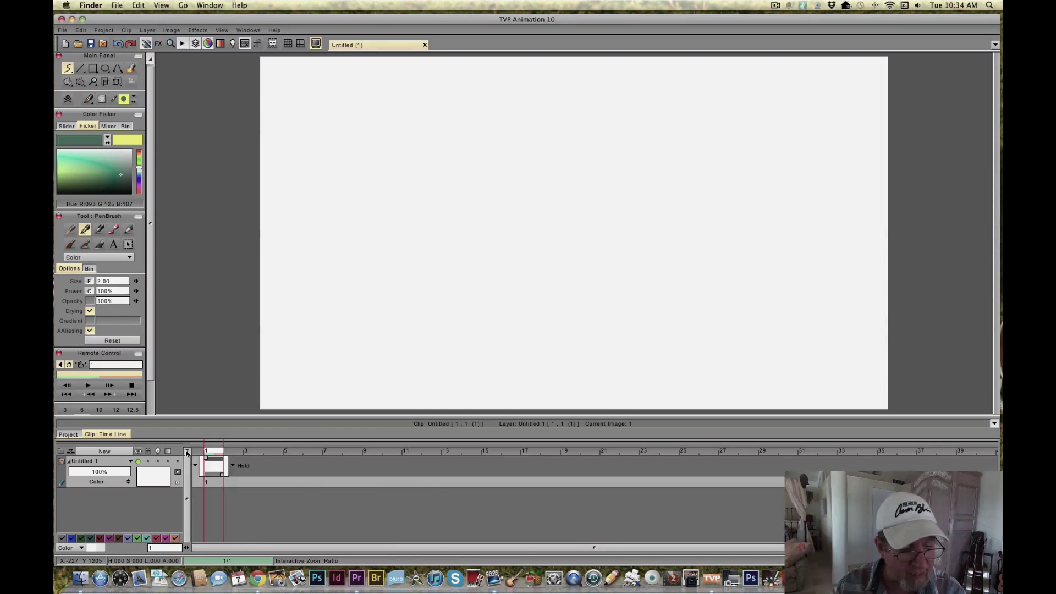
Step: Expand the timeline to show the notes and sound tracks, and draw a blue wavy test scribble near the start of the notes
left_click_drag(187, 454, 237, 445)
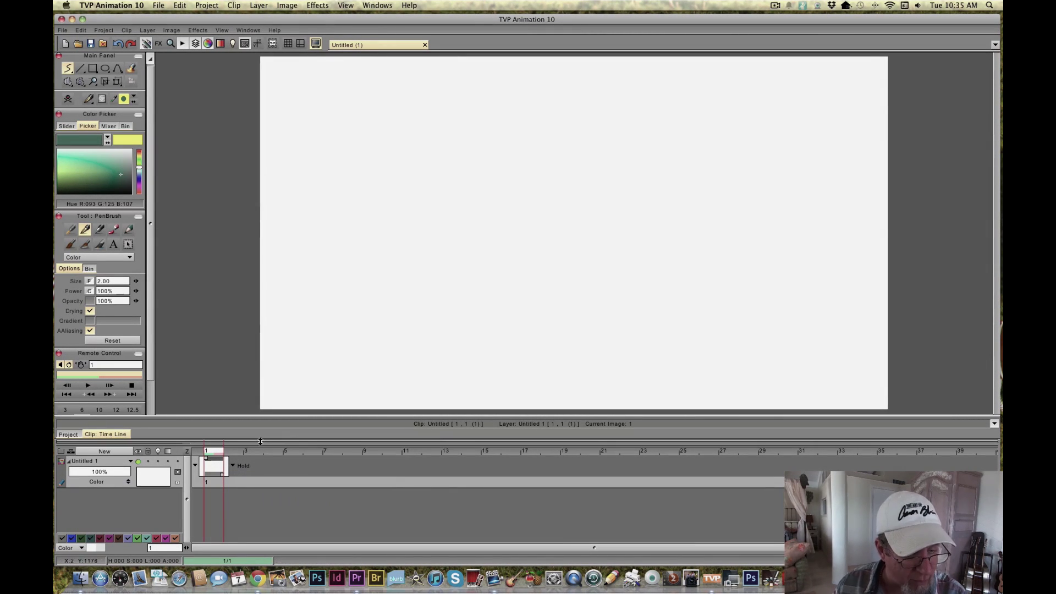
left_click_drag(261, 440, 272, 419)
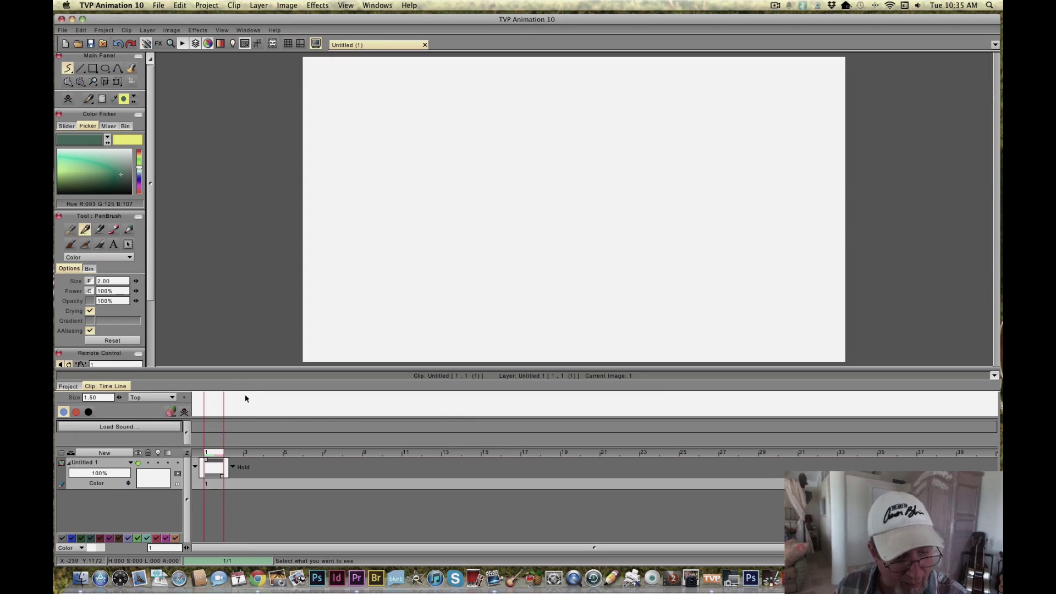
left_click_drag(245, 406, 347, 400)
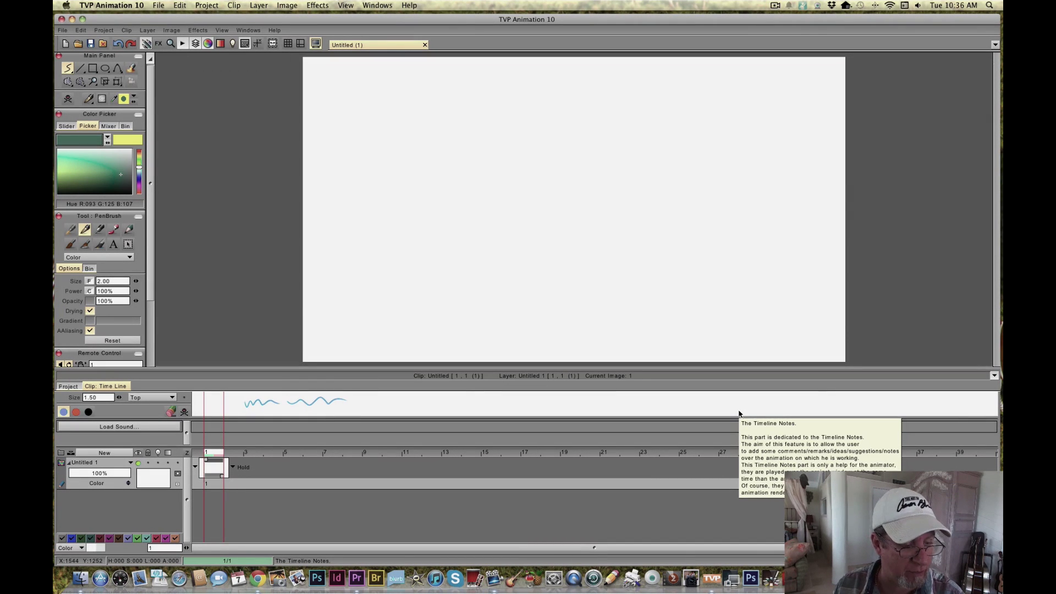
Step: Load the sound file "stop it.mp3" from the Desktop as the clip's sound track
left_click(128, 427)
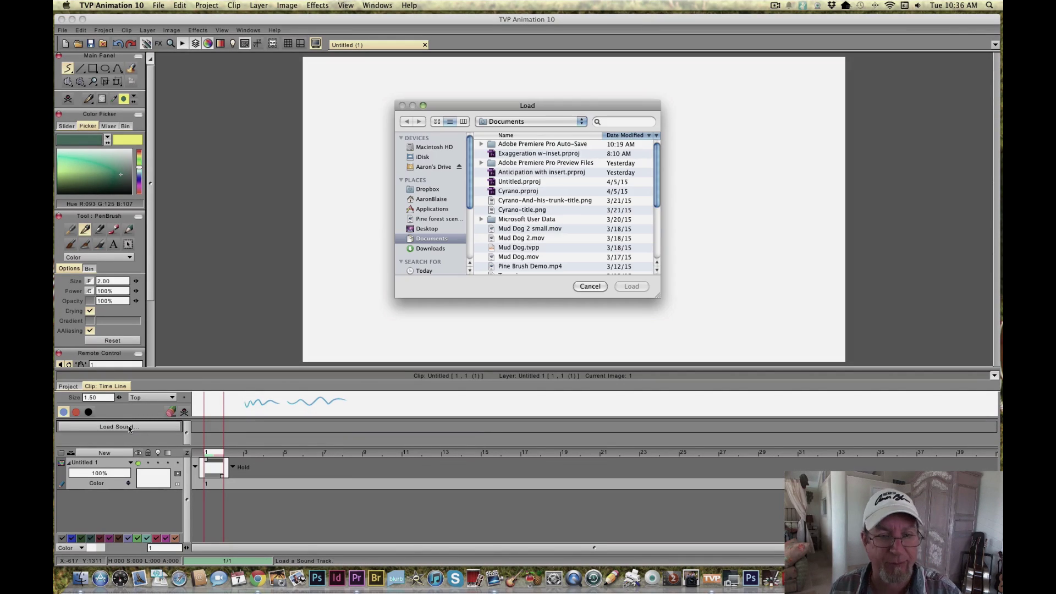
left_click(420, 229)
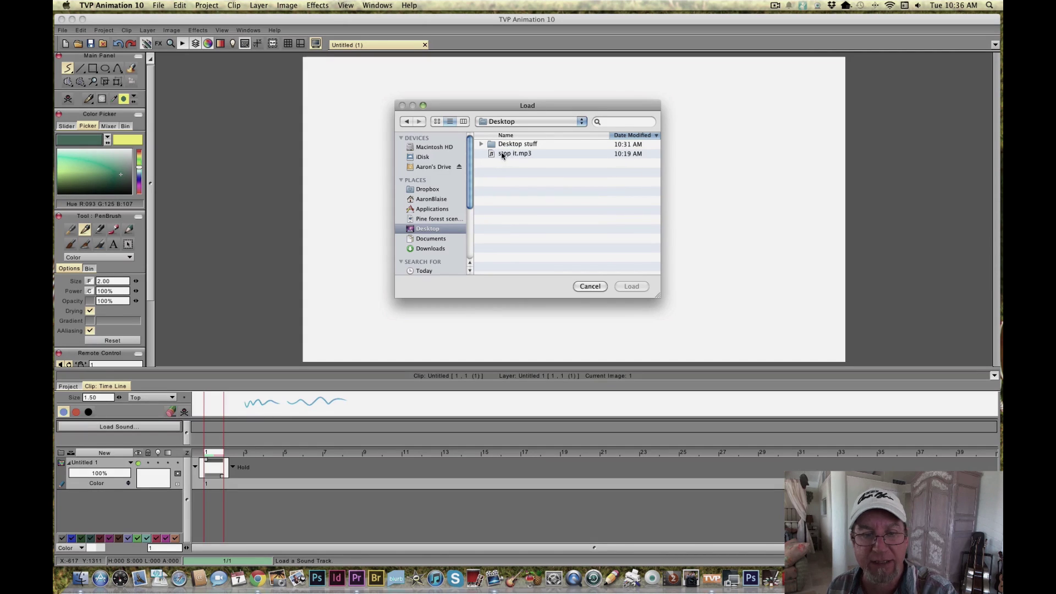
left_click(502, 154)
left_click(631, 287)
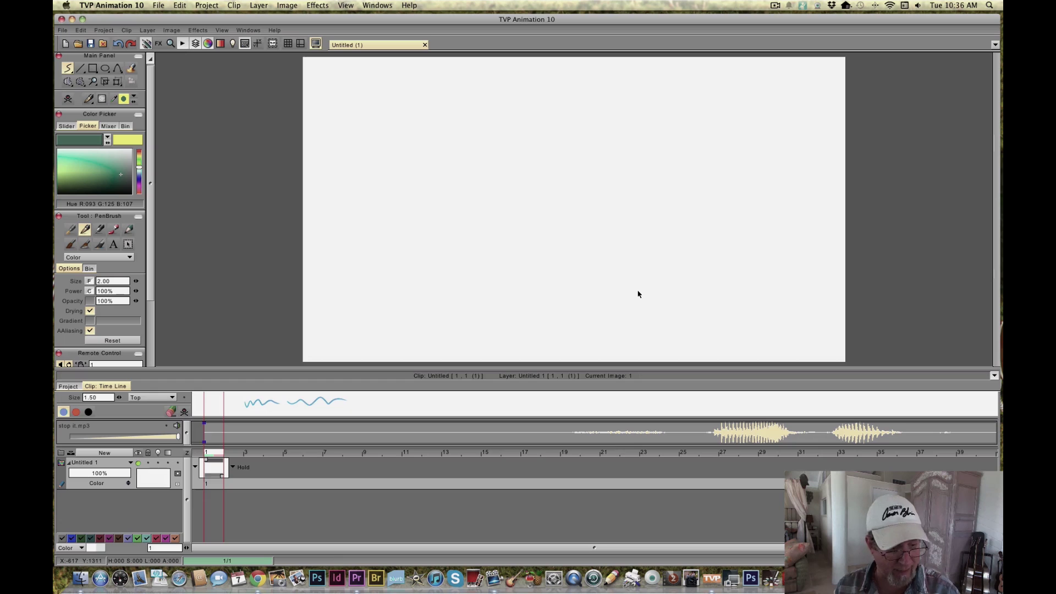
Step: Extend the blank layer to frame 45, matching the end of the sound track
left_click_drag(185, 453, 209, 454)
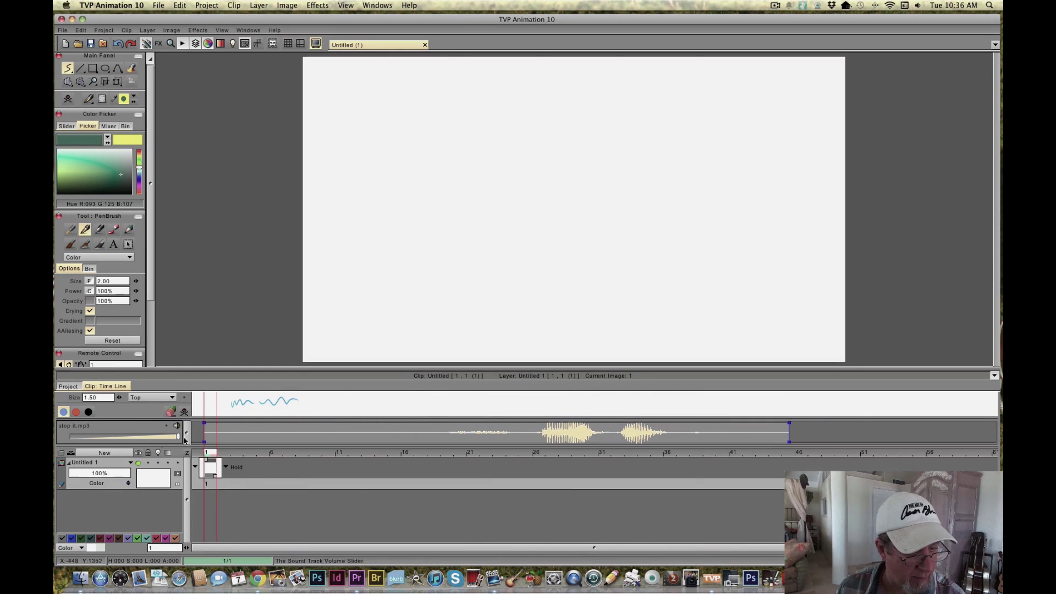
left_click_drag(152, 318, 155, 368)
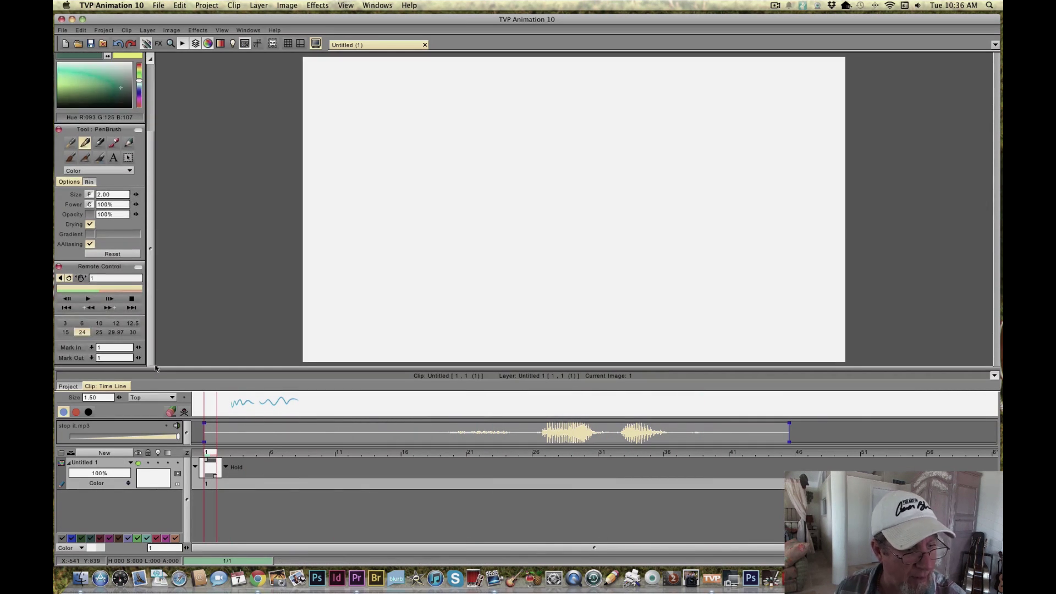
left_click(87, 307)
left_click(527, 308)
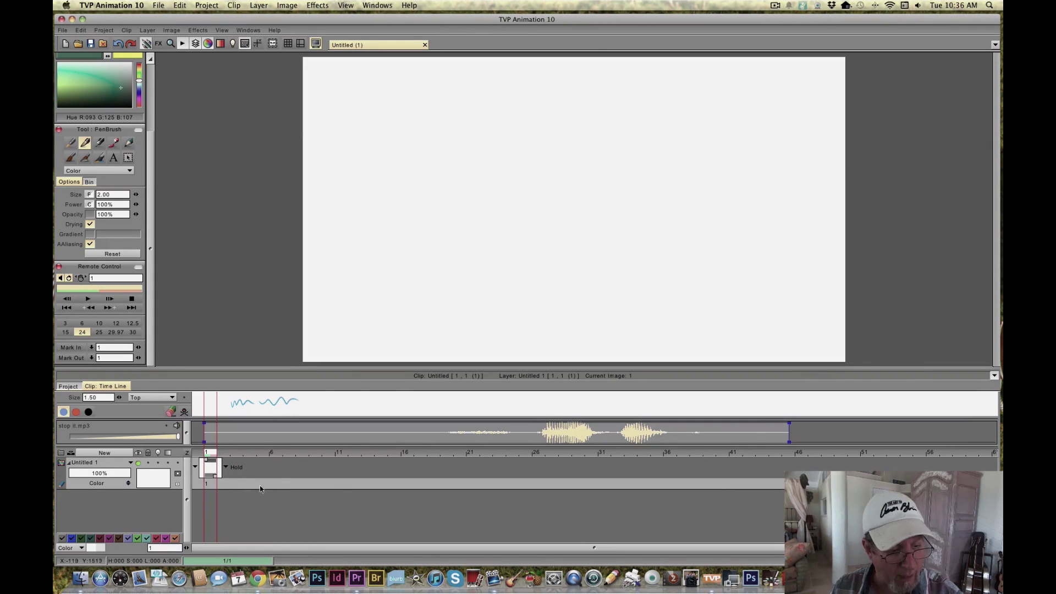
left_click_drag(215, 475, 789, 468)
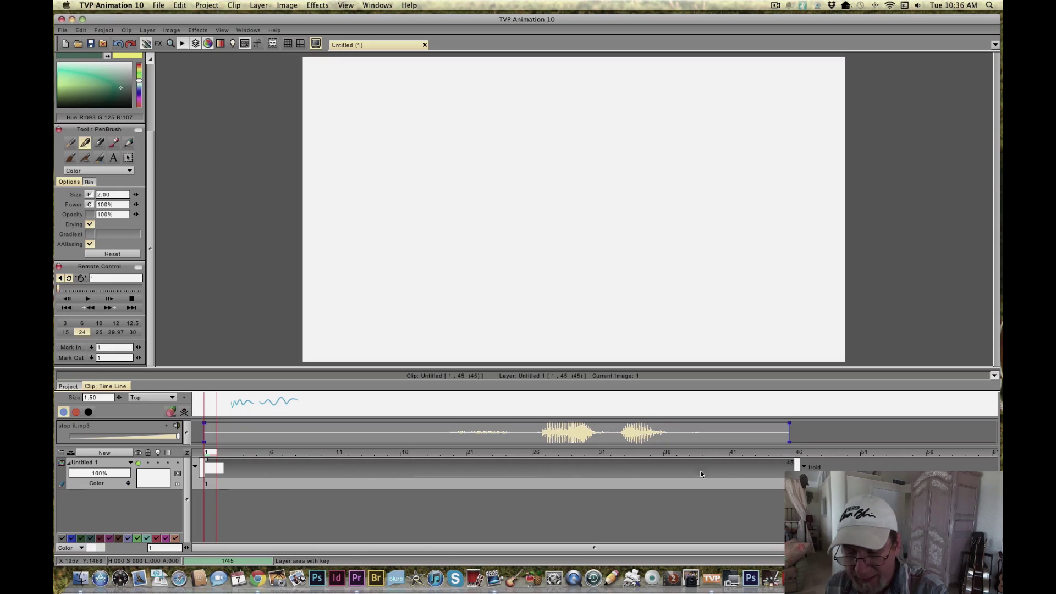
left_click_drag(795, 473, 228, 477)
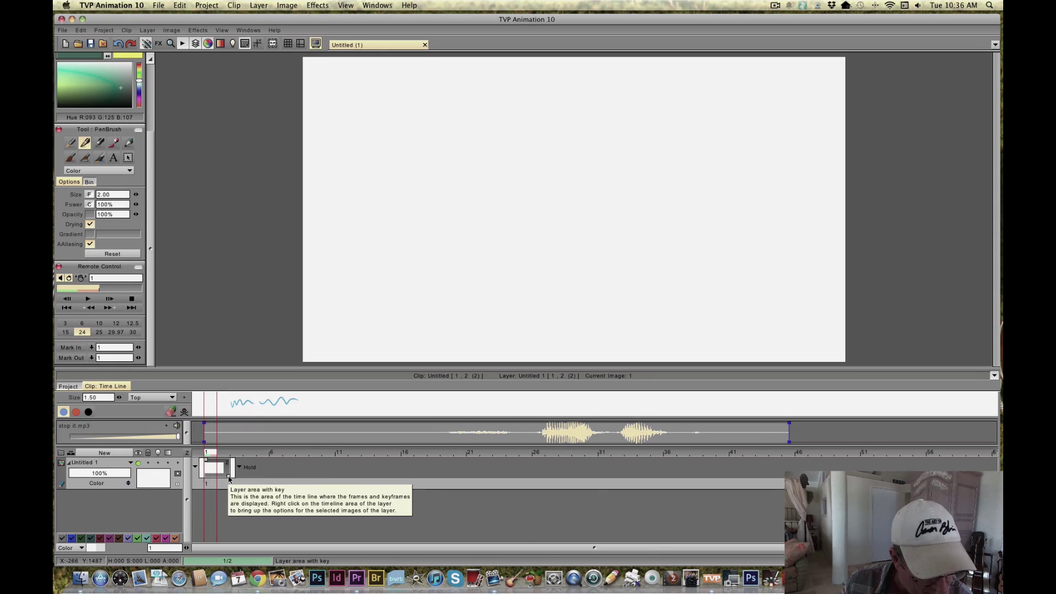
left_click(228, 479)
left_click_drag(229, 478, 798, 476)
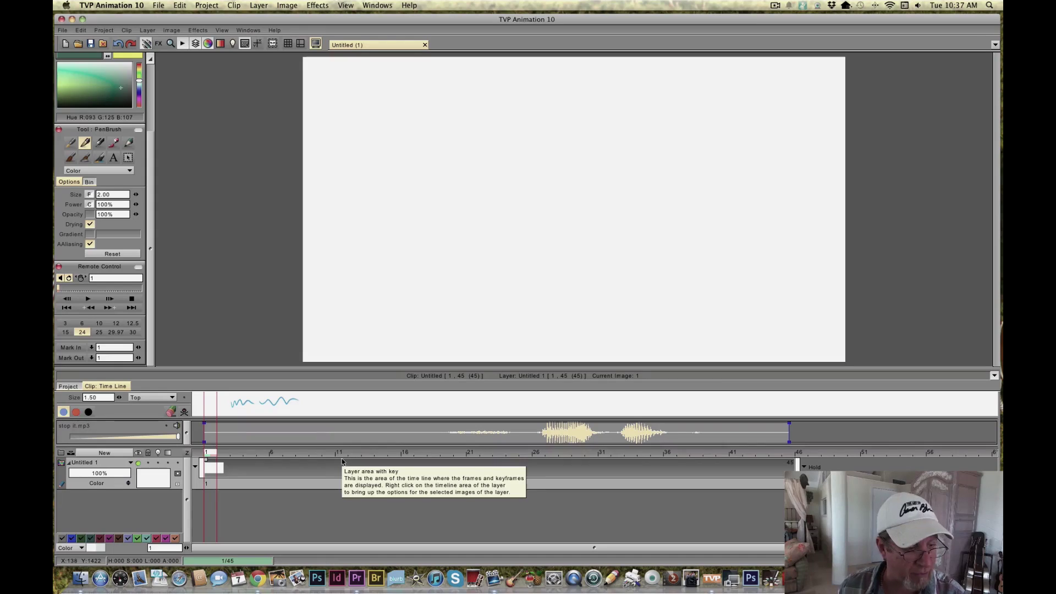
Step: Play the clip with its sound and scrub back to locate where the first sound begins
left_click(89, 299)
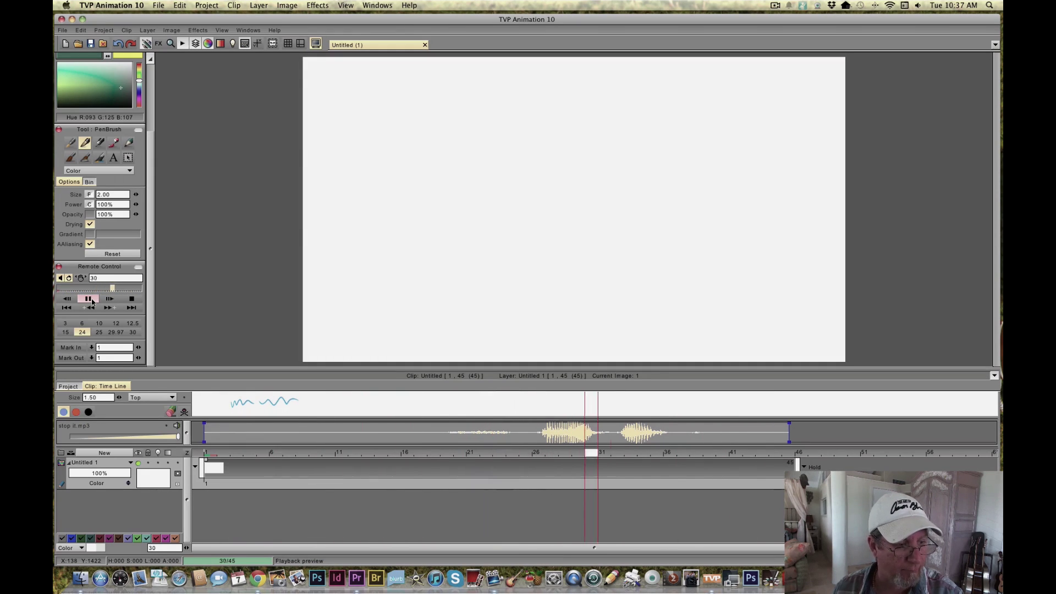
left_click(132, 308)
left_click_drag(762, 452, 472, 452)
Step: Write "S—TO" in blue in the timeline notes, scrubbing the sound to align each letter with its waveform
mouse_move(457, 400)
left_mouse_down()
mouse_move(451, 412)
mouse_move(503, 404)
left_mouse_up()
left_click(444, 454)
left_click_drag(455, 455, 531, 451)
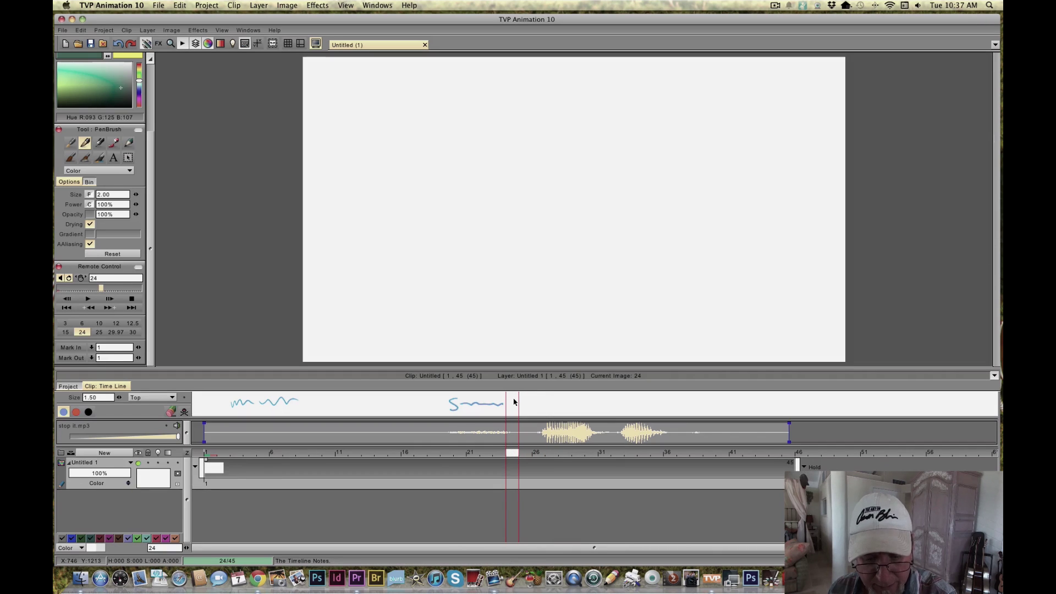
left_click_drag(520, 397, 505, 397)
left_click(524, 453)
left_click_drag(532, 454, 530, 454)
left_click_drag(531, 403, 532, 400)
Step: Complete the dialogue notes with a dash, "P", "I", a wavy line and "T", each aligned to its sound on the waveform
left_click_drag(525, 454, 579, 456)
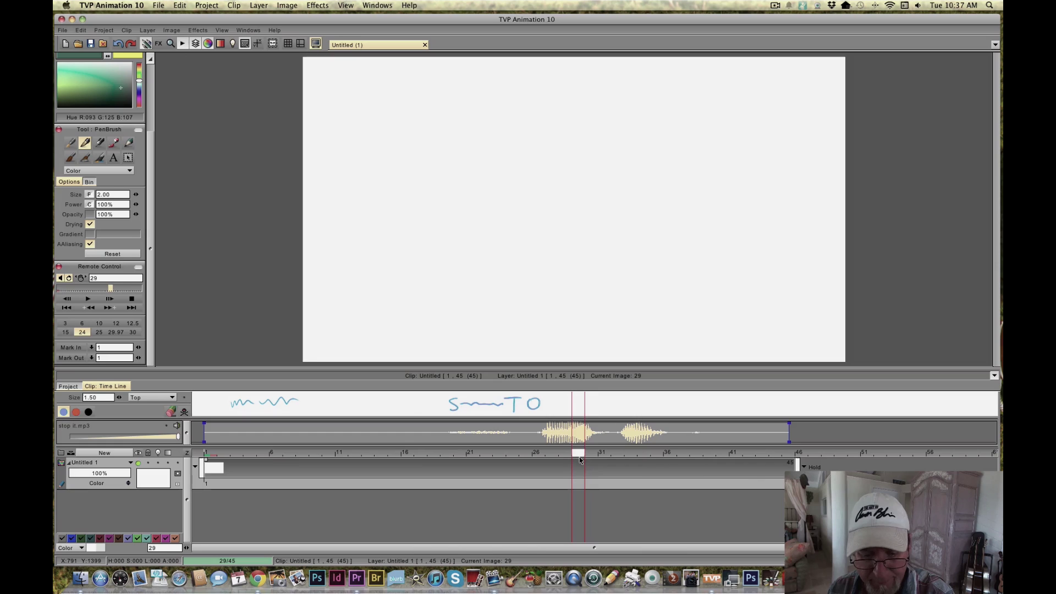
mouse_move(585, 397)
left_mouse_down()
mouse_move(586, 408)
mouse_move(563, 403)
mouse_move(574, 401)
left_mouse_up()
mouse_move(577, 455)
left_mouse_down()
mouse_move(446, 458)
mouse_move(614, 452)
mouse_move(604, 454)
left_mouse_up()
left_click_drag(612, 399, 617, 412)
left_click(592, 453)
left_click_drag(593, 453, 669, 452)
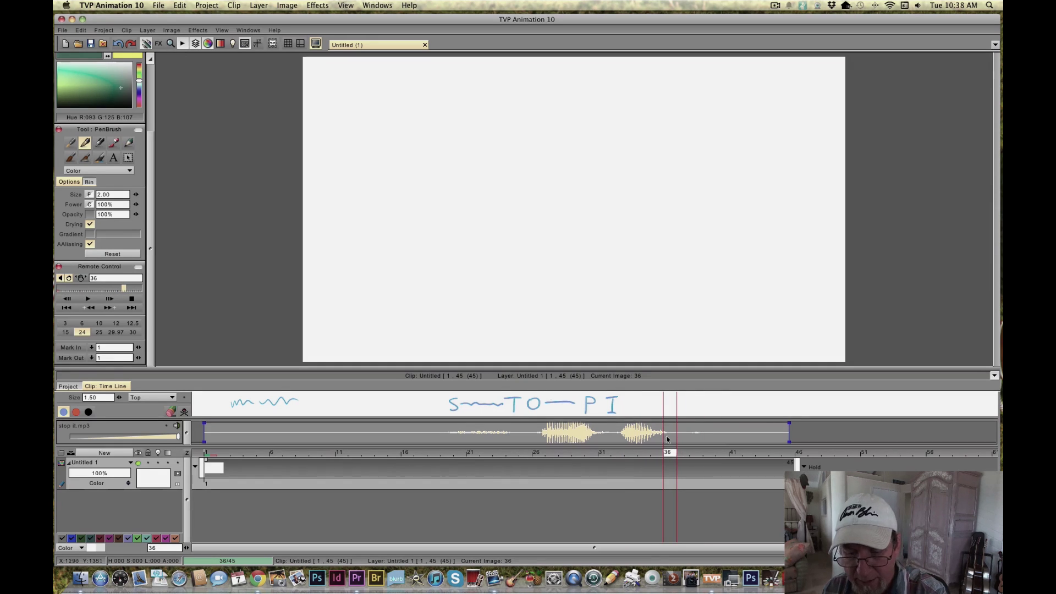
left_click_drag(668, 398, 668, 410)
mouse_move(663, 397)
left_mouse_down()
mouse_move(675, 396)
mouse_move(640, 406)
mouse_move(660, 409)
left_mouse_up()
Step: Scrub back to the start of the "S" sound and leave the current image at frame 20
left_click(512, 454)
left_click_drag(466, 465, 446, 442)
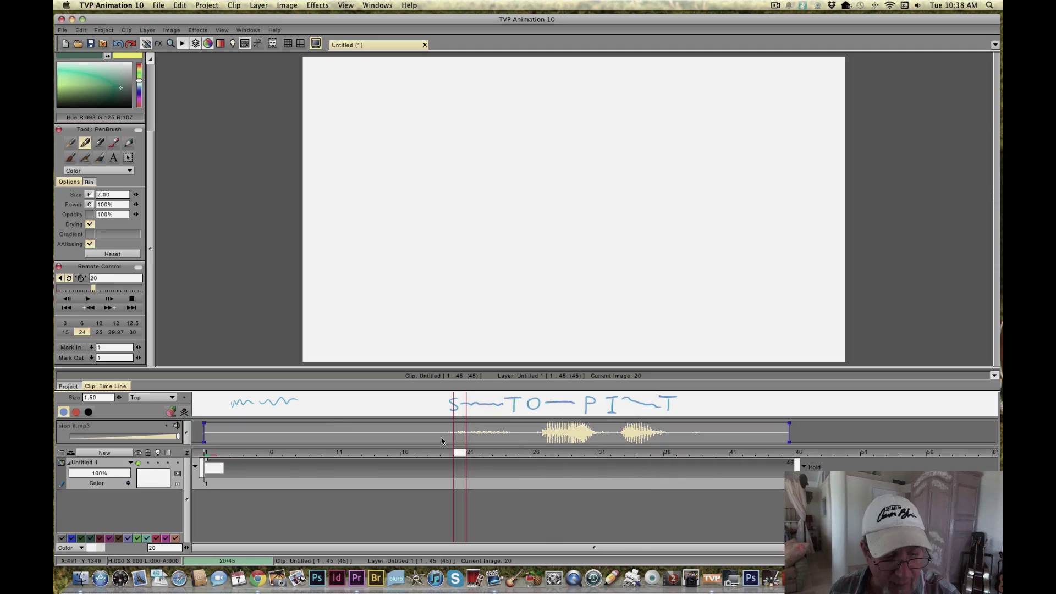
left_click_drag(431, 448, 462, 452)
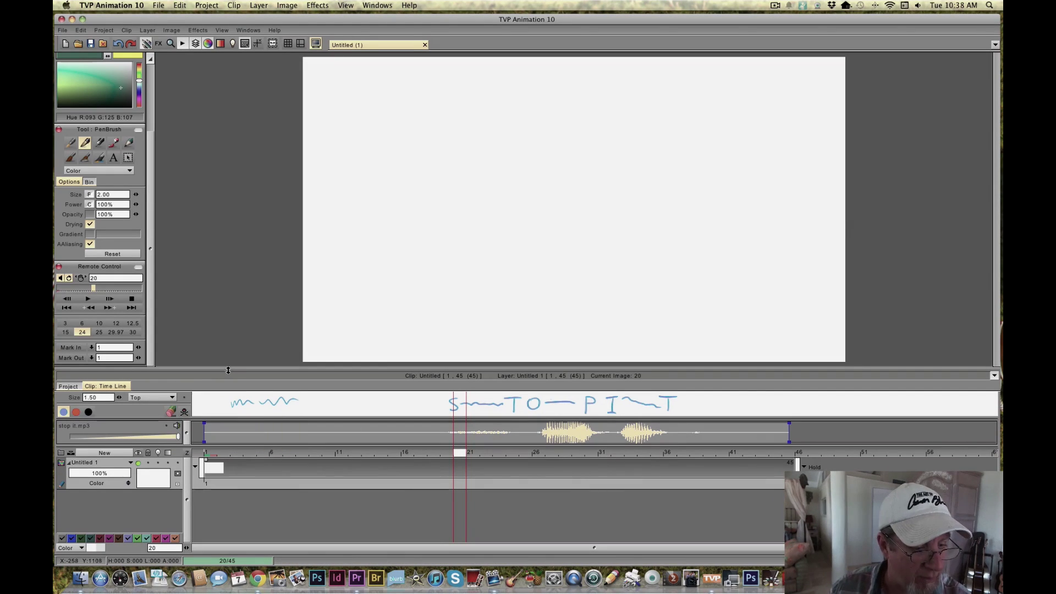
Step: Shrink the timeline area to enlarge the canvas, and briefly hide and restore the timeline
left_click_drag(228, 369, 223, 404)
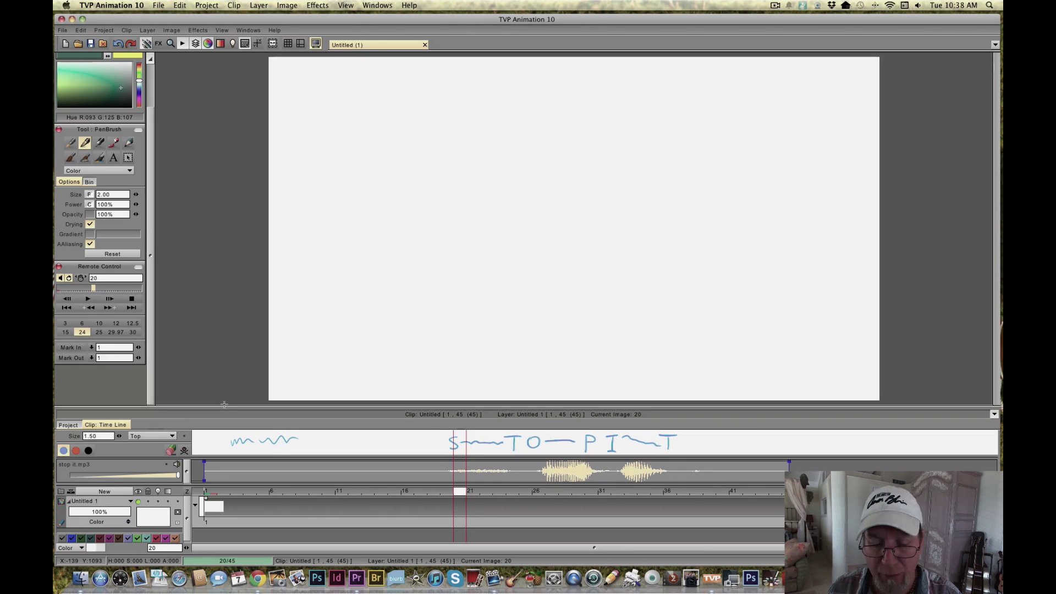
left_click(223, 404)
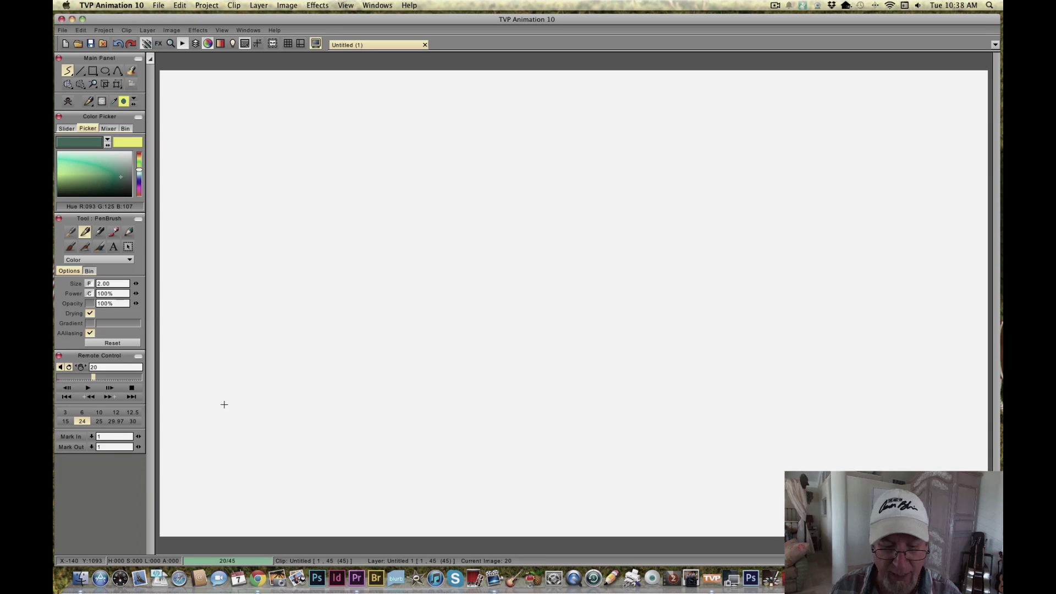
left_click(224, 404)
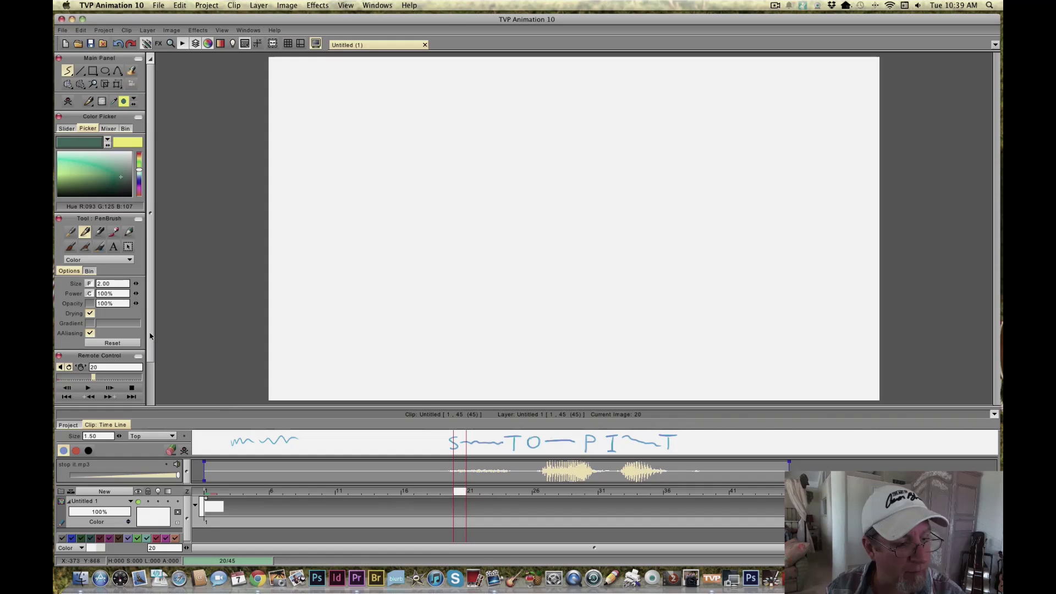
Step: Select the PencilBrush and choose a near-black drawing colour, R 41, G 39, B 39
scroll(151, 374, "down", 3)
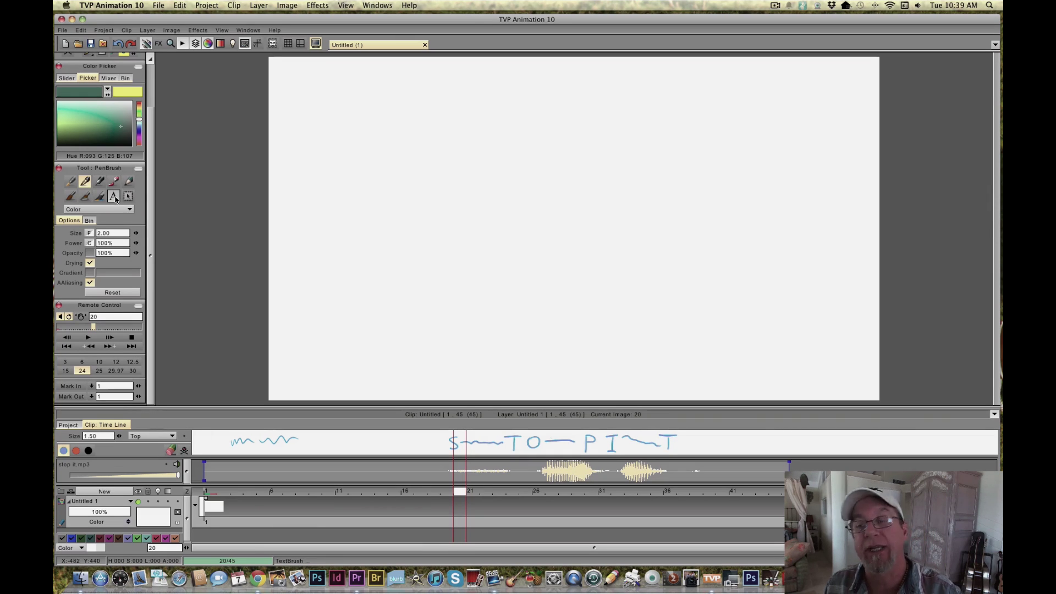
left_click(995, 194)
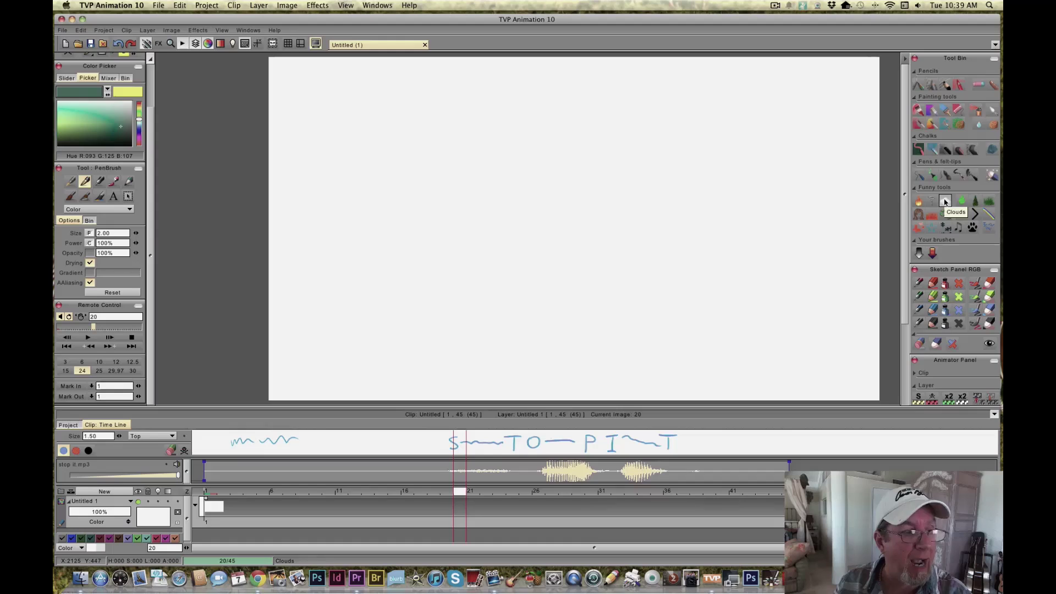
left_click(127, 183)
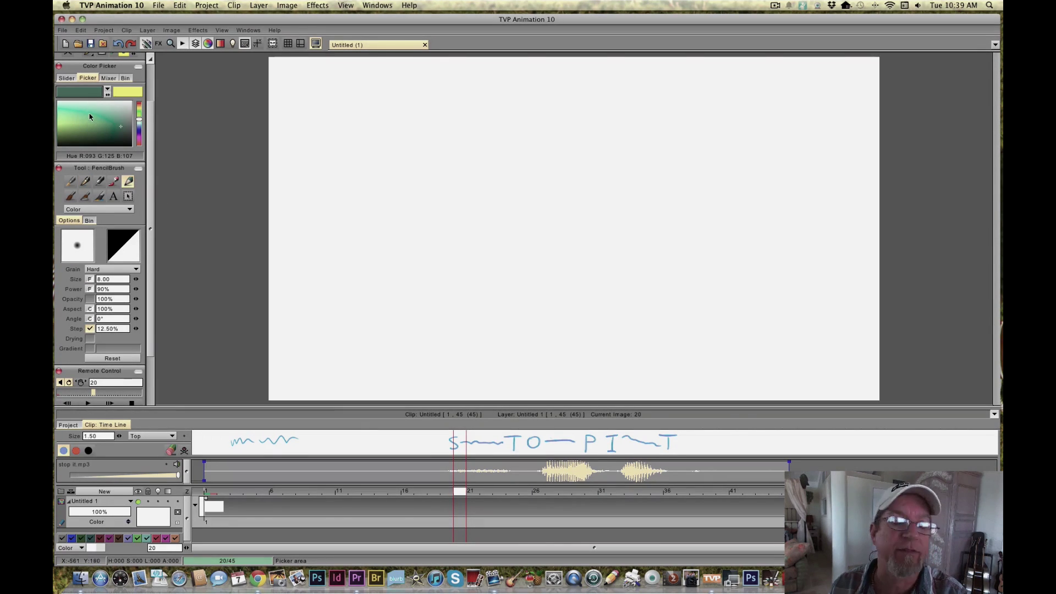
left_click(132, 141)
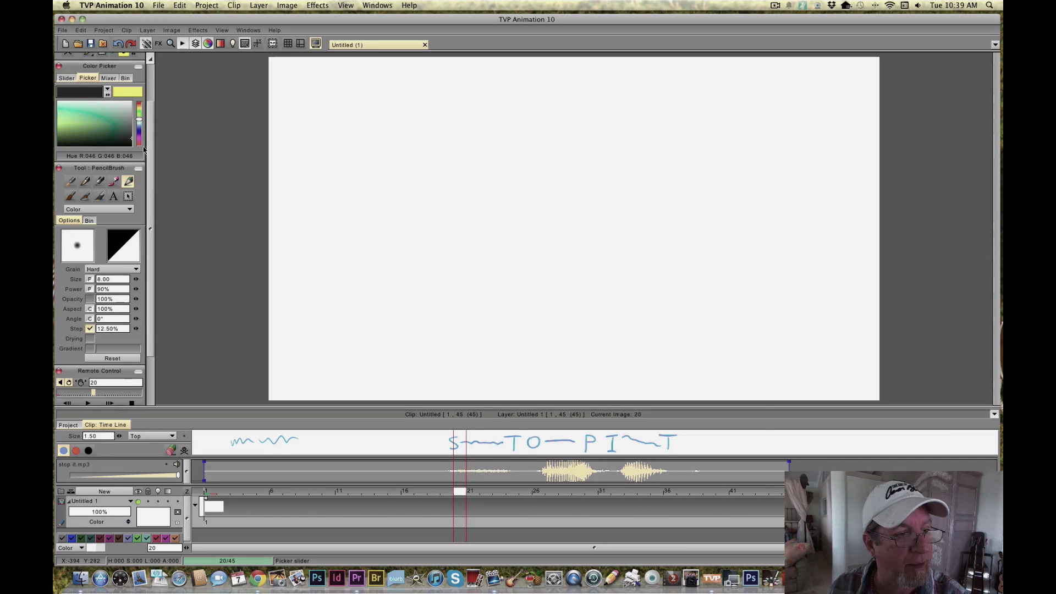
left_click(132, 142)
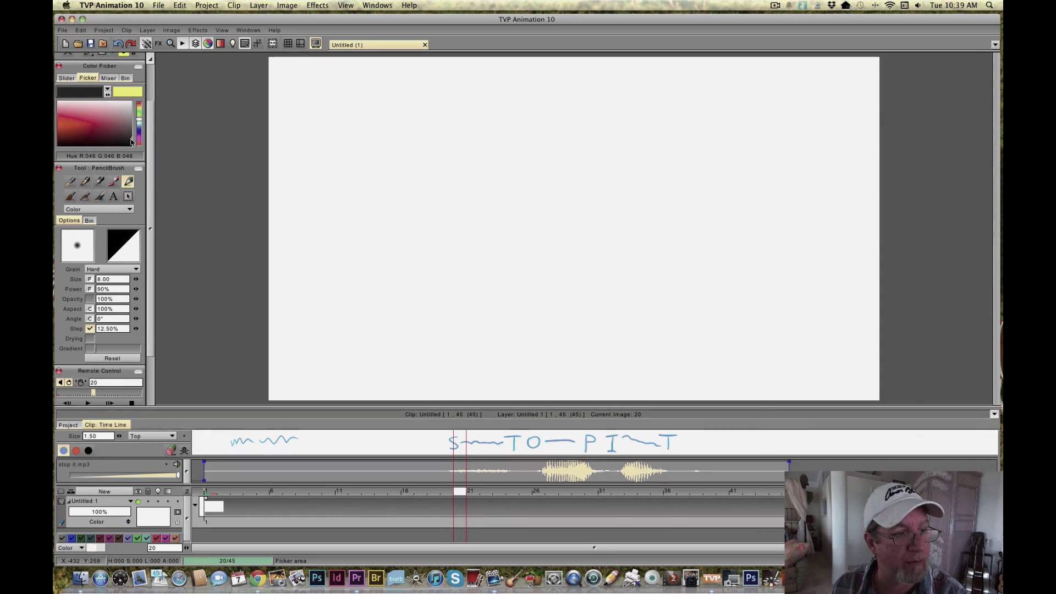
left_click(131, 141)
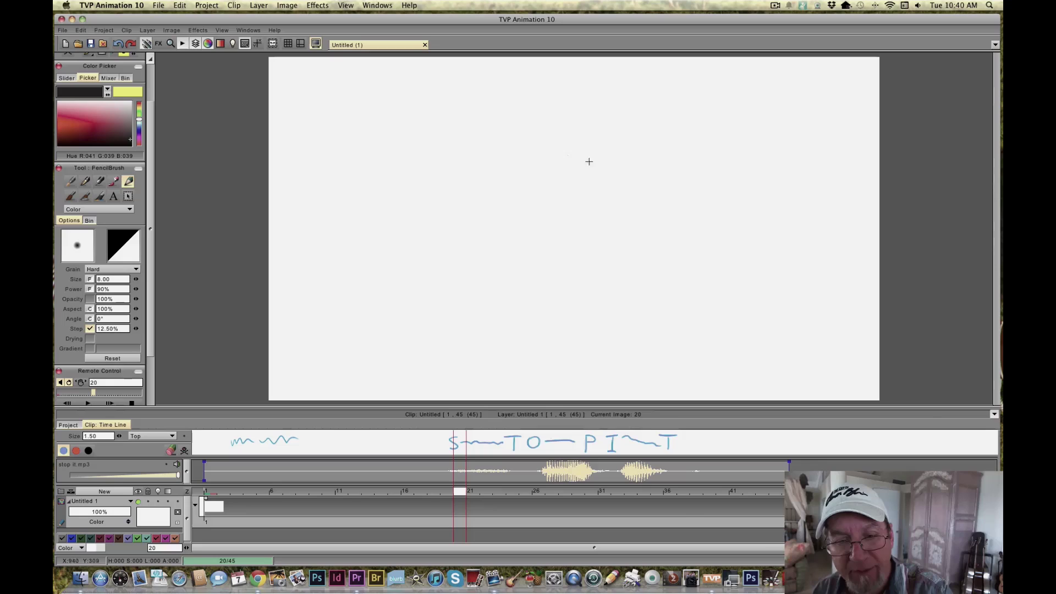
Step: Sketch a small circle with a cylindrical shape beneath it near the middle of the canvas on frame 20
mouse_move(571, 218)
left_mouse_down()
mouse_move(565, 153)
mouse_move(589, 212)
mouse_move(546, 156)
mouse_move(545, 266)
left_mouse_up()
mouse_move(609, 179)
left_mouse_down()
mouse_move(607, 269)
mouse_move(537, 253)
left_mouse_up()
mouse_move(607, 259)
left_mouse_down()
mouse_move(540, 260)
mouse_move(530, 268)
mouse_move(537, 239)
left_mouse_up()
Step: Scribble light and heavy pencil test strokes beside the circle sketch, and clear the whole image
mouse_move(532, 190)
left_mouse_down()
mouse_move(536, 258)
mouse_move(438, 188)
left_mouse_up()
left_click_drag(521, 208, 425, 148)
mouse_move(521, 212)
left_mouse_down()
mouse_move(415, 145)
mouse_move(419, 154)
left_mouse_up()
mouse_move(523, 262)
left_mouse_down()
mouse_move(428, 194)
mouse_move(426, 226)
left_mouse_up()
left_click_drag(423, 176, 432, 250)
mouse_move(432, 193)
left_mouse_down()
mouse_move(442, 269)
mouse_move(449, 250)
mouse_move(528, 278)
left_mouse_up()
mouse_move(411, 207)
left_mouse_down()
mouse_move(480, 244)
mouse_move(448, 273)
mouse_move(398, 245)
left_mouse_up()
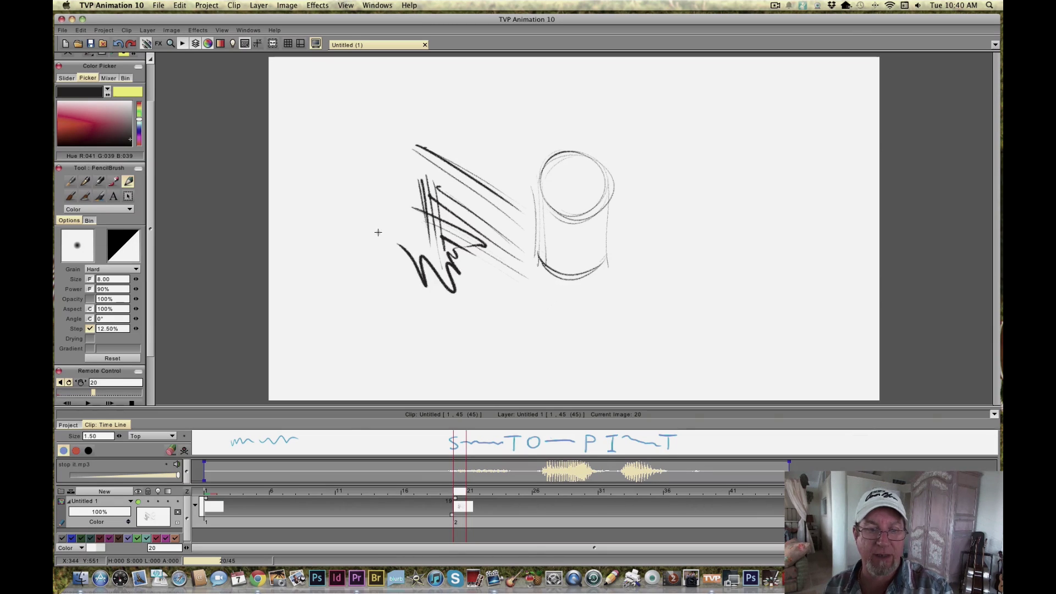
left_click_drag(504, 245, 531, 305)
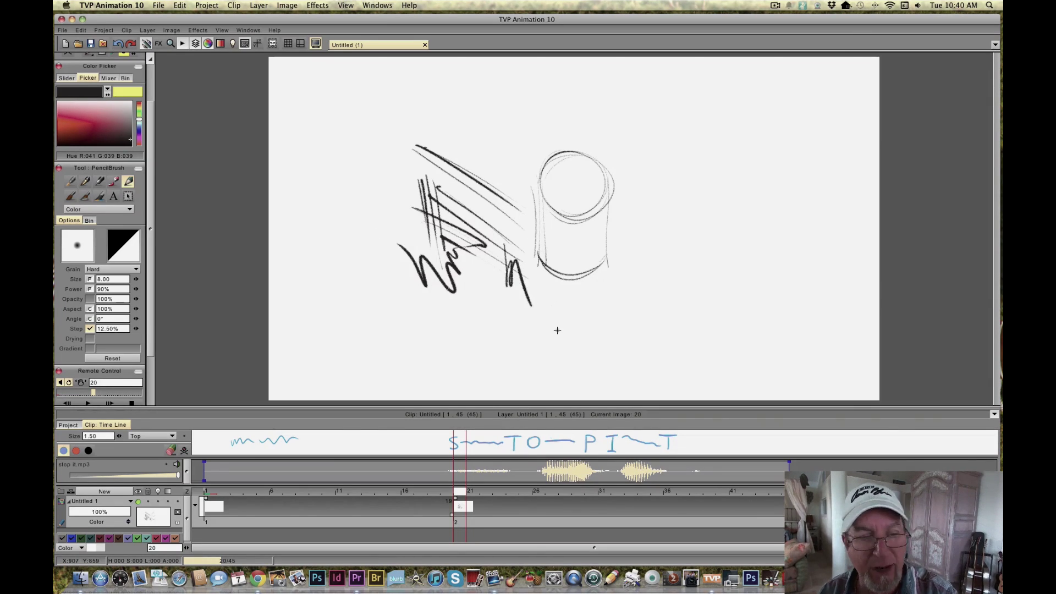
scroll(147, 242, "up", 3)
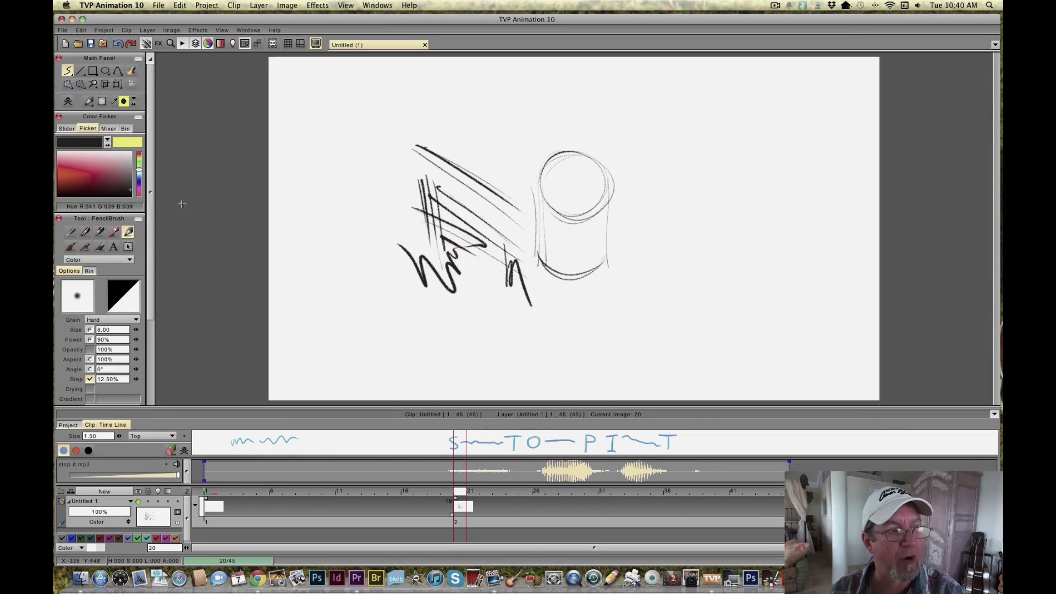
left_click(67, 102)
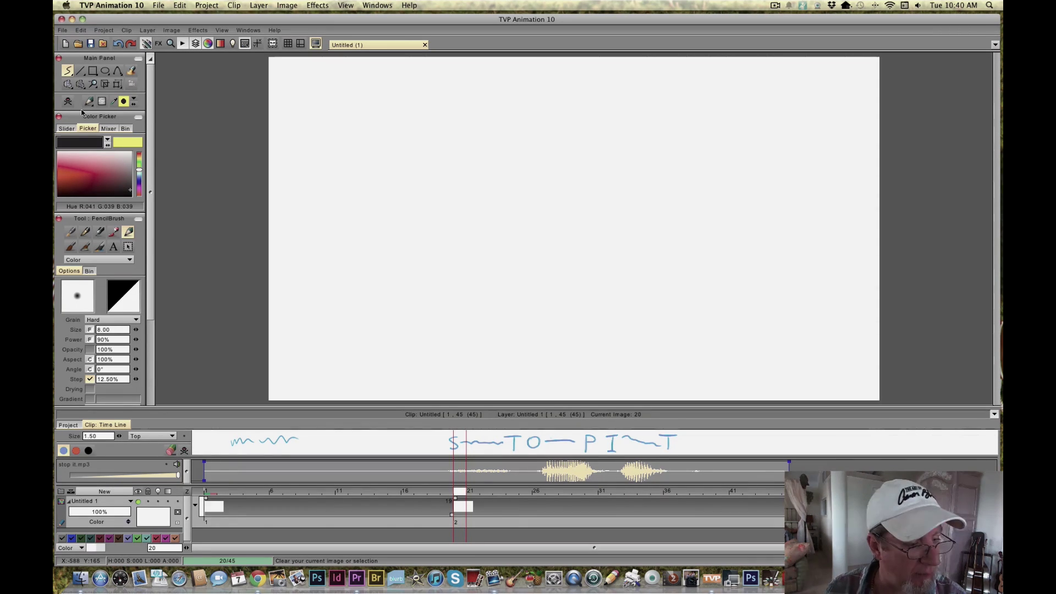
Step: Set the PencilBrush to 85% power and 89% opacity, and sketch a head circle in the upper middle of the canvas
left_click(133, 351)
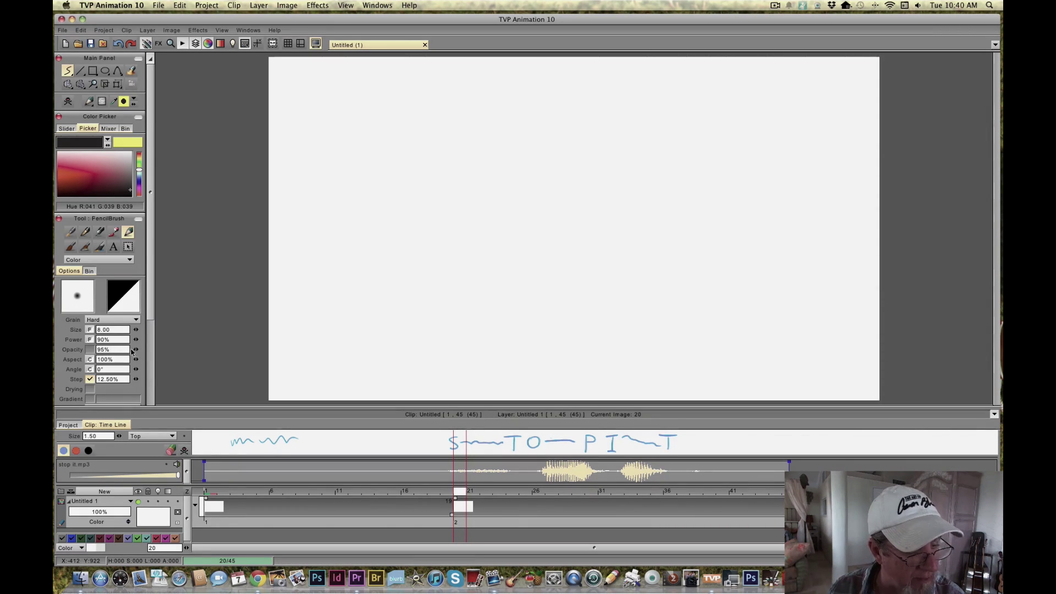
left_click_drag(128, 350, 122, 350)
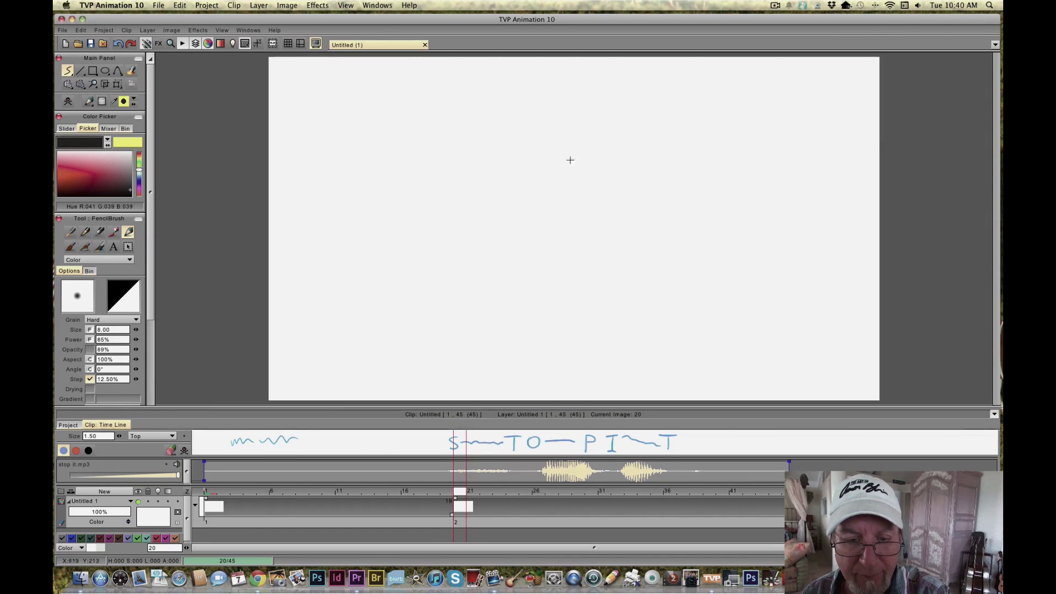
mouse_move(599, 193)
left_mouse_down()
mouse_move(500, 219)
mouse_move(550, 122)
mouse_move(494, 165)
left_mouse_up()
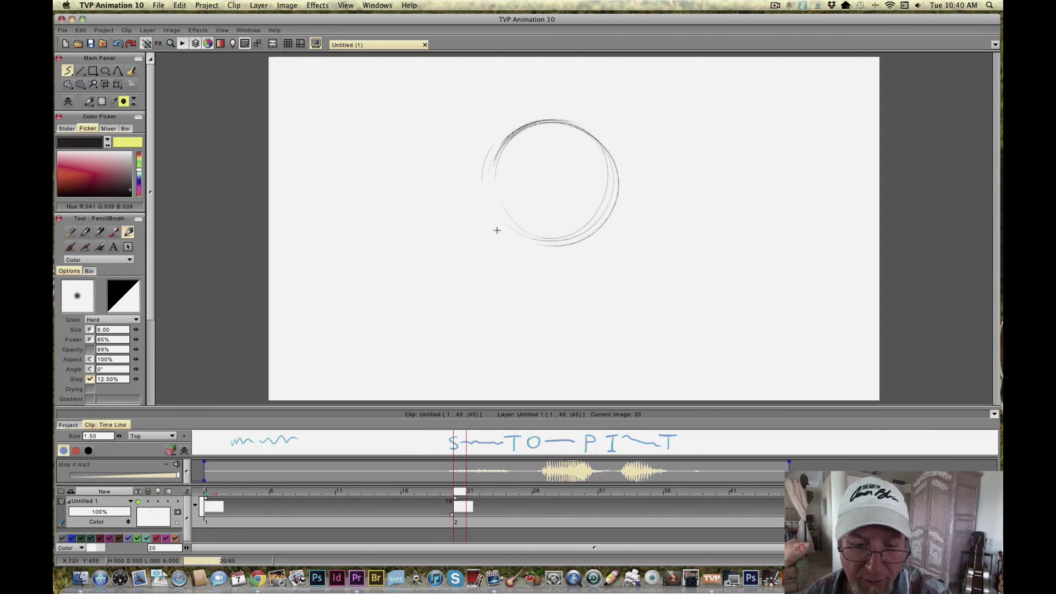
Step: Sketch a wide rounded jaw beneath the circle and contour the brow and cheek, with the timeline hidden to enlarge the canvas
left_click_drag(496, 226, 539, 288)
mouse_move(618, 234)
left_mouse_down()
mouse_move(592, 281)
mouse_move(604, 258)
mouse_move(508, 278)
left_mouse_up()
mouse_move(495, 236)
left_mouse_down()
mouse_move(499, 289)
mouse_move(491, 276)
mouse_move(617, 262)
mouse_move(497, 283)
left_mouse_up()
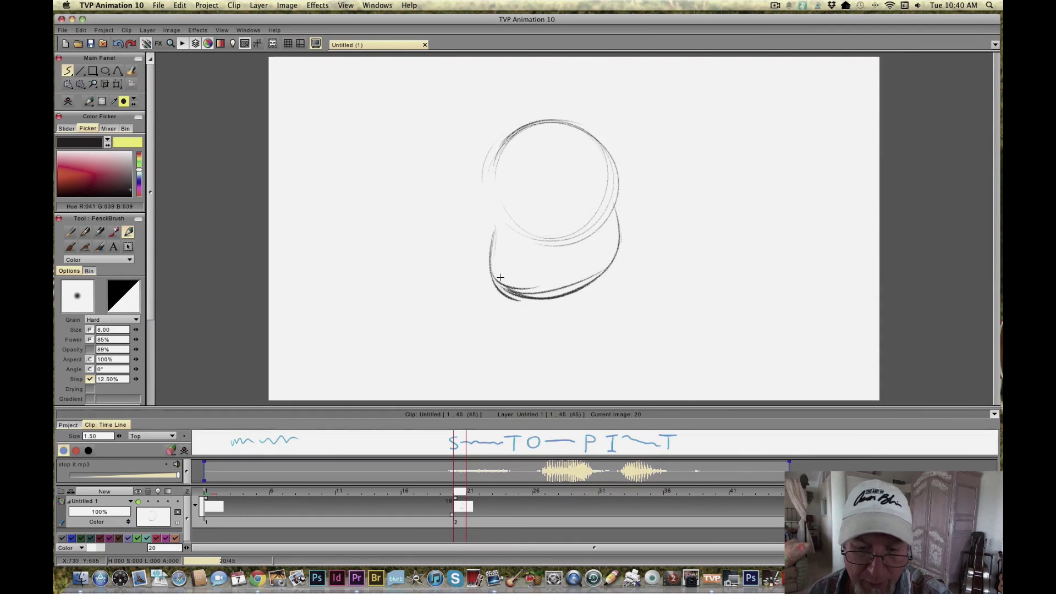
key("Tab")
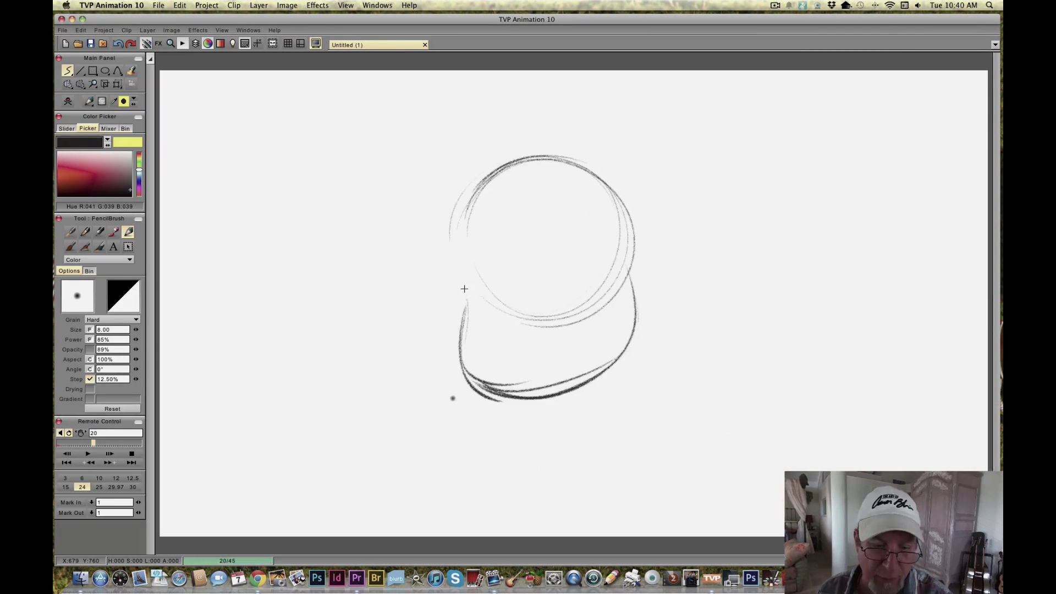
left_click_drag(469, 292, 464, 364)
left_click_drag(451, 242, 449, 319)
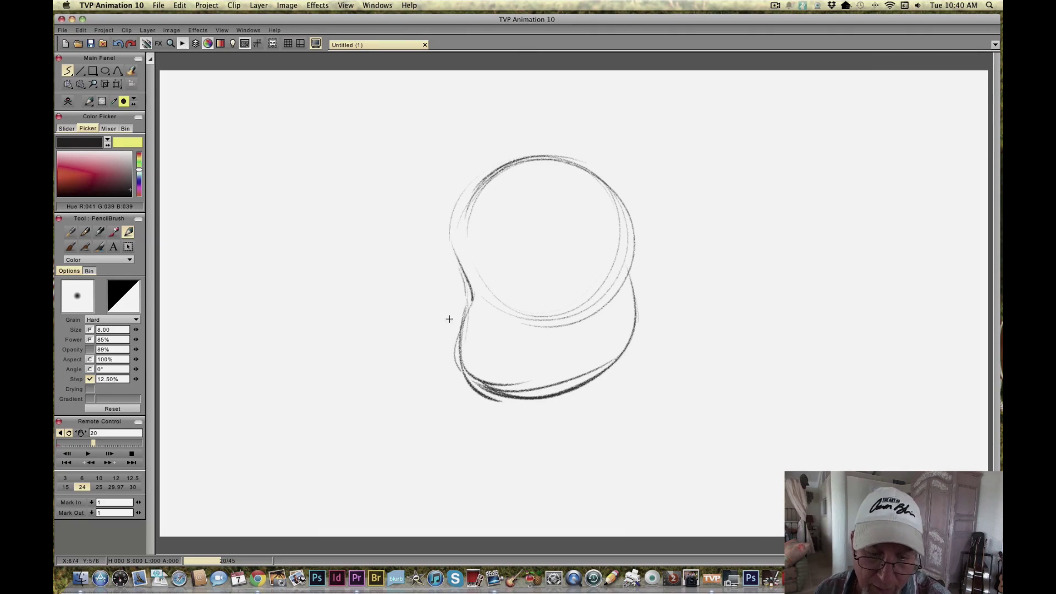
Step: Draw a small oval nose below the circle's lower edge and a slightly open, darkened mouth beneath it
left_click_drag(514, 305, 484, 315)
mouse_move(510, 320)
left_mouse_down()
mouse_move(496, 310)
mouse_move(547, 336)
mouse_move(487, 341)
mouse_move(544, 341)
mouse_move(533, 341)
left_mouse_up()
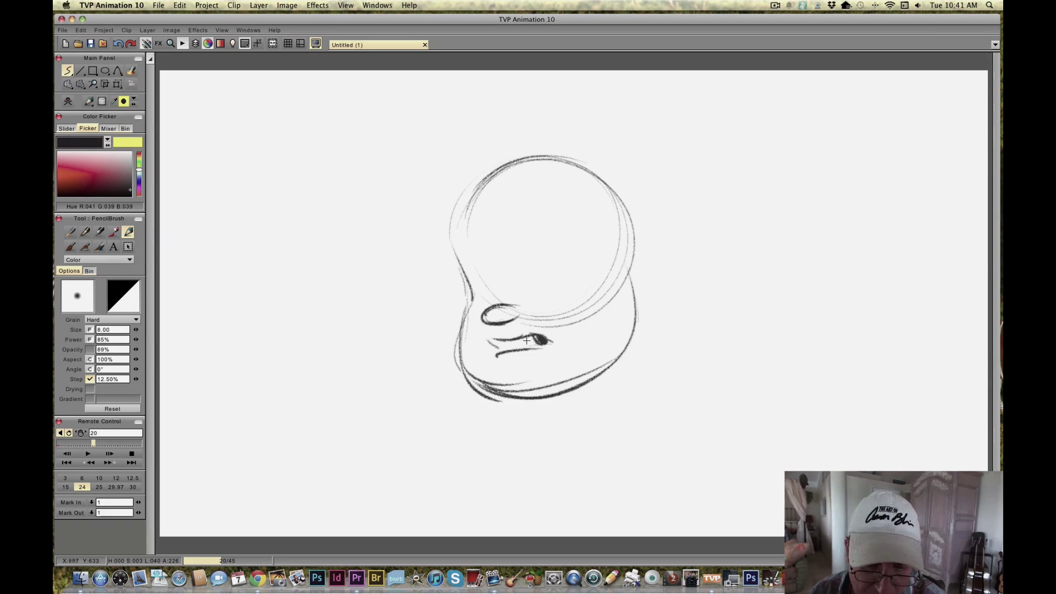
mouse_move(515, 345)
left_mouse_down()
mouse_move(537, 341)
mouse_move(493, 346)
left_mouse_up()
Step: Draw the eyebrows and both eyes with dark pupils above the nose, and add a line under the larger eye
mouse_move(543, 248)
left_mouse_down()
mouse_move(530, 240)
mouse_move(506, 258)
mouse_move(572, 254)
mouse_move(513, 257)
left_mouse_up()
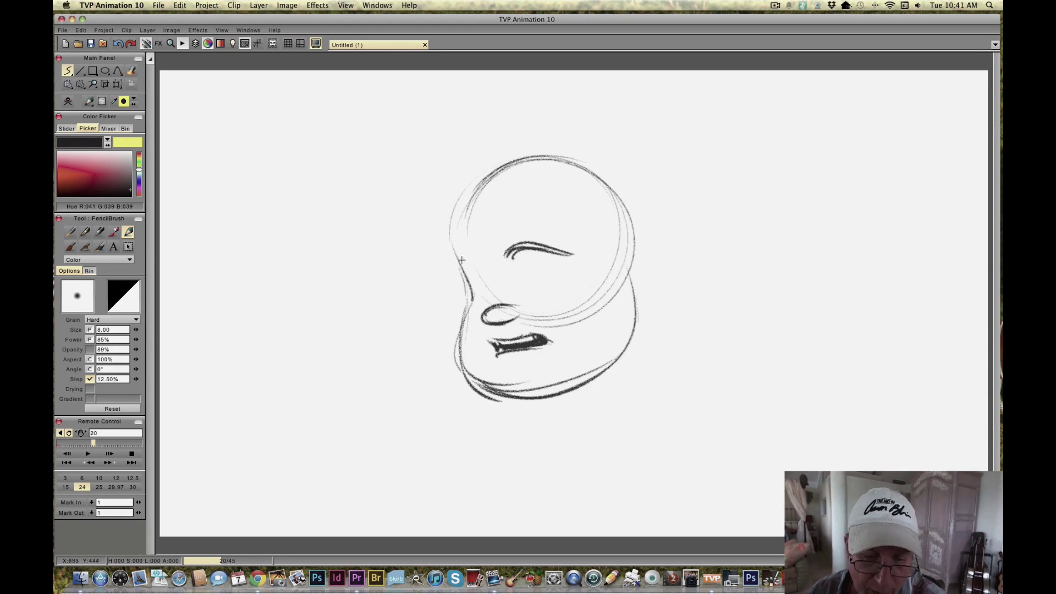
mouse_move(557, 286)
left_mouse_down()
mouse_move(533, 293)
mouse_move(522, 282)
mouse_move(529, 293)
mouse_move(522, 268)
mouse_move(544, 284)
mouse_move(552, 275)
mouse_move(498, 297)
mouse_move(484, 267)
mouse_move(464, 268)
mouse_move(483, 302)
mouse_move(494, 297)
left_mouse_up()
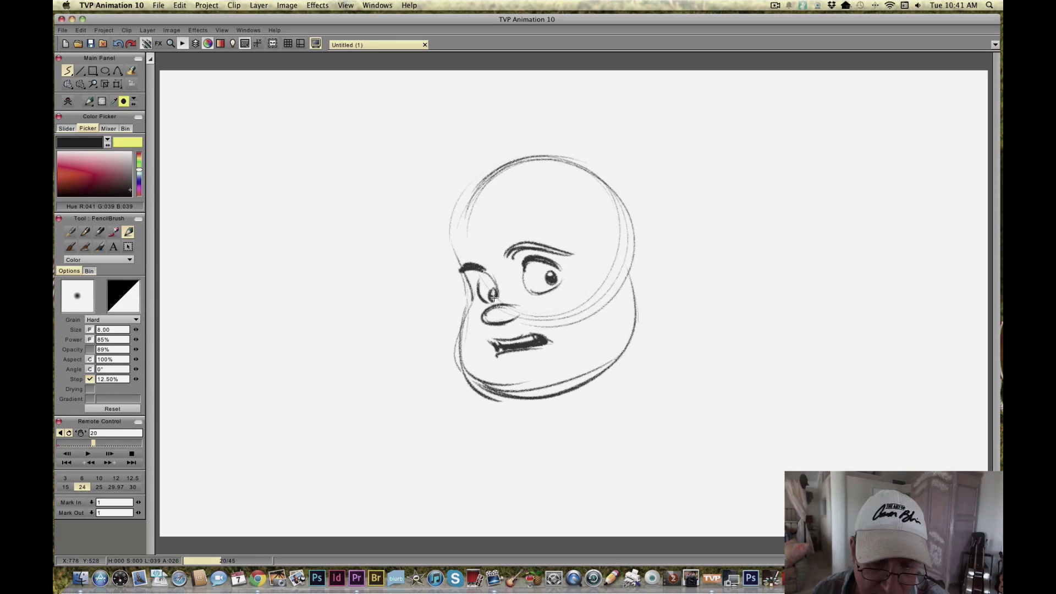
left_click_drag(525, 297, 569, 283)
Step: Add the ear, and reinforce the outline of the cranium, cheeks and jaw with firmer strokes
mouse_move(611, 370)
left_mouse_down()
mouse_move(623, 275)
mouse_move(627, 297)
left_mouse_up()
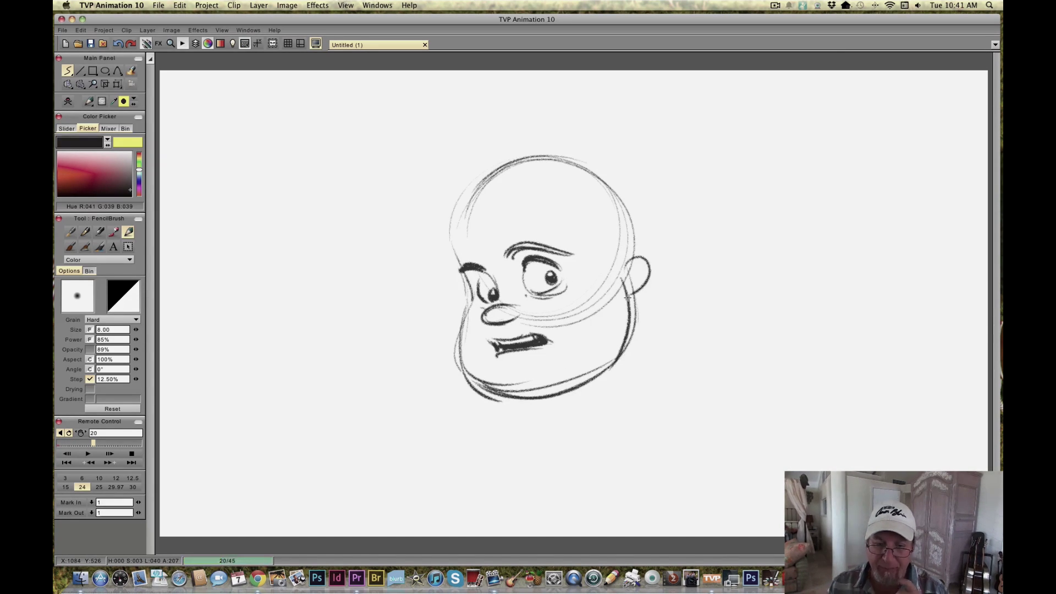
mouse_move(462, 270)
left_mouse_down()
mouse_move(493, 172)
mouse_move(620, 252)
left_mouse_up()
left_click_drag(610, 186, 502, 166)
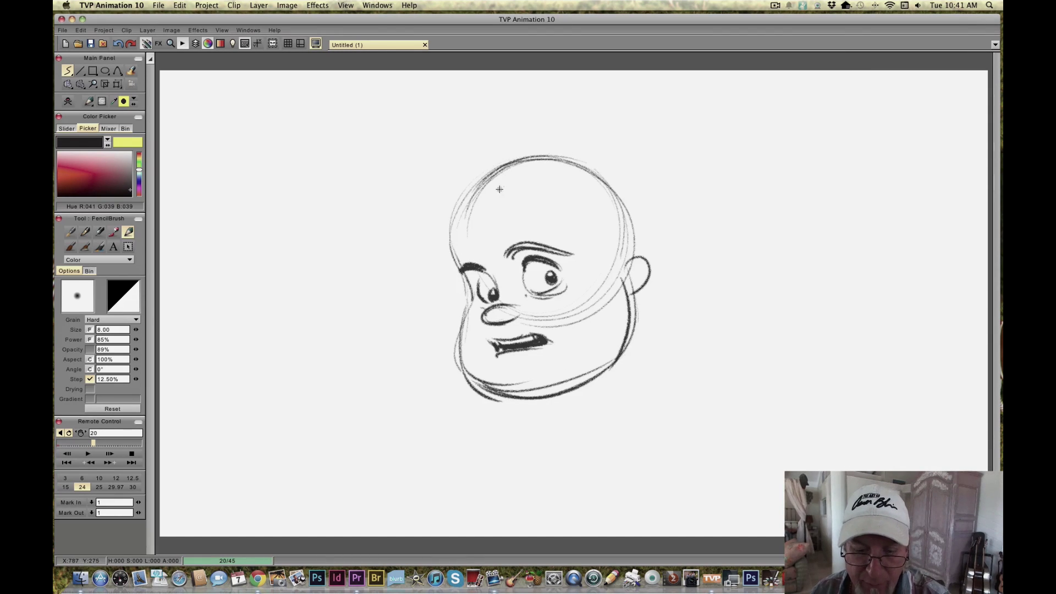
left_click_drag(562, 382, 481, 395)
mouse_move(465, 281)
left_mouse_down()
mouse_move(455, 355)
mouse_move(489, 393)
left_mouse_up()
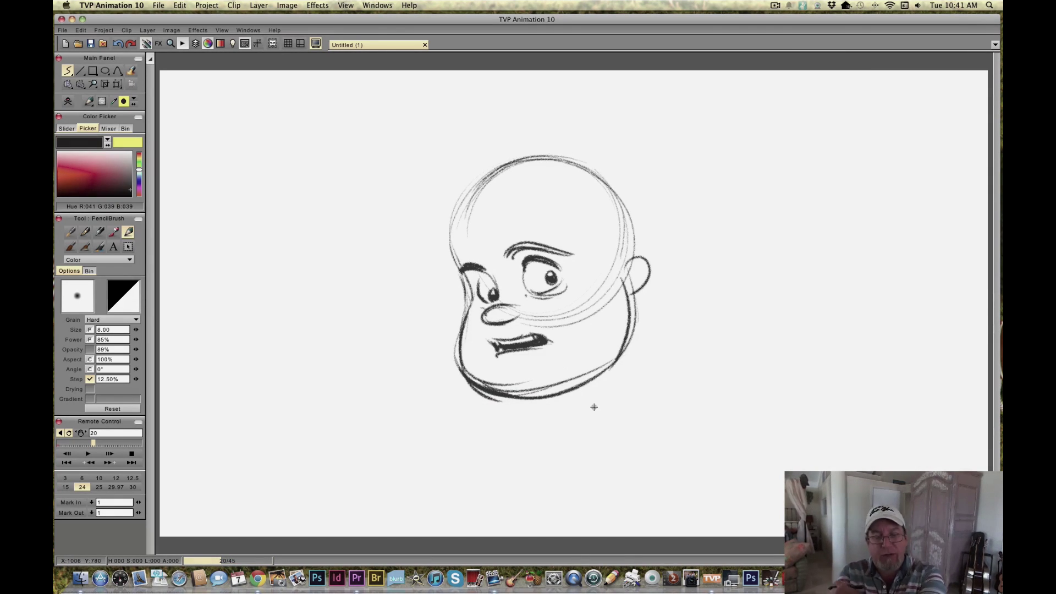
Step: Restore the timeline and move the finished head drawing from frame 20 to frame 1, replacing the blank image there
key("Tab")
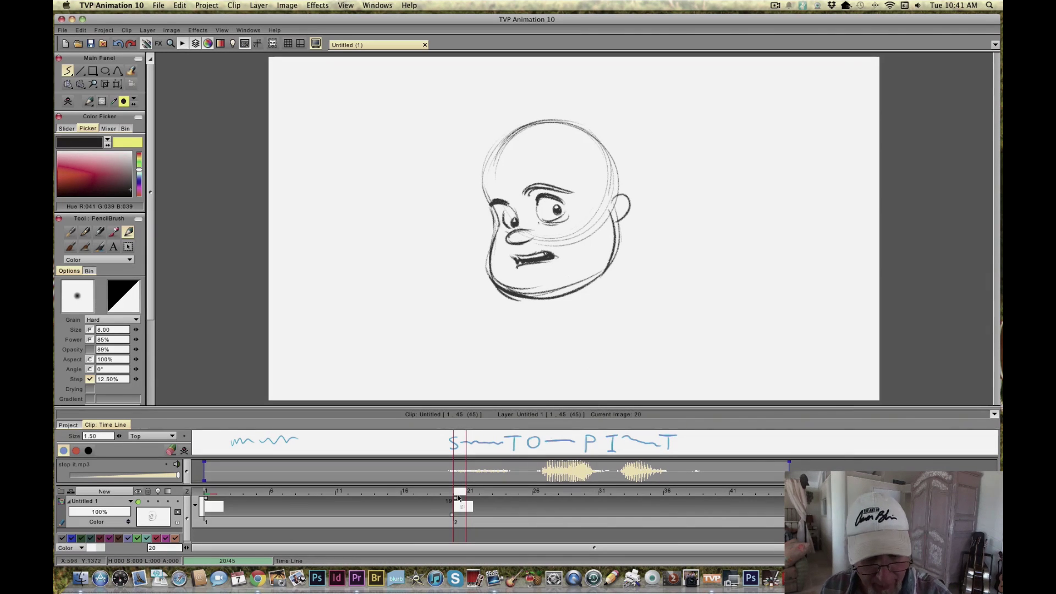
left_click_drag(445, 504, 210, 502)
left_click_drag(459, 491, 236, 491)
left_click_drag(557, 513, 219, 510)
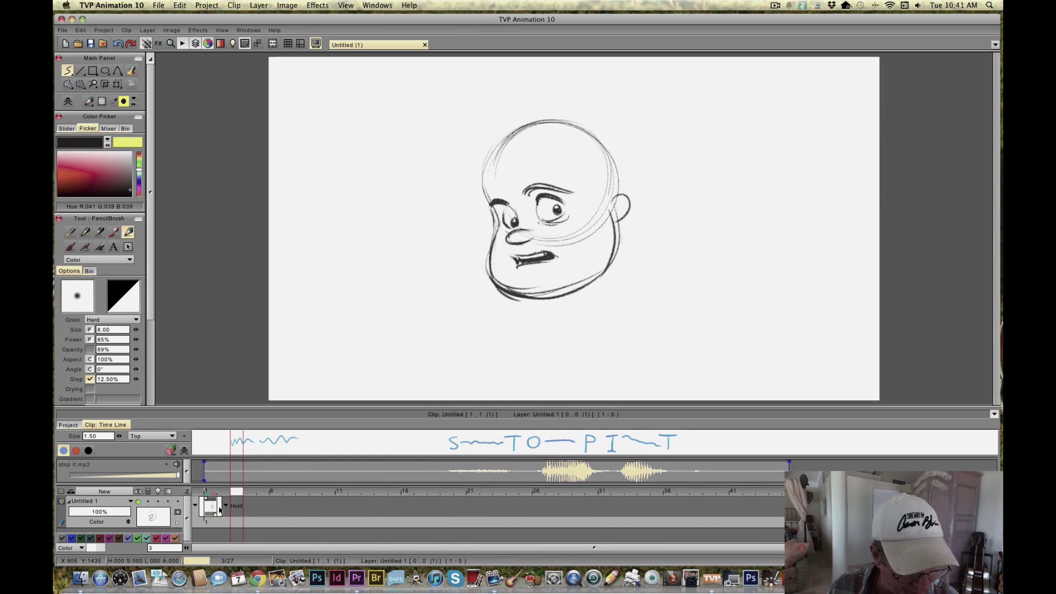
left_click(206, 490)
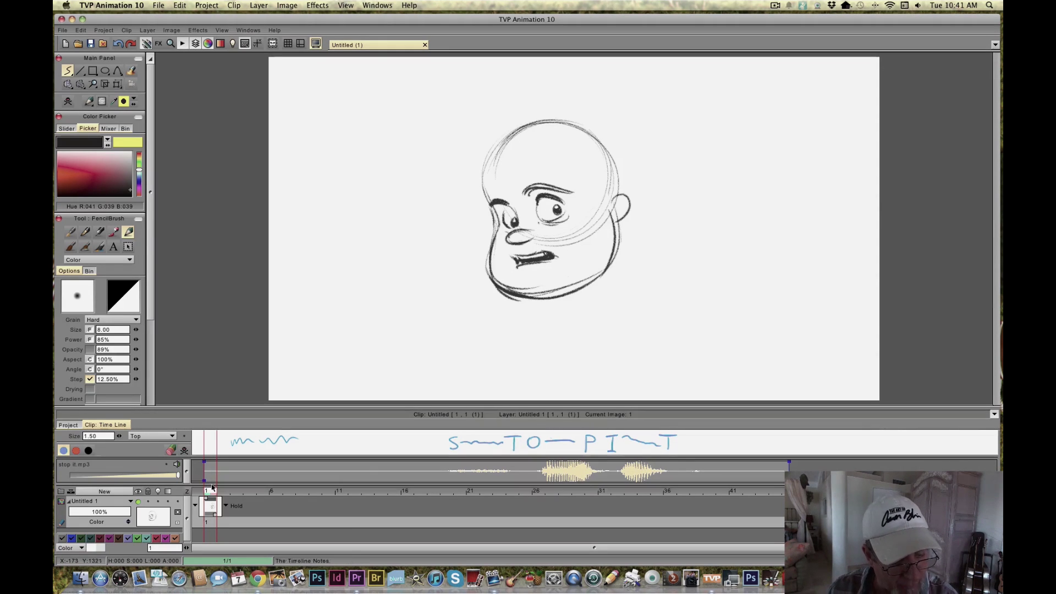
Step: Go to frame 11 and create a blank image there as the second drawing
left_click(221, 491)
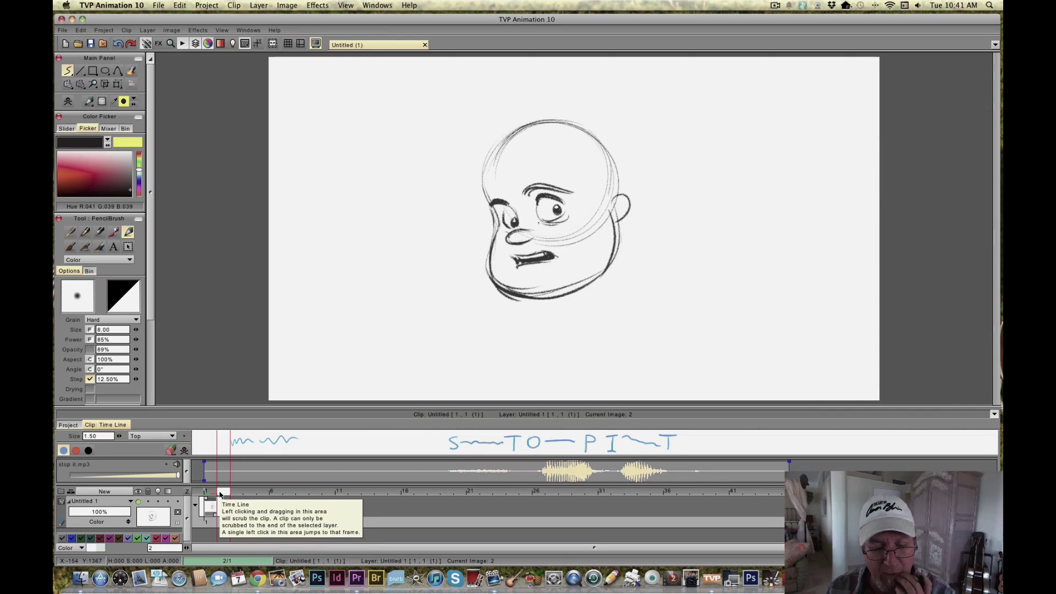
left_click_drag(223, 493, 342, 503)
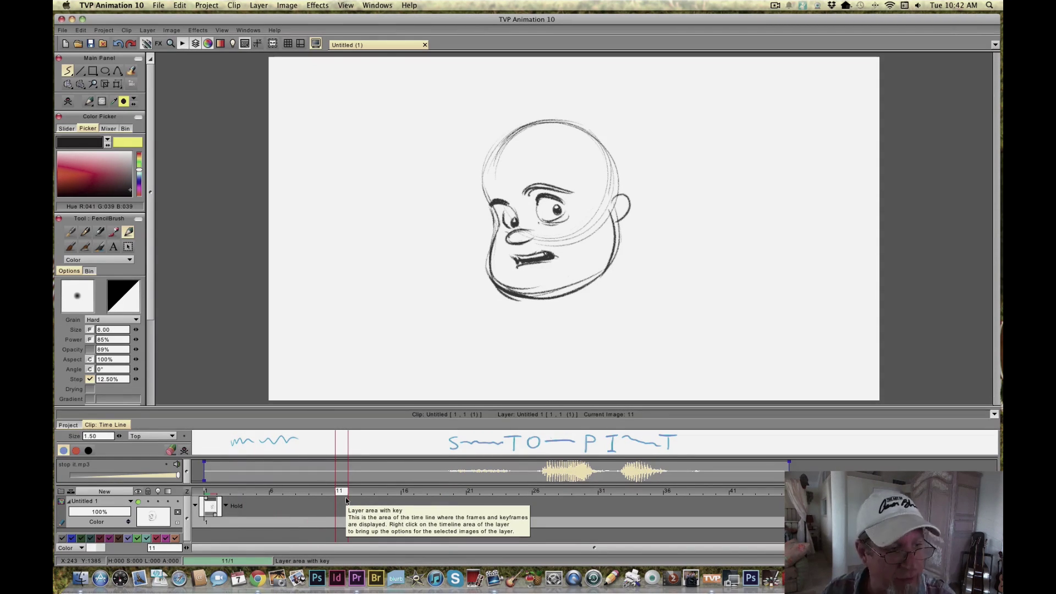
mouse_move(340, 493)
left_mouse_down()
mouse_move(222, 494)
mouse_move(345, 497)
left_mouse_up()
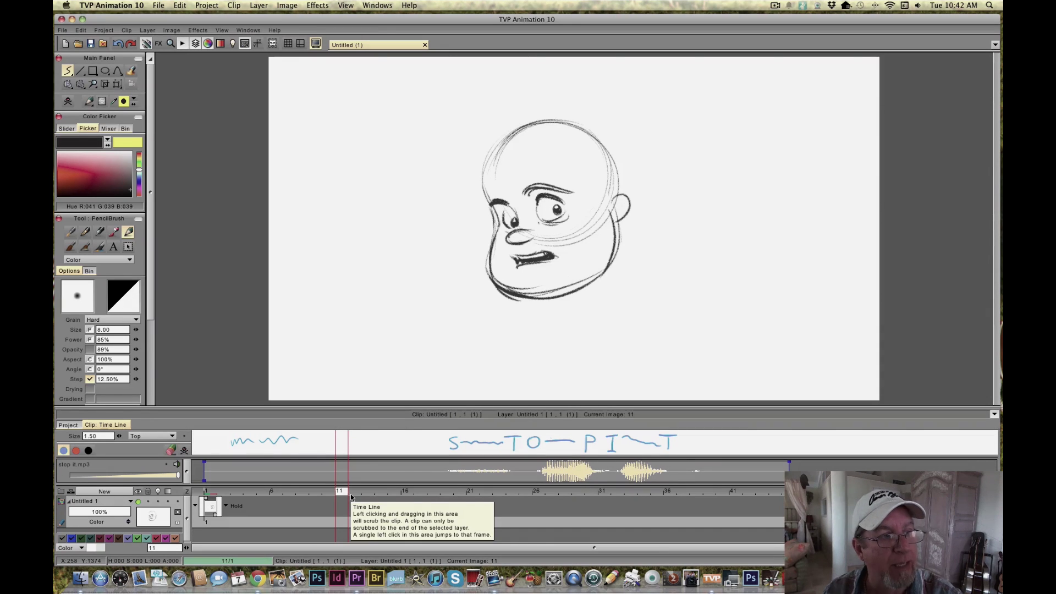
left_click(68, 103)
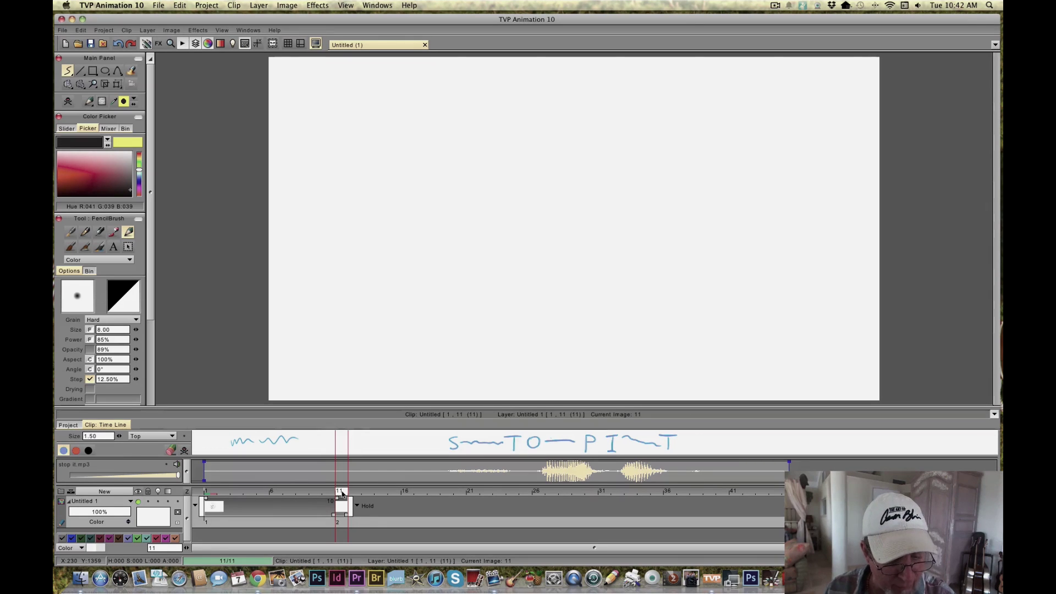
Step: Scrub back to frame 11, turn on the light table for the layer, and open the Light Table settings
left_click(313, 495)
left_click_drag(314, 496, 344, 505)
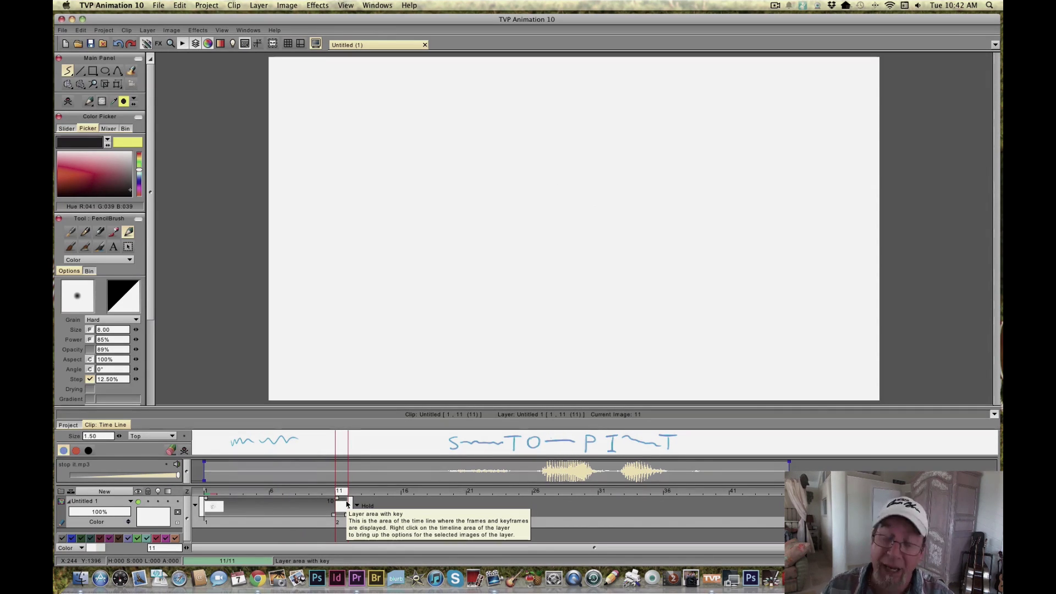
left_click(159, 502)
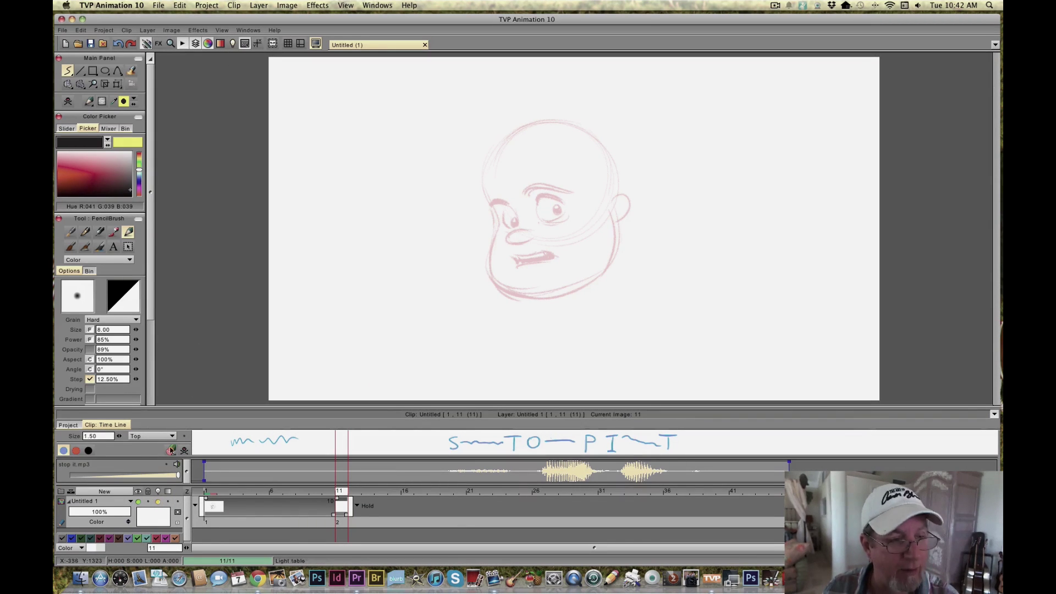
left_click(231, 47)
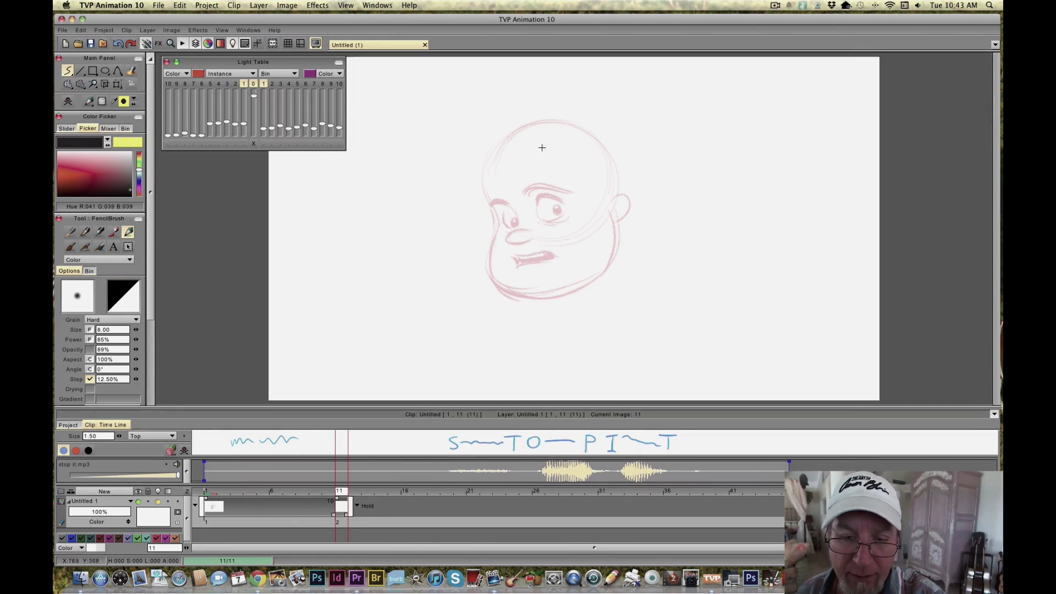
Step: Clear a trial arc from frame 11 and trace the head circle over the light-table image
left_click_drag(605, 157, 510, 165)
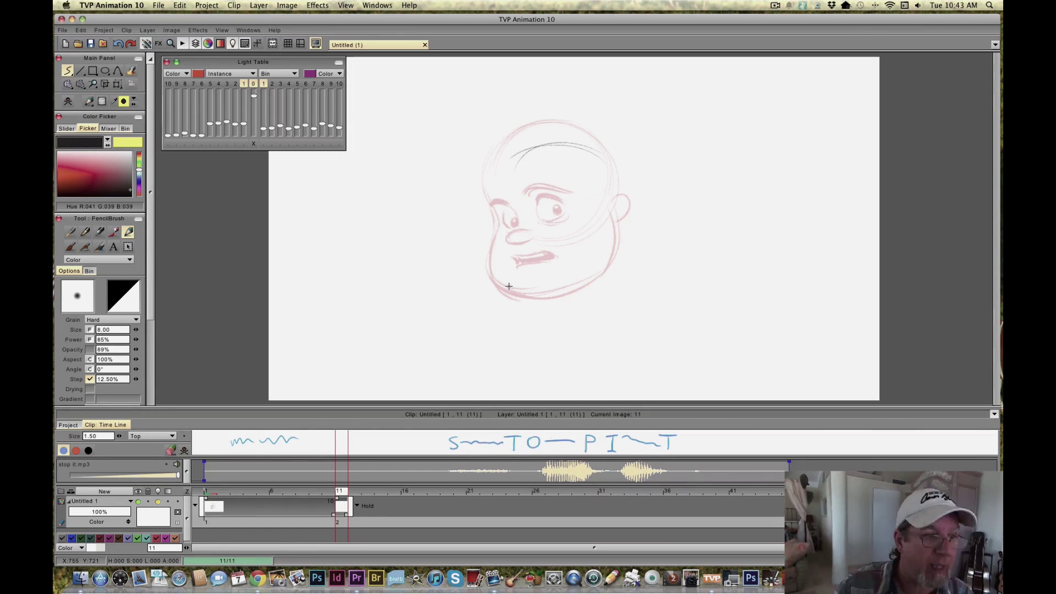
left_click(68, 101)
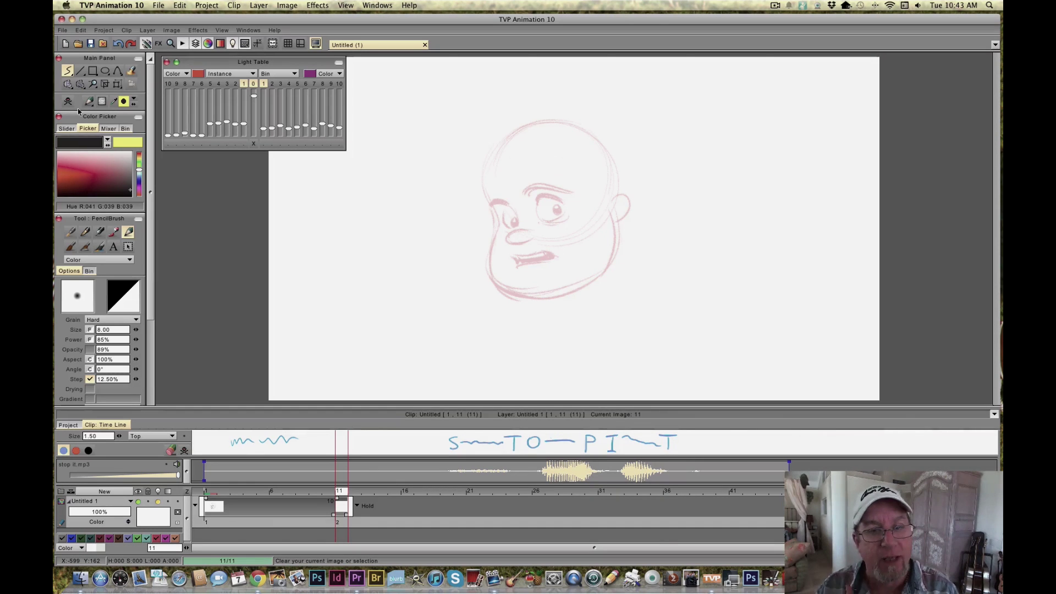
mouse_move(531, 122)
left_mouse_down()
mouse_move(589, 131)
mouse_move(616, 193)
mouse_move(596, 225)
mouse_move(514, 132)
mouse_move(499, 147)
mouse_move(497, 220)
mouse_move(489, 194)
mouse_move(558, 236)
mouse_move(585, 231)
mouse_move(608, 155)
mouse_move(558, 139)
mouse_move(496, 164)
mouse_move(495, 220)
mouse_move(530, 235)
left_mouse_up()
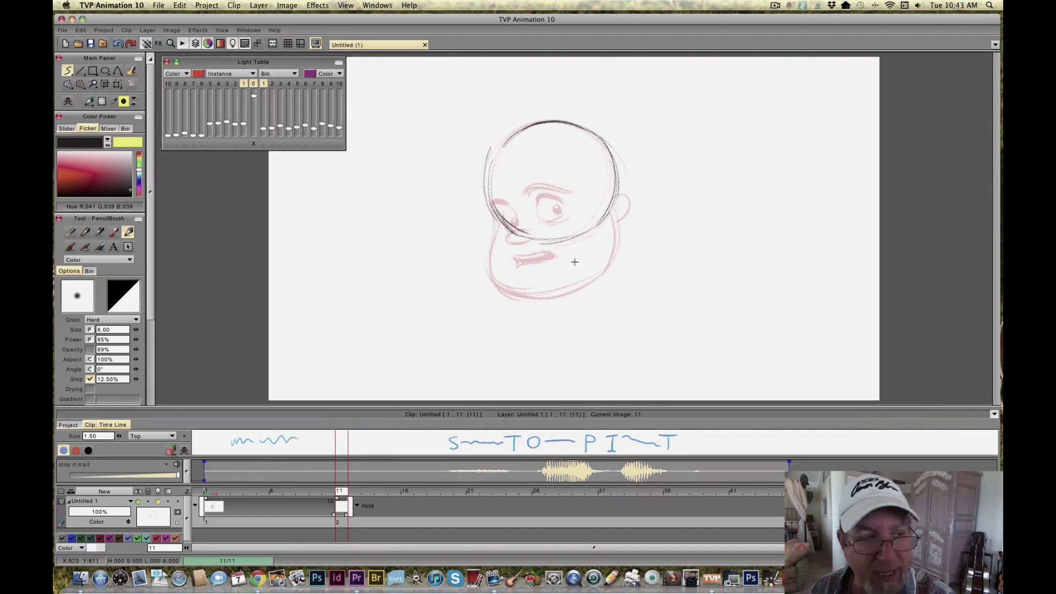
Step: Shift the traced circle down and to the right with the Panning tool, and return to freehand drawing
left_click(117, 84)
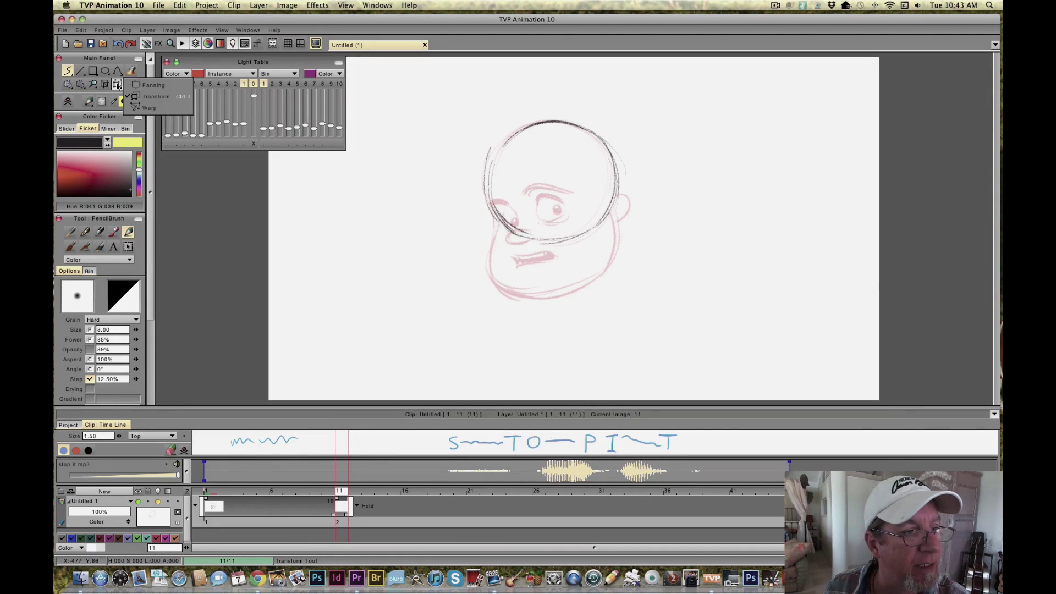
left_click(149, 85)
left_click_drag(524, 215, 543, 242)
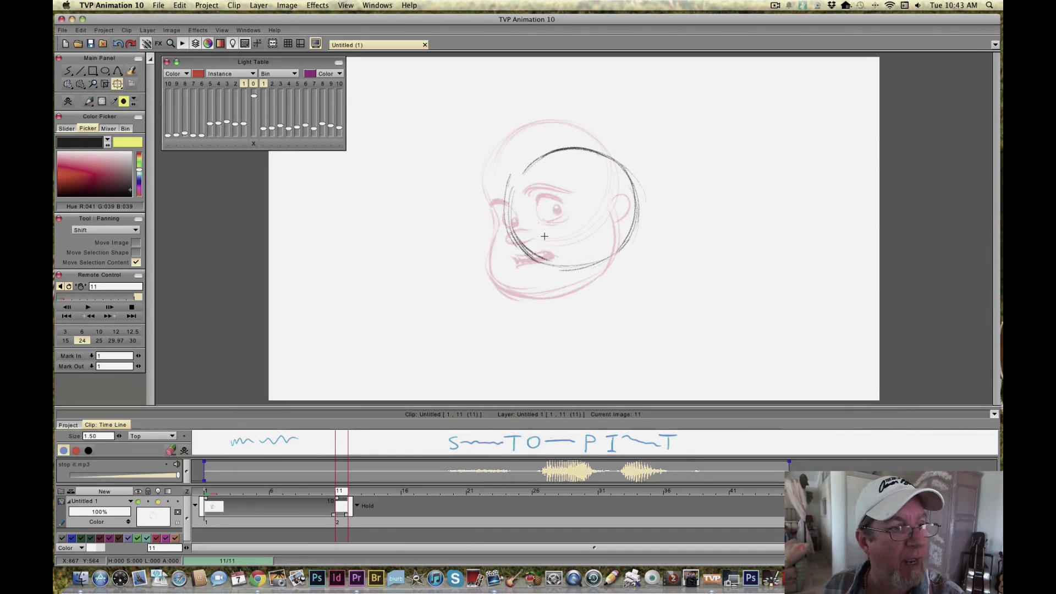
left_click(88, 101)
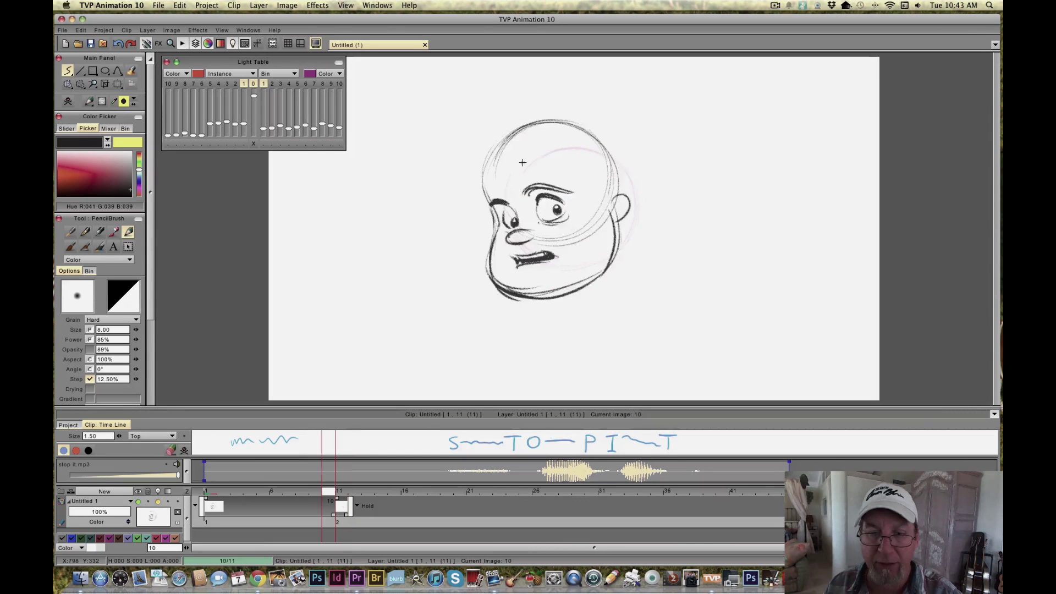
Step: Flip between frames 10 and 11 to compare the head positions, and reinforce the shifted circle on frame 11
key("Left")
key("Right")
key("Left")
key("Right")
key("Left")
key("Right")
left_click_drag(509, 166, 520, 240)
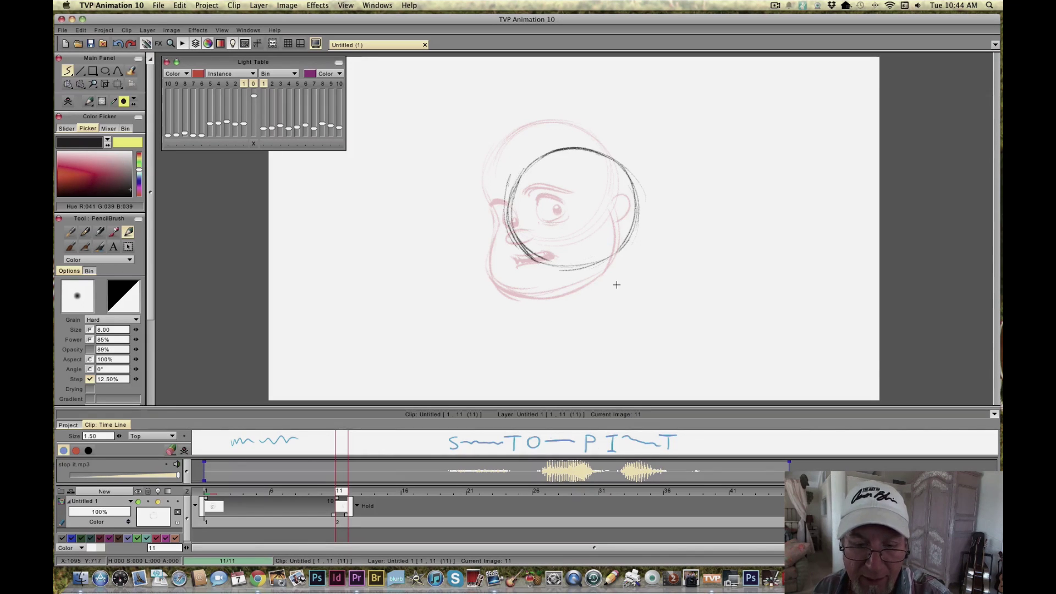
left_click_drag(623, 176, 633, 250)
left_click_drag(550, 149, 630, 171)
mouse_move(512, 185)
left_mouse_down()
mouse_move(521, 241)
mouse_move(532, 259)
mouse_move(563, 153)
mouse_move(639, 225)
left_mouse_up()
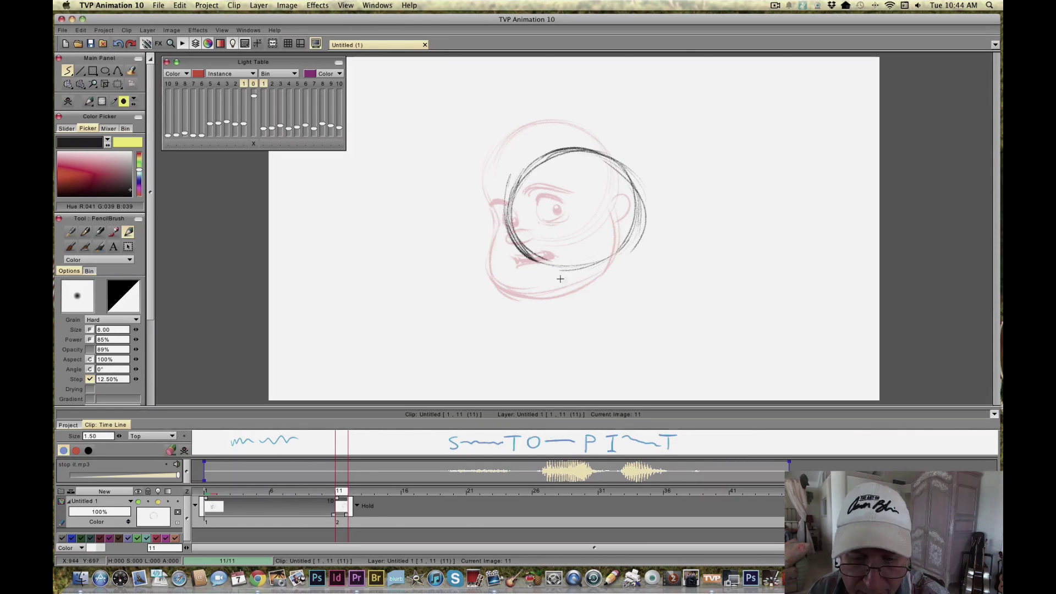
Step: Sketch a small oval nose and a full rounded jaw beneath the circle on frame 11, checking against frame 10
left_click_drag(555, 285, 573, 280)
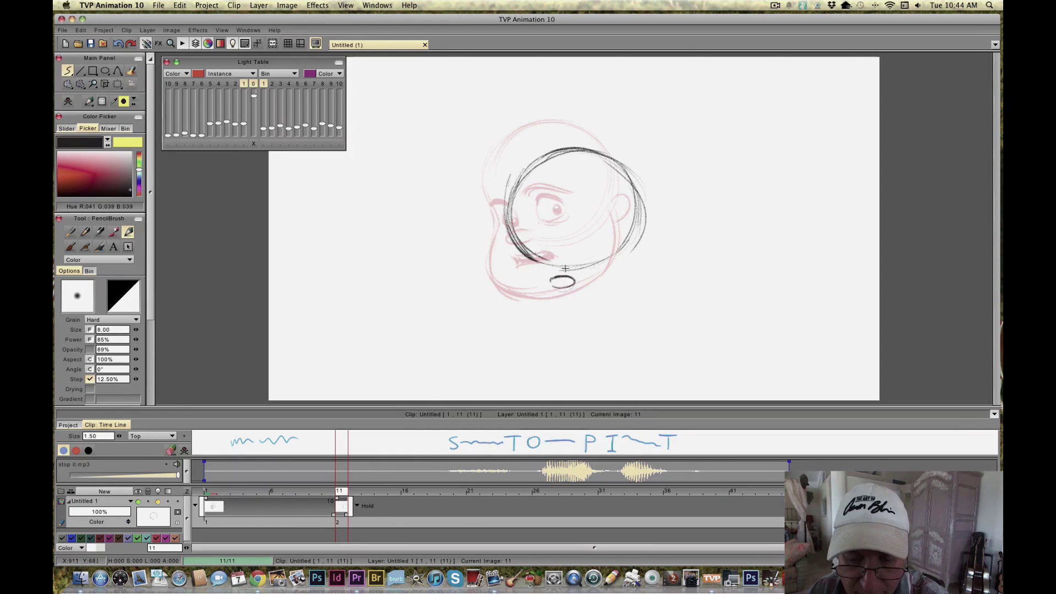
mouse_move(631, 251)
left_mouse_down()
mouse_move(639, 302)
mouse_move(631, 260)
mouse_move(616, 305)
mouse_move(595, 321)
left_mouse_up()
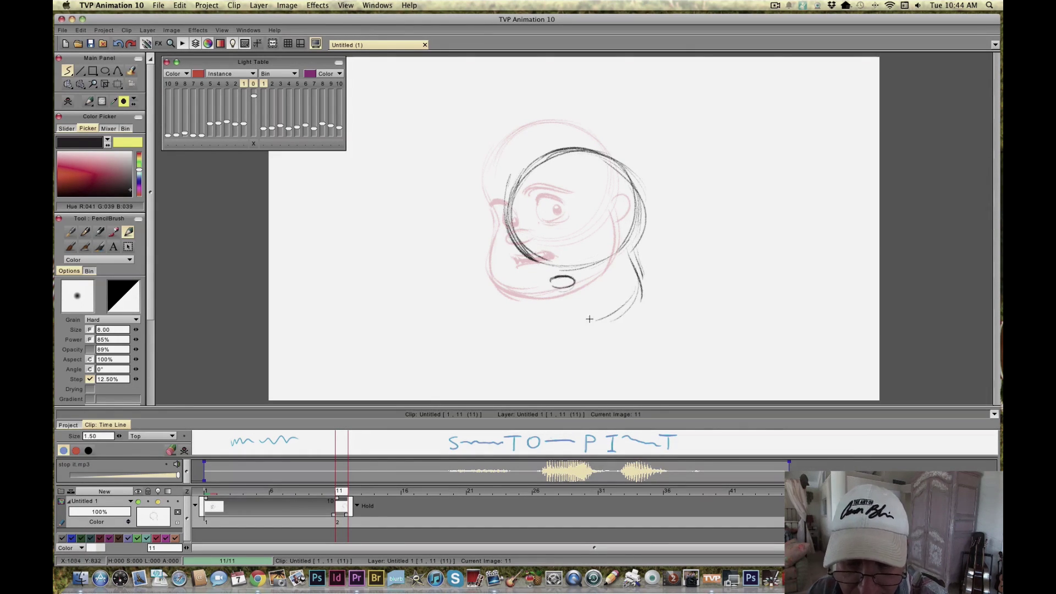
mouse_move(632, 242)
left_mouse_down()
mouse_move(643, 296)
mouse_move(595, 321)
left_mouse_up()
left_click_drag(516, 242, 517, 278)
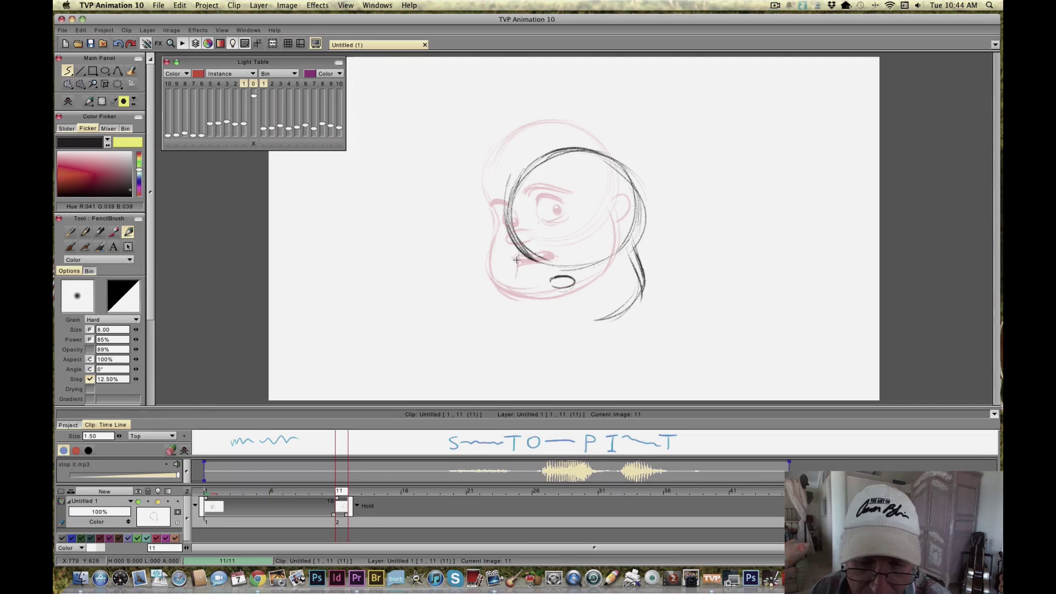
mouse_move(586, 319)
left_mouse_down()
mouse_move(554, 320)
mouse_move(517, 255)
mouse_move(515, 277)
mouse_move(566, 326)
mouse_move(545, 321)
mouse_move(515, 282)
left_mouse_up()
key("Left")
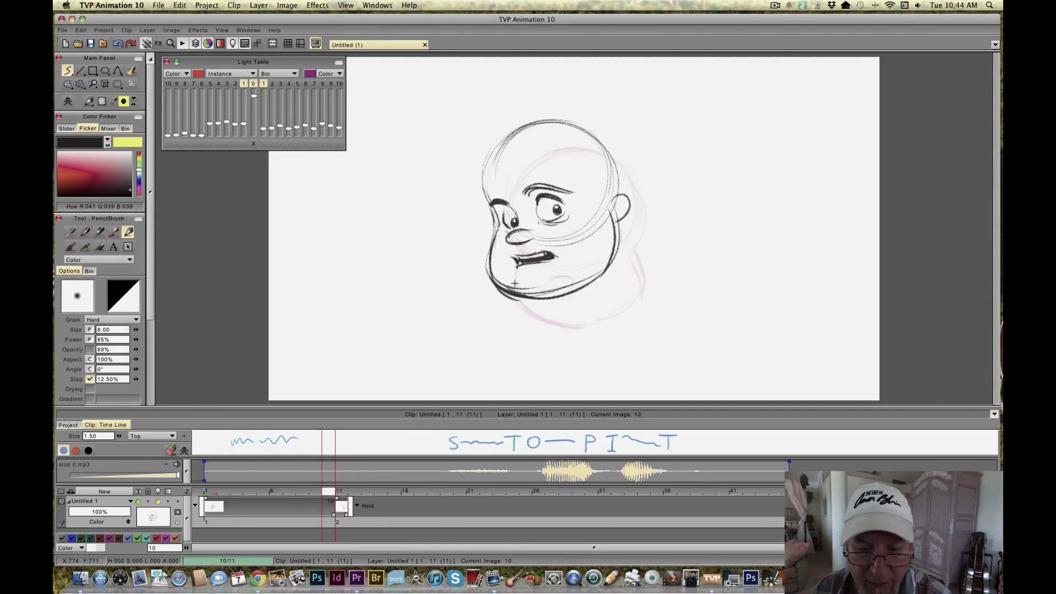
key("Right")
mouse_move(519, 248)
left_mouse_down()
mouse_move(508, 302)
mouse_move(507, 287)
left_mouse_up()
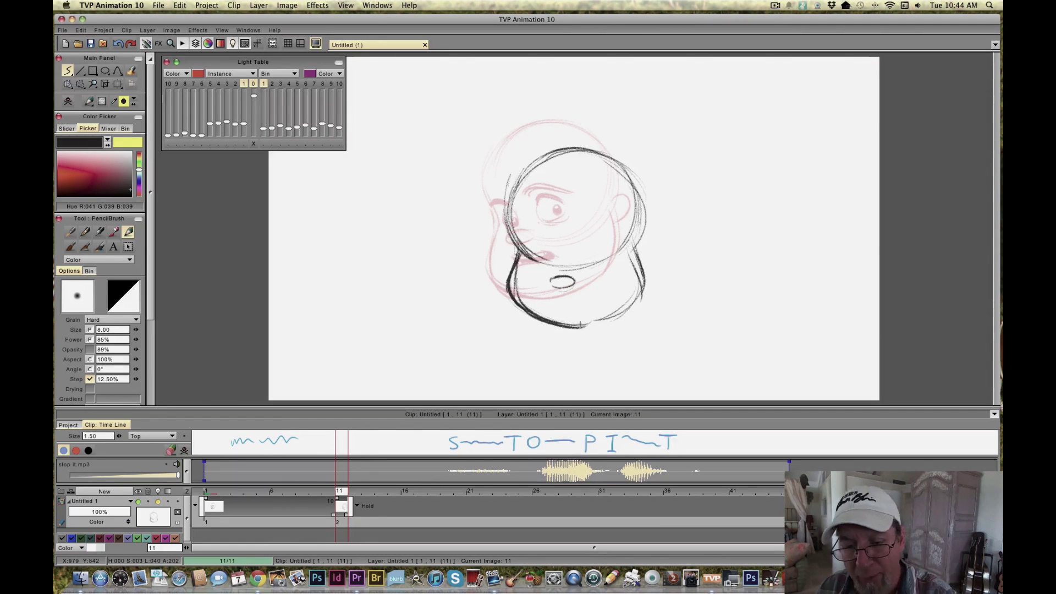
Step: Scribble dark zigzag test strokes outward from the right side of the jaw on frame 11
left_click_drag(640, 253, 642, 293)
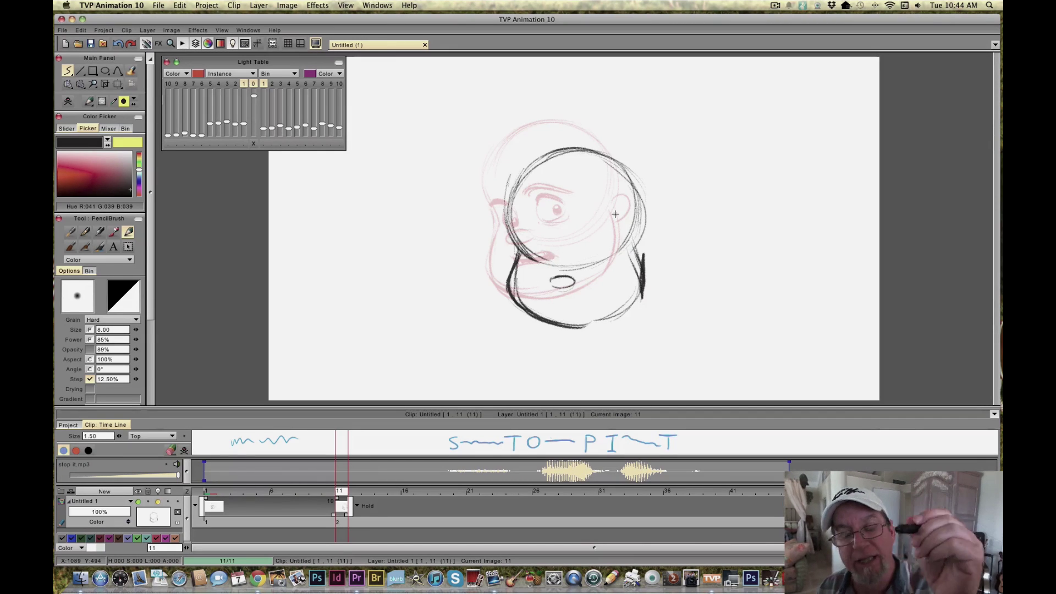
mouse_move(645, 256)
left_mouse_down()
mouse_move(654, 278)
mouse_move(667, 258)
mouse_move(678, 294)
left_mouse_up()
left_click_drag(686, 251, 697, 301)
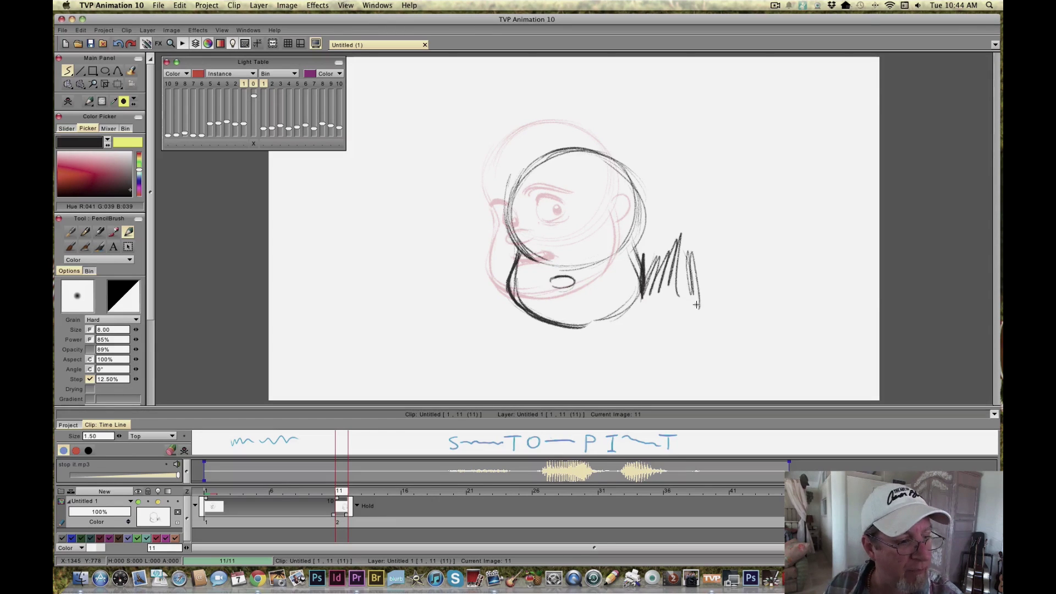
Step: Switch the pencil to Erase mode with size 20 and 100% power and opacity, rubbing out the zigzag scribble beside the jaw
left_click(102, 260)
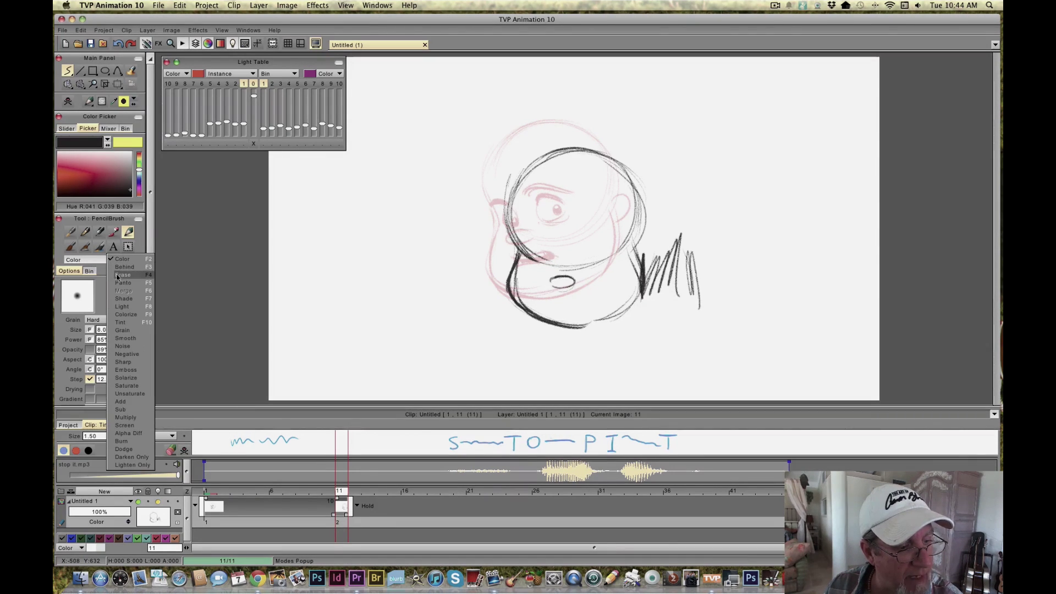
left_click(118, 276)
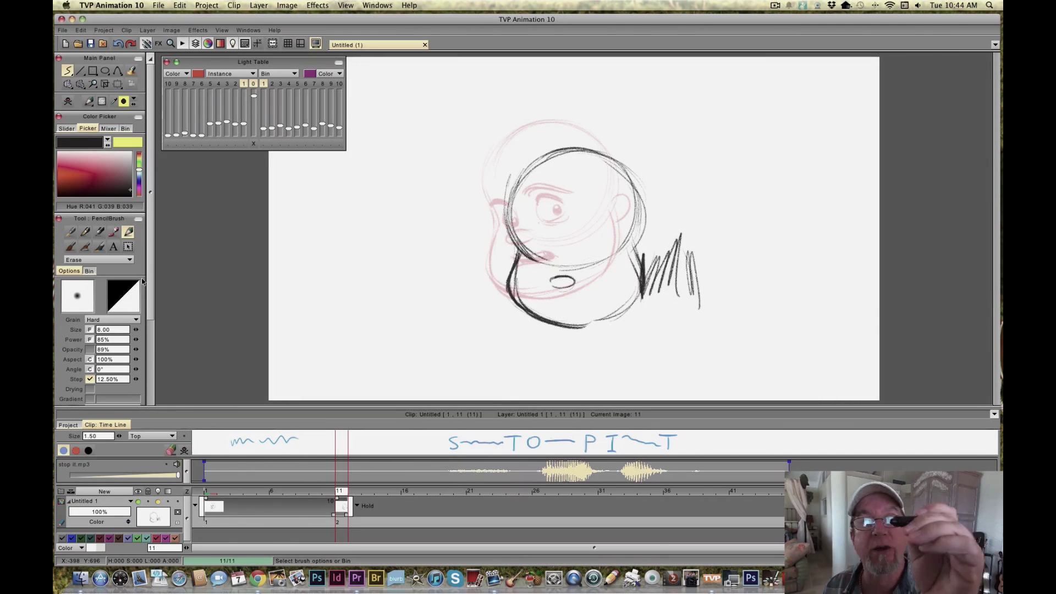
mouse_move(691, 252)
left_mouse_down()
mouse_move(668, 220)
mouse_move(682, 275)
mouse_move(641, 259)
mouse_move(660, 270)
left_mouse_up()
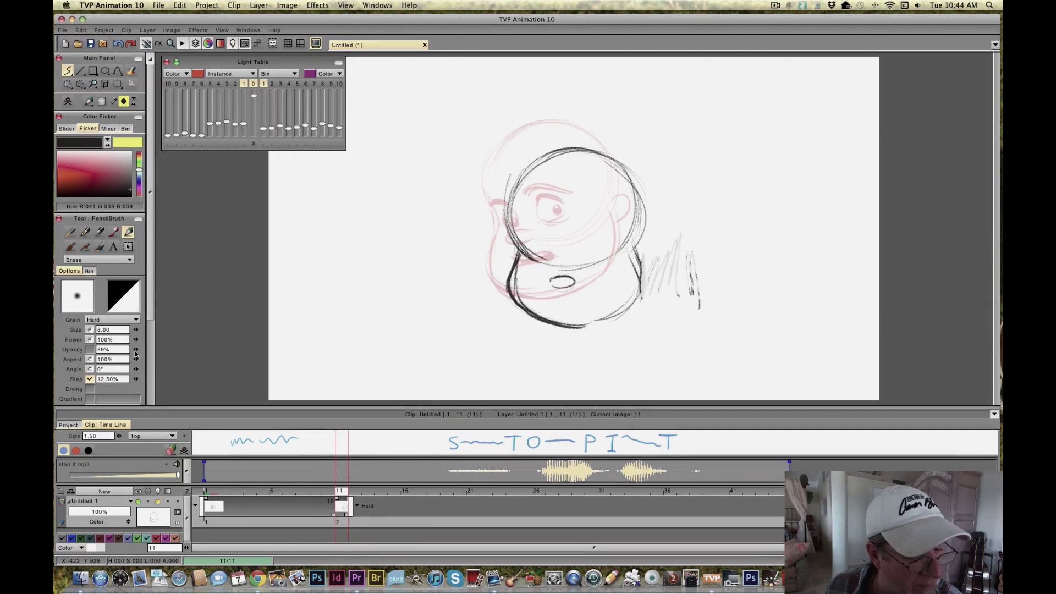
mouse_move(665, 281)
left_mouse_down()
mouse_move(692, 298)
mouse_move(675, 239)
mouse_move(662, 281)
mouse_move(663, 251)
mouse_move(648, 285)
mouse_move(642, 250)
mouse_move(642, 292)
left_mouse_up()
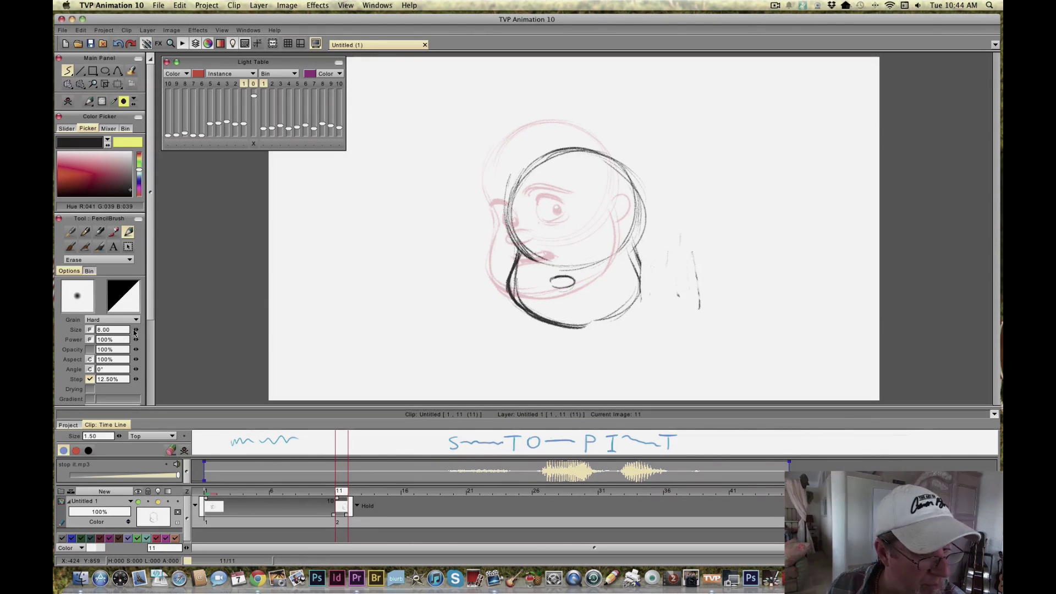
left_click_drag(136, 329, 159, 333)
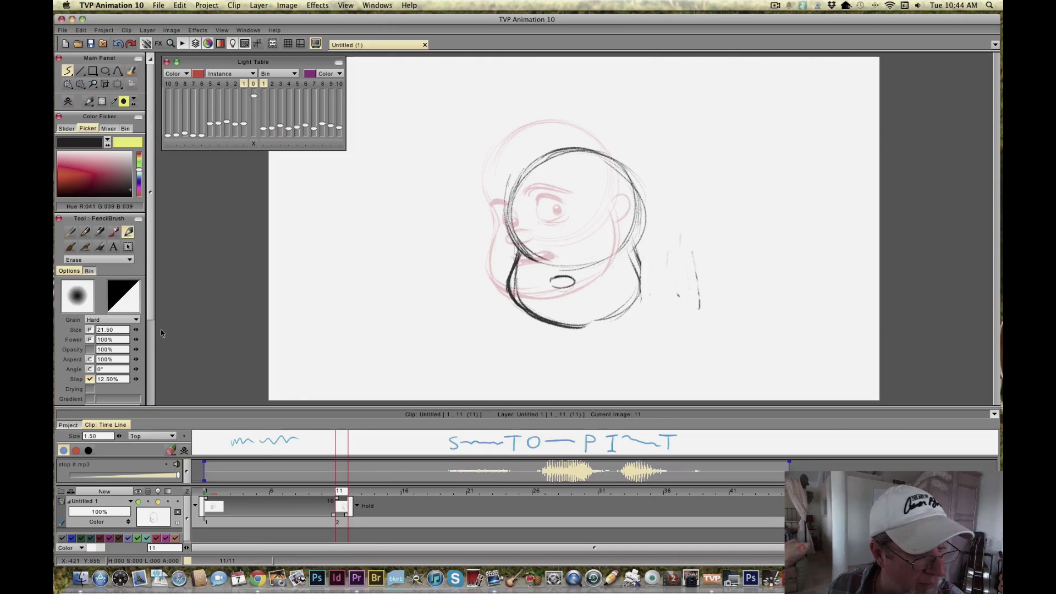
left_click_drag(694, 300, 667, 242)
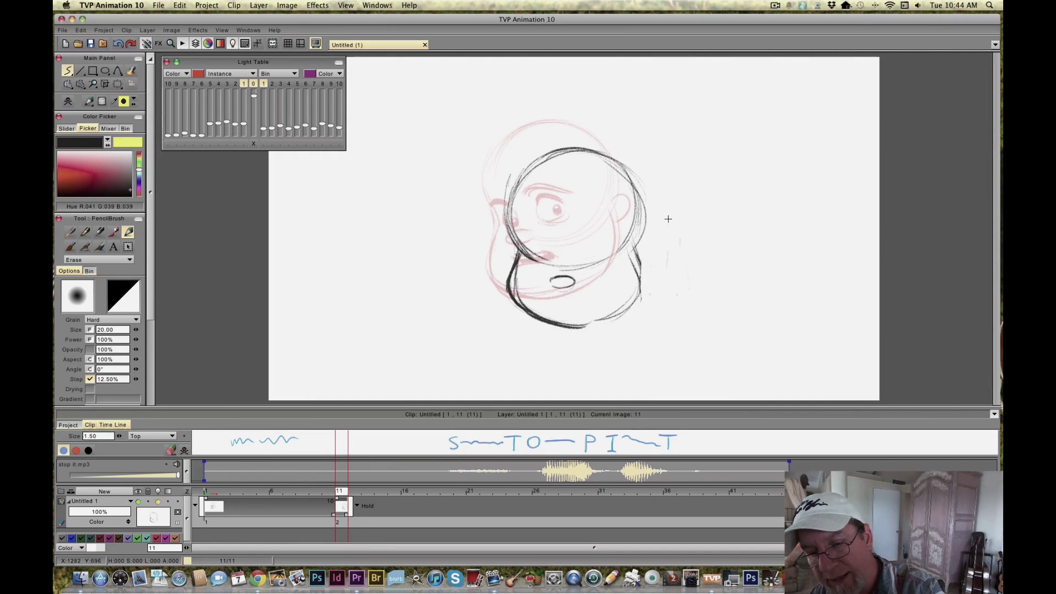
Step: Erase the jaw outline beneath the head circle on frame 11 and return the pencil to Color mode
mouse_move(643, 297)
left_mouse_down()
mouse_move(635, 263)
mouse_move(619, 291)
left_mouse_up()
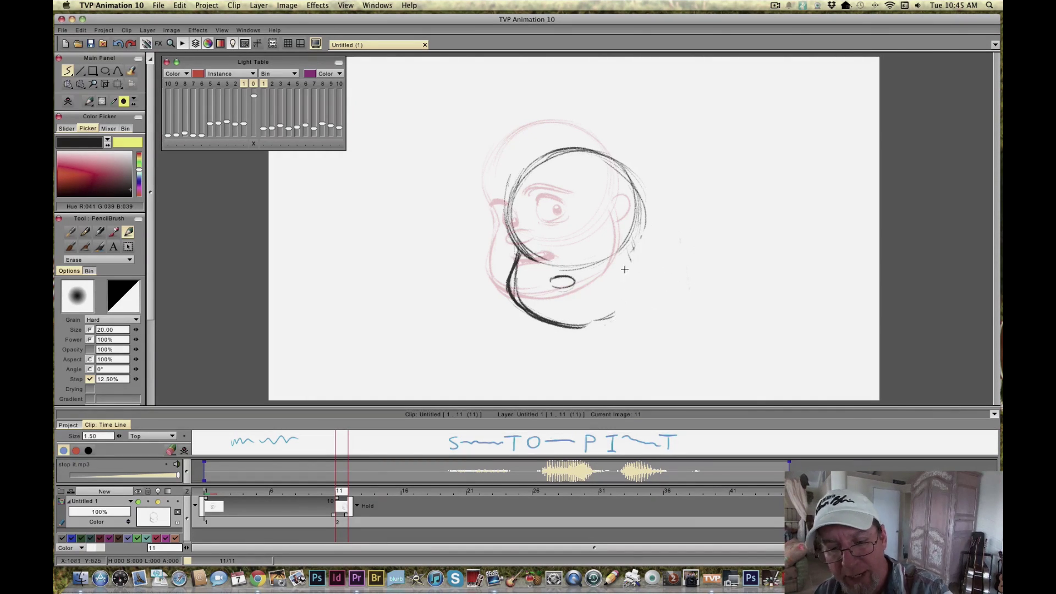
mouse_move(580, 342)
left_mouse_down()
mouse_move(574, 308)
mouse_move(577, 318)
mouse_move(560, 322)
mouse_move(517, 293)
mouse_move(539, 299)
mouse_move(516, 250)
left_mouse_up()
key("e")
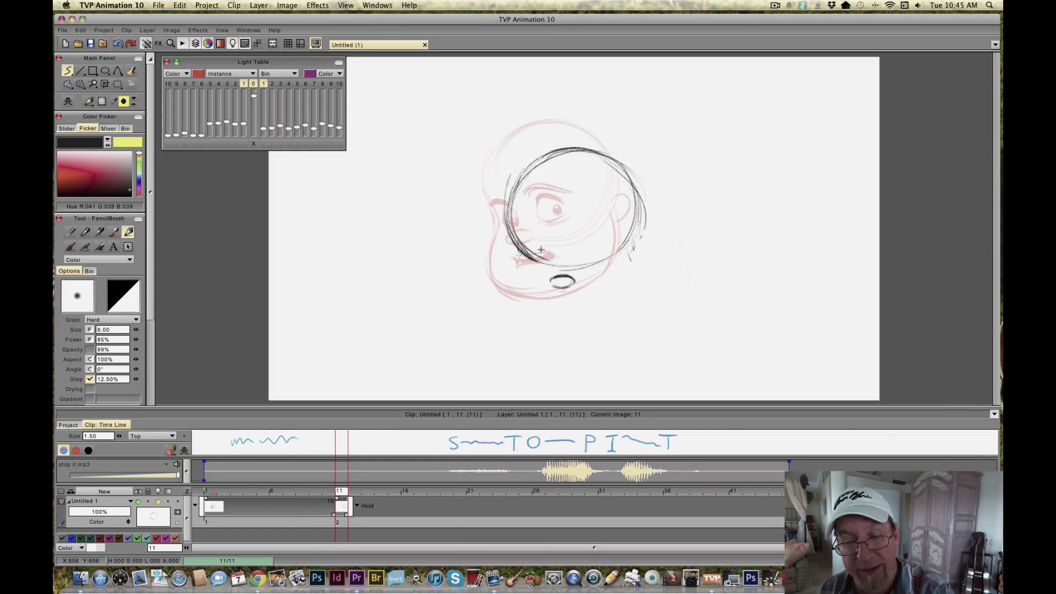
Step: Redraw the jaw as a wide, squashed rounded shape beneath the circle on frame 11, flipping against frame 10 to compare
mouse_move(633, 255)
left_mouse_down()
mouse_move(636, 297)
mouse_move(580, 324)
left_mouse_up()
mouse_move(516, 260)
left_mouse_down()
mouse_move(505, 297)
mouse_move(503, 284)
mouse_move(514, 307)
mouse_move(590, 326)
left_mouse_up()
left_click_drag(500, 292, 562, 320)
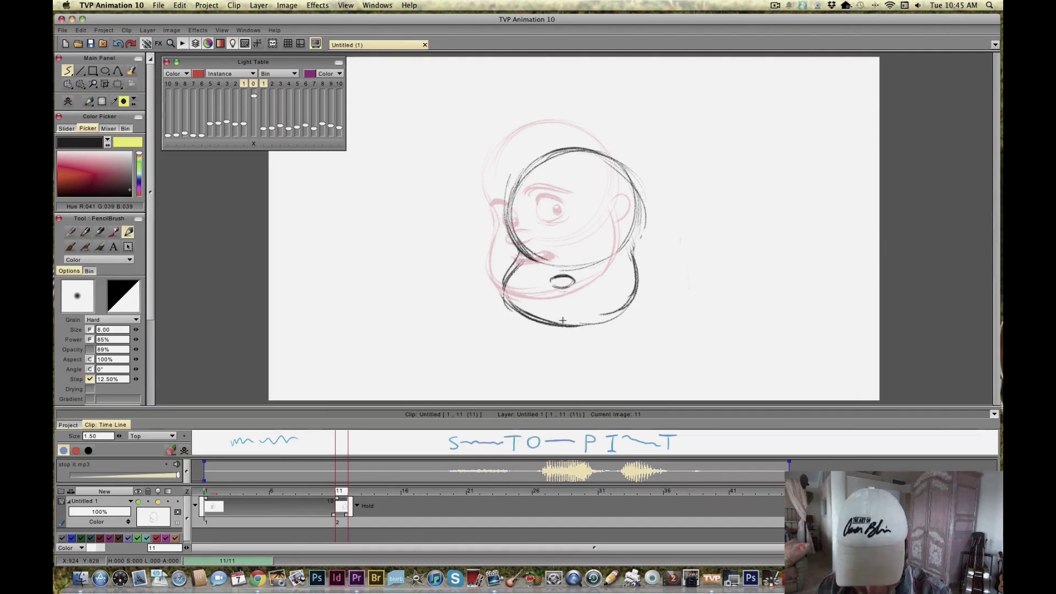
key("Left")
key("Right")
key("Left")
key("Right")
key("Left")
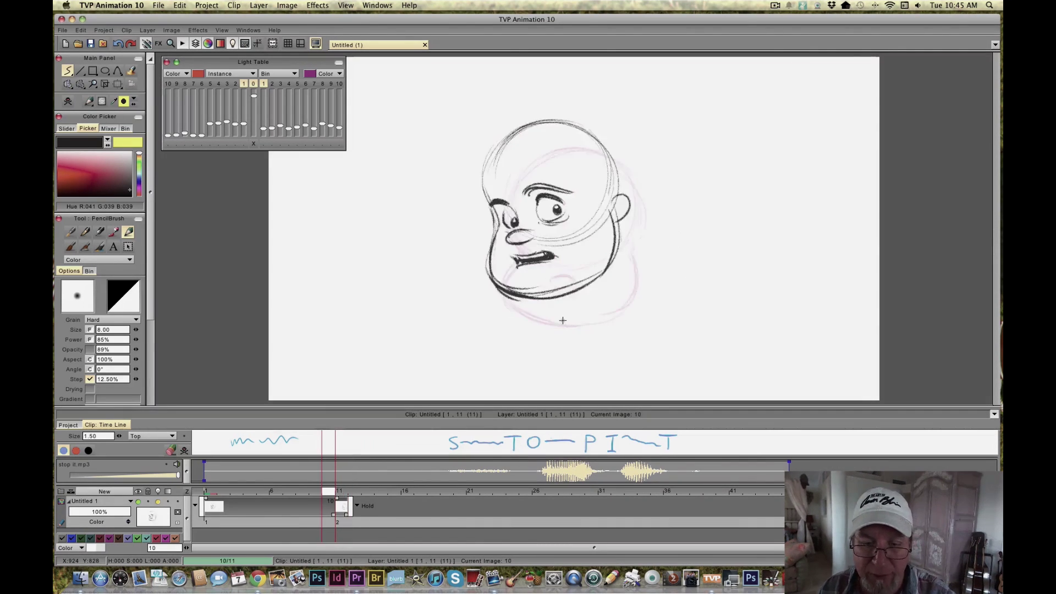
key("Right")
Step: Draw the right slanted angry brow and a tight grimacing mouth with dark corners on frame 11, flipping against frame 10
left_click_drag(580, 258, 622, 242)
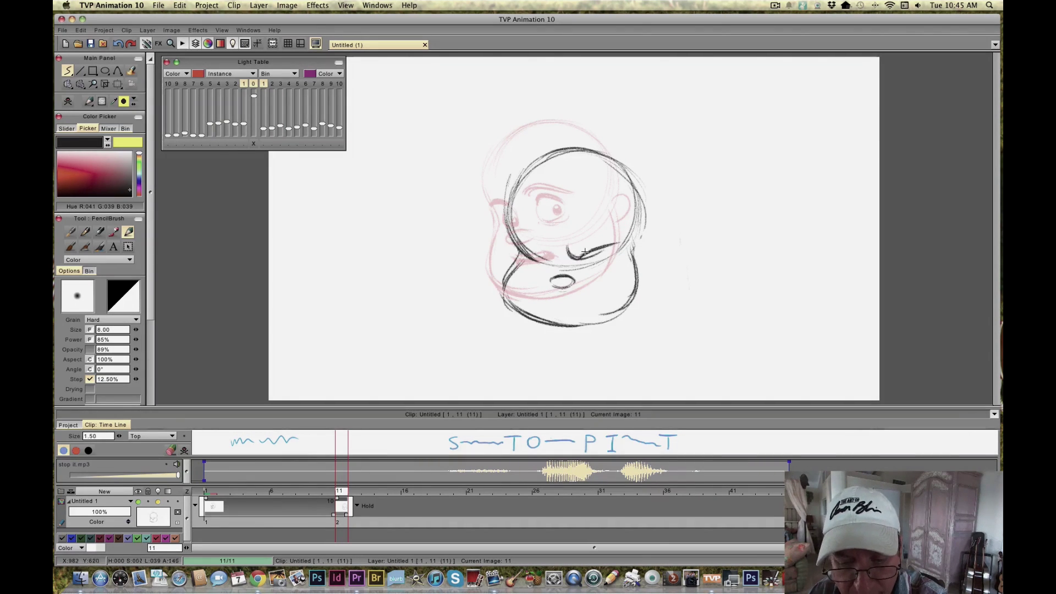
left_click_drag(544, 288, 576, 294)
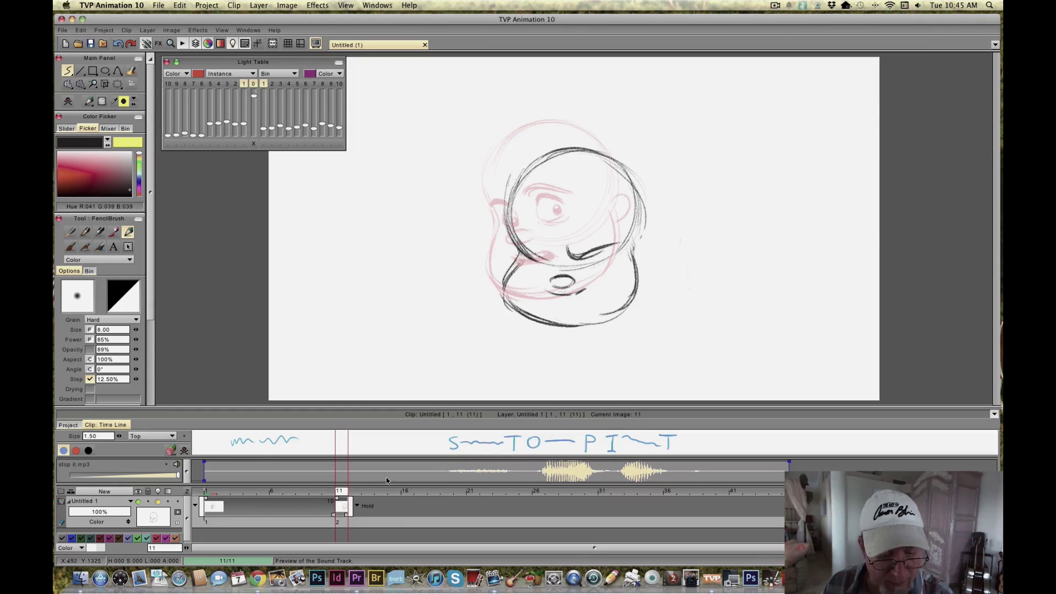
mouse_move(538, 289)
left_mouse_down()
mouse_move(597, 294)
mouse_move(534, 295)
mouse_move(541, 287)
mouse_move(596, 301)
mouse_move(534, 297)
mouse_move(592, 293)
mouse_move(535, 295)
left_mouse_up()
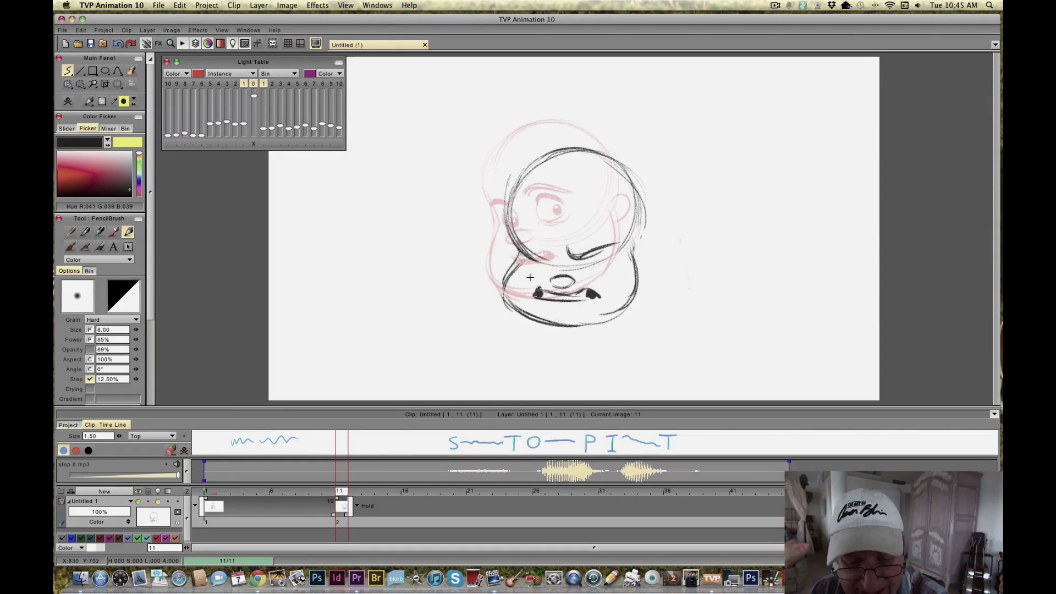
key("Left")
key("Right")
key("Left")
key("Right")
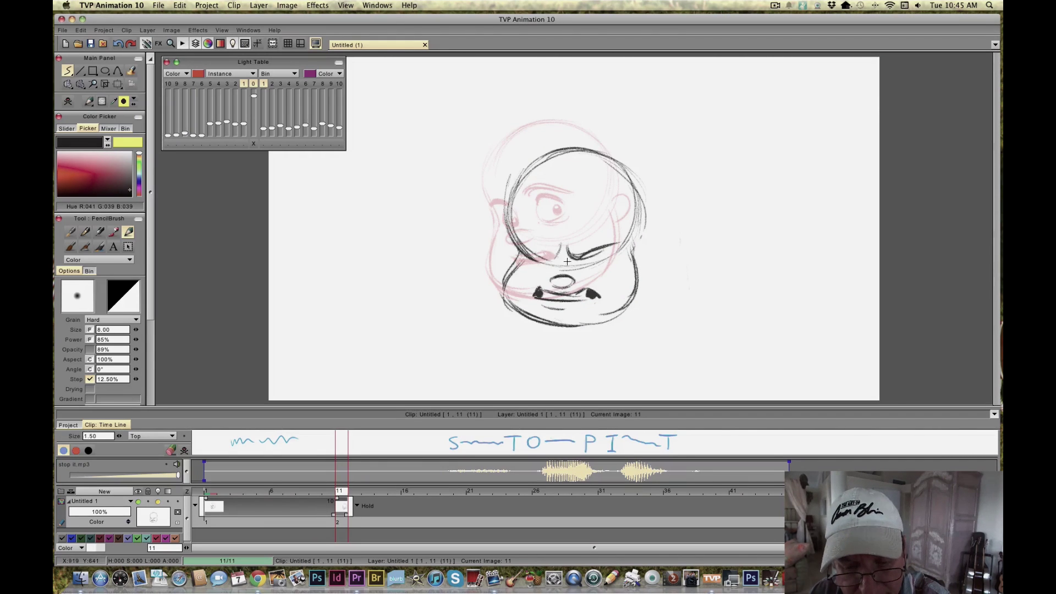
Step: Add the left angry brow, squeezed-shut eyes and the right ear to the frame 11 head
left_click_drag(551, 258, 519, 246)
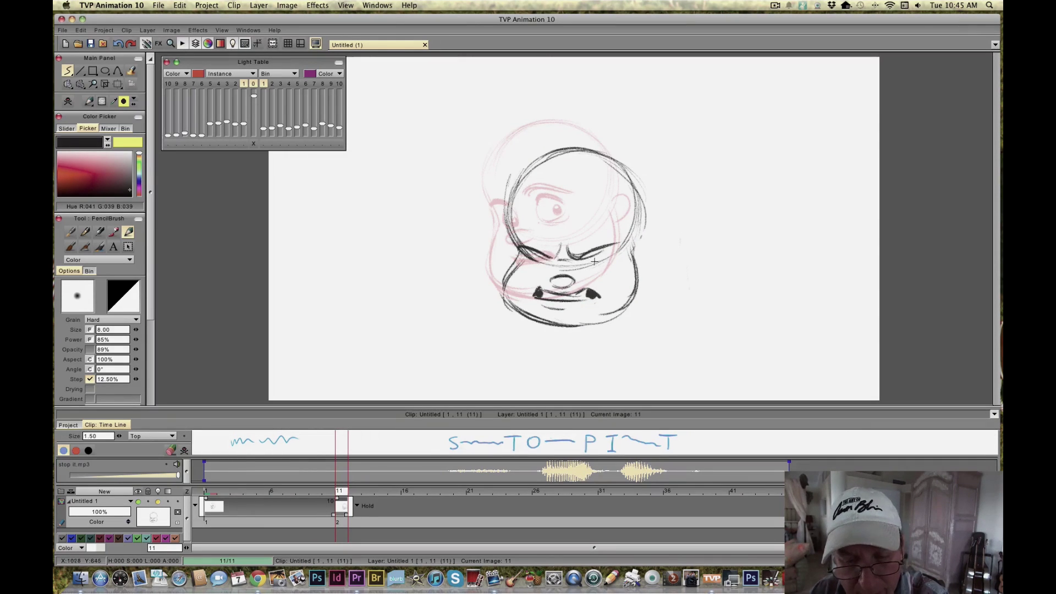
mouse_move(604, 258)
left_mouse_down()
mouse_move(582, 264)
mouse_move(605, 261)
mouse_move(578, 266)
mouse_move(611, 261)
mouse_move(589, 268)
mouse_move(594, 274)
mouse_move(600, 259)
mouse_move(538, 265)
left_mouse_up()
left_click_drag(631, 241, 642, 259)
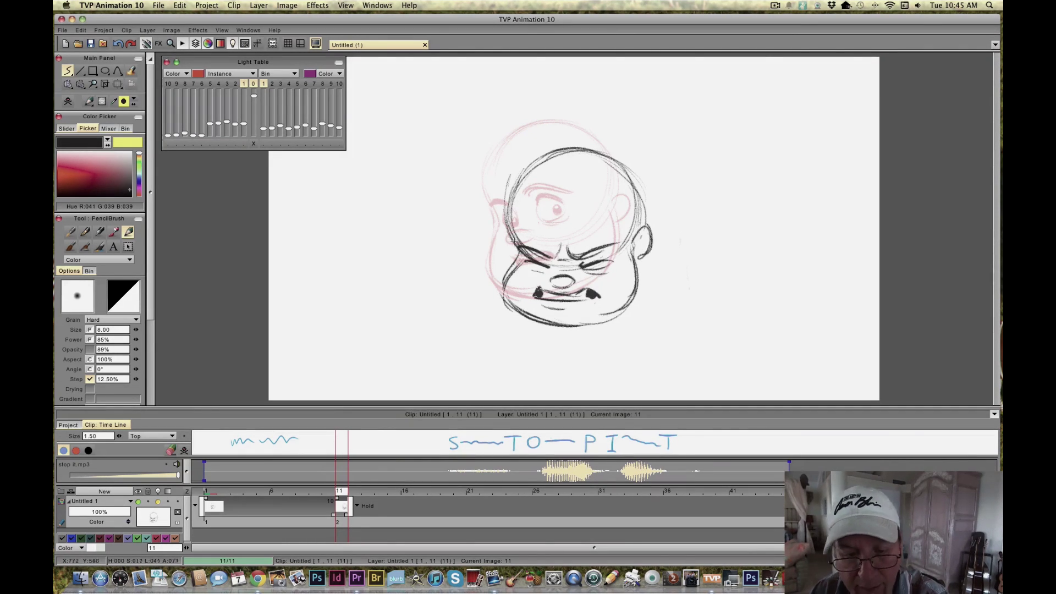
Step: Flip repeatedly between frames 10 and 11 to examine how the head moves into the squashed pose
key("Left")
key("Right")
key("Left")
key("Right")
key("Left")
key("Right")
key("Left")
key("Right")
key("Left")
key("Right")
key("Left")
key("Right")
key("Left")
key("Right")
key("Left")
key("Right")
Step: Reinforce the nose of the frame 11 head and recheck the pose against frame 10
mouse_move(572, 279)
left_mouse_down()
mouse_move(553, 286)
mouse_move(544, 276)
mouse_move(576, 278)
mouse_move(562, 276)
mouse_move(574, 266)
left_mouse_up()
key("Left")
key("Right")
key("Left")
key("Right")
Step: Move to frame 18 and create a new blank drawing there
mouse_move(340, 491)
left_mouse_down()
mouse_move(438, 499)
mouse_move(338, 506)
mouse_move(484, 503)
mouse_move(339, 507)
mouse_move(484, 504)
mouse_move(341, 506)
mouse_move(428, 502)
left_mouse_up()
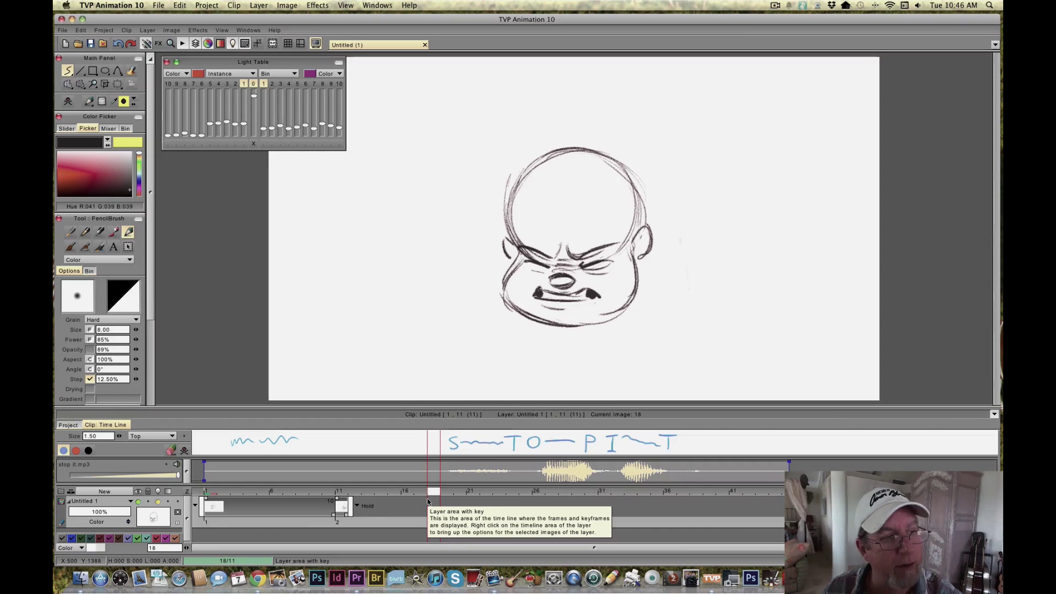
left_click(68, 102)
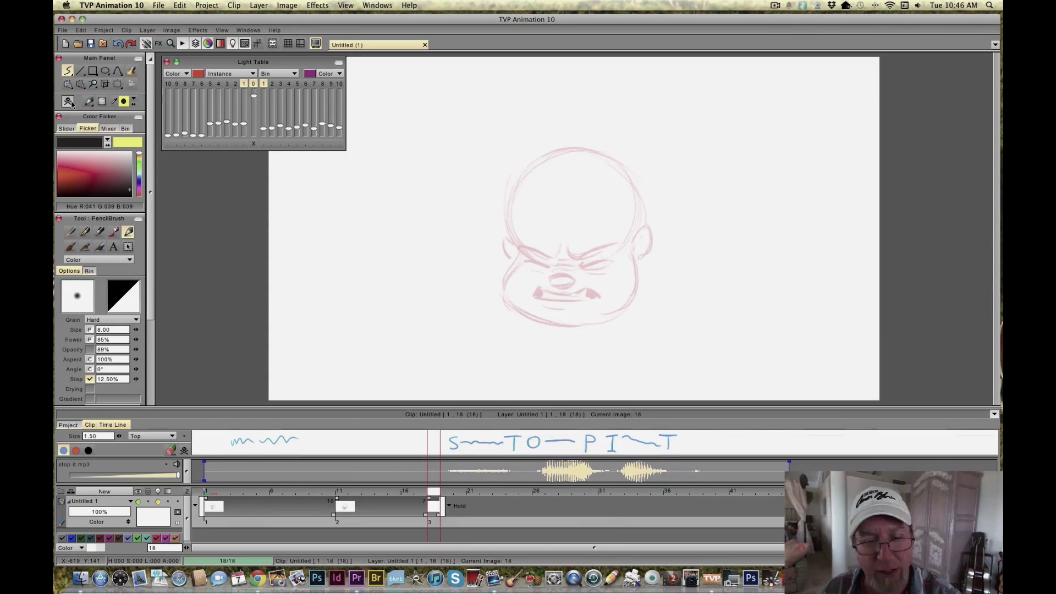
mouse_move(433, 497)
left_mouse_down()
mouse_move(342, 498)
mouse_move(435, 498)
left_mouse_up()
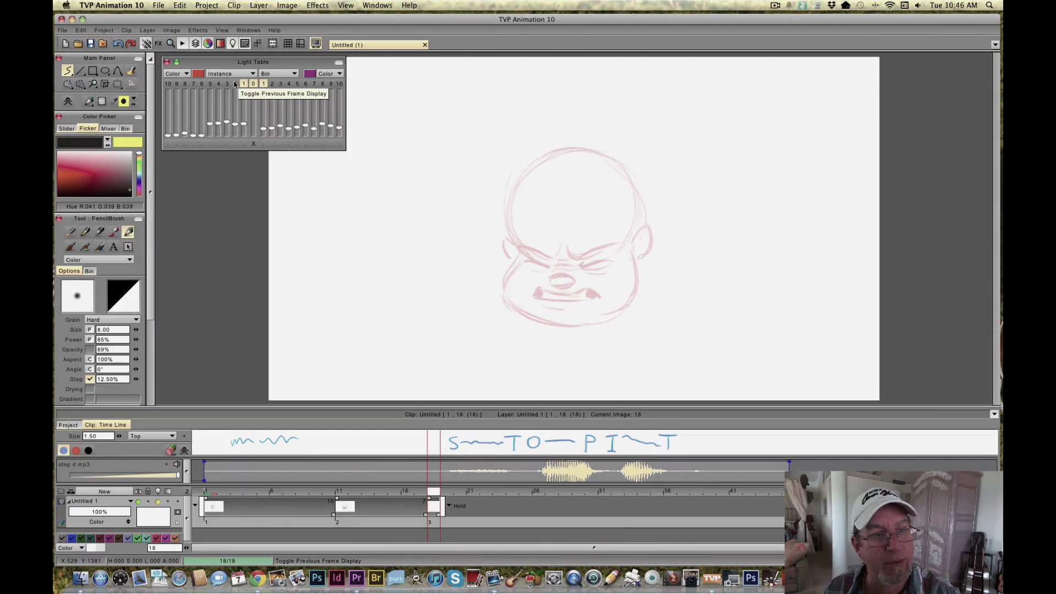
Step: Show the second previous drawing in the light table, and scrub back through the earlier poses before returning to frame 18
left_click(235, 84)
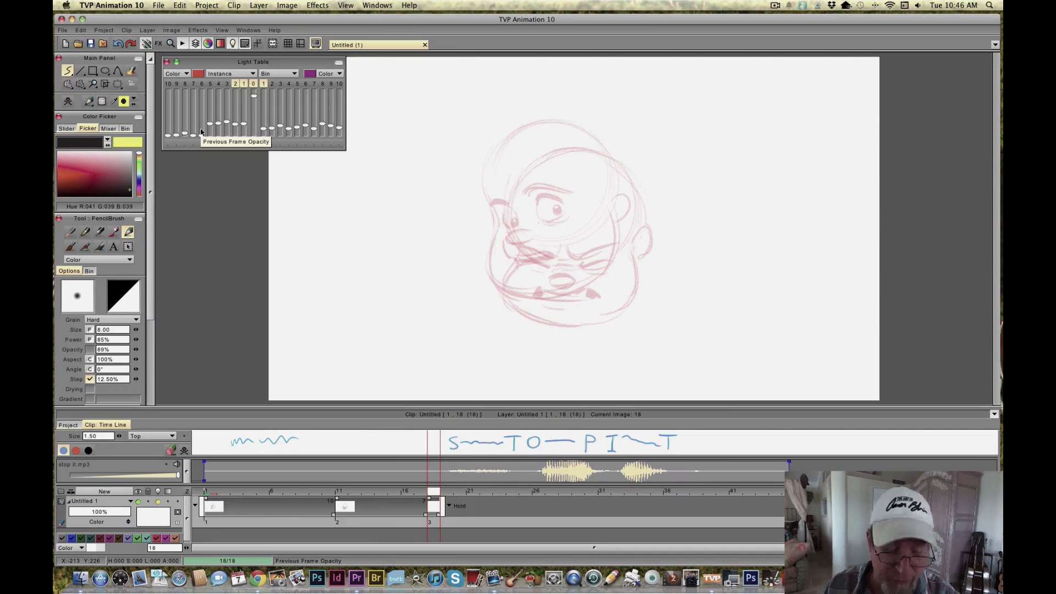
mouse_move(434, 505)
left_mouse_down()
mouse_move(215, 506)
mouse_move(450, 509)
mouse_move(308, 507)
mouse_move(345, 508)
mouse_move(322, 508)
left_mouse_up()
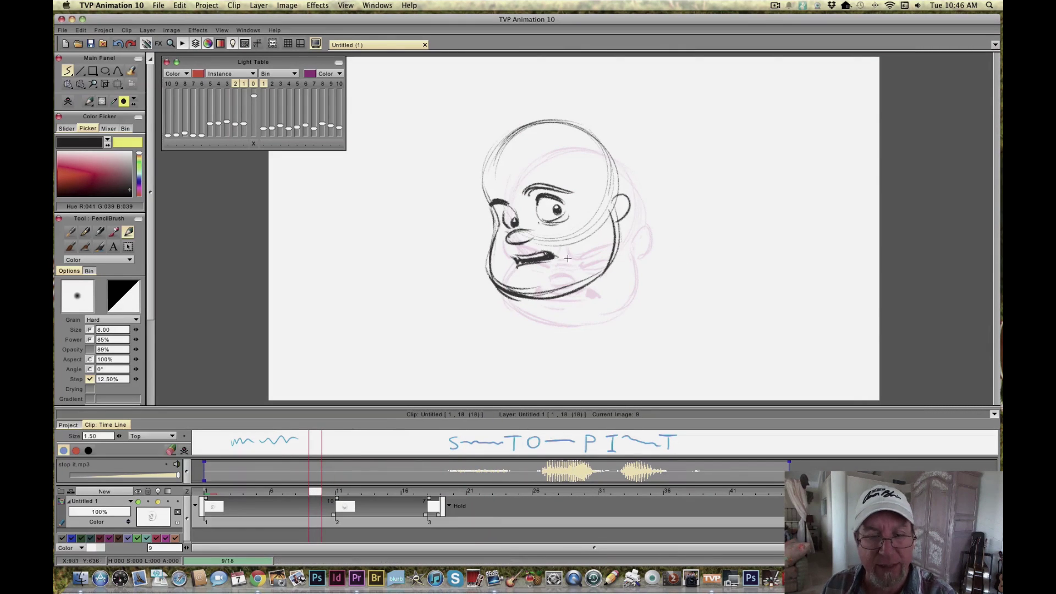
left_click(340, 495)
left_click_drag(339, 495, 303, 495)
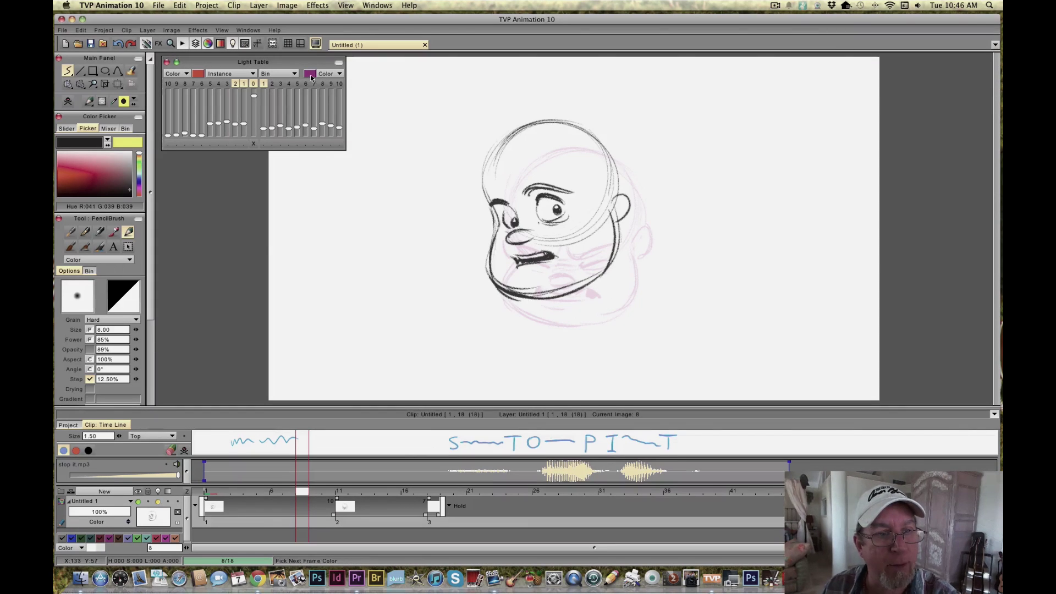
left_click_drag(302, 492, 432, 498)
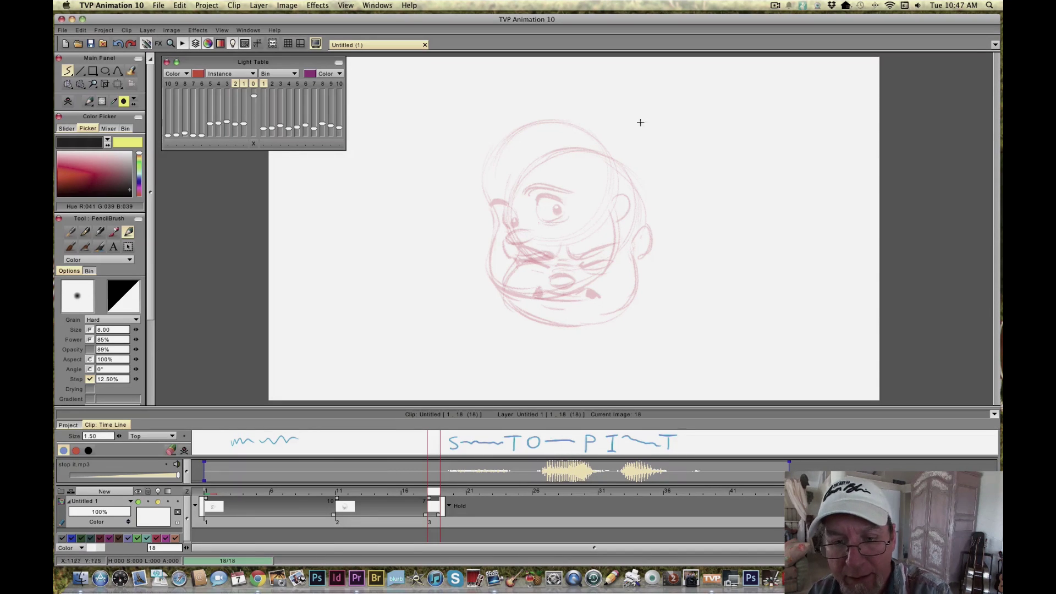
Step: Sketch the frame 18 head circle above and to the right of the previous poses, with a long stretched jaw beneath it
mouse_move(583, 124)
left_mouse_down()
mouse_move(550, 203)
mouse_move(627, 250)
mouse_move(555, 231)
mouse_move(652, 142)
mouse_move(577, 116)
mouse_move(539, 195)
mouse_move(655, 229)
mouse_move(662, 155)
mouse_move(627, 254)
mouse_move(663, 291)
mouse_move(615, 320)
left_mouse_up()
mouse_move(660, 233)
left_mouse_down()
mouse_move(661, 292)
mouse_move(615, 318)
mouse_move(591, 318)
left_mouse_up()
left_click_drag(543, 266, 543, 245)
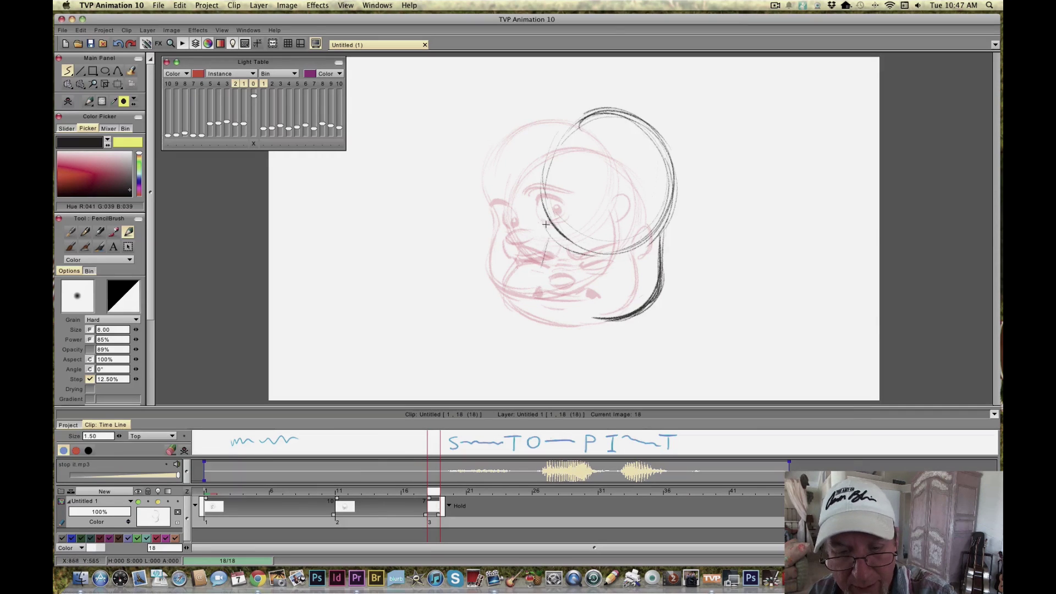
mouse_move(576, 127)
left_mouse_down()
mouse_move(548, 182)
mouse_move(541, 270)
left_mouse_up()
left_click_drag(548, 234, 540, 269)
mouse_move(665, 242)
left_mouse_down()
mouse_move(640, 304)
mouse_move(569, 322)
left_mouse_up()
mouse_move(548, 248)
left_mouse_down()
mouse_move(536, 301)
mouse_move(569, 321)
left_mouse_up()
Step: Draw a small oval nose and a snarling open mouth with dark corners on frame 18, flipping against the previous frame
mouse_move(610, 258)
left_mouse_down()
mouse_move(599, 262)
mouse_move(614, 248)
left_mouse_up()
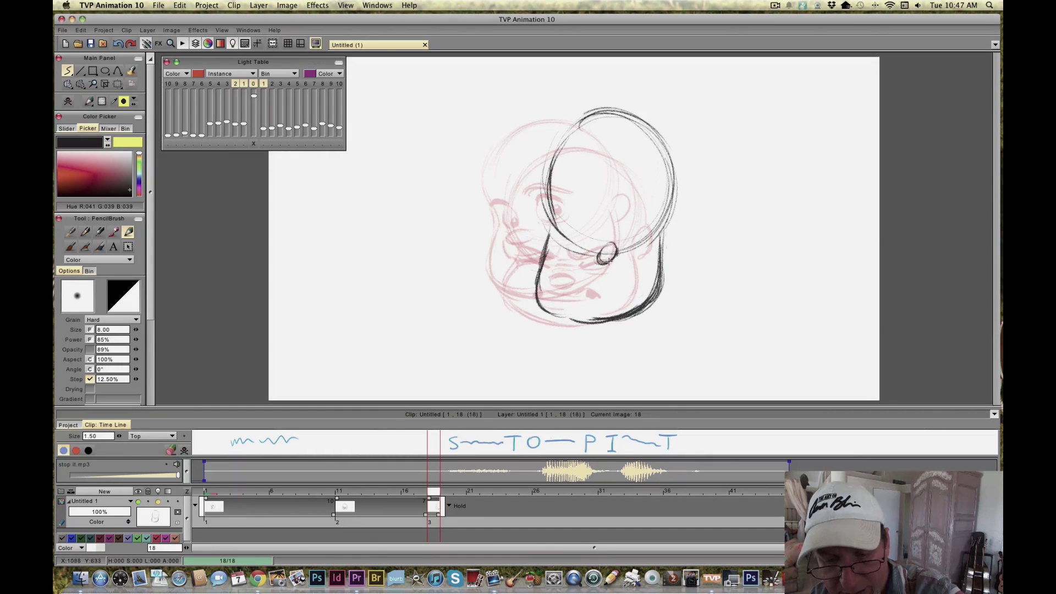
key("Left")
key("Right")
key("Left")
key("Right")
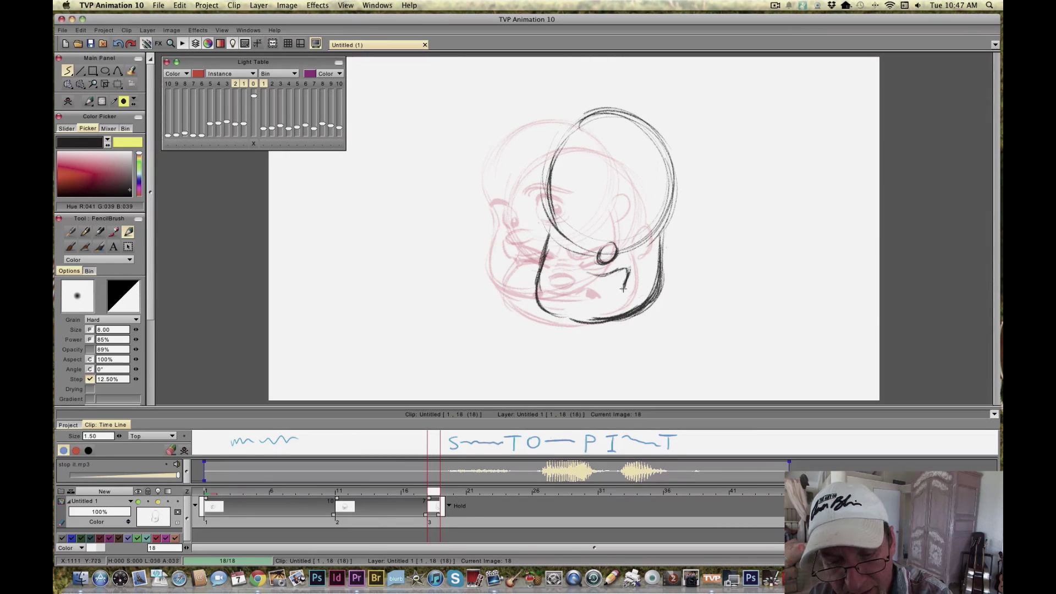
mouse_move(599, 273)
left_mouse_down()
mouse_move(577, 280)
mouse_move(616, 289)
mouse_move(578, 293)
left_mouse_up()
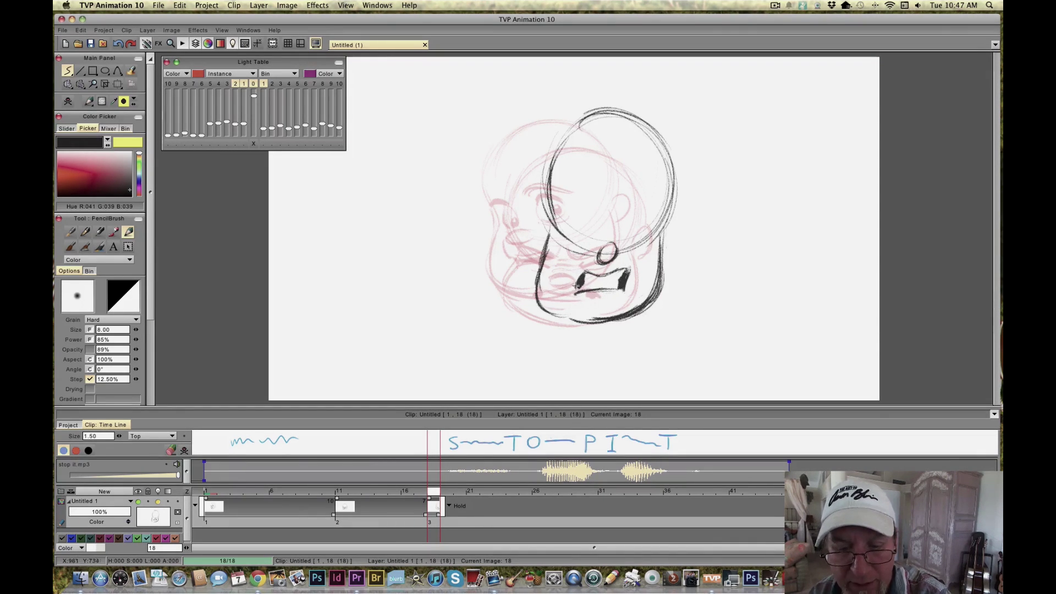
key("Left")
key("Right")
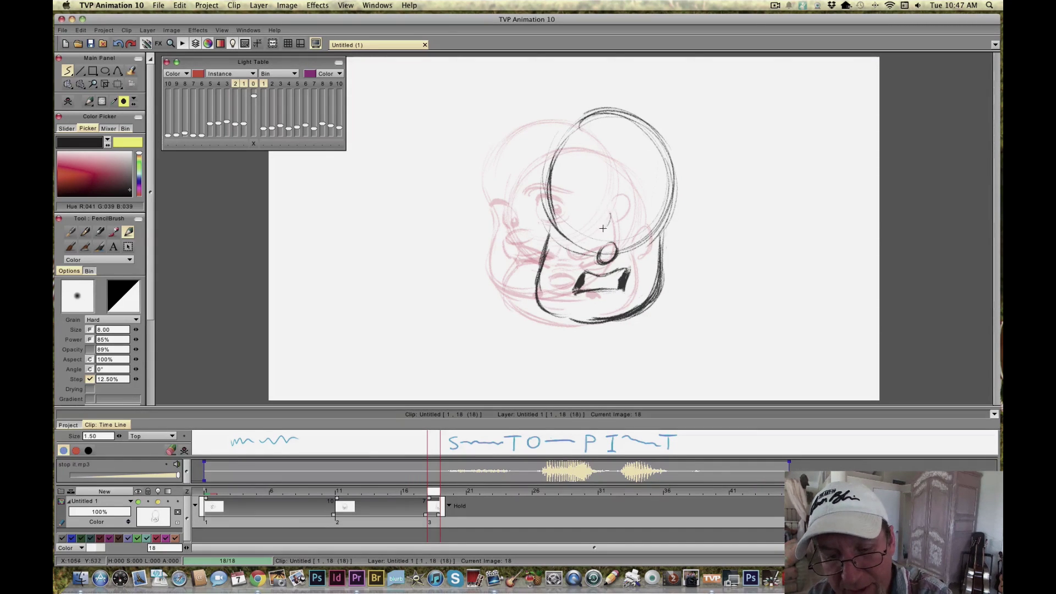
Step: Draw slanted angry brows and glaring eyes with dark pupils on frame 18, flipping against the previous frame to compare
mouse_move(620, 217)
left_mouse_down()
mouse_move(619, 206)
mouse_move(653, 214)
left_mouse_up()
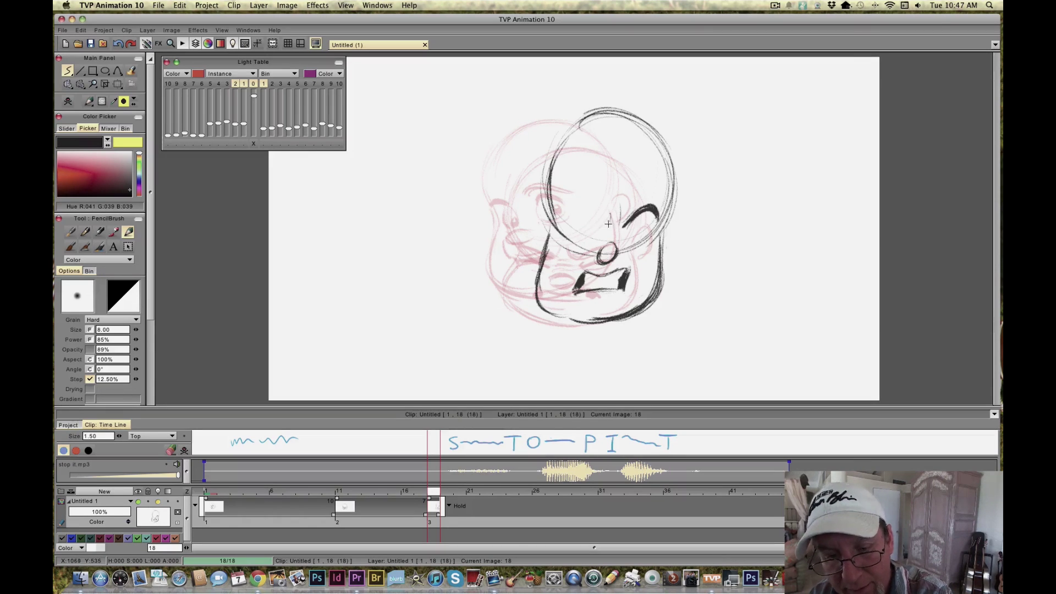
mouse_move(560, 216)
left_mouse_down()
mouse_move(604, 238)
mouse_move(596, 232)
mouse_move(606, 226)
left_mouse_up()
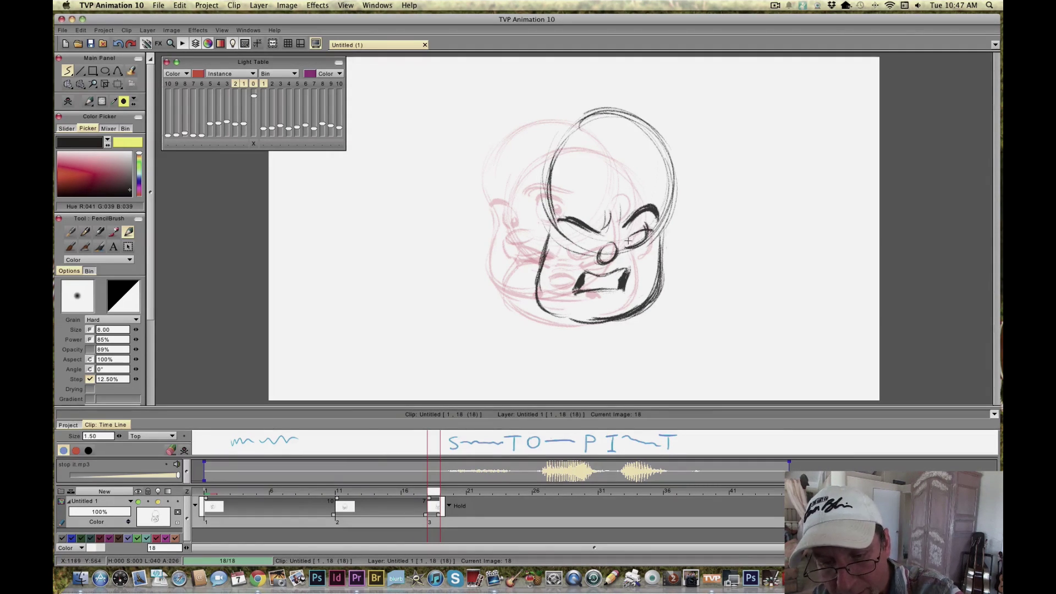
left_click_drag(650, 229, 635, 240)
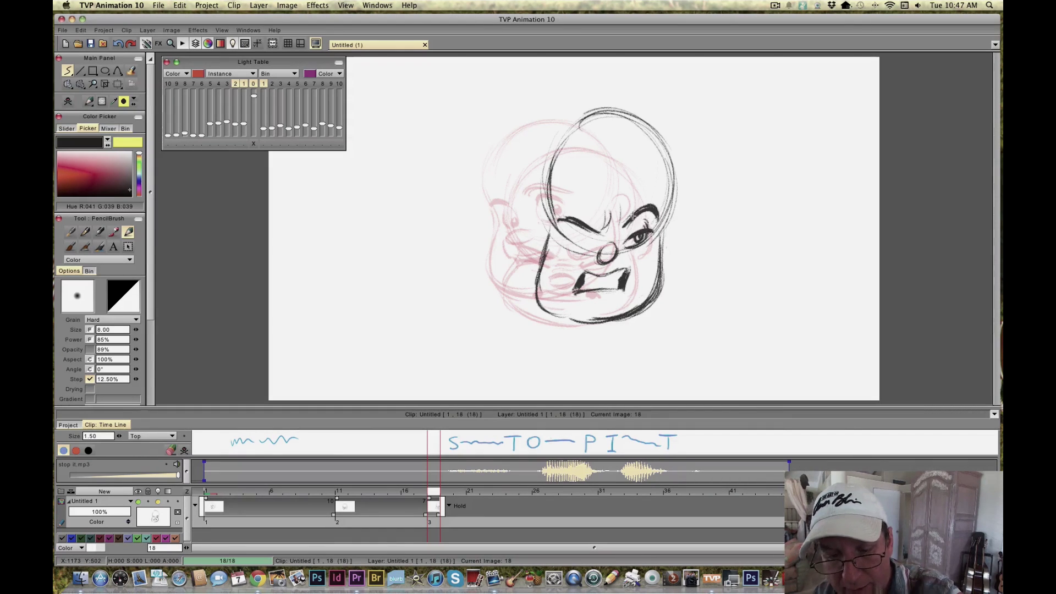
key("Left")
key("Right")
left_click_drag(589, 253, 569, 240)
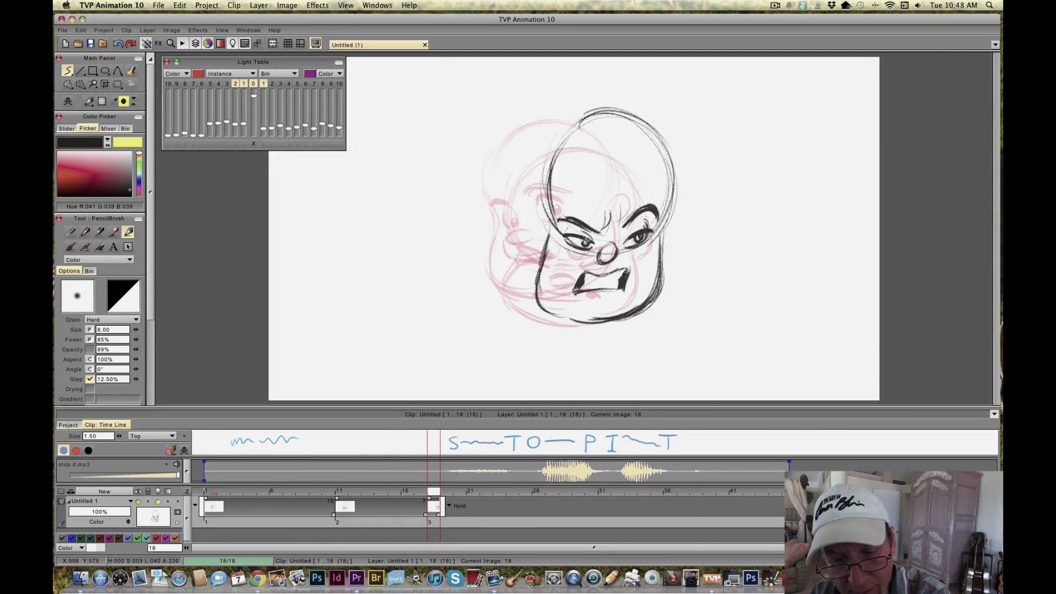
key("Left")
key("Right")
key("Left")
key("Right")
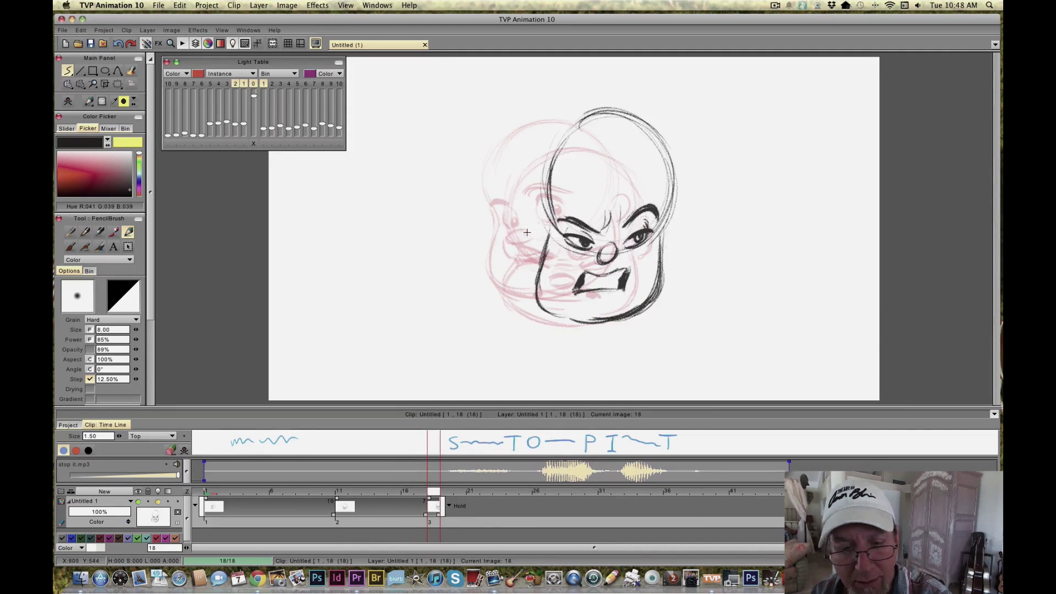
Step: Draw both ears on frame 18 and darken the skull outline over the top of the head
left_click_drag(529, 238, 536, 234)
key("Left")
key("Right")
left_click_drag(671, 212, 662, 241)
mouse_move(670, 198)
left_mouse_down()
mouse_move(661, 260)
mouse_move(667, 162)
mouse_move(613, 116)
mouse_move(663, 149)
mouse_move(582, 126)
left_mouse_up()
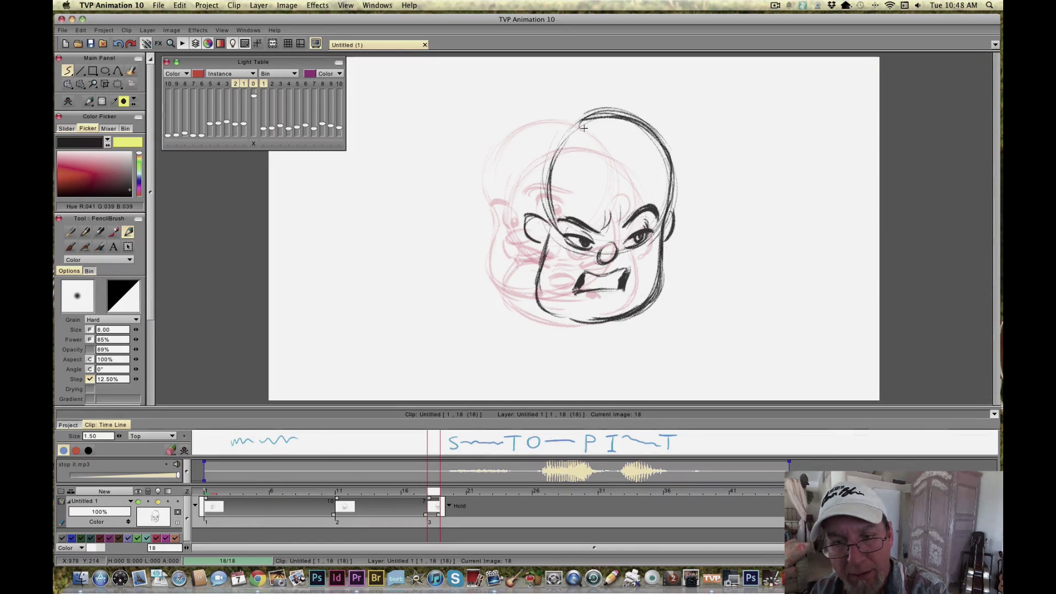
Step: Add a blank drawing at frame 24, and scrub the timeline through the earlier poses
mouse_move(433, 491)
left_mouse_down()
mouse_move(241, 497)
mouse_move(487, 487)
mouse_move(220, 495)
mouse_move(462, 496)
mouse_move(338, 497)
left_mouse_up()
left_click_drag(278, 510, 508, 501)
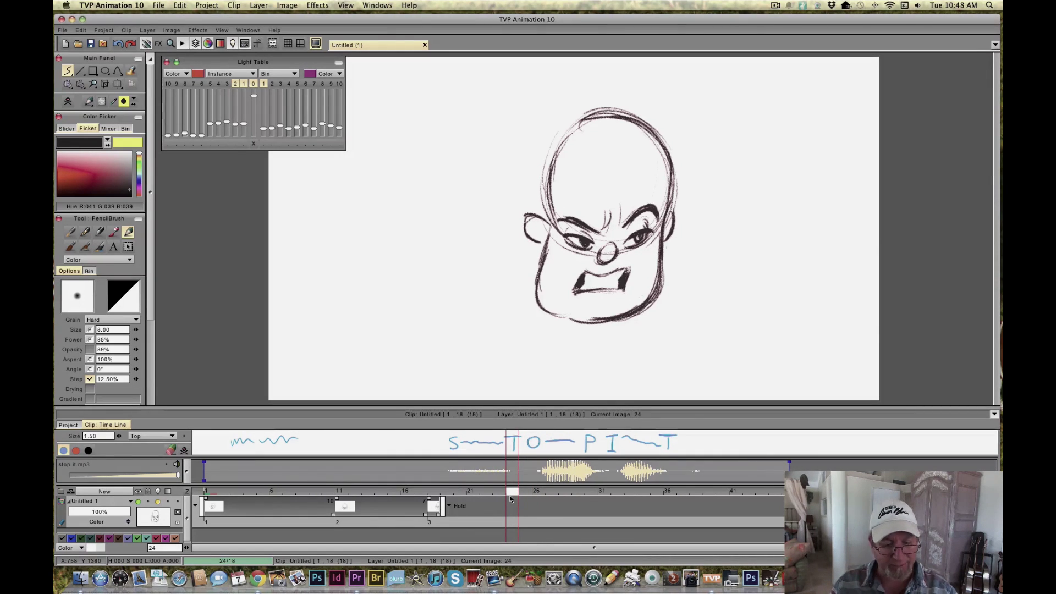
left_click(68, 102)
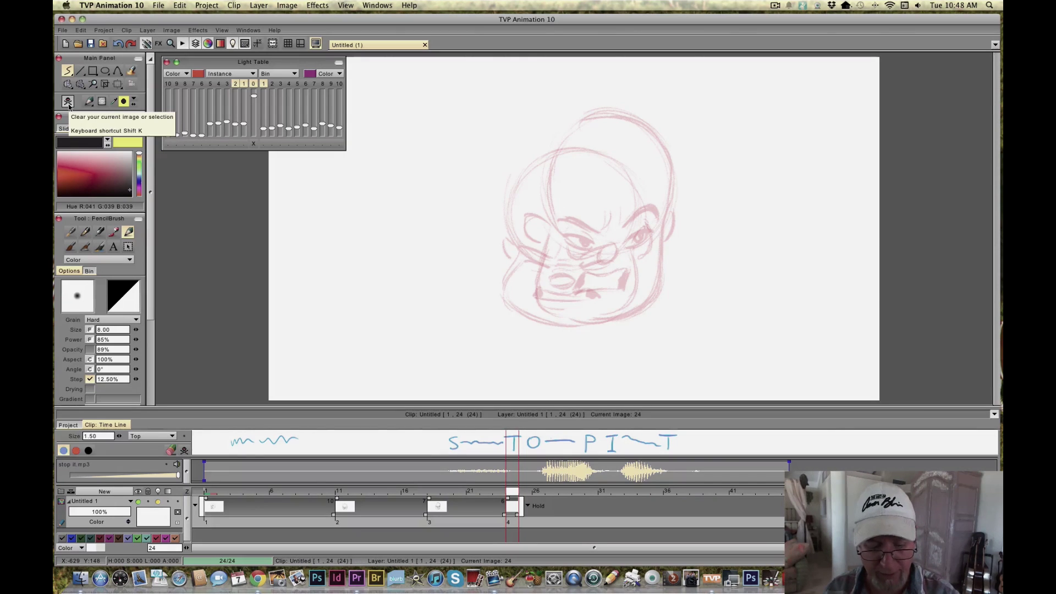
left_click(382, 512)
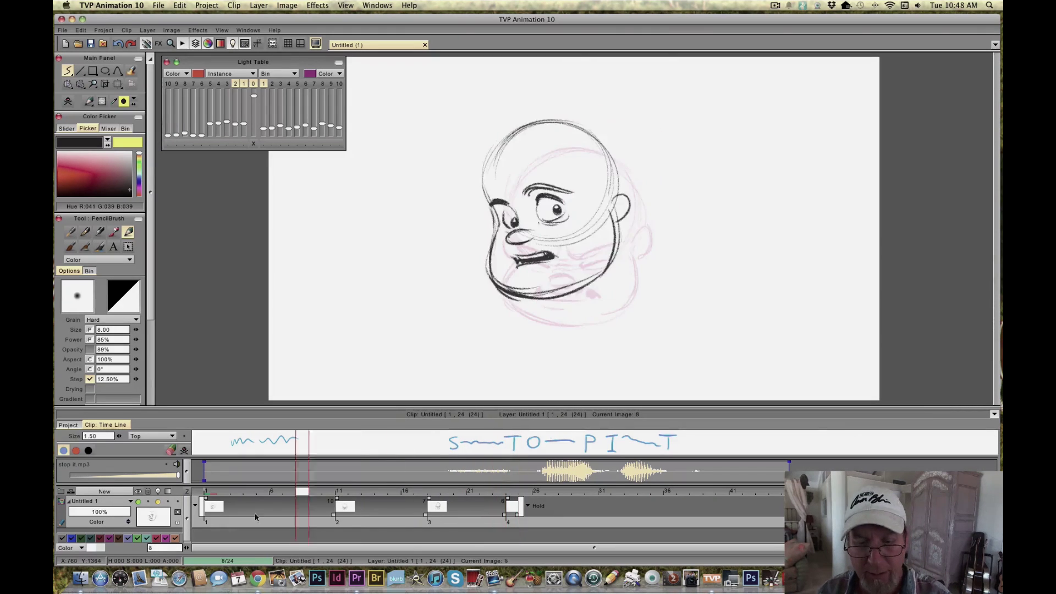
left_click_drag(382, 512, 511, 509)
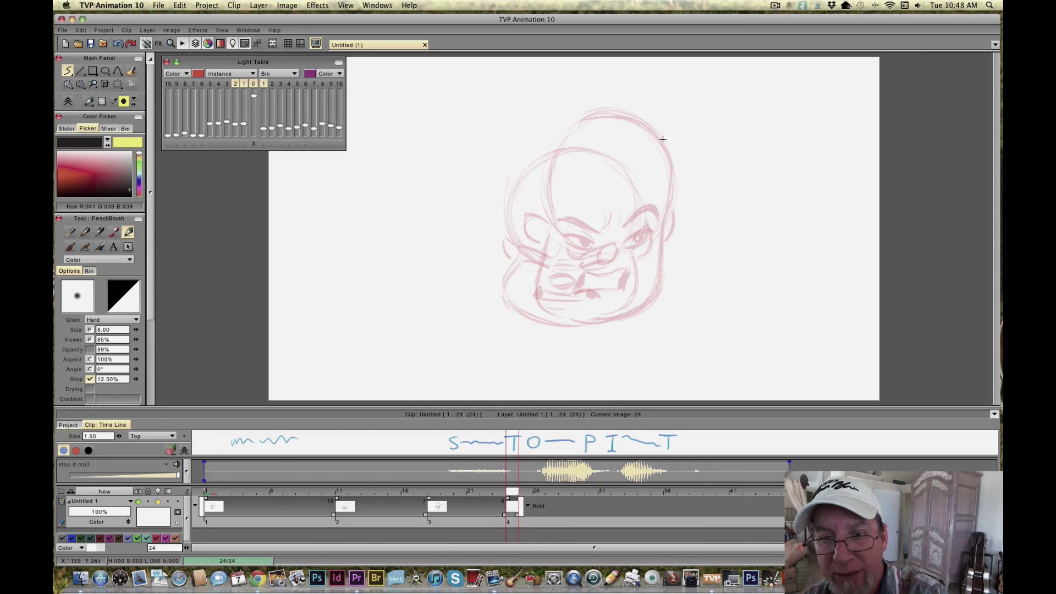
Step: Sketch the frame 24 skull higher and further right, with a long stretched cheek line and a small round nose
mouse_move(666, 113)
left_mouse_down()
mouse_move(618, 92)
mouse_move(597, 102)
mouse_move(684, 214)
mouse_move(602, 112)
mouse_move(594, 219)
left_mouse_up()
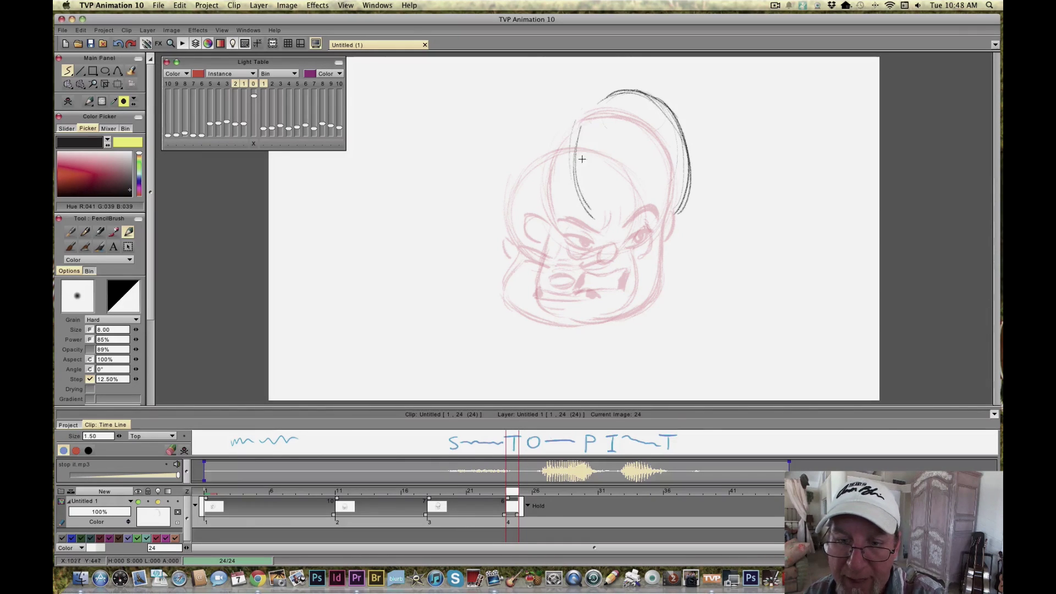
left_click_drag(634, 114, 652, 221)
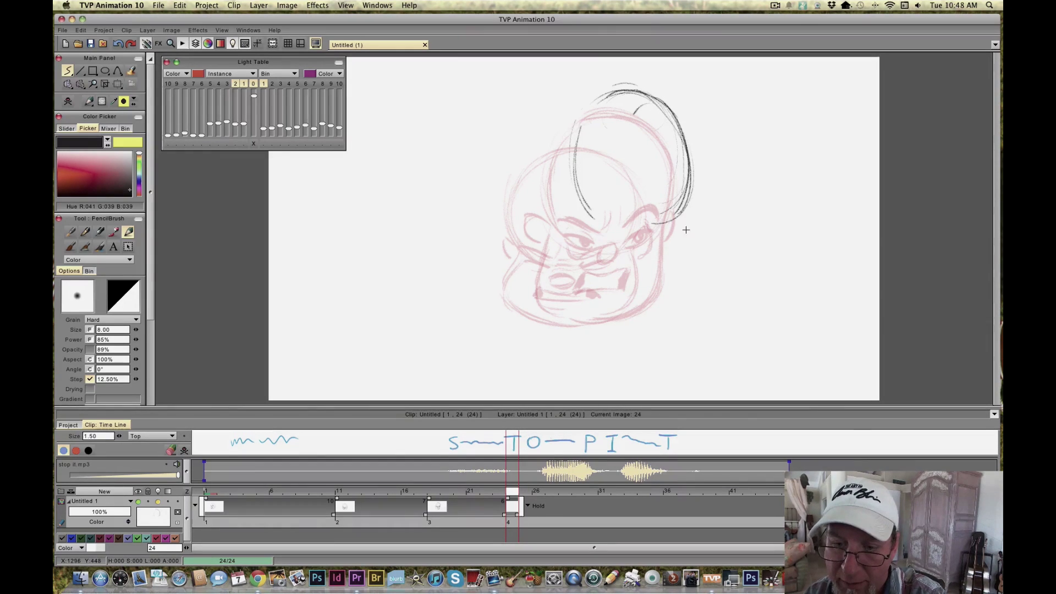
mouse_move(686, 188)
left_mouse_down()
mouse_move(684, 201)
mouse_move(687, 265)
mouse_move(672, 315)
left_mouse_up()
left_click_drag(695, 260, 664, 324)
left_click_drag(652, 211, 650, 235)
key("Left")
key("Right")
key("Left")
key("Right")
Step: Outline a tall, wide-open mouth below the nose on frame 24, flipping against the previous frame
mouse_move(665, 242)
left_mouse_down()
mouse_move(631, 262)
mouse_move(622, 279)
mouse_move(642, 254)
mouse_move(628, 287)
left_mouse_up()
mouse_move(666, 245)
left_mouse_down()
mouse_move(655, 311)
mouse_move(659, 287)
mouse_move(643, 316)
left_mouse_up()
mouse_move(632, 313)
left_mouse_down()
mouse_move(637, 263)
mouse_move(644, 318)
left_mouse_up()
key("Left")
key("Right")
key("Left")
key("Right")
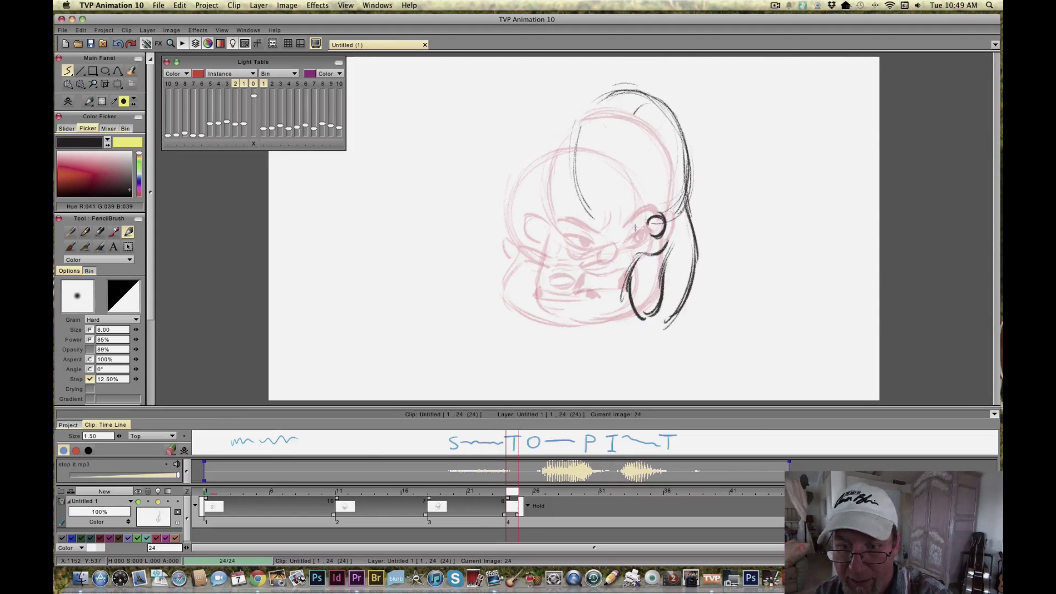
Step: Shade the inside of the open mouth and draw the chin on frame 24, flipping to compare
mouse_move(641, 257)
left_mouse_down()
mouse_move(642, 297)
mouse_move(660, 262)
mouse_move(651, 298)
mouse_move(640, 269)
mouse_move(659, 259)
mouse_move(645, 298)
mouse_move(647, 263)
mouse_move(635, 300)
mouse_move(656, 278)
left_mouse_up()
key("Left")
key("Right")
key("Left")
key("Right")
mouse_move(685, 198)
left_mouse_down()
mouse_move(693, 262)
mouse_move(677, 308)
mouse_move(639, 345)
mouse_move(628, 338)
left_mouse_up()
left_click(647, 324)
key("Left")
key("Right")
key("Left")
key("Right")
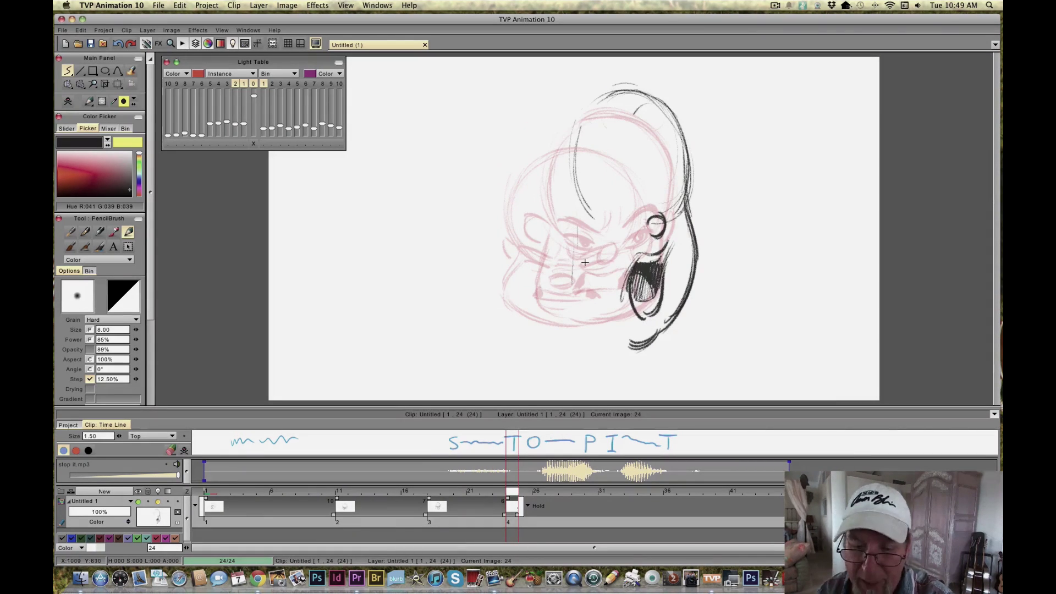
Step: Draw the back of the jaw, the ear's upper curve and the back of the skull on frame 24, flipping to compare
left_click_drag(577, 242, 597, 326)
key("Left")
key("Right")
key("Left")
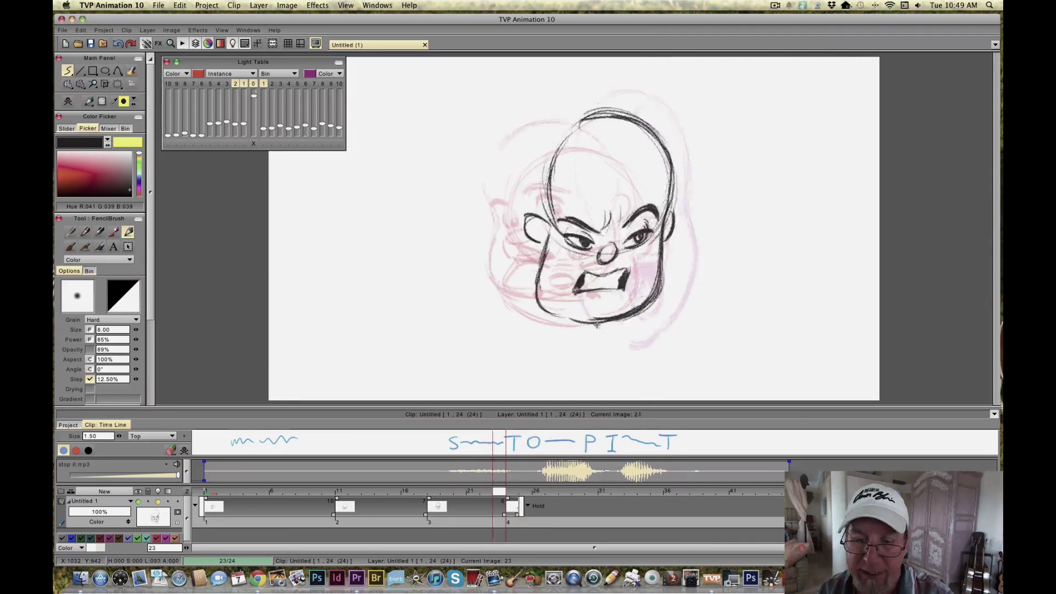
key("Right")
mouse_move(554, 212)
left_mouse_down()
mouse_move(576, 234)
mouse_move(561, 233)
mouse_move(580, 117)
left_mouse_up()
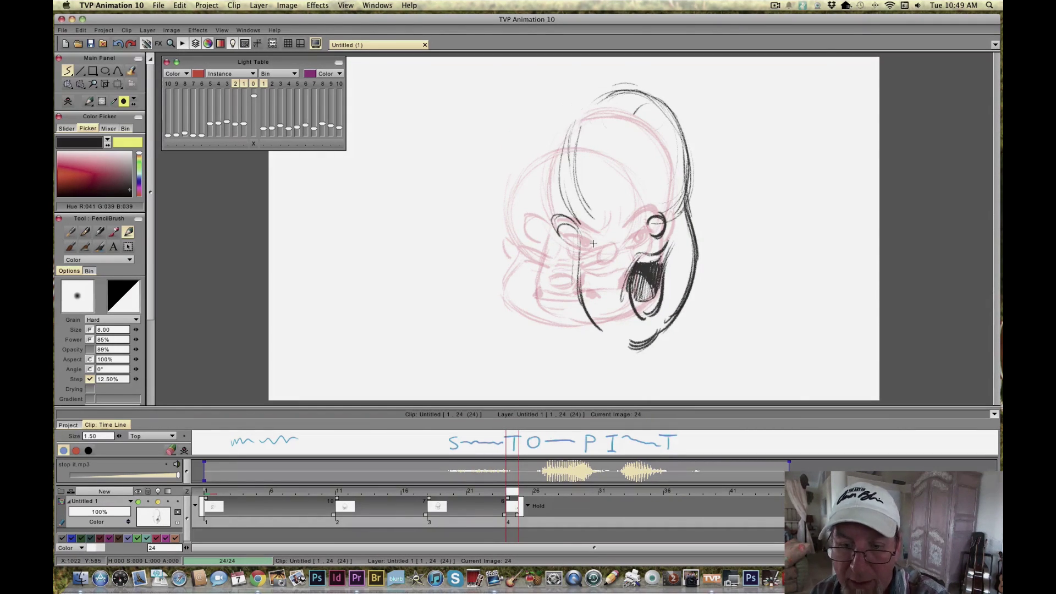
key("Left")
key("Right")
key("Left")
key("Right")
key("Left")
key("Right")
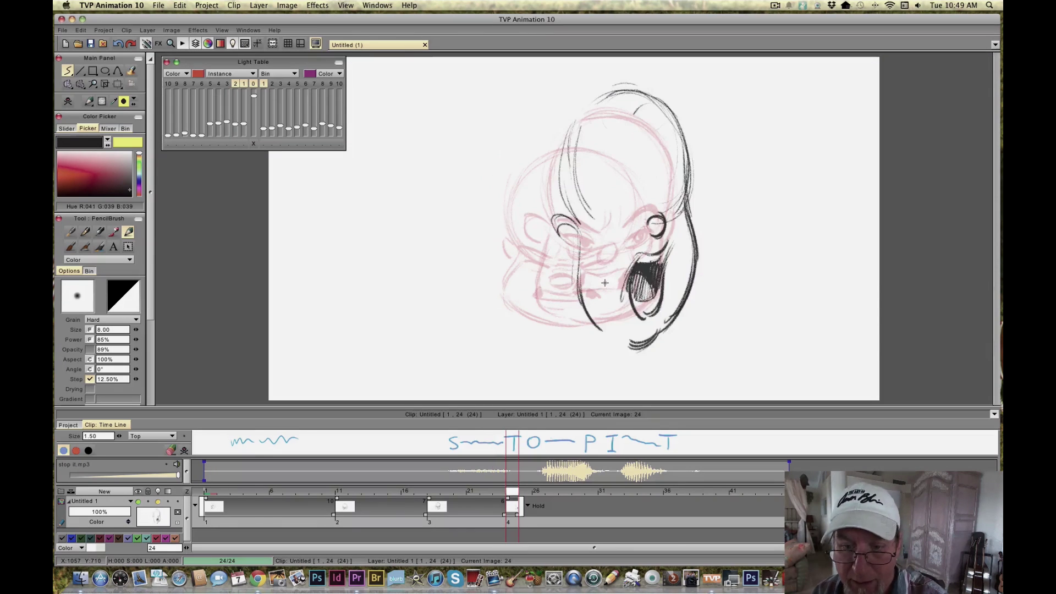
Step: Draw two wide oval eyes with small dark pupils on frame 24, flipping against the previous frame
mouse_move(624, 192)
left_mouse_down()
mouse_move(634, 211)
mouse_move(612, 197)
mouse_move(624, 232)
left_mouse_up()
mouse_move(606, 198)
left_mouse_down()
mouse_move(616, 201)
mouse_move(602, 218)
mouse_move(607, 188)
mouse_move(619, 237)
mouse_move(634, 222)
left_mouse_up()
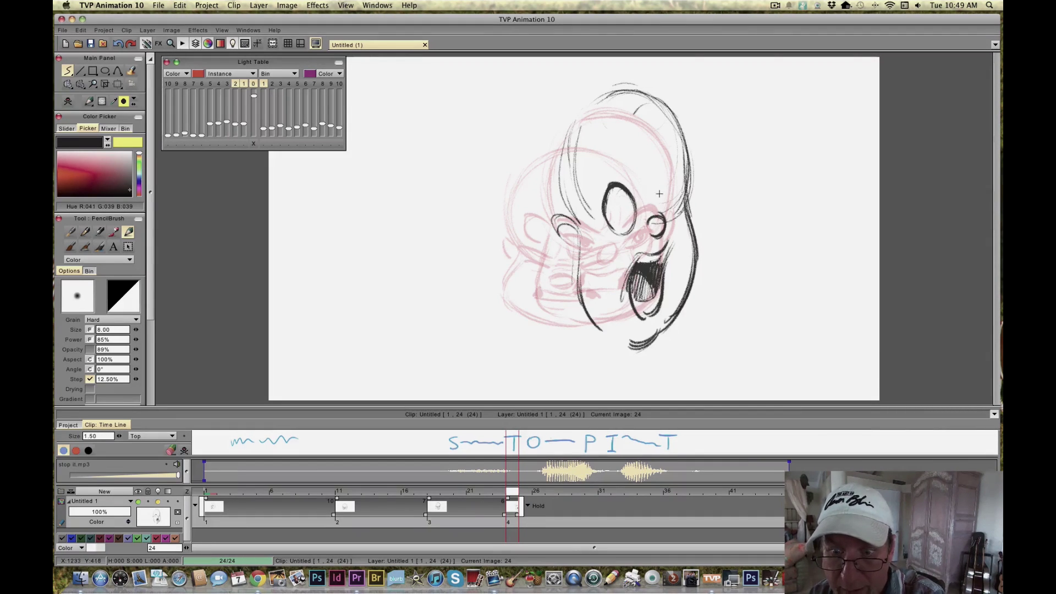
mouse_move(665, 178)
left_mouse_down()
mouse_move(676, 216)
mouse_move(668, 185)
mouse_move(660, 221)
mouse_move(627, 211)
left_mouse_up()
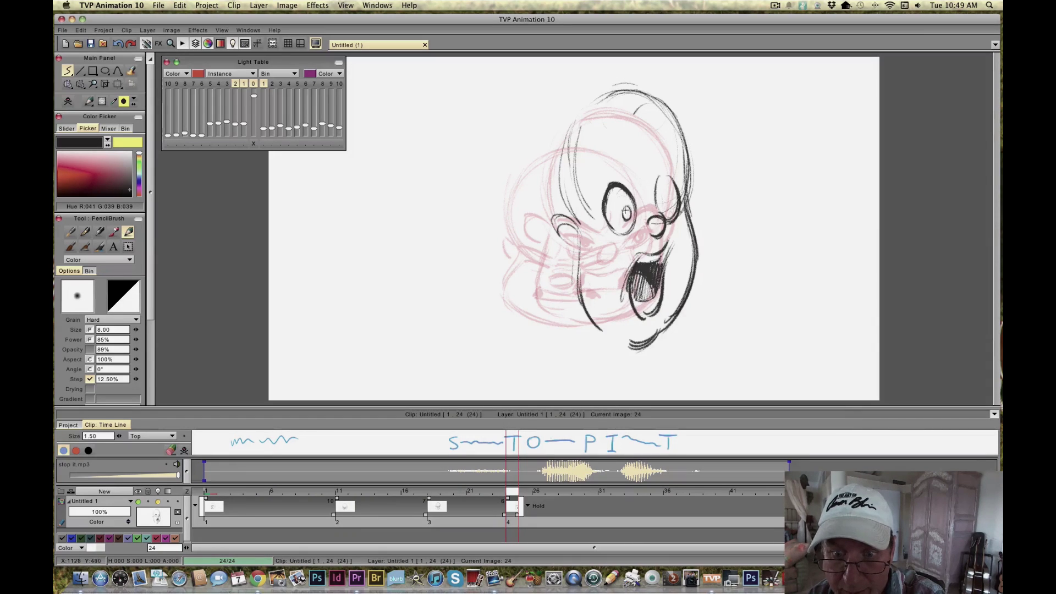
mouse_move(664, 197)
left_mouse_down()
mouse_move(669, 211)
mouse_move(666, 197)
left_mouse_up()
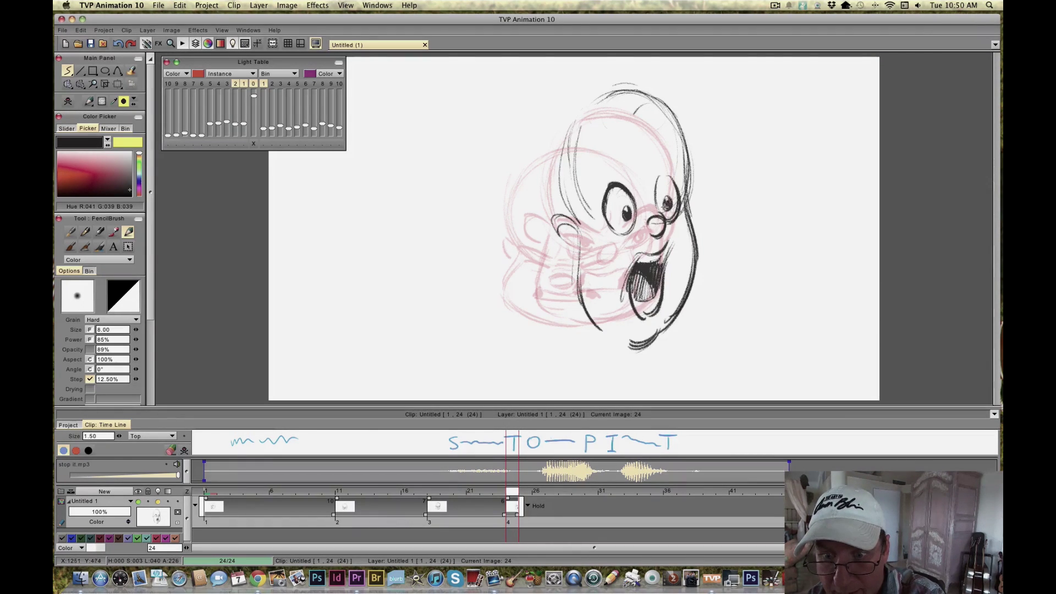
key("Left")
key("Right")
key("Left")
key("Right")
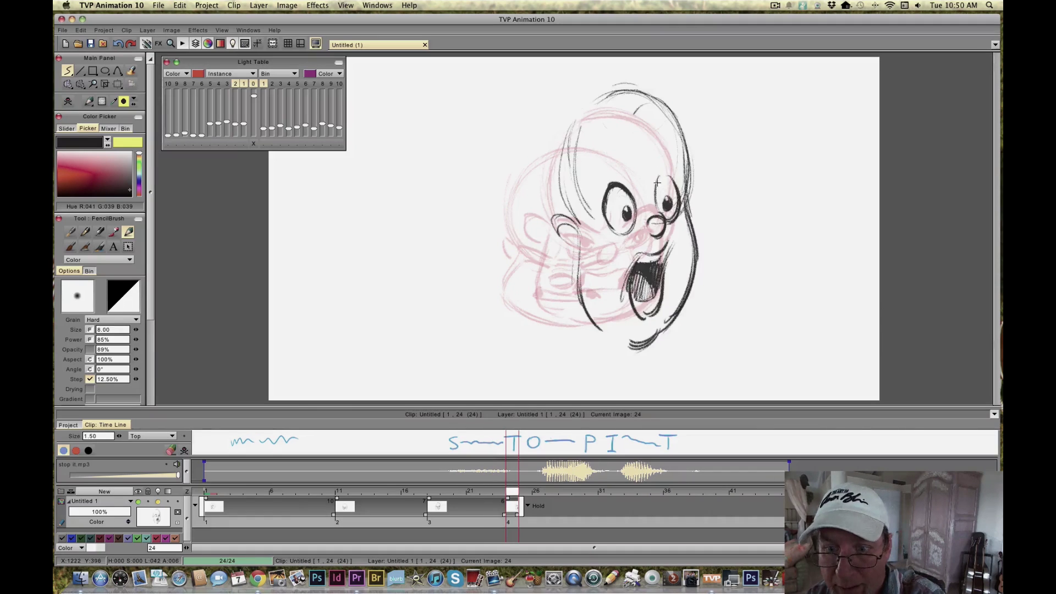
Step: Draw thick arched angry brows with frown lines between them on frame 24, and scrub the timeline to check the pose
key("Left")
key("Right")
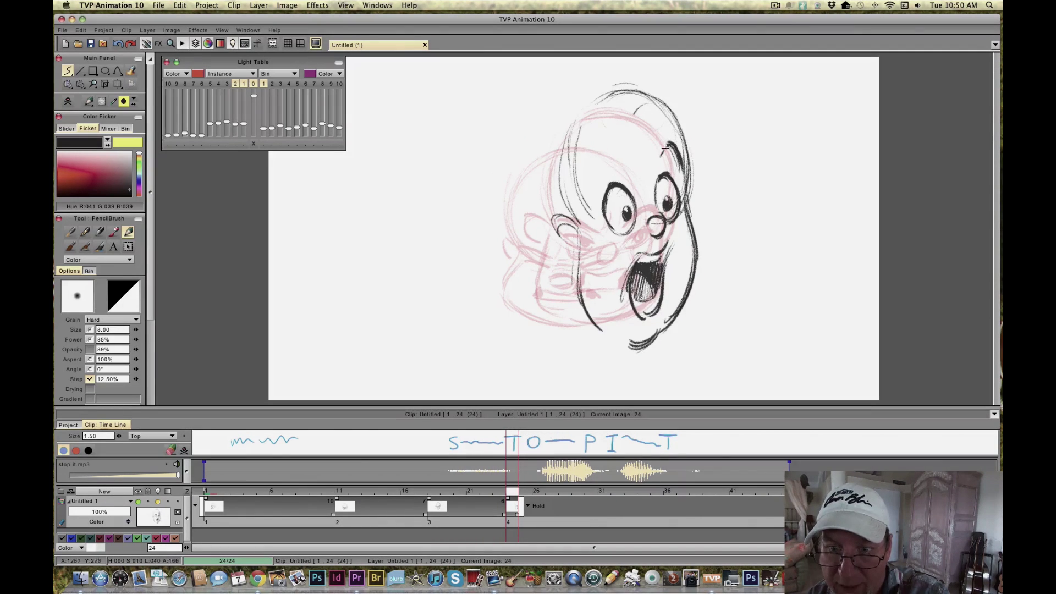
mouse_move(629, 182)
left_mouse_down()
mouse_move(611, 167)
mouse_move(622, 177)
mouse_move(590, 172)
mouse_move(642, 175)
mouse_move(637, 155)
mouse_move(642, 165)
mouse_move(638, 156)
mouse_move(662, 148)
left_mouse_up()
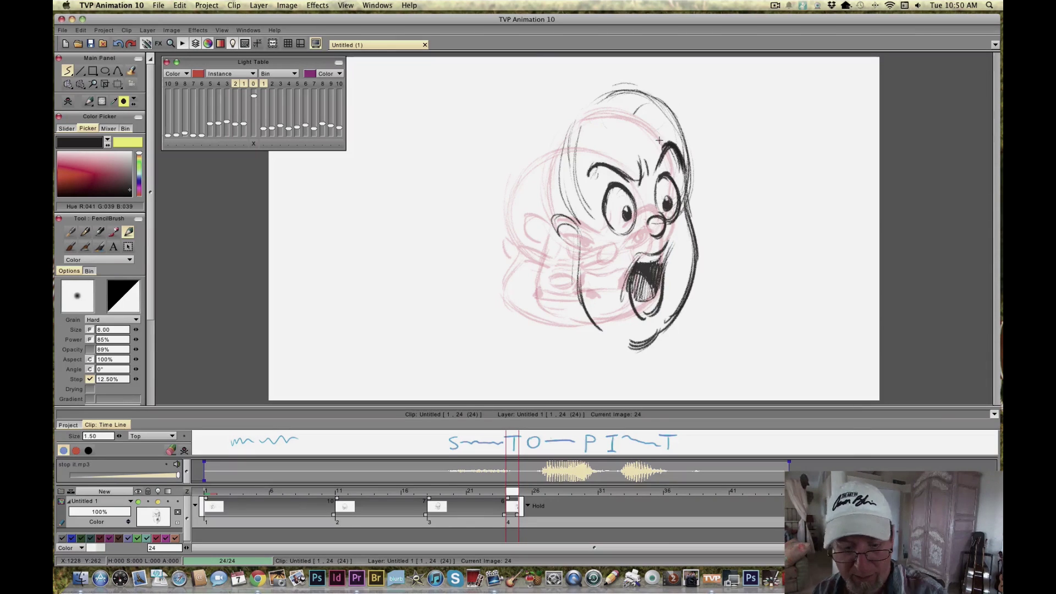
mouse_move(483, 492)
left_mouse_down()
mouse_move(434, 492)
mouse_move(503, 493)
mouse_move(394, 493)
mouse_move(525, 491)
mouse_move(431, 493)
mouse_move(524, 498)
mouse_move(471, 495)
mouse_move(510, 503)
left_mouse_up()
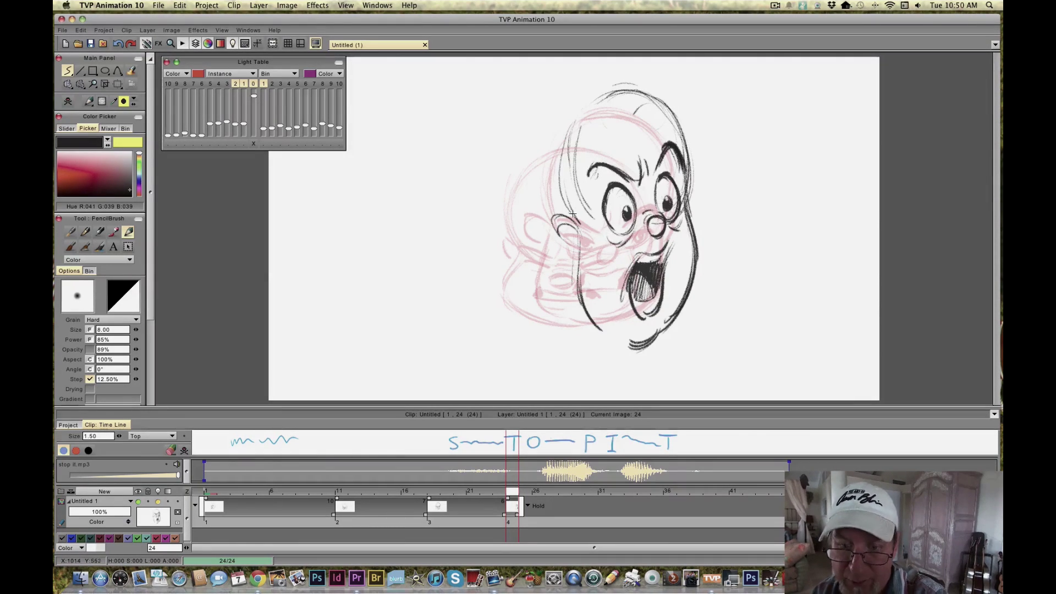
Step: Flip frame 24 against the preceding frame, and play the animation from the start
key("Left")
key("Left")
key("Right")
key("Left")
key("Right")
left_click(224, 505)
key("Return")
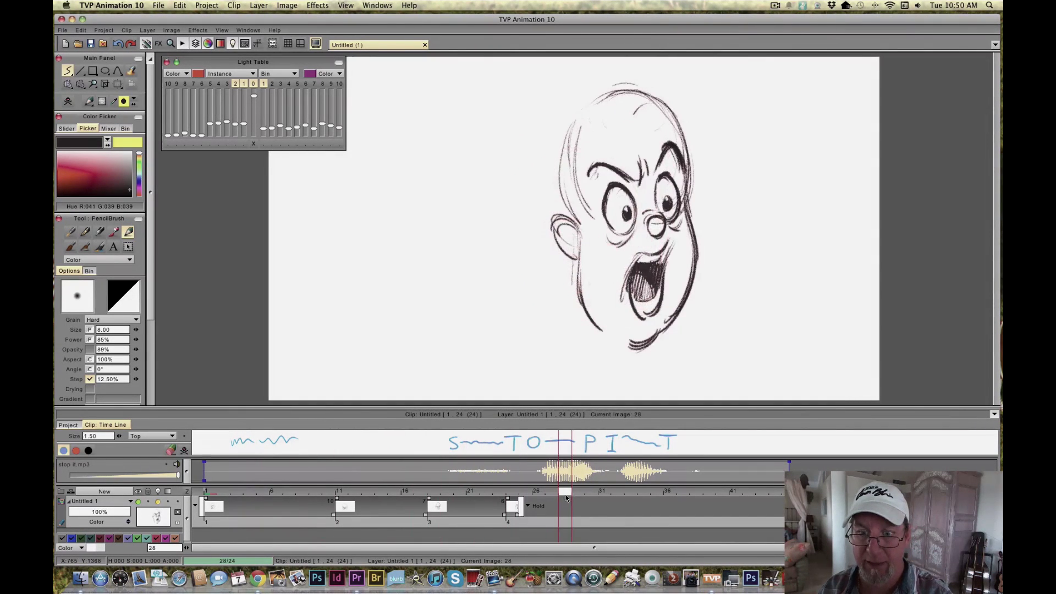
Step: Scrub the dialogue to frame 29 and add a blank drawing there
mouse_move(583, 497)
left_mouse_down()
mouse_move(612, 503)
mouse_move(572, 505)
mouse_move(592, 506)
mouse_move(581, 504)
left_mouse_up()
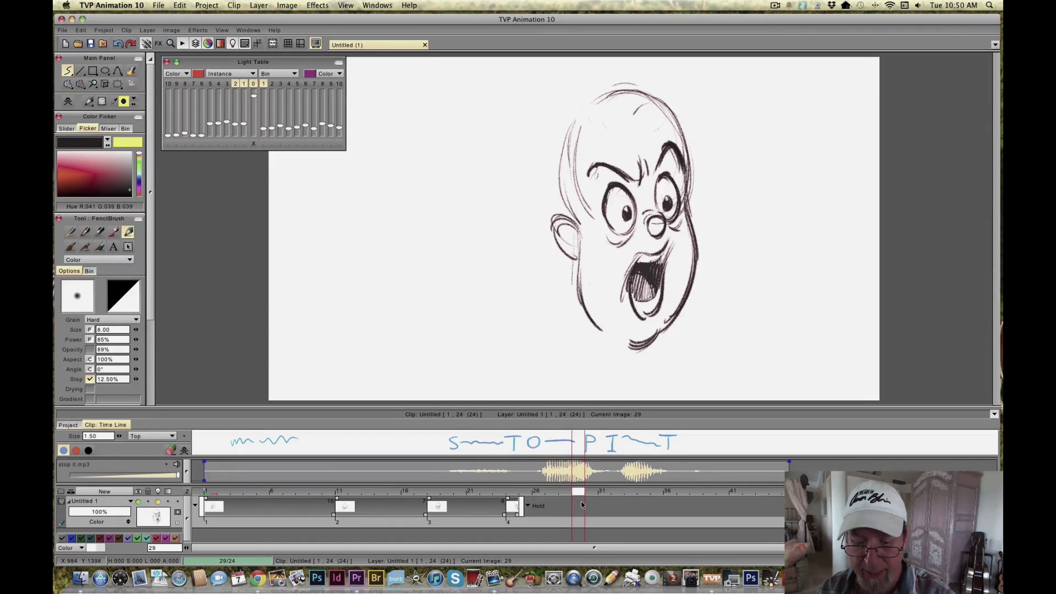
mouse_move(581, 505)
left_mouse_down()
mouse_move(609, 498)
mouse_move(583, 498)
left_mouse_up()
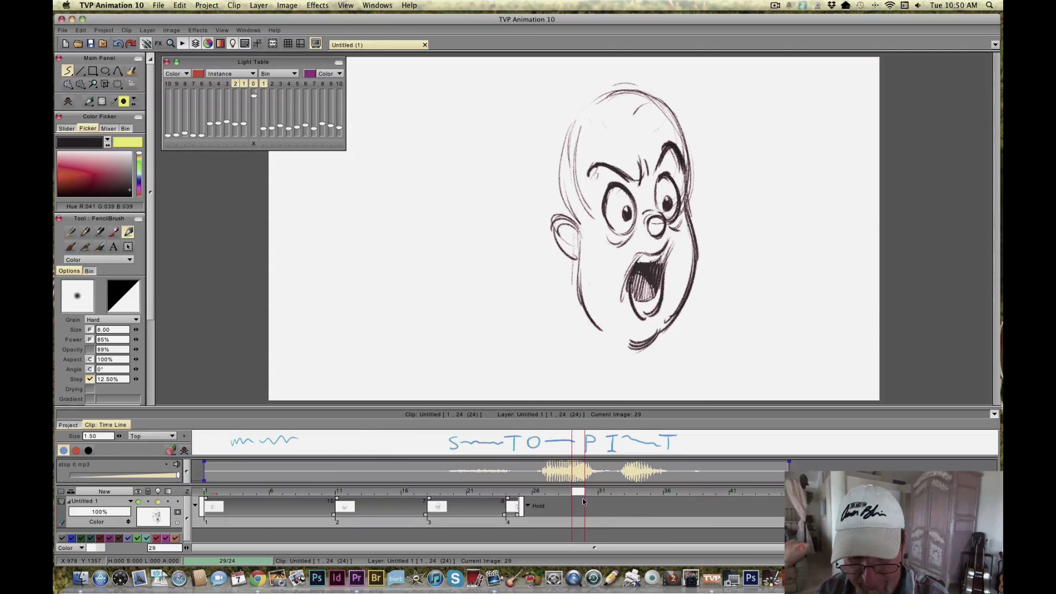
left_click(68, 102)
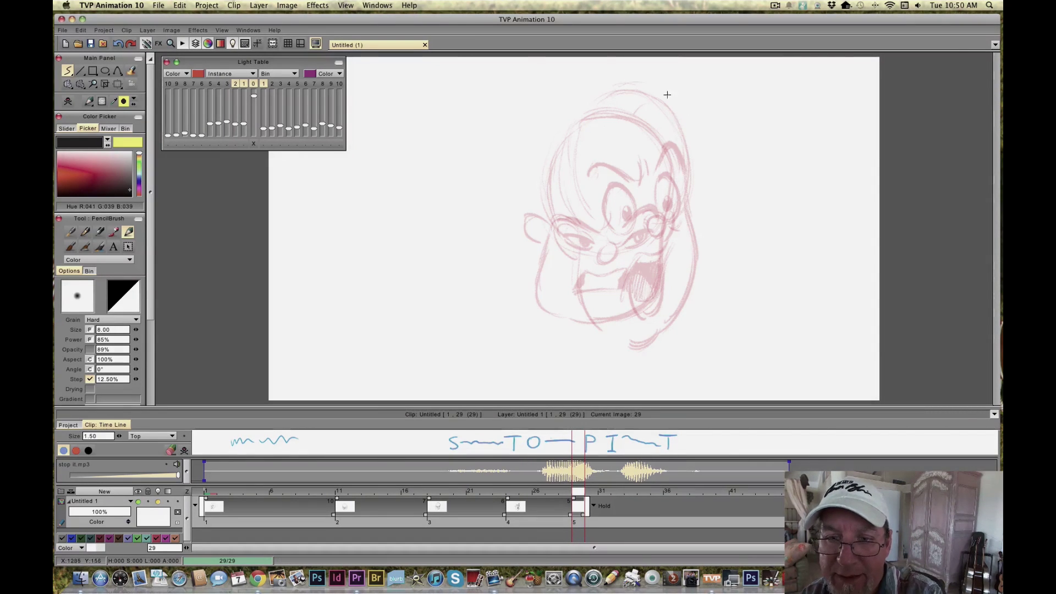
Step: Sketch the frame 29 skull as a round circle over the upper part of the frame 24 head
mouse_move(666, 95)
left_mouse_down()
mouse_move(599, 99)
mouse_move(692, 189)
mouse_move(696, 168)
left_mouse_up()
left_click_drag(605, 98, 688, 105)
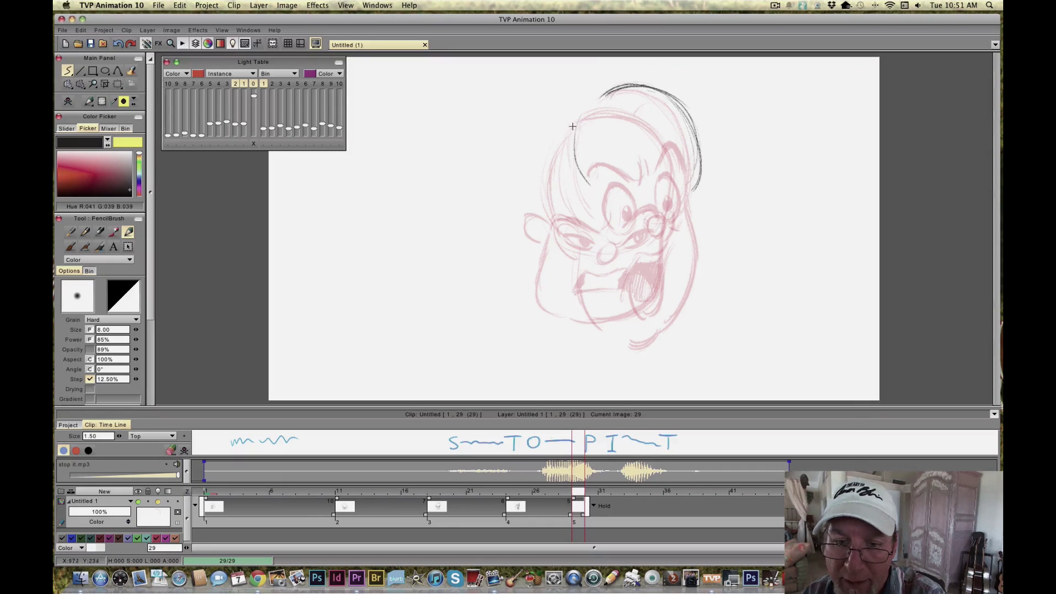
left_click_drag(570, 128, 602, 205)
left_click_drag(565, 170, 600, 213)
left_click_drag(654, 95, 682, 110)
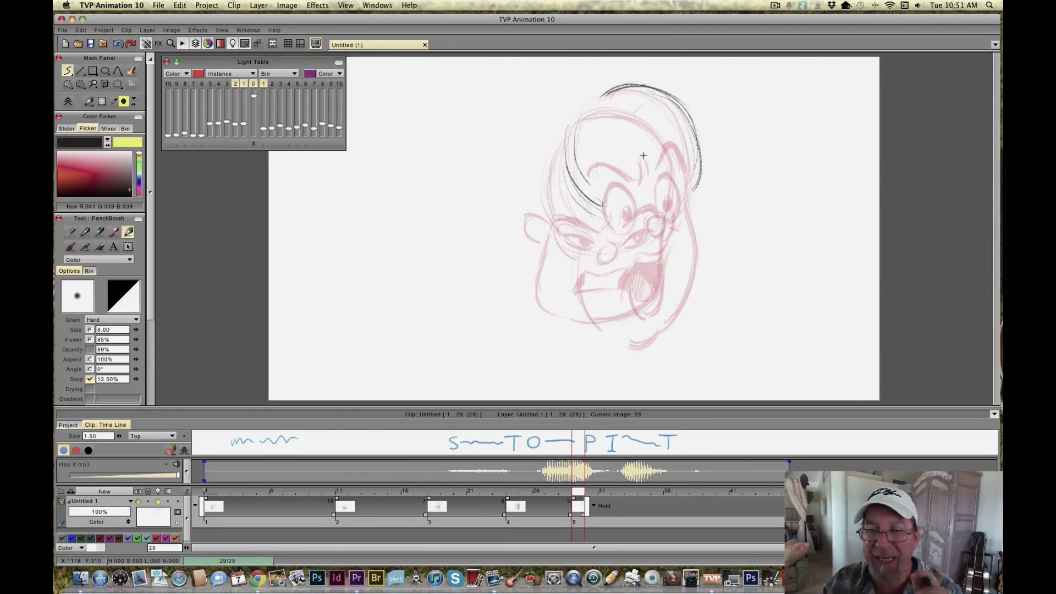
left_click_drag(682, 99, 695, 191)
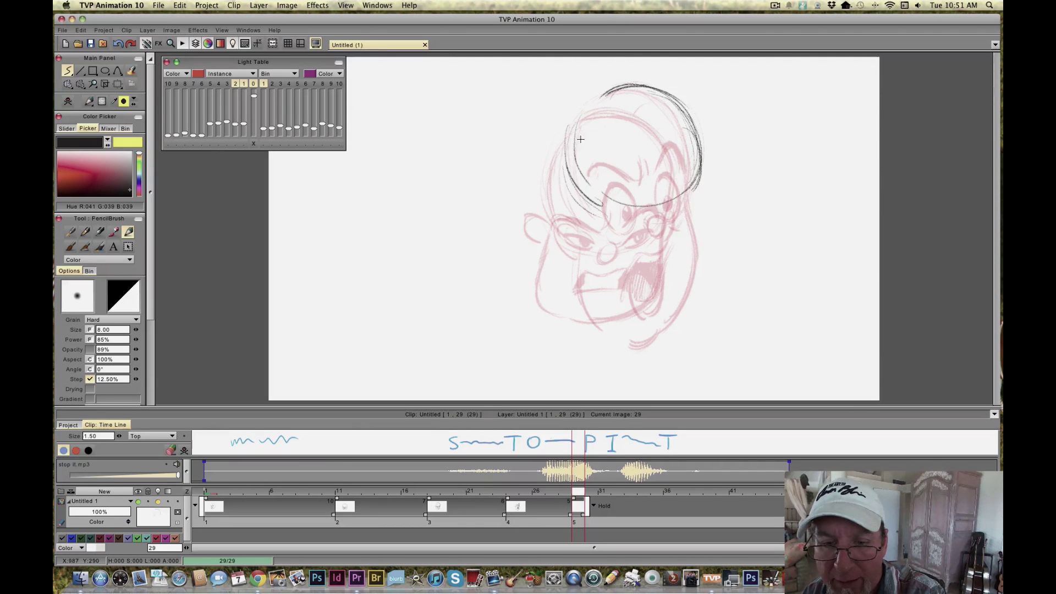
mouse_move(571, 175)
left_mouse_down()
mouse_move(677, 118)
mouse_move(657, 204)
left_mouse_up()
left_click_drag(685, 102, 656, 197)
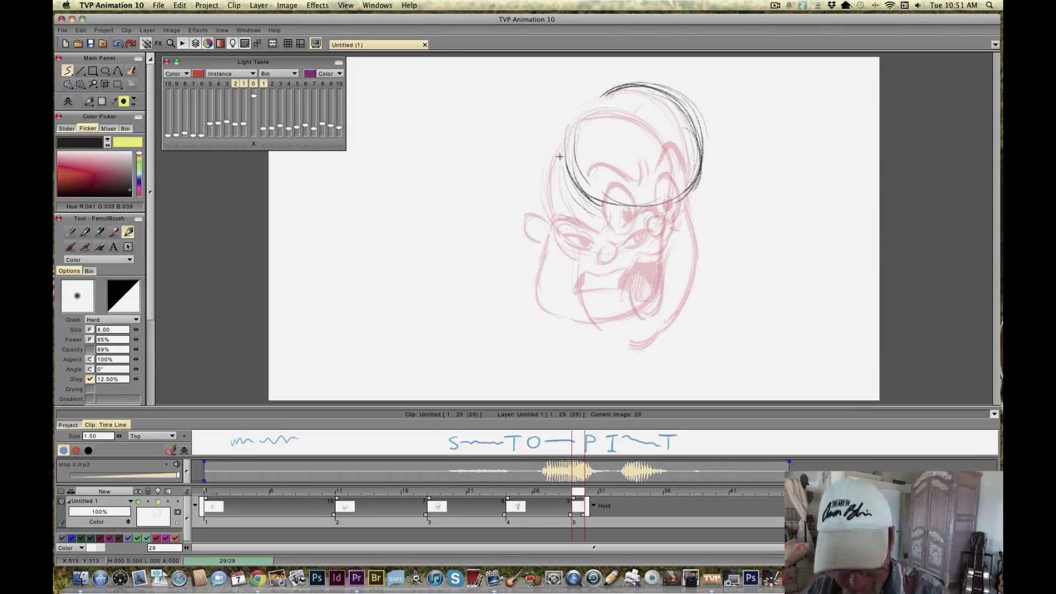
Step: Flip repeatedly between frame 29 and the previous frame to compare the head positions
key("Left")
key("Right")
key("Left")
key("Right")
key("Left")
key("Right")
key("Left")
key("Right")
key("Left")
key("Right")
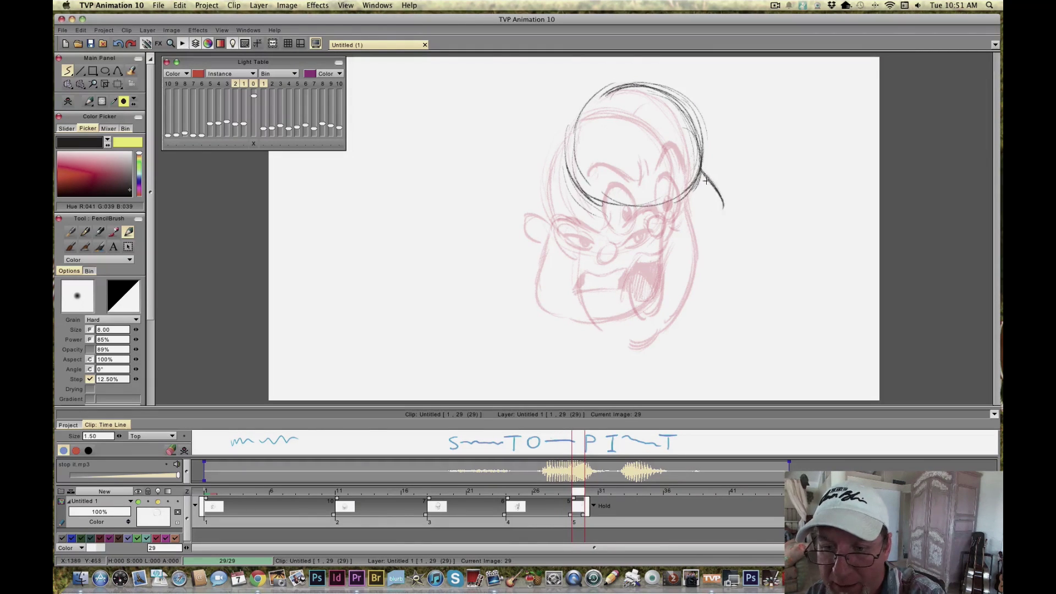
Step: Draw a short, compressed jaw bulging out to the right below the frame 29 skull, flipping to compare
left_click_drag(720, 196, 681, 254)
mouse_move(701, 172)
left_mouse_down()
mouse_move(719, 200)
mouse_move(678, 252)
left_mouse_up()
key("Left")
key("Right")
key("Left")
key("Right")
Step: Draw the back of the jaw and a small oval nose on the frame 29 head
mouse_move(593, 203)
left_mouse_down()
mouse_move(573, 209)
mouse_move(635, 253)
left_mouse_up()
mouse_move(661, 190)
left_mouse_down()
mouse_move(665, 180)
mouse_move(683, 184)
mouse_move(663, 187)
left_mouse_up()
key("Left")
key("Right")
Step: Draw a tightly closed, slanted mouth line beneath the nose on frame 29, flipping repeatedly against the previous frame
left_click_drag(677, 202, 686, 195)
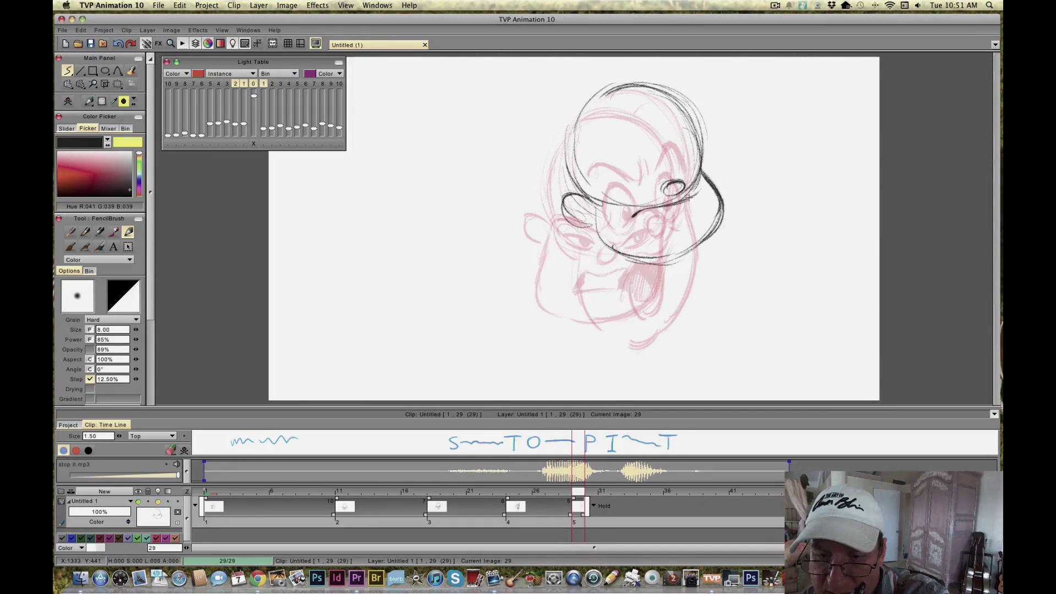
left_click_drag(696, 193, 636, 213)
key("Left")
key("Right")
key("Left")
key("Right")
key("Left")
key("Right")
key("Left")
key("Right")
key("Left")
key("Right")
Step: Draw a short curved cheek line beside the nose on frame 29, flipping against the previous frame
left_click_drag(654, 189, 617, 191)
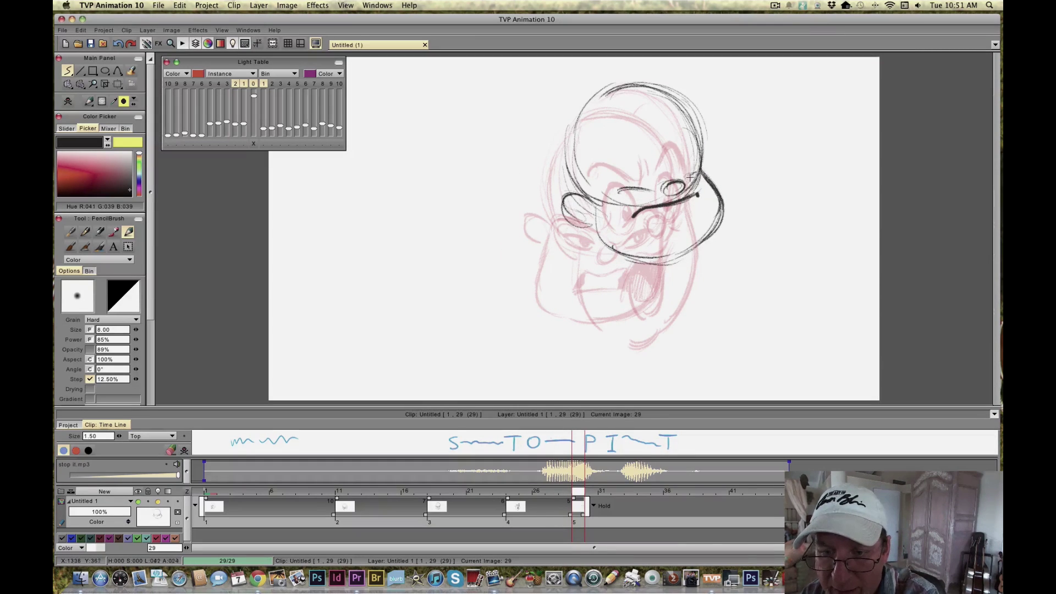
key("Left")
key("Right")
key("Left")
key("Right")
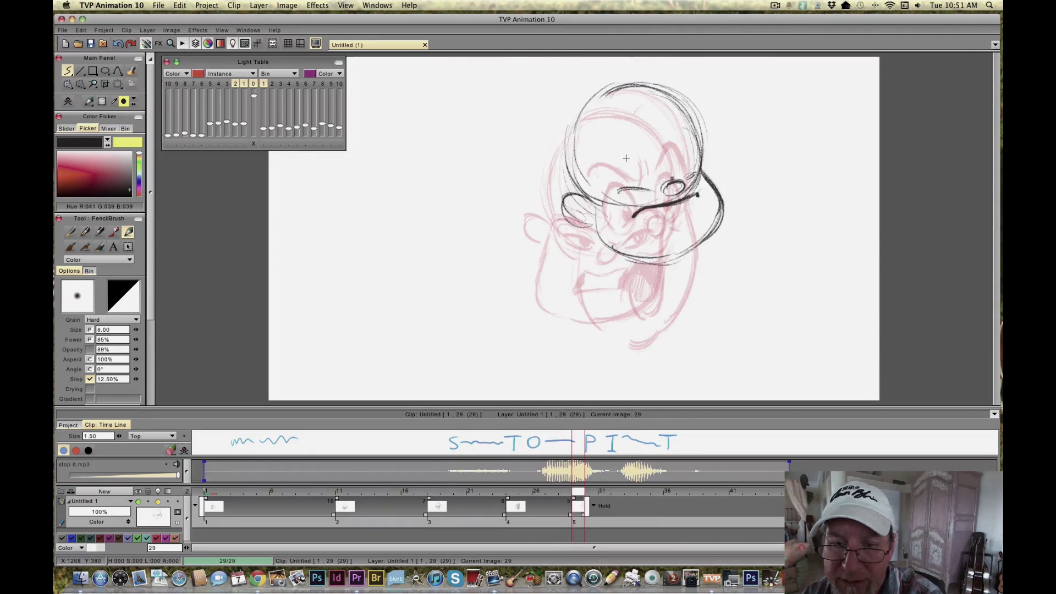
key("Left")
key("Right")
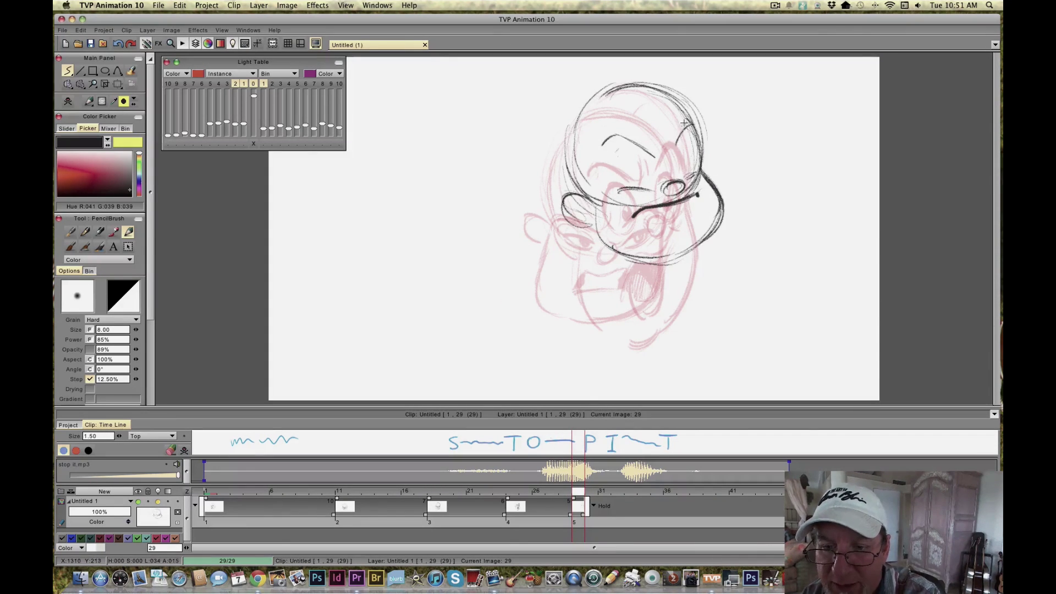
Step: Draw the two oval eye outlines beneath the brows on frame 29, flipping against the previous frame
key("Left")
key("Right")
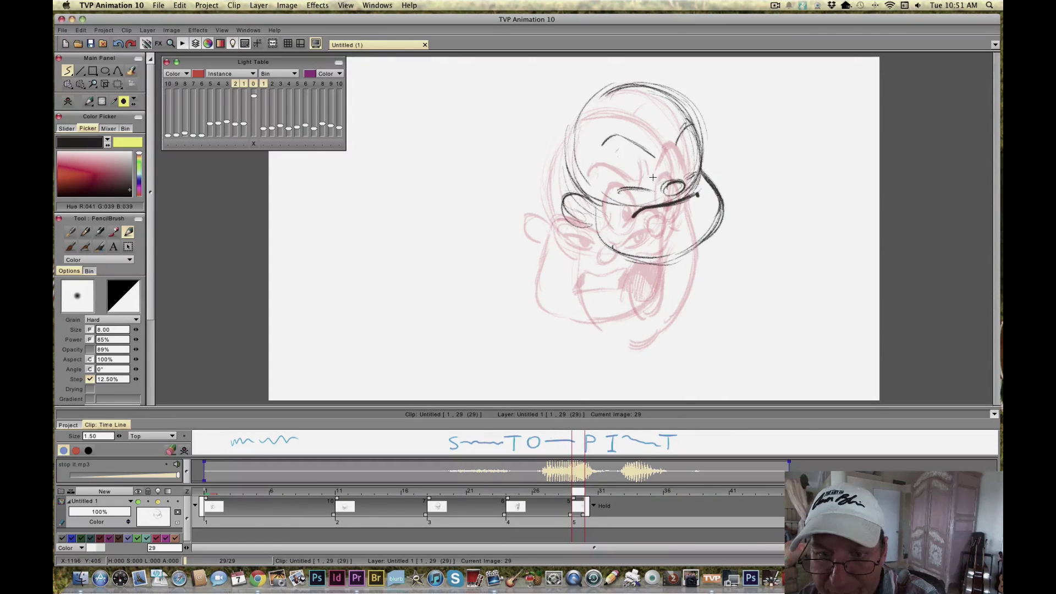
key("Left")
key("Right")
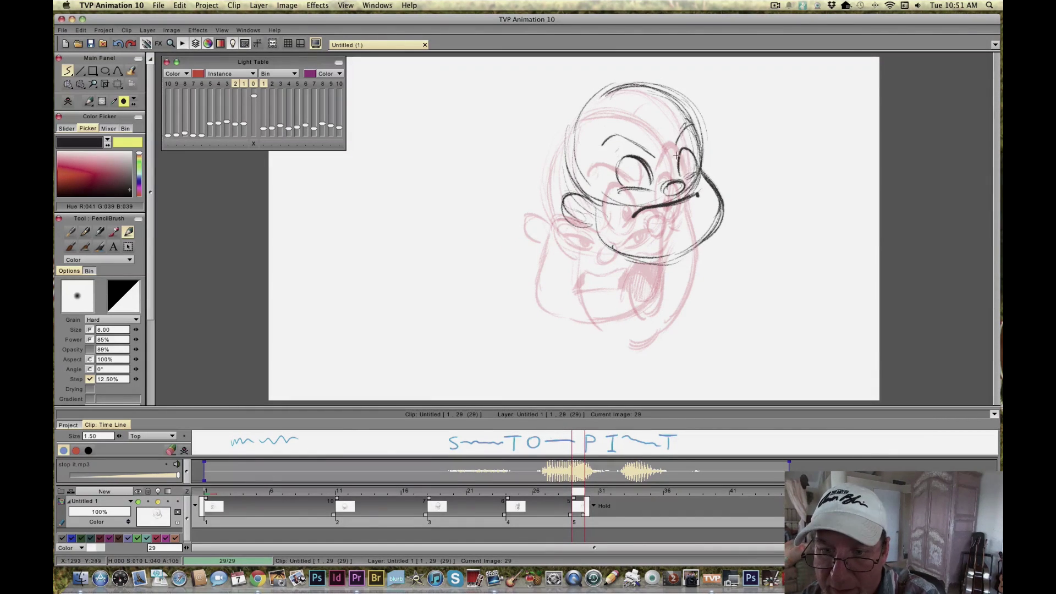
key("Left")
key("Right")
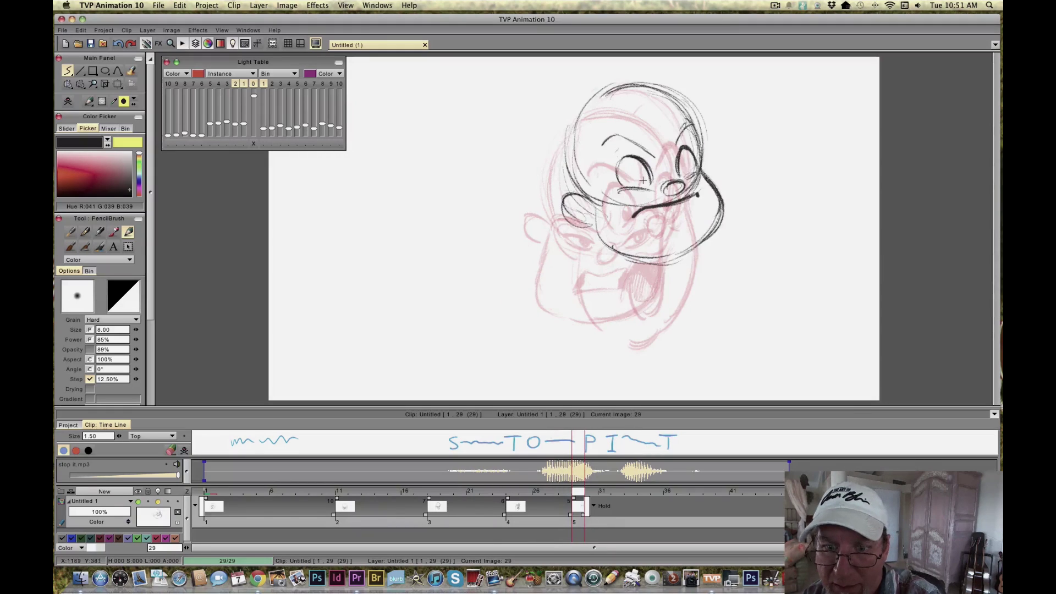
Step: Draw dark pupils in both eyes on frame 29, flipping against the previous drawings
left_click_drag(638, 175, 642, 177)
key("Left")
key("Right")
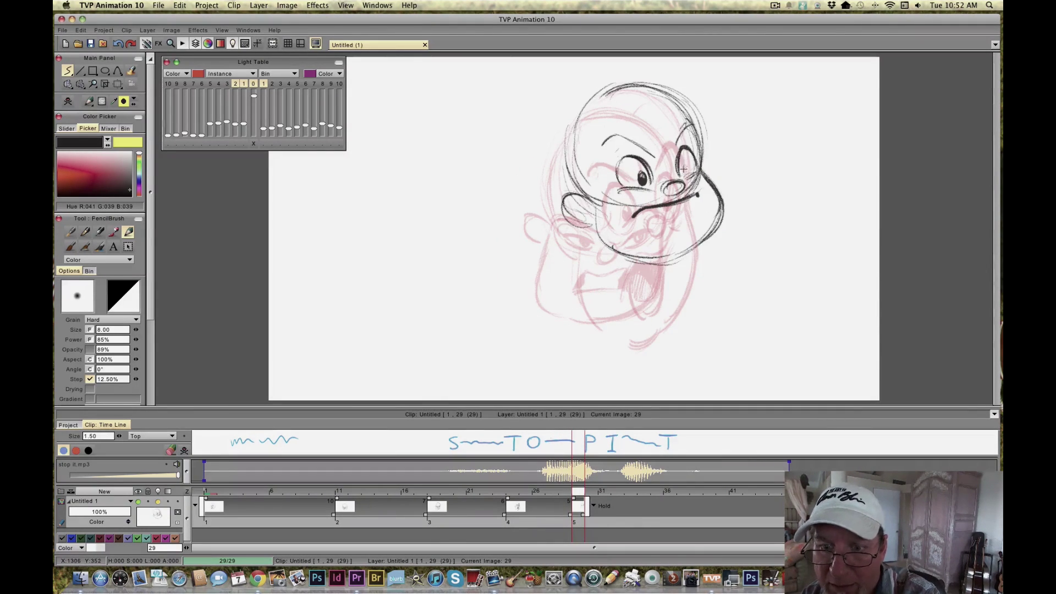
left_click_drag(681, 164, 683, 170)
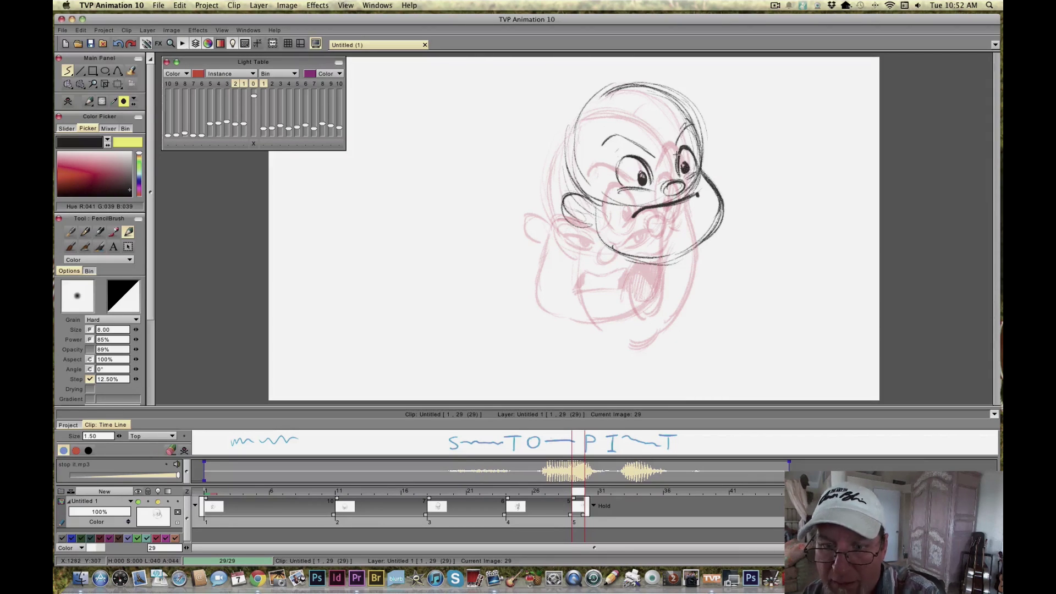
key("Left")
key("Left")
key("Right")
key("Right")
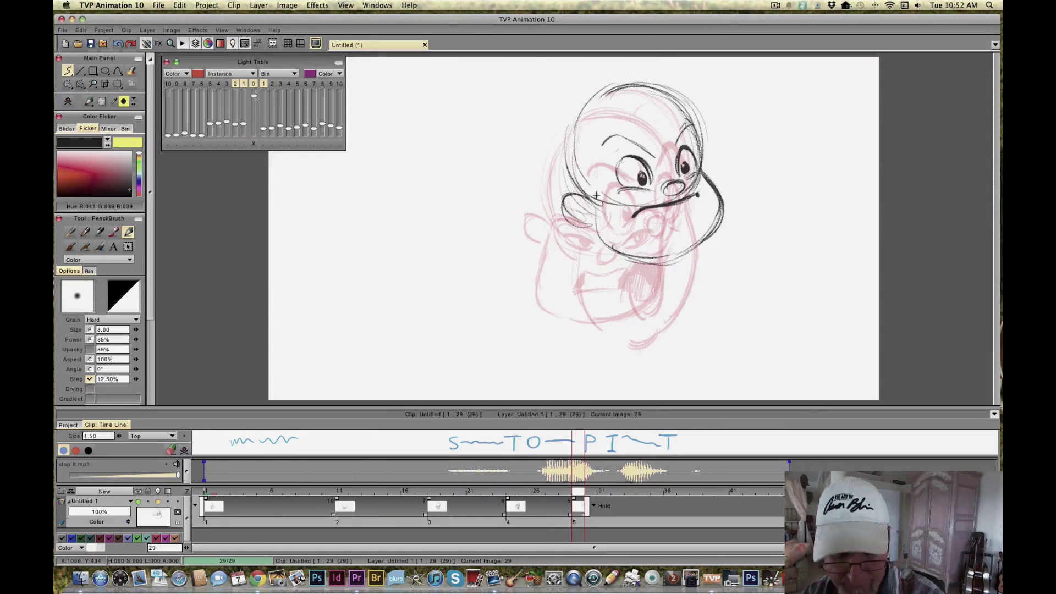
Step: Thicken the brows, skull, ear and jaw contours of the frame 29 head, adding frown lines and a chin crease
mouse_move(577, 491)
left_mouse_down()
mouse_move(236, 491)
mouse_move(586, 492)
mouse_move(289, 493)
mouse_move(586, 492)
mouse_move(462, 492)
mouse_move(549, 495)
mouse_move(532, 505)
mouse_move(579, 501)
mouse_move(485, 492)
mouse_move(571, 498)
mouse_move(582, 486)
left_mouse_up()
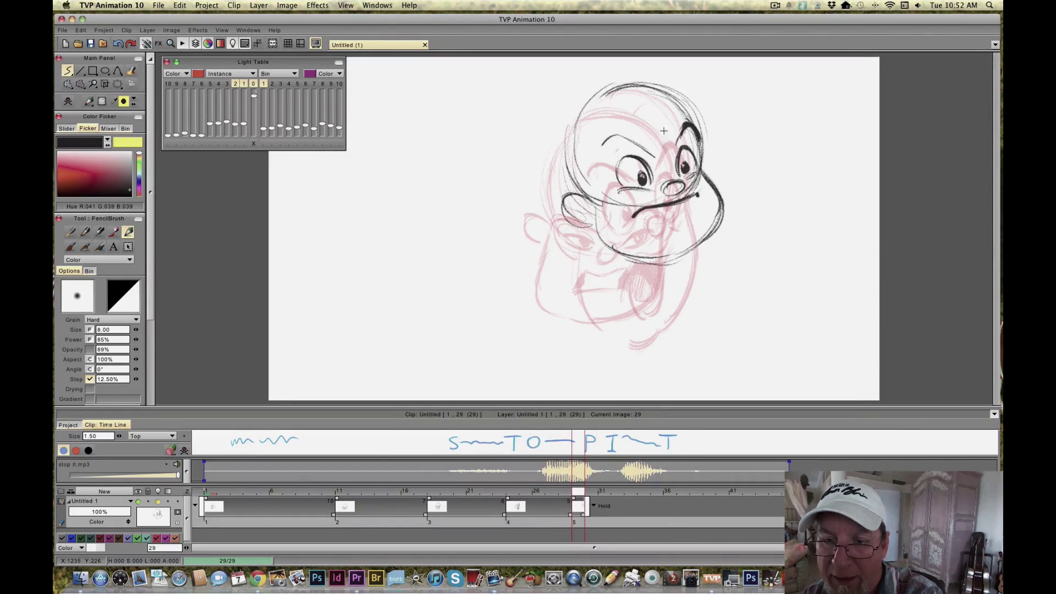
left_click_drag(657, 160, 606, 138)
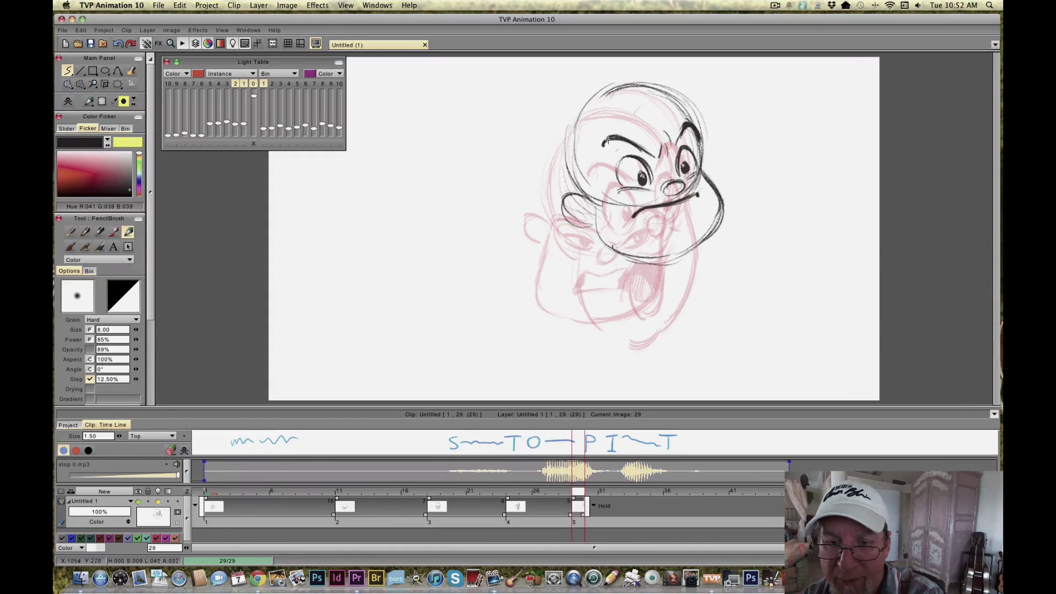
left_click_drag(694, 125, 638, 92)
left_click_drag(564, 156, 568, 196)
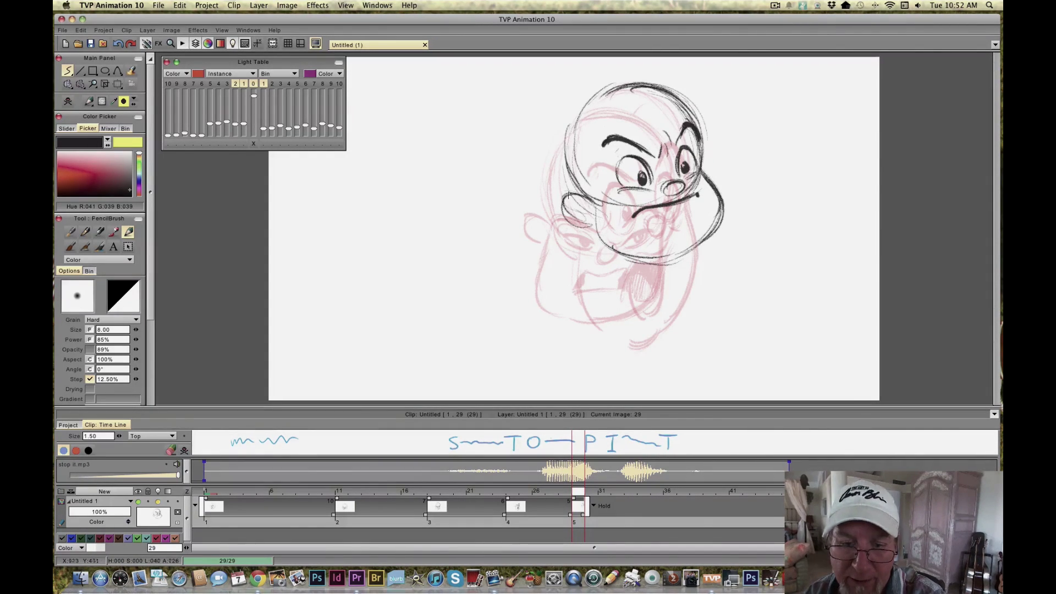
left_click_drag(594, 212, 633, 250)
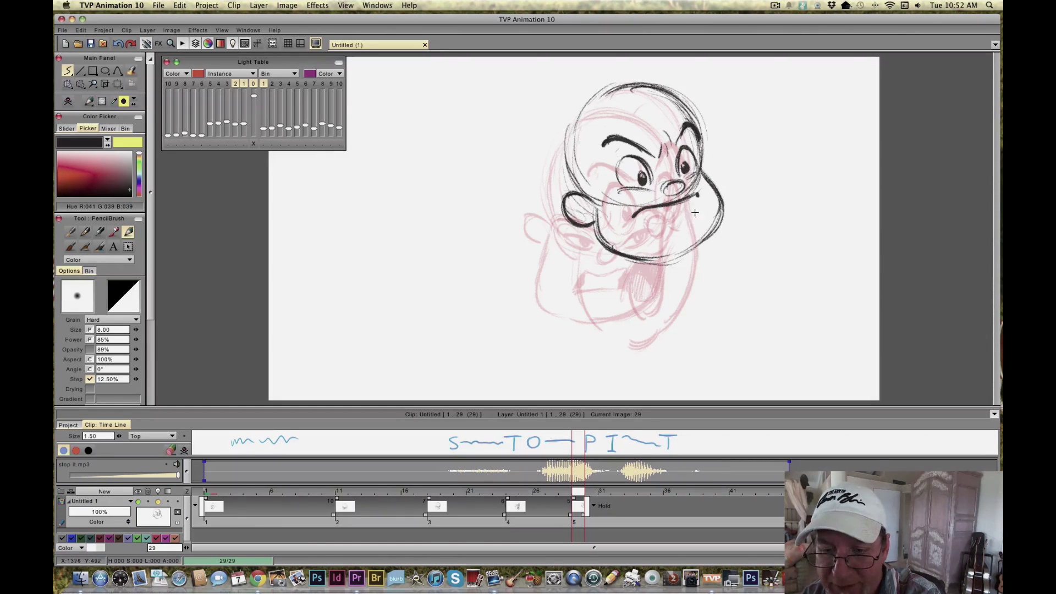
left_click_drag(699, 237, 654, 260)
left_click_drag(718, 198, 686, 255)
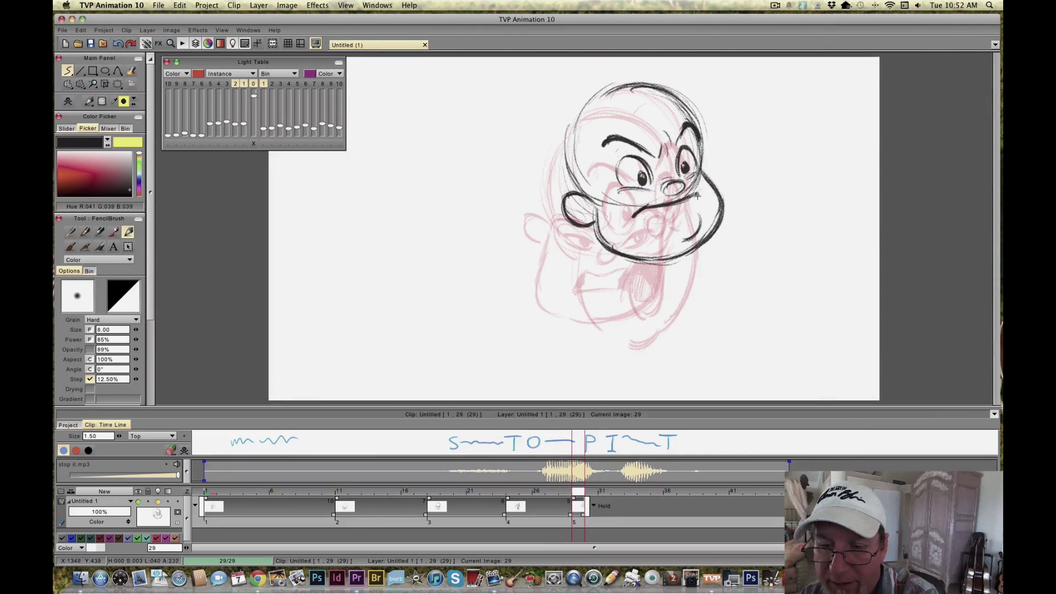
Step: Review the finished frame 29 pose by flipping against the previous frame and playing back the dialogue
key("Left")
key("Right")
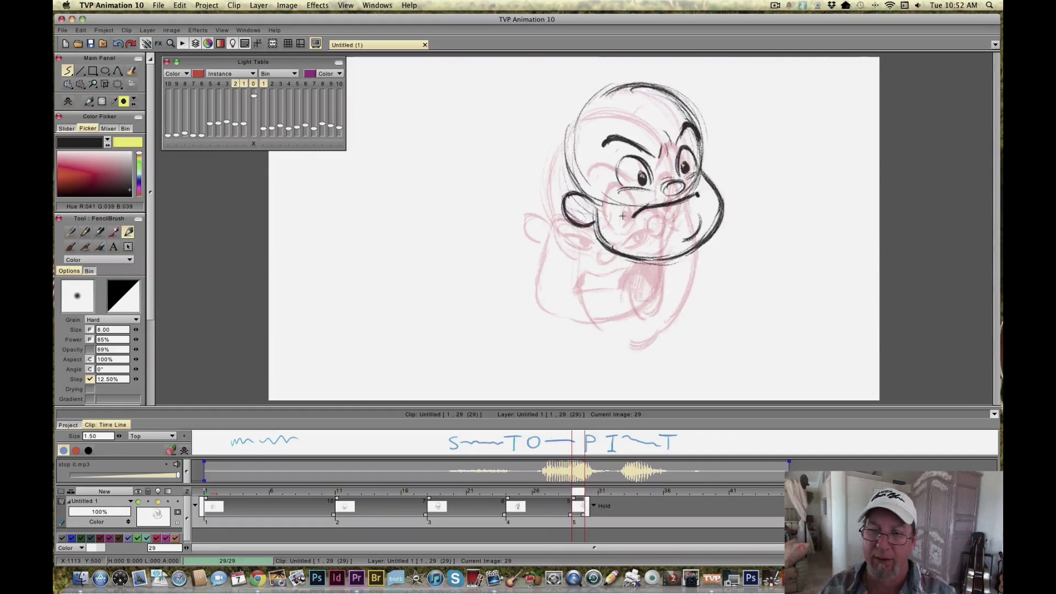
key("Left")
key("Right")
left_click(456, 508)
key("space")
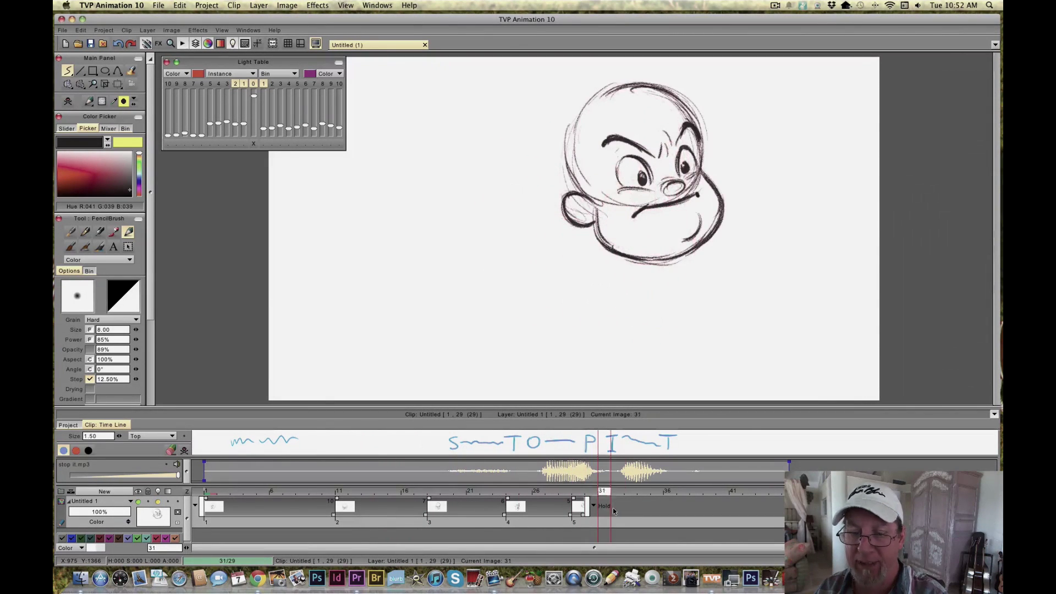
Step: Start a new blank drawing on frame 40 and rough in a circular skull up and to the right of the previous head
left_click_drag(545, 509, 731, 511)
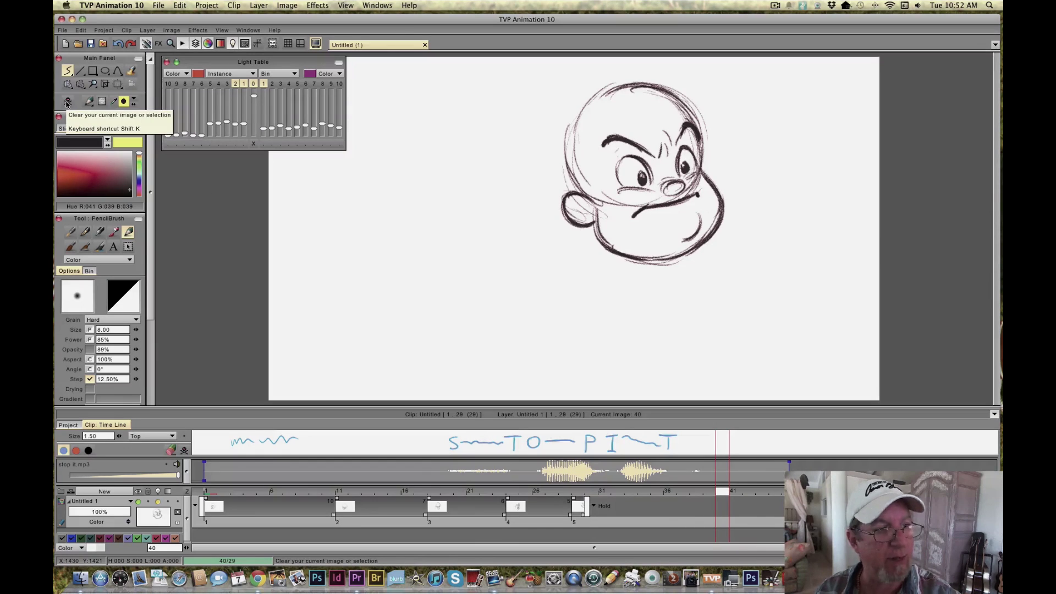
left_click(67, 102)
mouse_move(679, 198)
left_mouse_down()
mouse_move(651, 106)
mouse_move(728, 113)
mouse_move(725, 184)
mouse_move(647, 193)
mouse_move(638, 165)
mouse_move(720, 149)
mouse_move(698, 104)
mouse_move(747, 123)
mouse_move(704, 93)
mouse_move(652, 102)
mouse_move(632, 177)
mouse_move(665, 217)
left_mouse_up()
left_click_drag(751, 124, 726, 211)
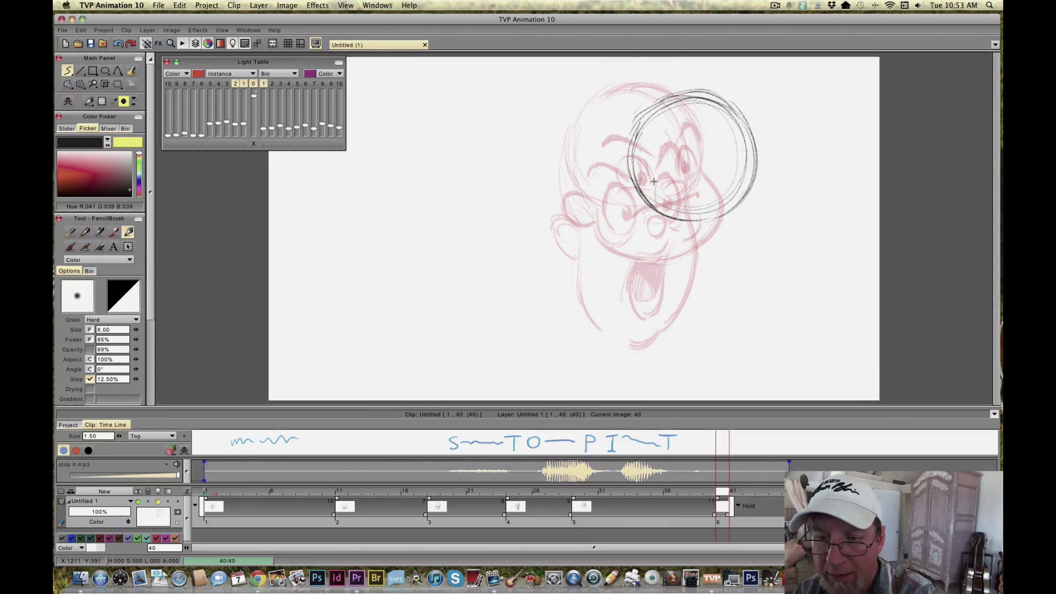
Step: Check the timing in playback and move the new skull drawing to frame 37
left_click(459, 491)
key("Return")
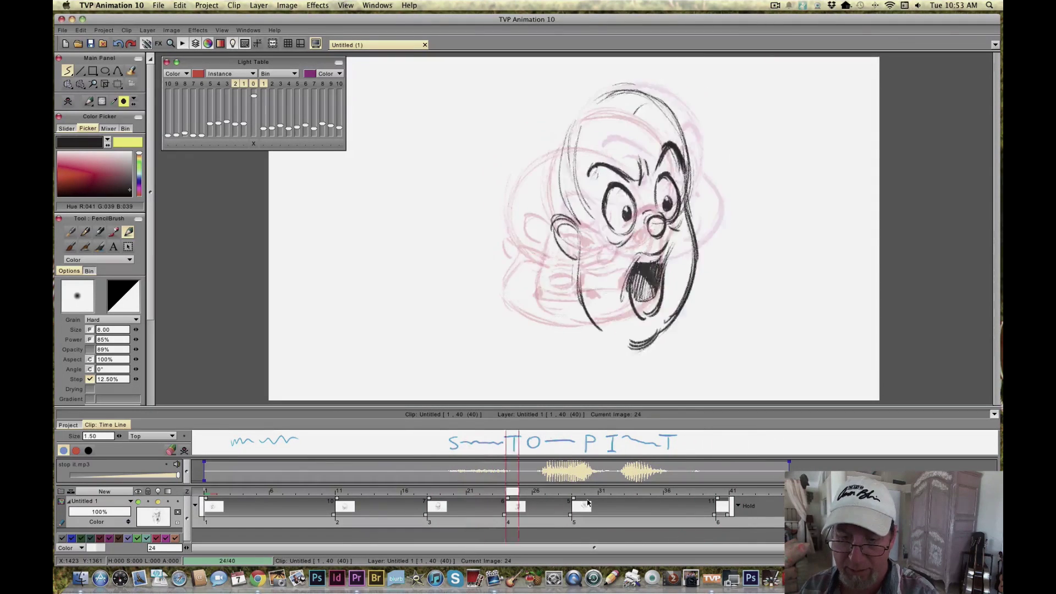
mouse_move(711, 515)
left_mouse_down()
mouse_move(655, 515)
mouse_move(715, 515)
mouse_move(664, 515)
mouse_move(706, 515)
mouse_move(688, 502)
left_mouse_up()
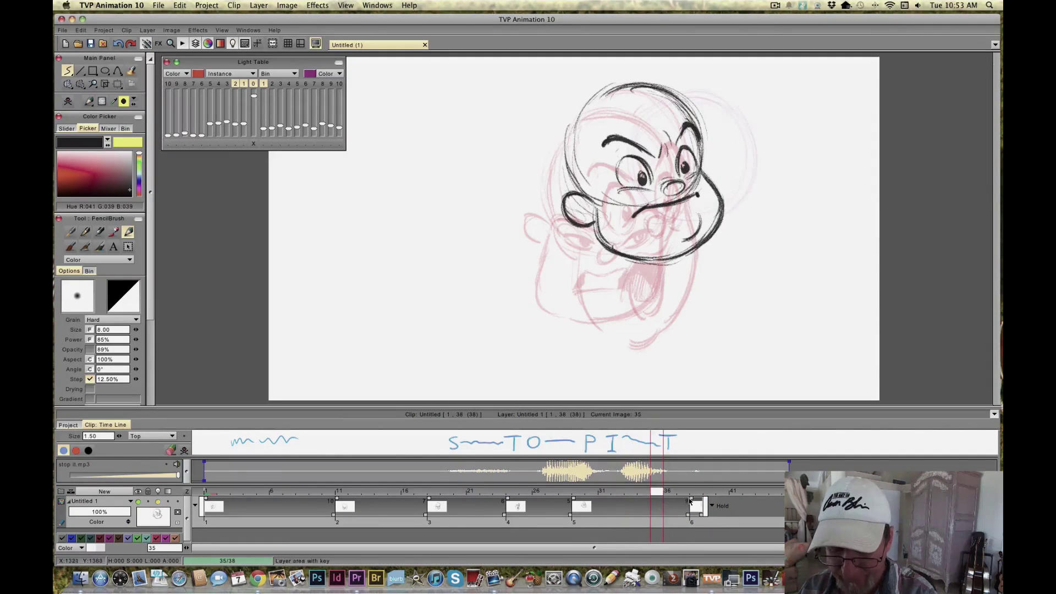
mouse_move(692, 502)
left_mouse_down()
mouse_move(626, 505)
mouse_move(683, 502)
left_mouse_up()
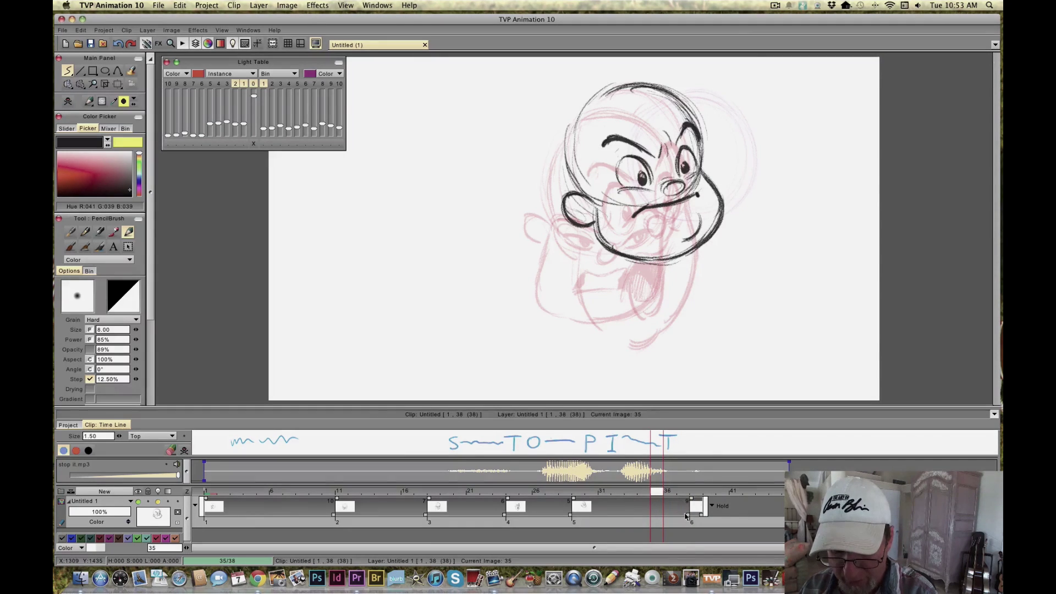
mouse_move(661, 517)
left_mouse_down()
mouse_move(627, 517)
mouse_move(693, 517)
mouse_move(624, 519)
mouse_move(709, 517)
mouse_move(621, 517)
mouse_move(781, 514)
mouse_move(676, 515)
left_mouse_up()
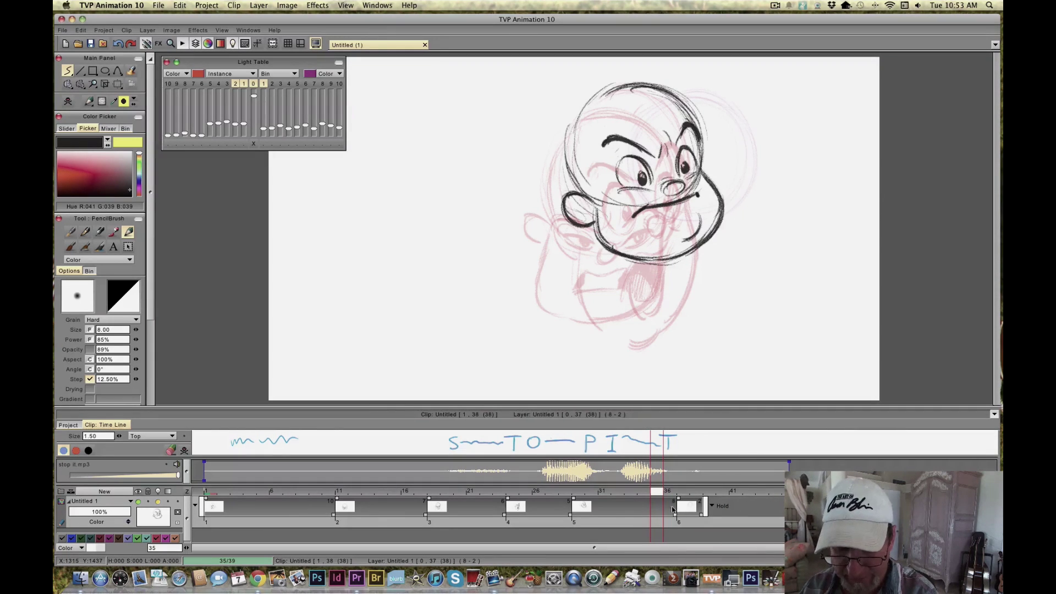
left_click(694, 492)
mouse_move(692, 496)
left_mouse_down()
mouse_move(654, 492)
mouse_move(683, 493)
left_mouse_up()
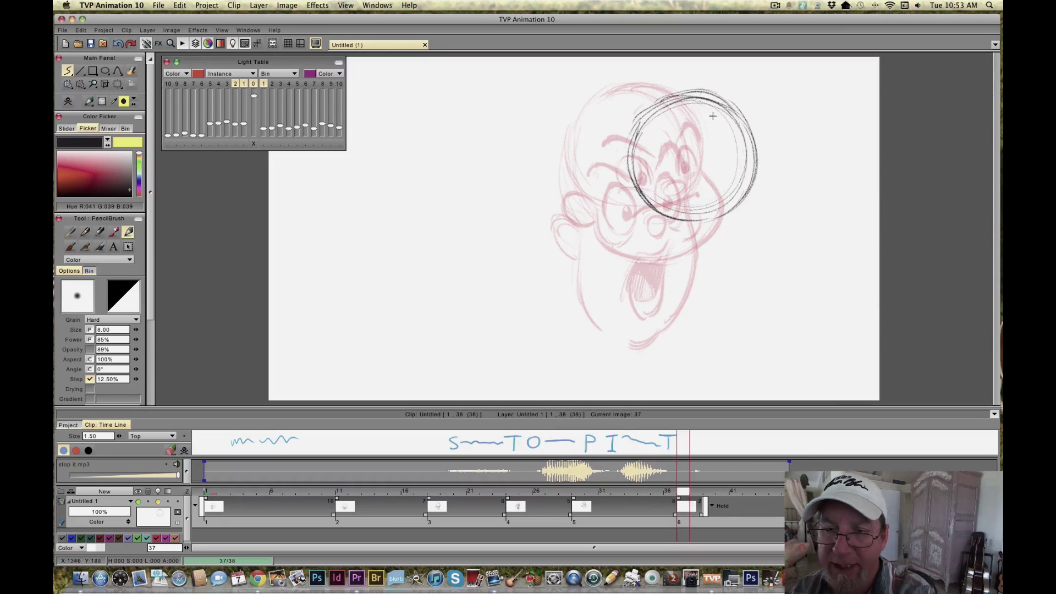
Step: Firm up the skull circle on frame 37 and draw a rounded jaw bulging out below it, flipping to compare
mouse_move(753, 138)
left_mouse_down()
mouse_move(756, 176)
mouse_move(702, 95)
left_mouse_up()
key("Left")
key("Right")
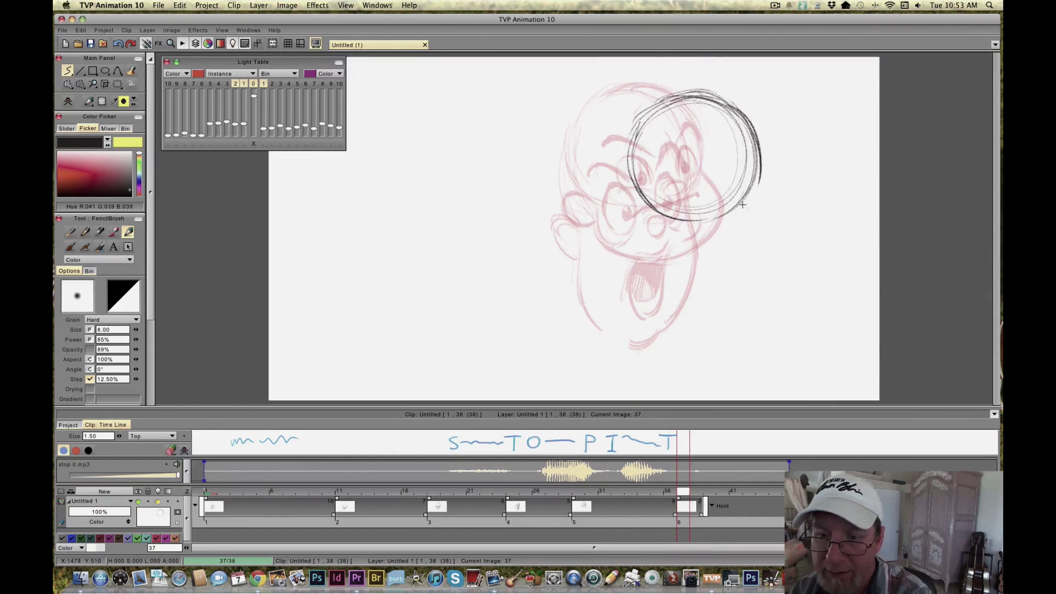
key("Left")
key("Right")
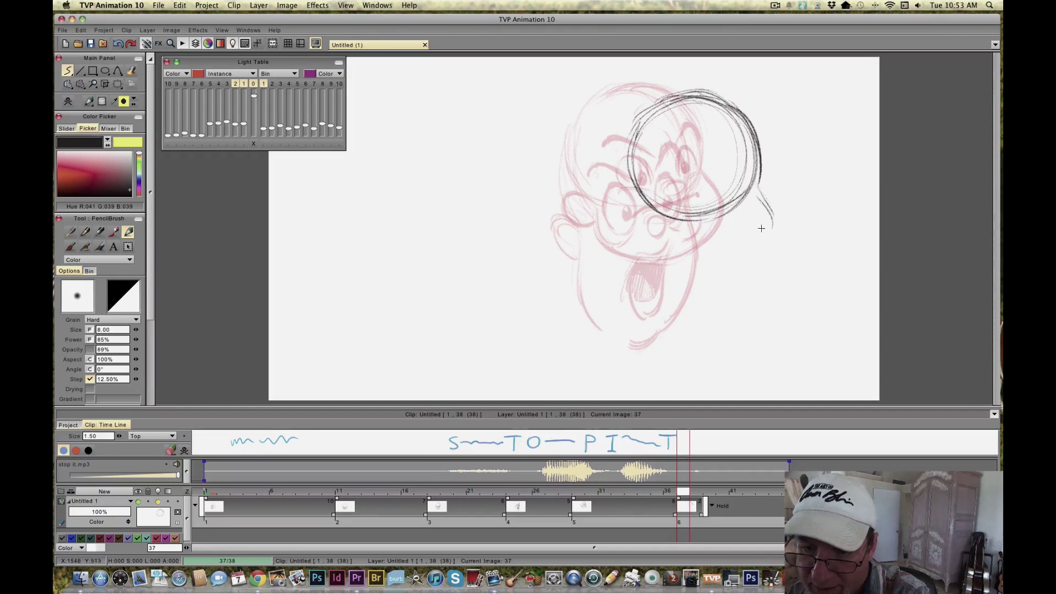
left_click_drag(705, 269, 770, 248)
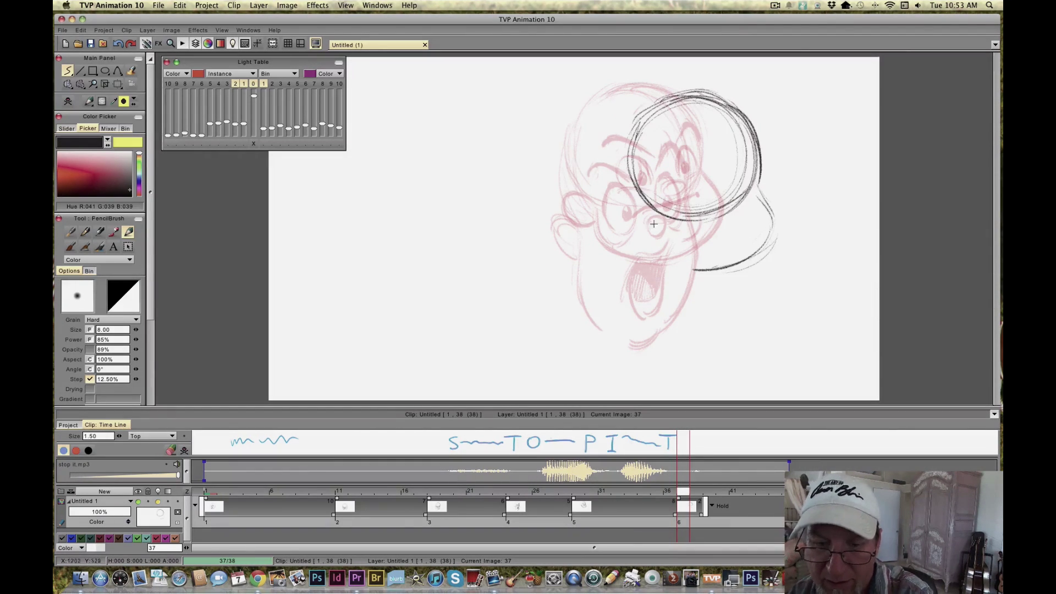
mouse_move(641, 201)
left_mouse_down()
mouse_move(643, 243)
mouse_move(708, 268)
left_mouse_up()
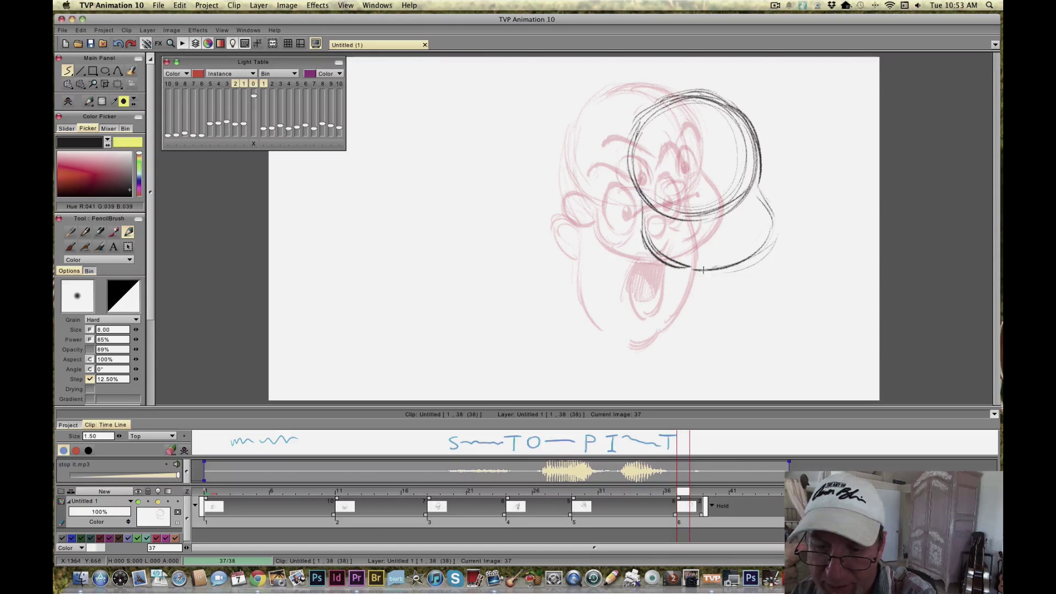
Step: Draw a small oval nose and low, angry brows on the frame 37 head, flipping against the previous frame
mouse_move(756, 187)
left_mouse_down()
mouse_move(769, 244)
mouse_move(727, 225)
mouse_move(731, 215)
left_mouse_up()
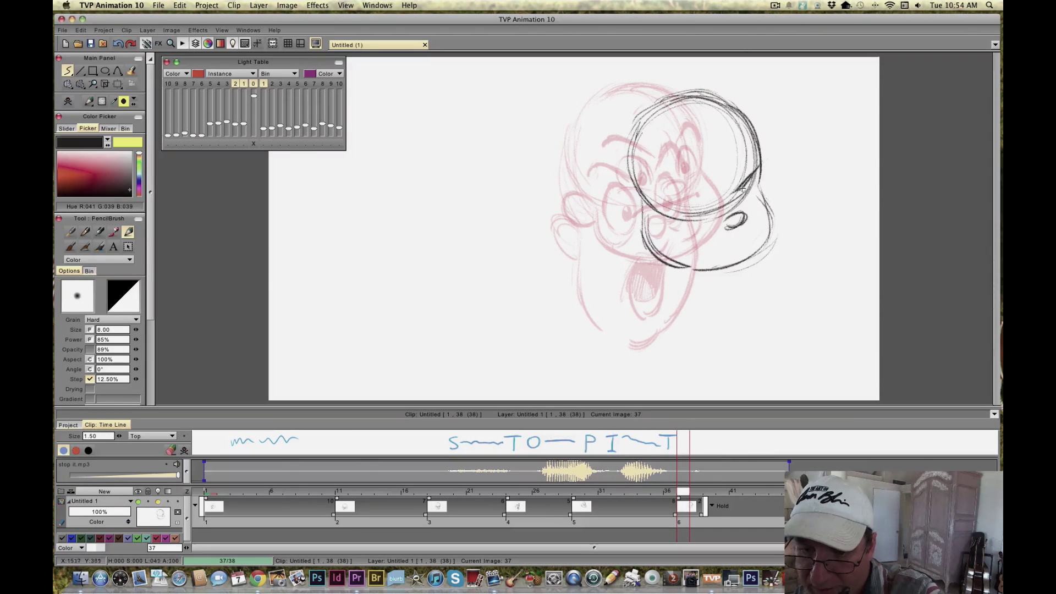
mouse_move(723, 191)
left_mouse_down()
mouse_move(725, 181)
mouse_move(692, 191)
left_mouse_up()
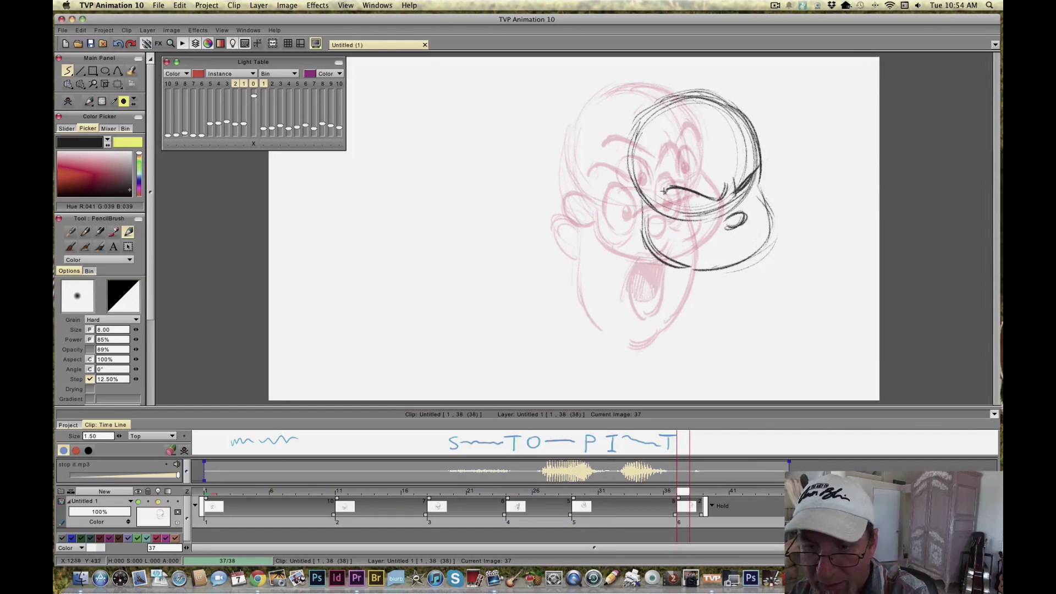
key("Left")
key("Right")
key("Left")
key("Right")
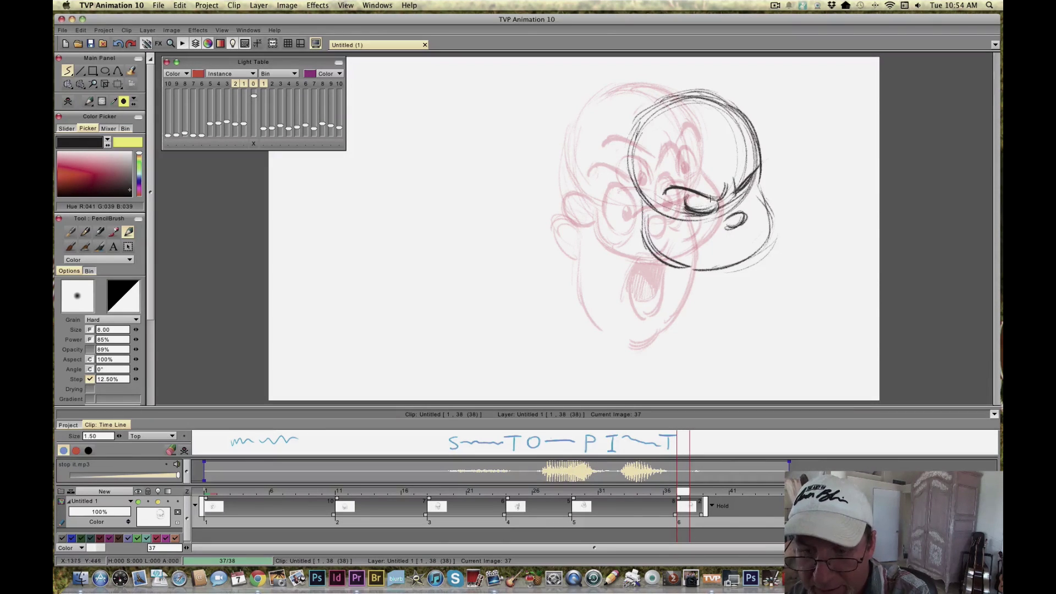
Step: Draw narrowed eyes with dark pupils under the frame 37 brows and darken the nose and near brow, flipping to compare
key("Left")
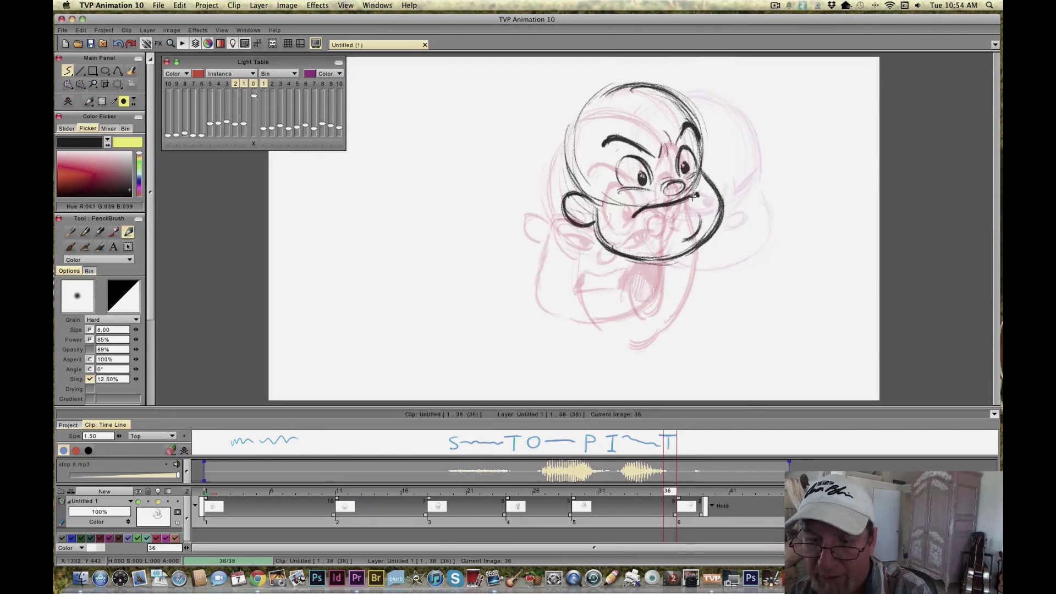
key("Right")
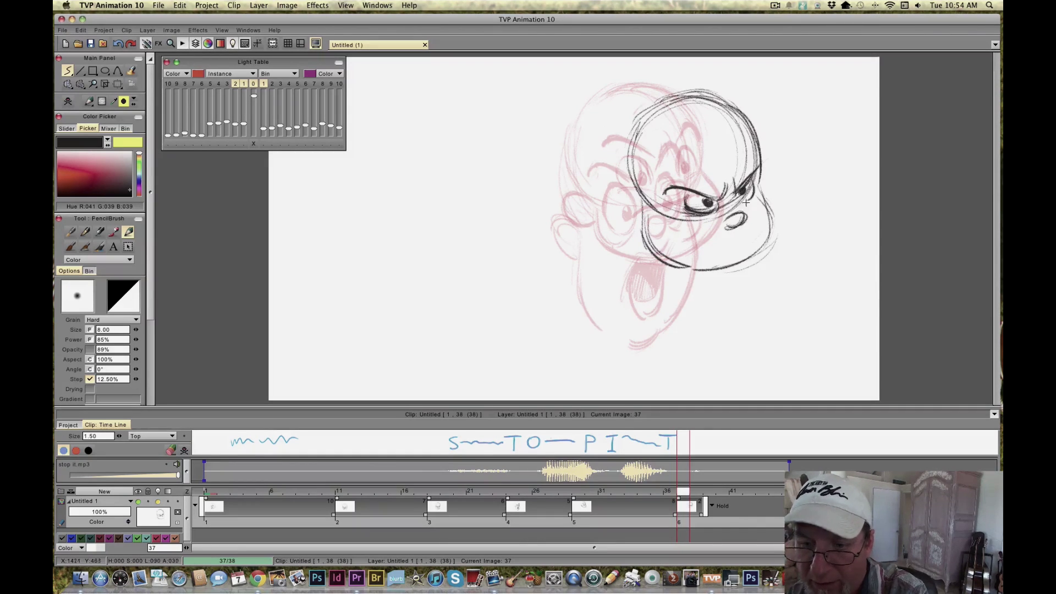
mouse_move(726, 216)
left_mouse_down()
mouse_move(739, 220)
mouse_move(697, 215)
mouse_move(712, 202)
left_mouse_up()
left_click_drag(709, 193, 662, 189)
key("Left")
key("Right")
key("Left")
key("Right")
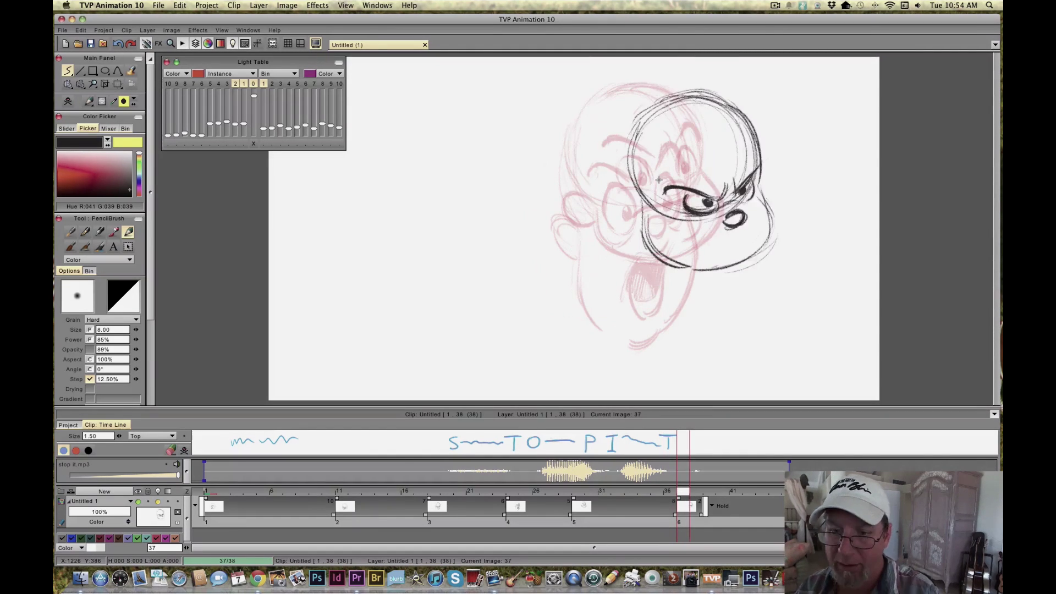
Step: Draw a narrow, slanted mouth beneath the nose on frame 37, flipping repeatedly against the previous frame
left_click_drag(746, 227, 713, 238)
left_click_drag(747, 223, 739, 228)
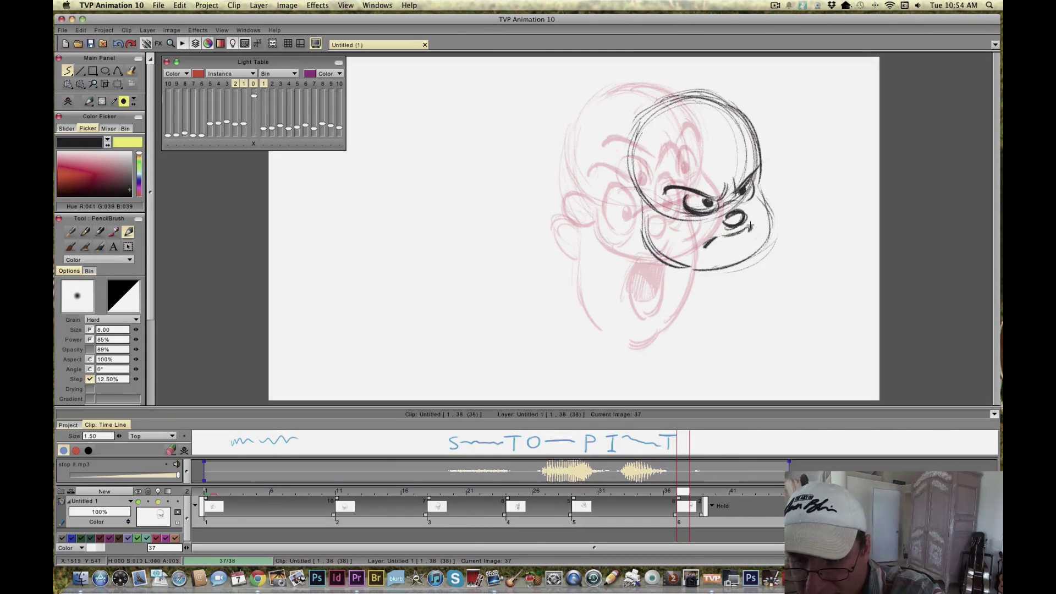
mouse_move(747, 231)
left_mouse_down()
mouse_move(712, 246)
mouse_move(746, 233)
mouse_move(711, 245)
mouse_move(719, 233)
left_mouse_up()
key("Left")
key("Right")
key("Left")
key("Right")
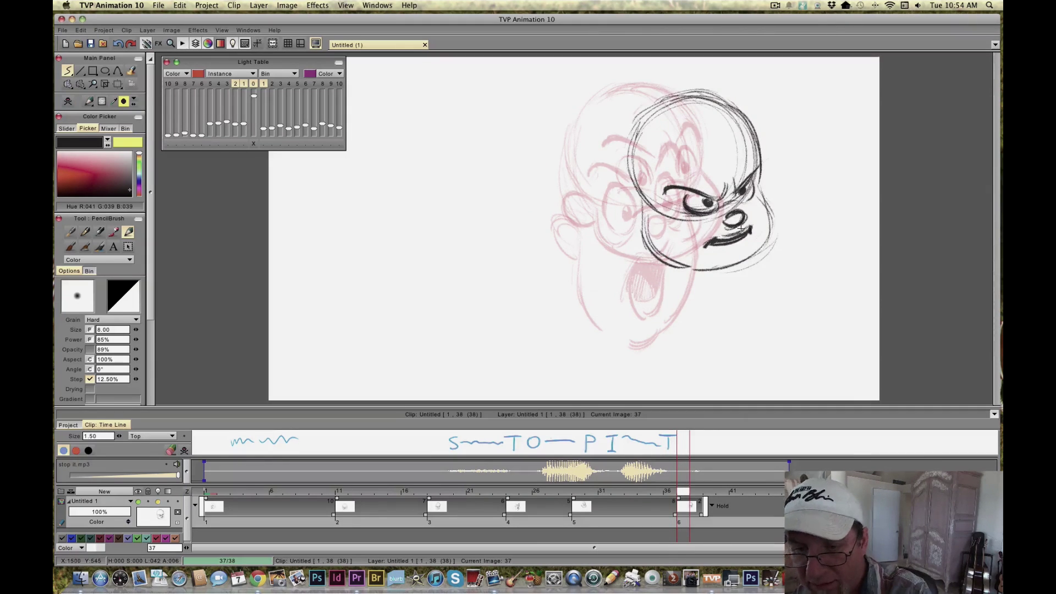
key("Left")
key("Right")
Step: Darken the jaw outline of the frame 37 head and add a chin bump and an ear, flipping to compare
left_click_drag(723, 183, 720, 199)
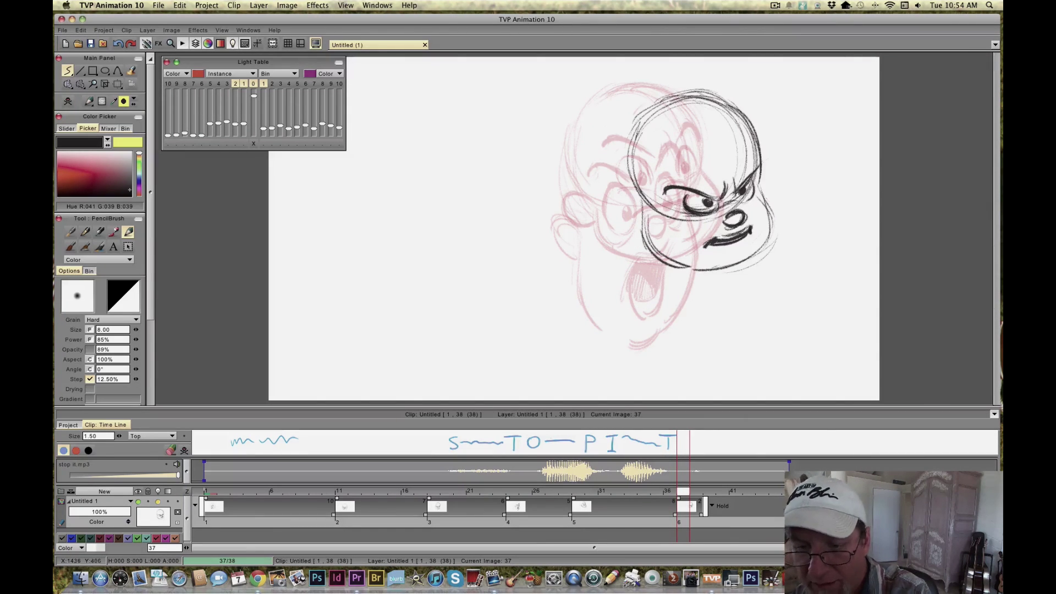
key("Left")
key("Left")
key("Right")
key("Right")
mouse_move(759, 186)
left_mouse_down()
mouse_move(770, 230)
mouse_move(723, 271)
mouse_move(748, 257)
mouse_move(732, 265)
mouse_move(702, 252)
mouse_move(712, 209)
mouse_move(704, 270)
mouse_move(643, 230)
mouse_move(685, 267)
mouse_move(642, 208)
left_mouse_up()
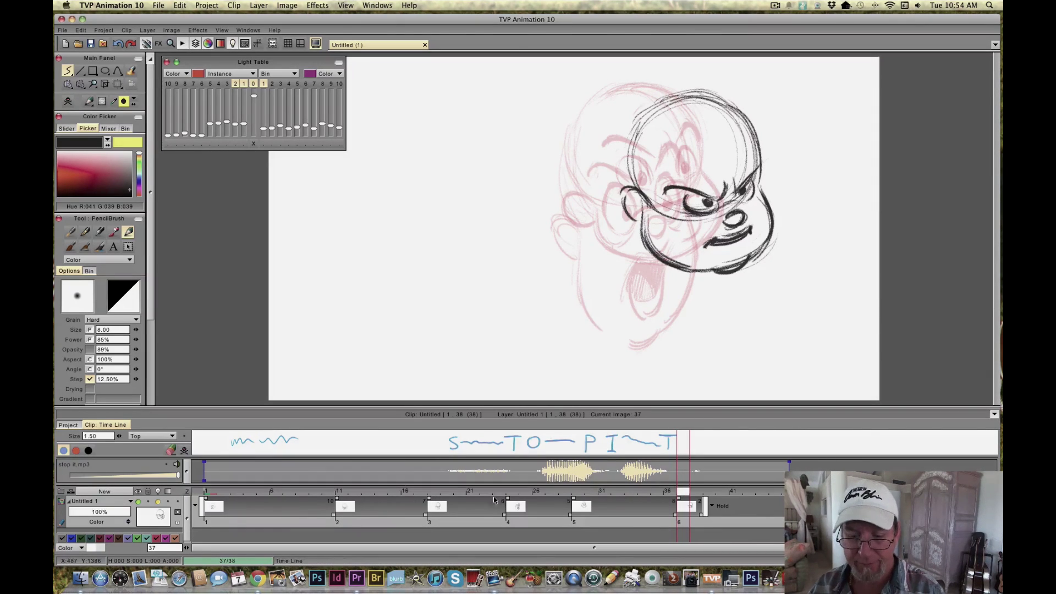
Step: Scrub the audio around the word "IT" and insert a blank drawing at frame 32
left_click(525, 491)
mouse_move(480, 493)
left_mouse_down()
mouse_move(713, 499)
mouse_move(489, 492)
mouse_move(679, 492)
mouse_move(562, 494)
mouse_move(643, 493)
mouse_move(604, 493)
mouse_move(644, 492)
mouse_move(617, 507)
mouse_move(636, 501)
left_mouse_up()
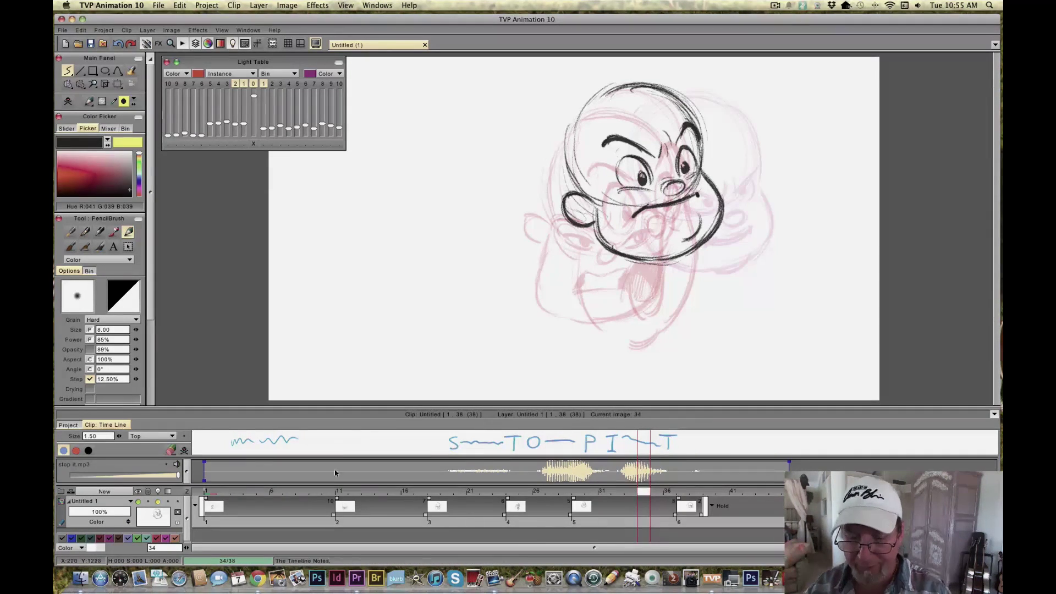
mouse_move(617, 492)
left_mouse_down()
mouse_move(555, 492)
mouse_move(631, 497)
mouse_move(620, 498)
left_mouse_up()
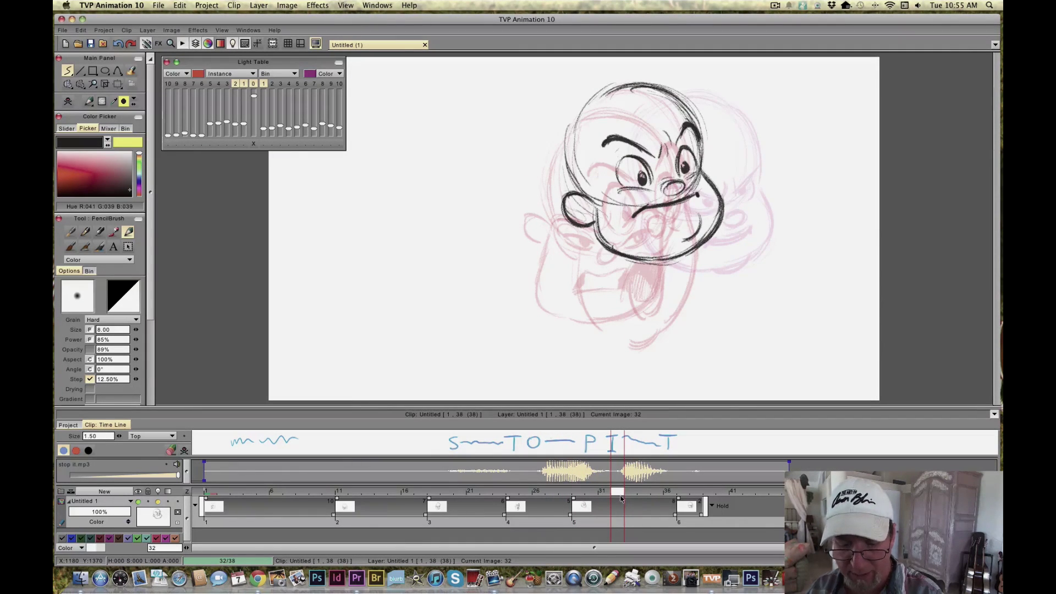
mouse_move(615, 493)
left_mouse_down()
mouse_move(549, 495)
mouse_move(632, 496)
mouse_move(591, 503)
mouse_move(609, 494)
left_mouse_up()
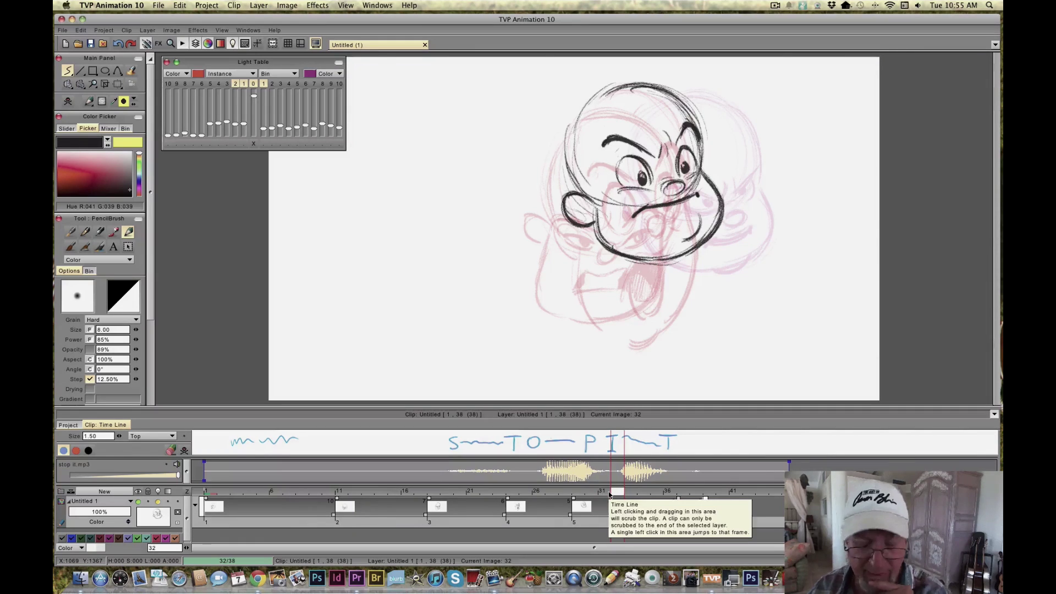
left_click(72, 106)
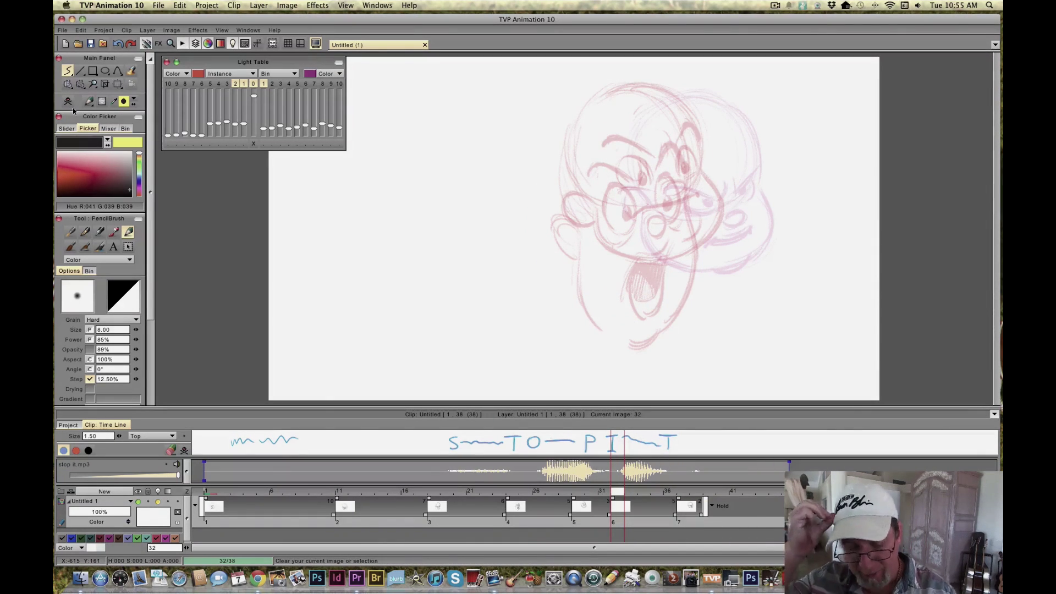
Step: Extend the layer to 45 frames and shift the blank drawing to frame 31 and the final pose to frame 36
mouse_move(612, 499)
left_mouse_down()
mouse_move(598, 499)
mouse_move(797, 514)
left_mouse_up()
left_click(571, 496)
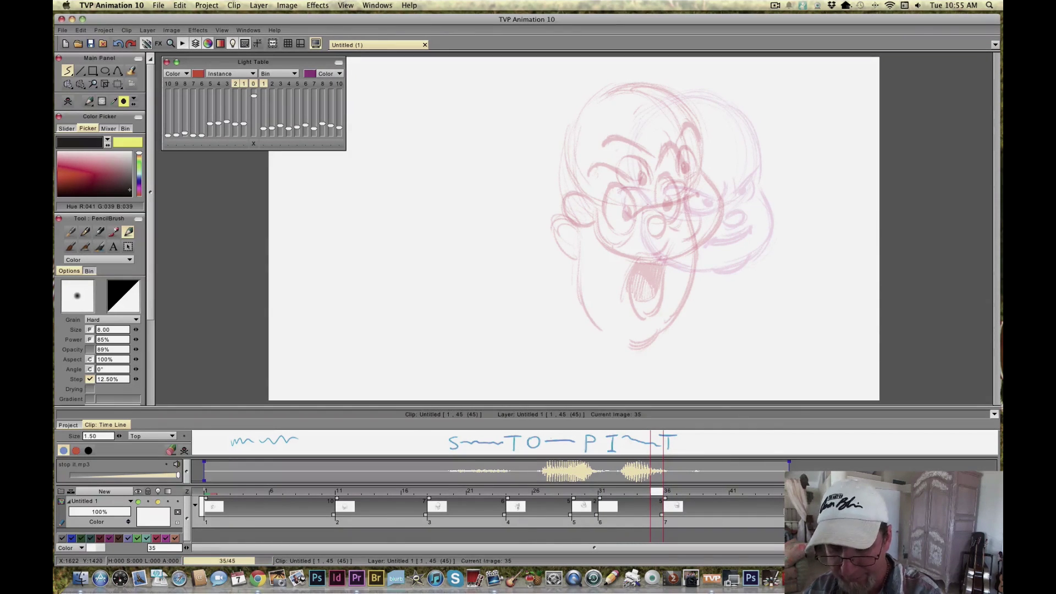
left_click(565, 501)
mouse_move(565, 501)
left_mouse_down()
mouse_move(624, 497)
mouse_move(585, 498)
mouse_move(602, 496)
left_mouse_up()
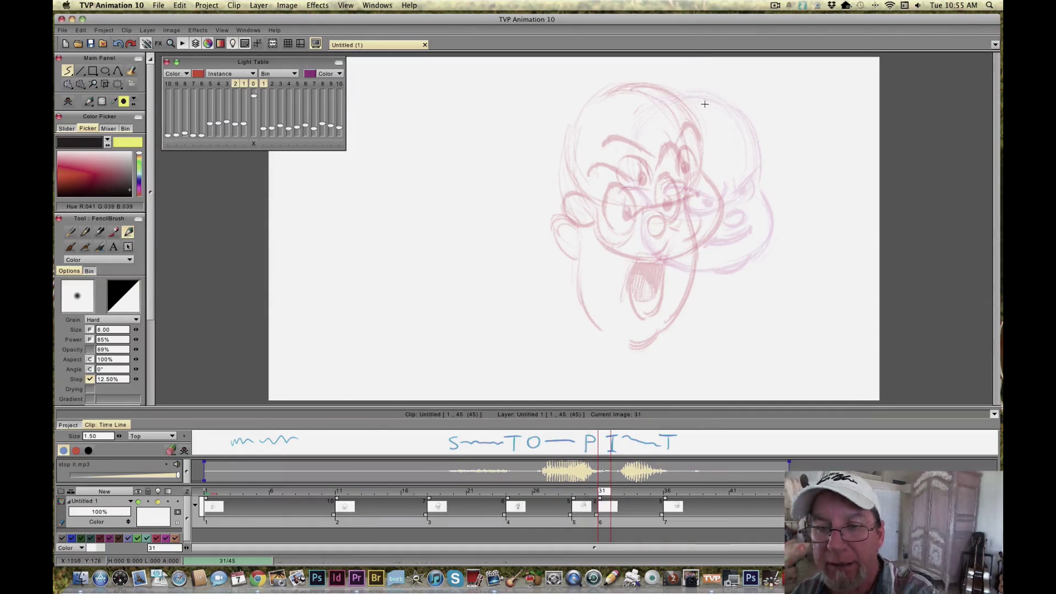
left_click_drag(716, 104, 636, 97)
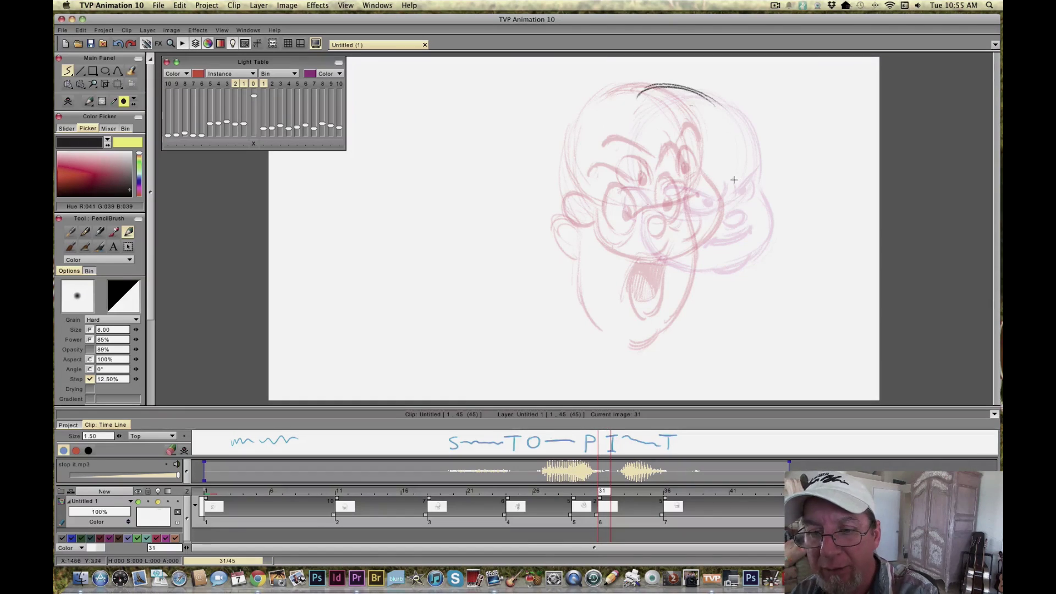
left_click(659, 135)
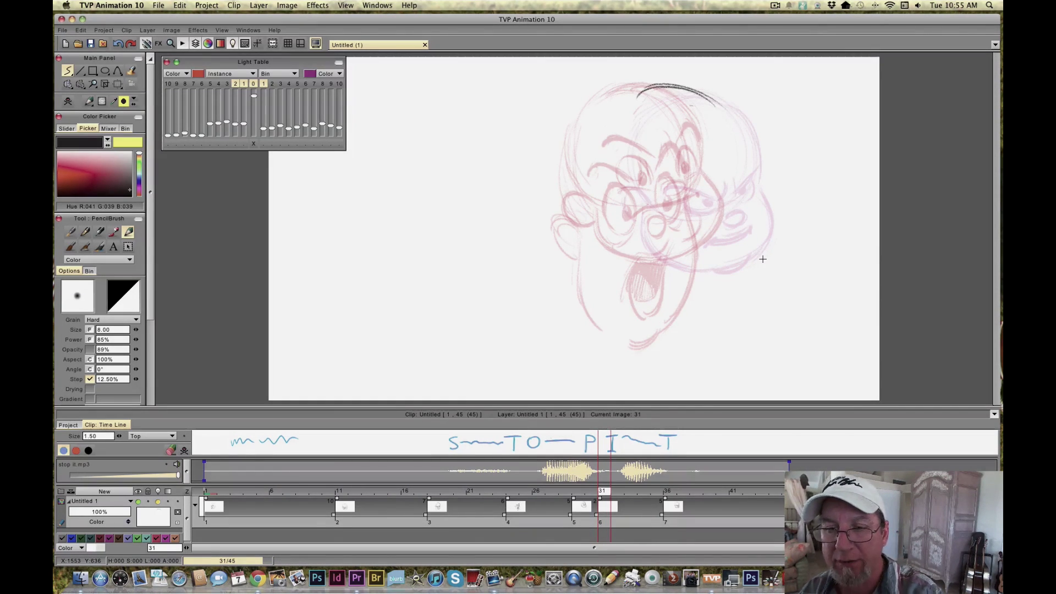
left_click_drag(692, 95, 725, 165)
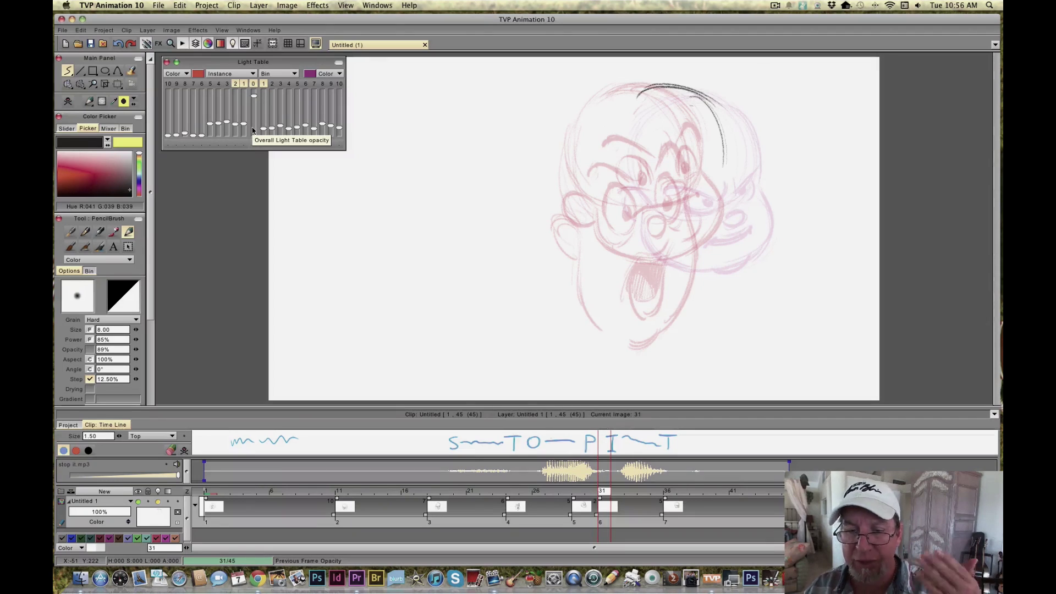
Step: Turn off the light table's second previous drawing, flip against frame 30, and undo the first cranium strokes on frame 31
left_click_drag(235, 134, 235, 134)
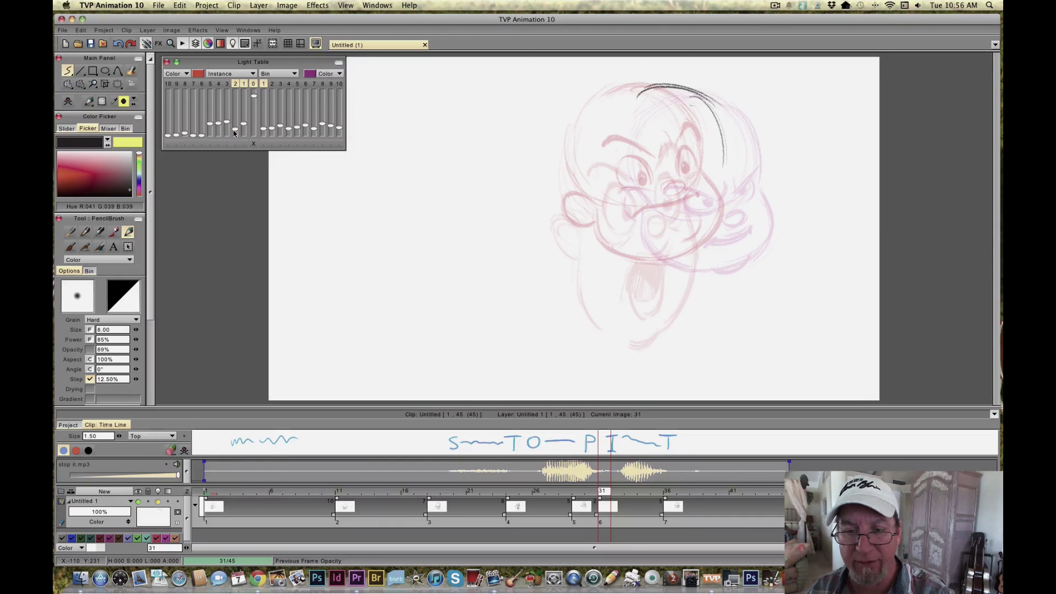
left_click_drag(234, 133, 229, 91)
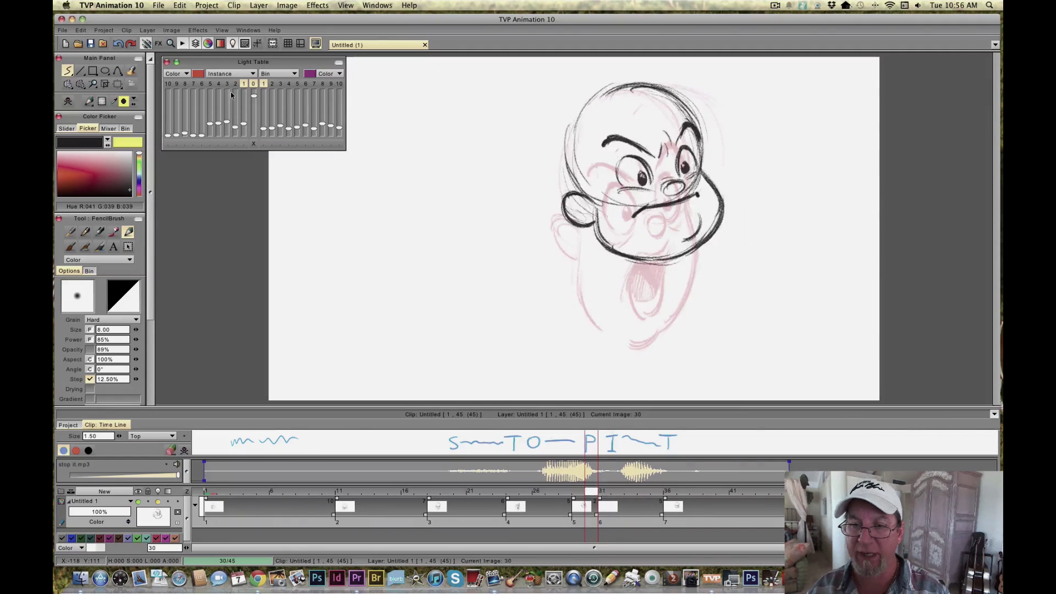
key("Left")
key("Right")
key("Left")
key("Right")
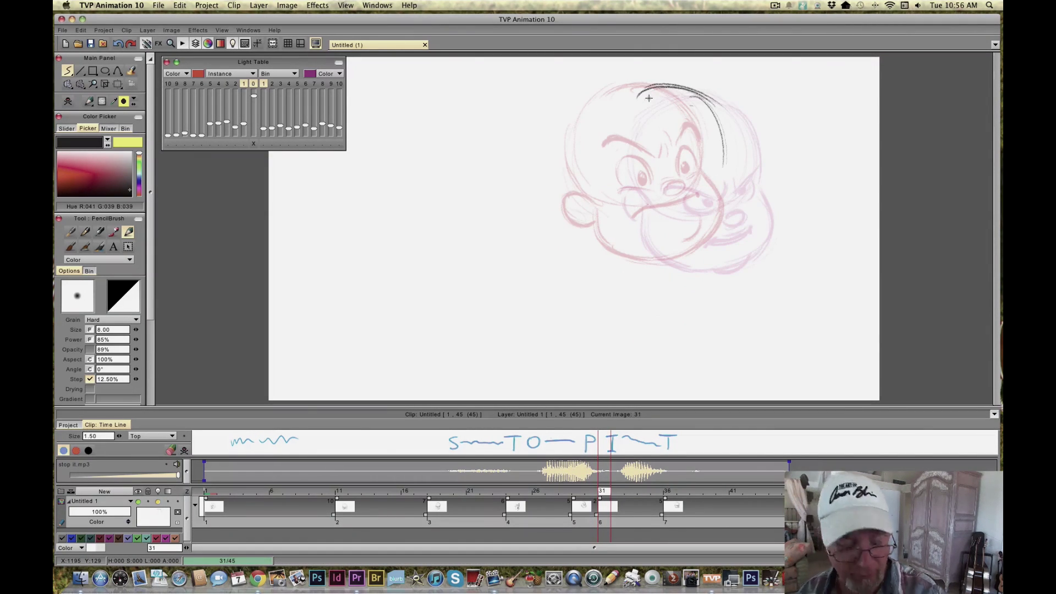
key("super+z")
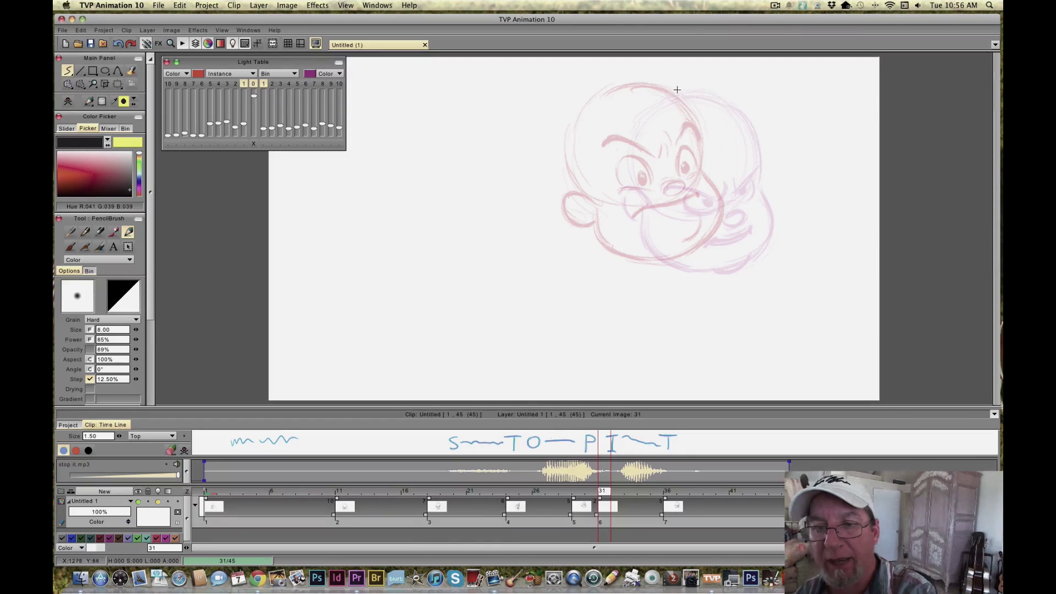
Step: Sketch a round cranium on frame 31 between the previous and next heads, scrubbing the timeline to check the movement
mouse_move(663, 78)
left_mouse_down()
mouse_move(686, 98)
mouse_move(645, 89)
mouse_move(701, 82)
mouse_move(722, 150)
mouse_move(687, 77)
mouse_move(713, 92)
mouse_move(624, 103)
left_mouse_up()
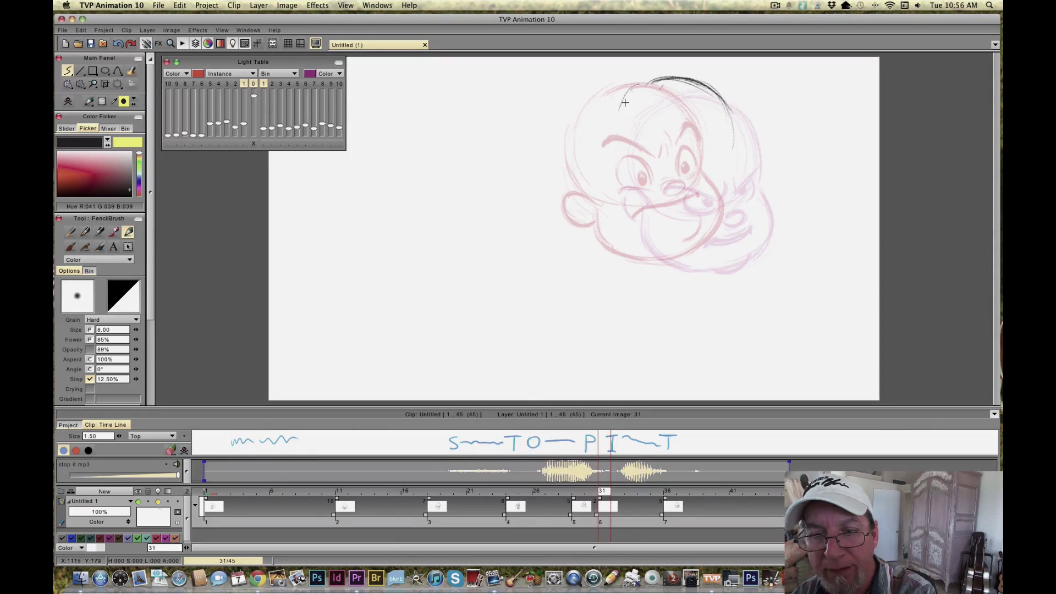
mouse_move(619, 165)
left_mouse_down()
mouse_move(715, 109)
mouse_move(643, 106)
mouse_move(684, 193)
mouse_move(695, 84)
mouse_move(604, 161)
mouse_move(744, 130)
mouse_move(624, 98)
mouse_move(698, 178)
left_mouse_up()
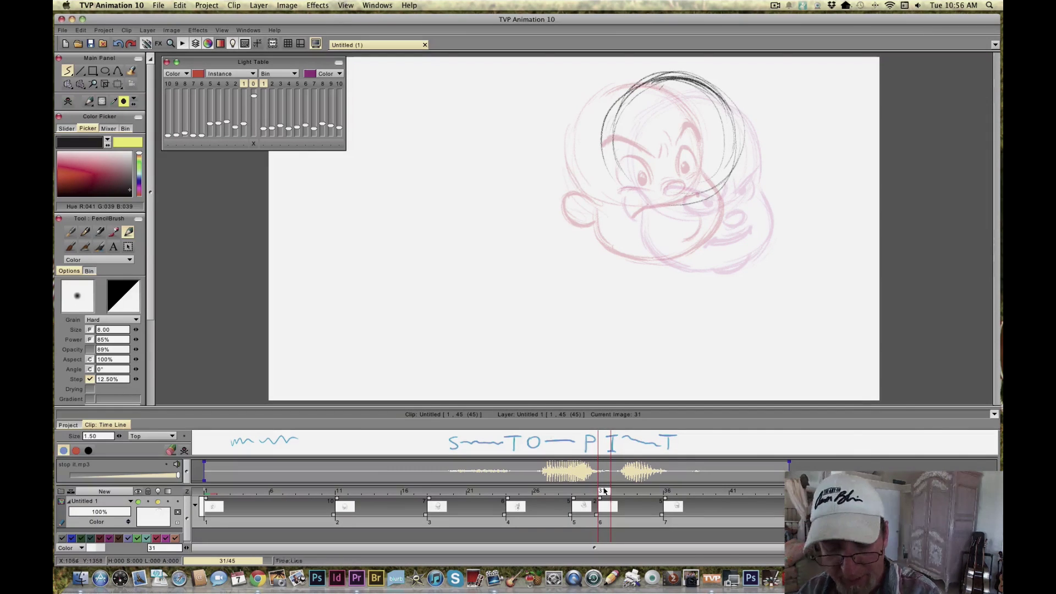
left_click(511, 491)
mouse_move(548, 491)
left_mouse_down()
mouse_move(701, 490)
mouse_move(354, 491)
mouse_move(707, 506)
mouse_move(294, 498)
mouse_move(607, 509)
left_mouse_up()
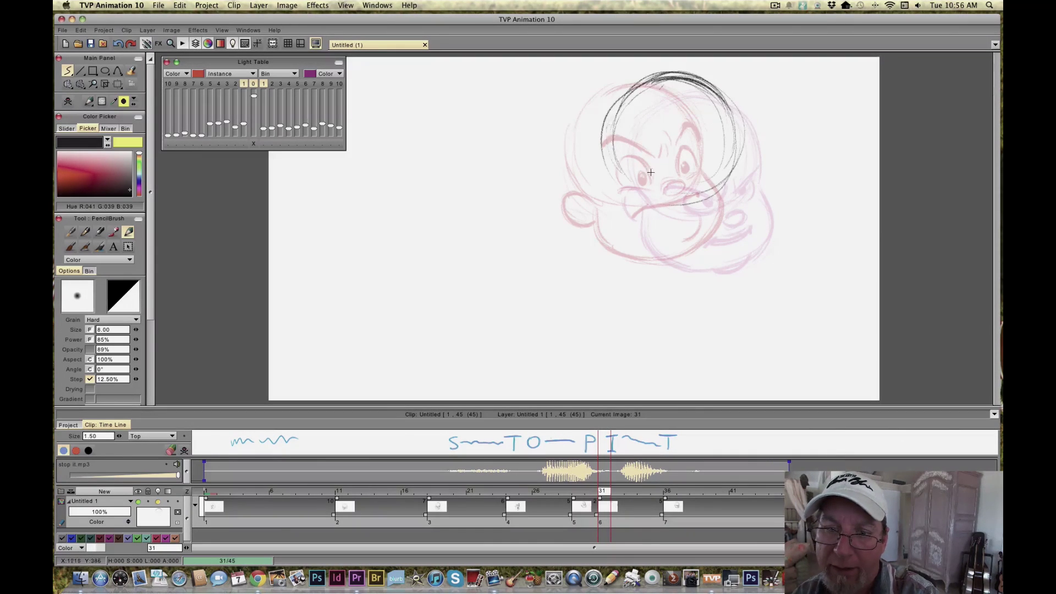
Step: Sketch a long, rounded jaw and cheeks below the frame 31 cranium, flipping against the previous drawing
mouse_move(724, 165)
left_mouse_down()
mouse_move(653, 190)
mouse_move(726, 170)
mouse_move(711, 153)
mouse_move(747, 200)
mouse_move(737, 184)
mouse_move(746, 227)
left_mouse_up()
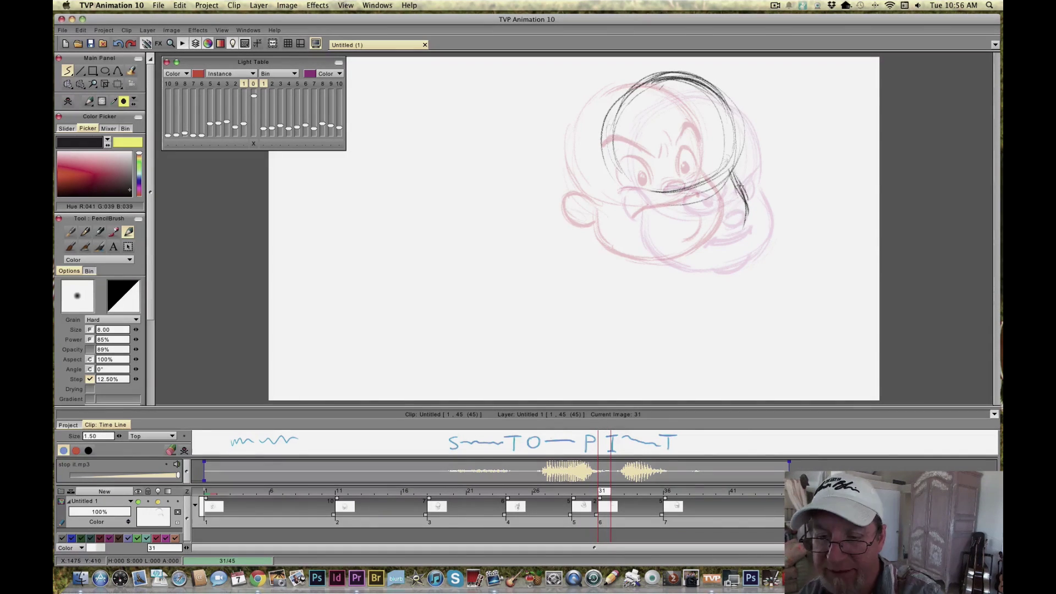
left_click_drag(745, 210, 696, 273)
left_click_drag(732, 177, 729, 260)
left_click_drag(746, 208, 689, 282)
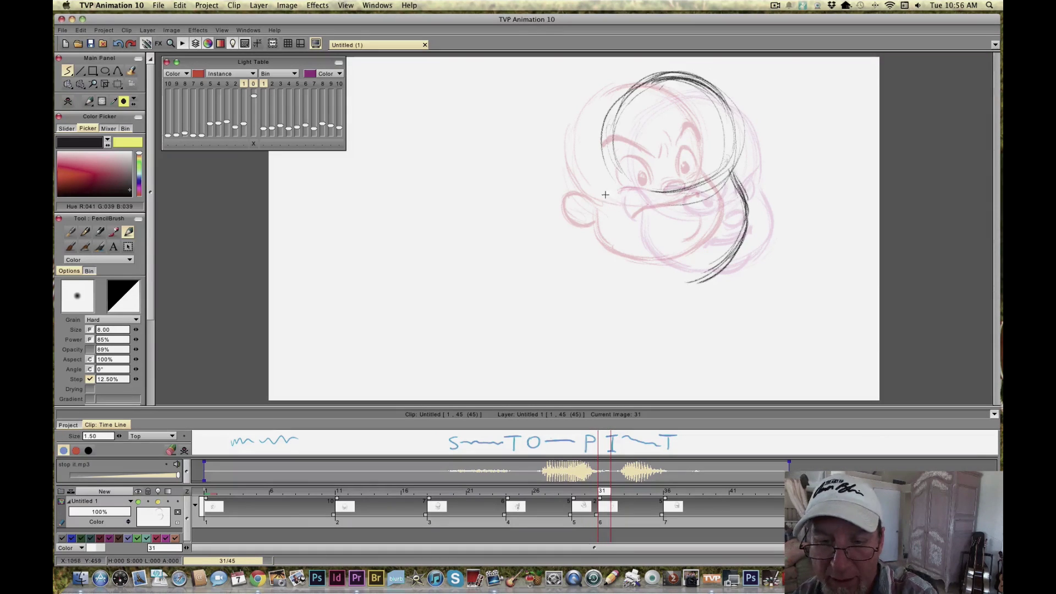
left_click_drag(614, 191, 596, 146)
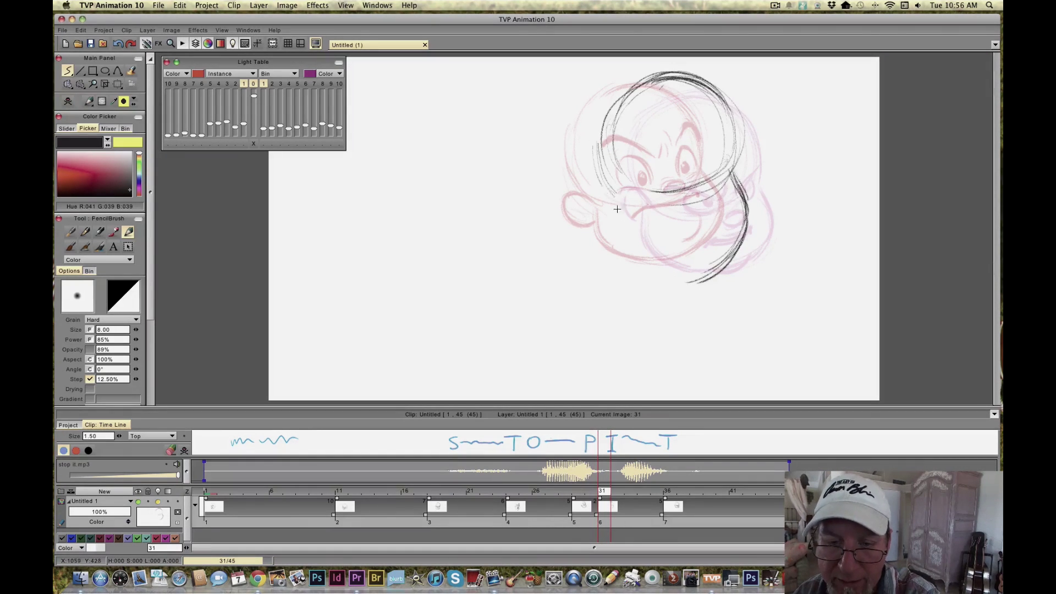
mouse_move(617, 203)
left_mouse_down()
mouse_move(635, 255)
mouse_move(643, 260)
mouse_move(622, 224)
mouse_move(657, 270)
mouse_move(648, 262)
mouse_move(709, 274)
left_mouse_up()
key("Left")
key("Right")
key("Left")
key("Right")
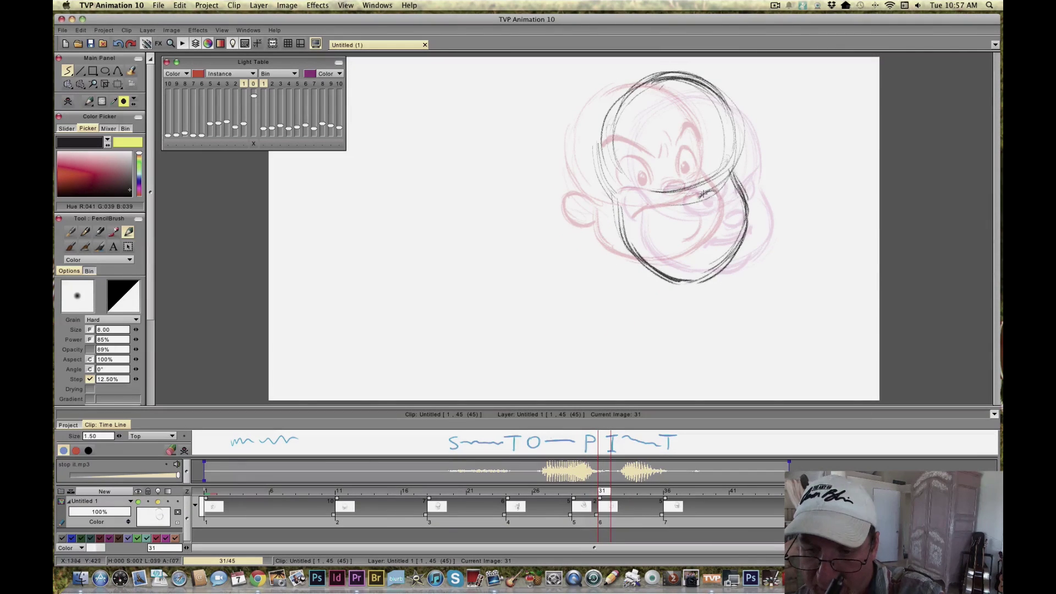
Step: Draw a small oval nose at the lower edge of the frame 31 cranium, flipping to compare
mouse_move(715, 190)
left_mouse_down()
mouse_move(704, 196)
mouse_move(714, 190)
left_mouse_up()
key("Left")
key("Right")
key("Left")
key("Right")
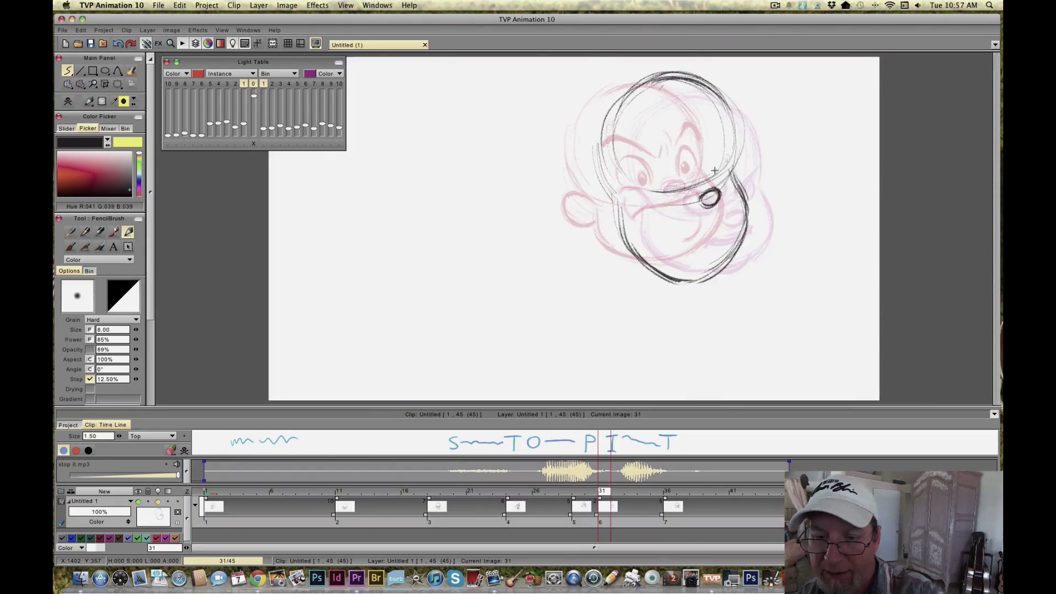
Step: Draw an open mouth below the frame 31 nose with a dark, hatched interior, flipping against the previous drawing
left_click_drag(694, 219, 721, 207)
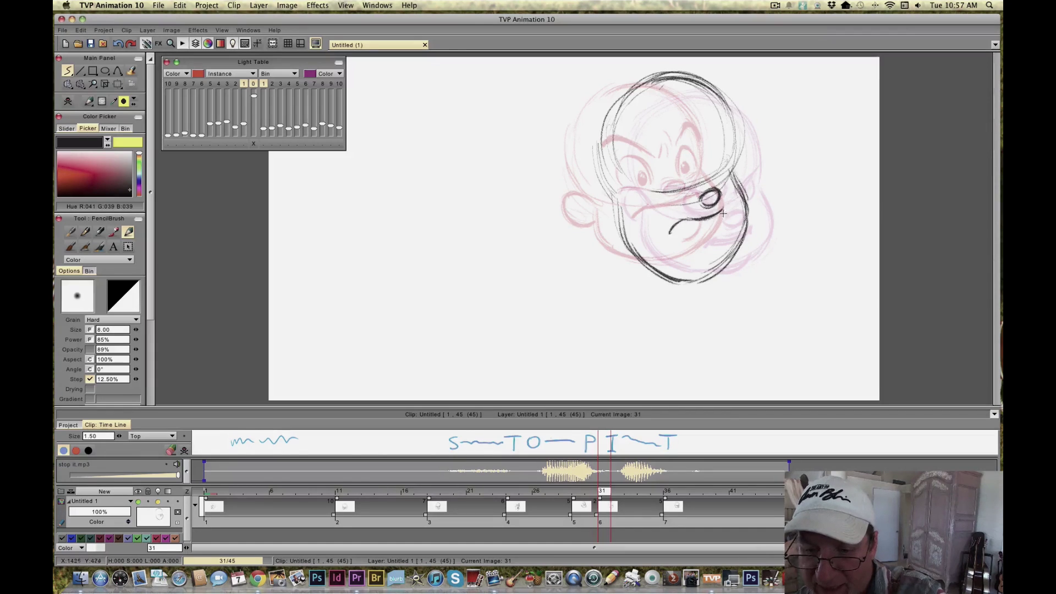
left_click_drag(725, 206, 725, 215)
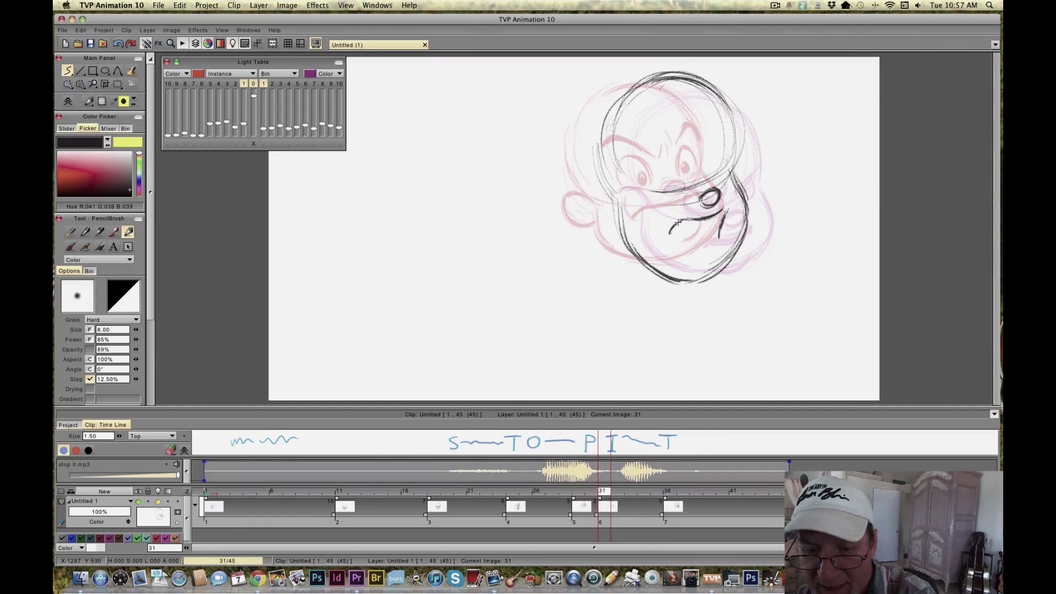
mouse_move(678, 237)
left_mouse_down()
mouse_move(722, 235)
mouse_move(685, 246)
mouse_move(711, 248)
mouse_move(718, 236)
mouse_move(703, 248)
left_mouse_up()
key("Left")
key("Right")
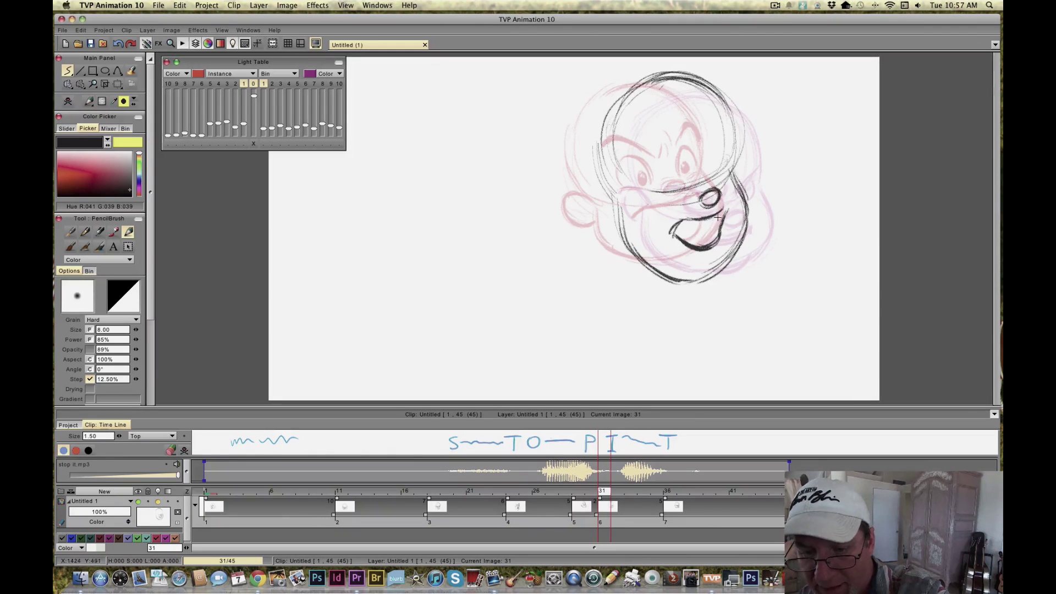
mouse_move(680, 223)
left_mouse_down()
mouse_move(708, 234)
mouse_move(684, 235)
mouse_move(717, 230)
mouse_move(707, 242)
mouse_move(716, 220)
mouse_move(679, 230)
left_mouse_up()
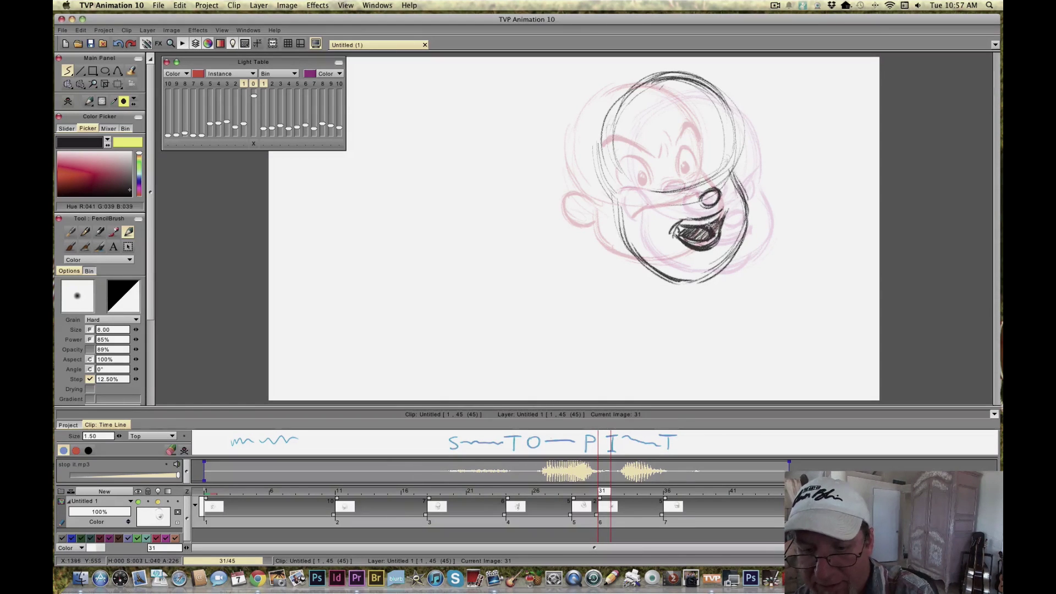
key("Left")
key("Right")
key("Left")
key("Right")
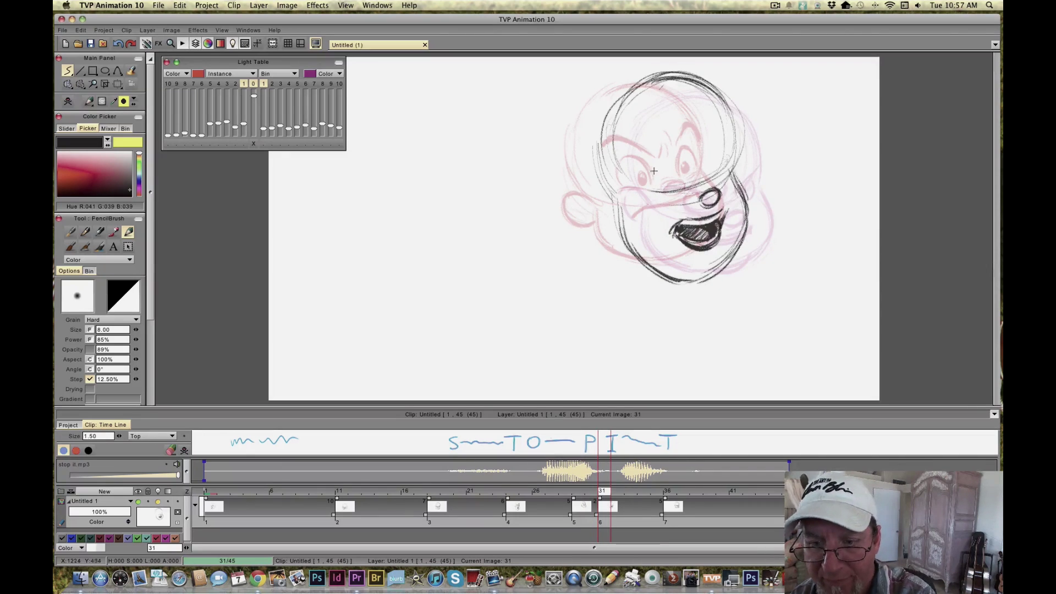
Step: Draw wide eyes with dark pupils and arched, angry brows on the frame 31 head, flipping to compare
left_click_drag(678, 188, 654, 191)
key("Left")
key("Right")
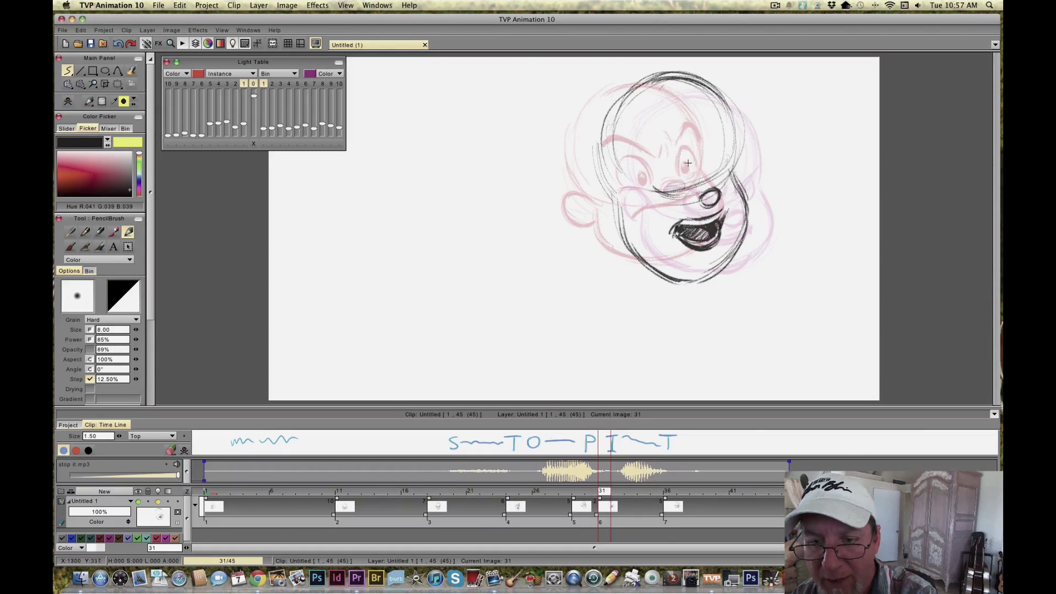
mouse_move(684, 155)
left_mouse_down()
mouse_move(654, 146)
mouse_move(686, 154)
mouse_move(736, 137)
mouse_move(690, 160)
mouse_move(683, 199)
mouse_move(685, 188)
left_mouse_up()
mouse_move(670, 189)
left_mouse_down()
mouse_move(687, 179)
mouse_move(657, 175)
mouse_move(676, 168)
mouse_move(725, 190)
left_mouse_up()
key("Left")
key("Right")
key("Left")
key("Right")
left_click_drag(674, 179, 720, 177)
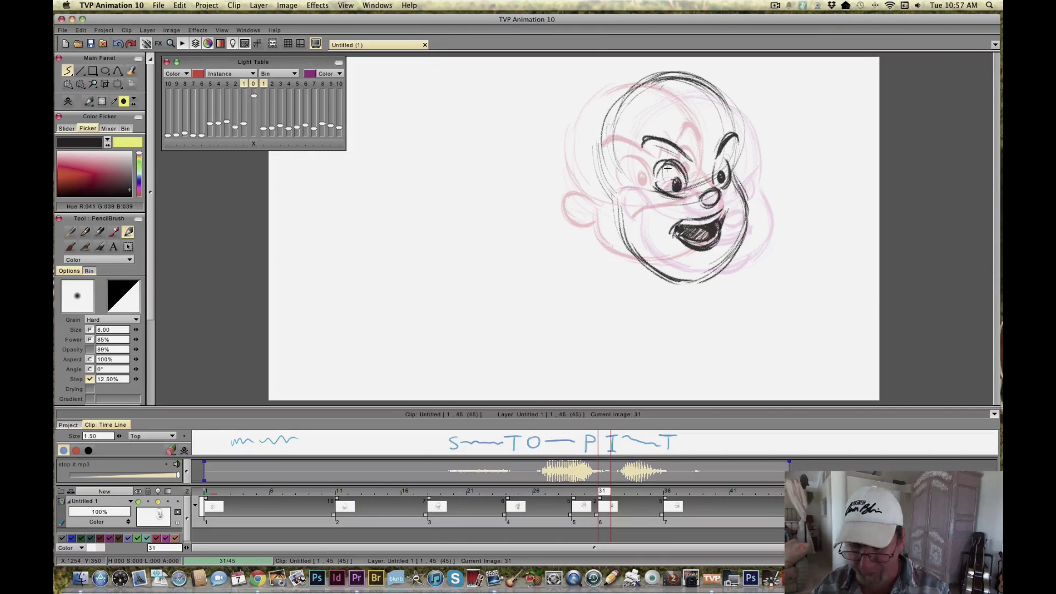
Step: Darken the eye outlines on the frame 31 head in the enlarged view, flipping repeatedly through the neighbouring drawings
key("Tab")
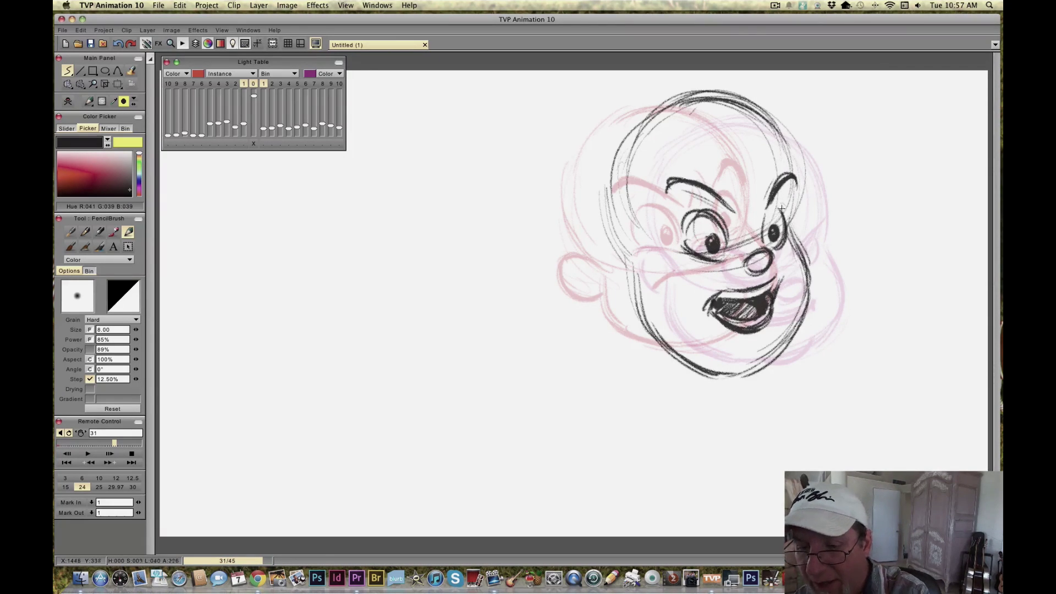
left_click_drag(783, 221, 768, 205)
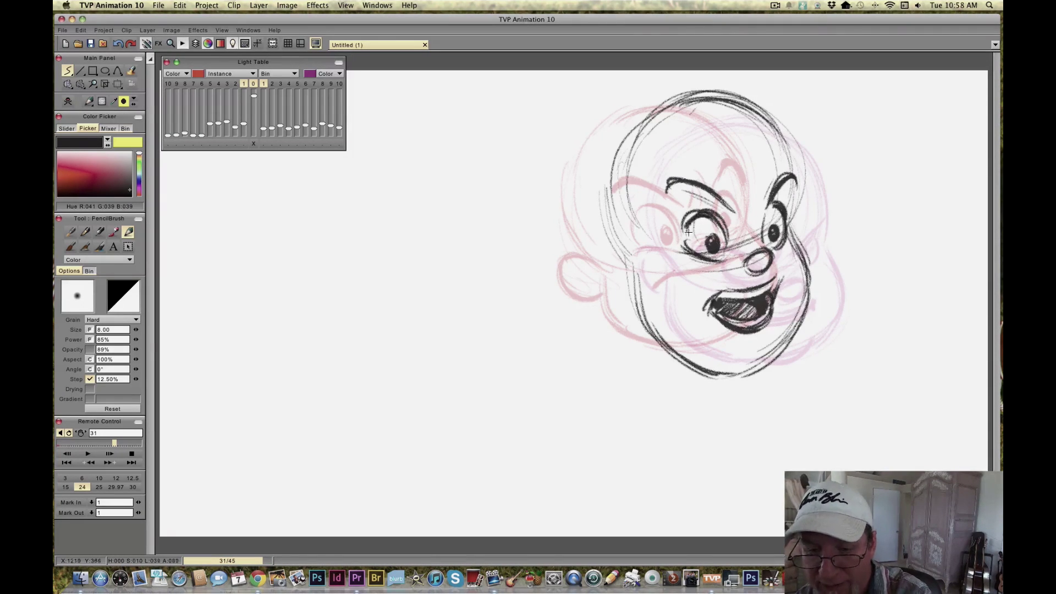
key("Left")
key("Right")
key("Left")
key("Right")
key("Left")
key("Left")
key("Right")
key("Right")
key("Left")
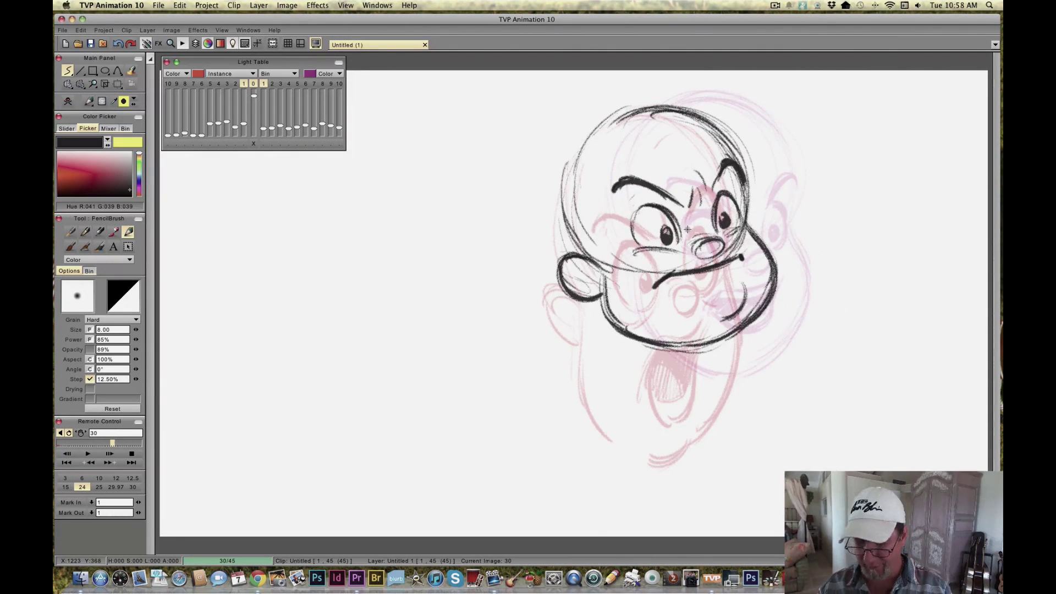
key("ctrl+t")
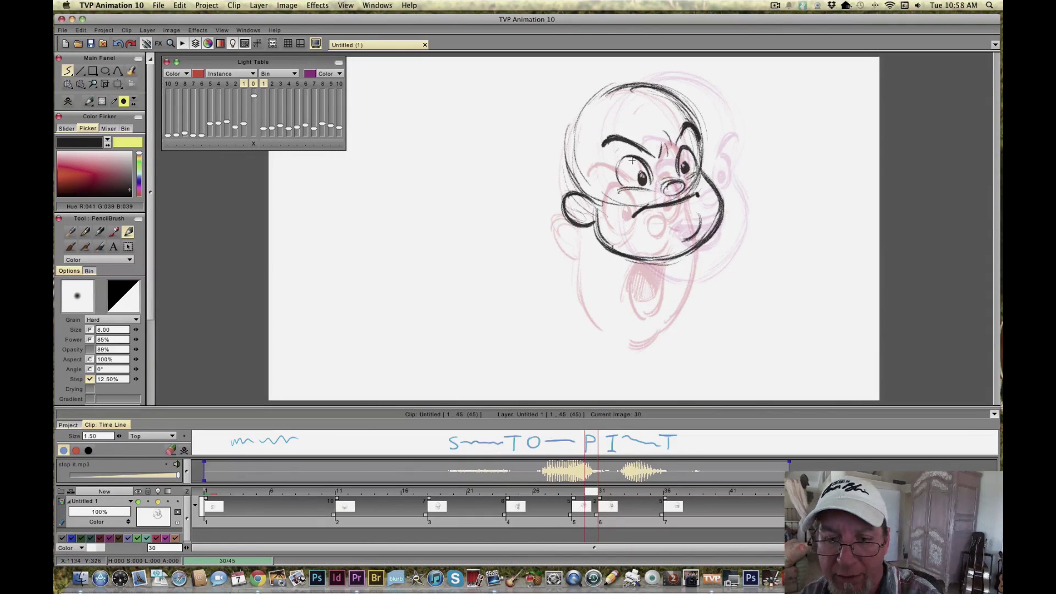
left_click(622, 163)
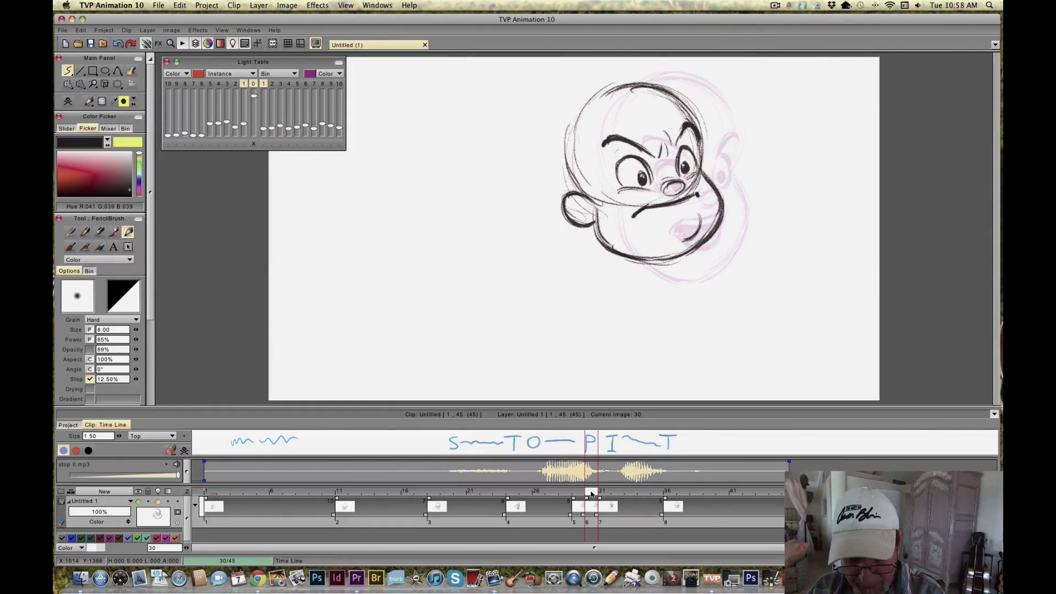
left_click_drag(591, 493, 588, 491)
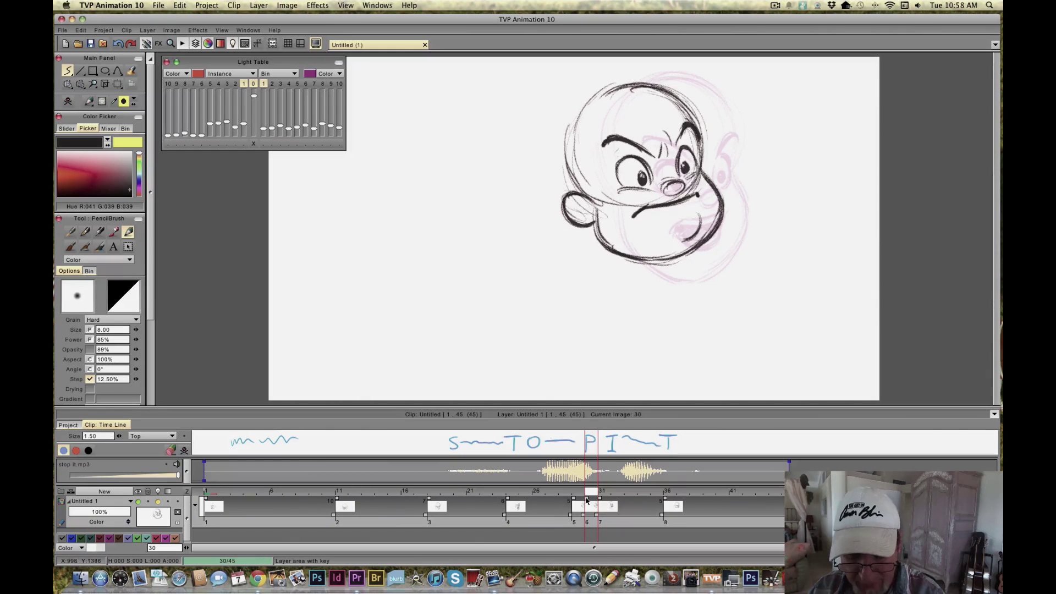
left_click(587, 500)
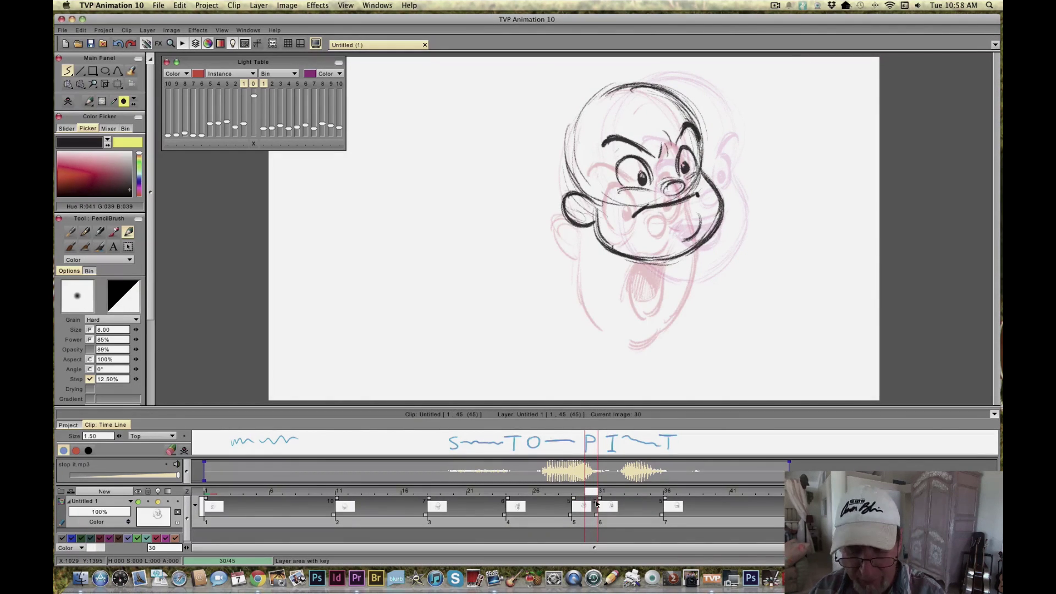
Step: Return to the early frames and play back the scene to check the timing of the key drawings
mouse_move(588, 492)
left_mouse_down()
mouse_move(552, 492)
mouse_move(695, 498)
mouse_move(350, 506)
mouse_move(731, 498)
mouse_move(290, 497)
mouse_move(735, 498)
mouse_move(273, 498)
left_mouse_up()
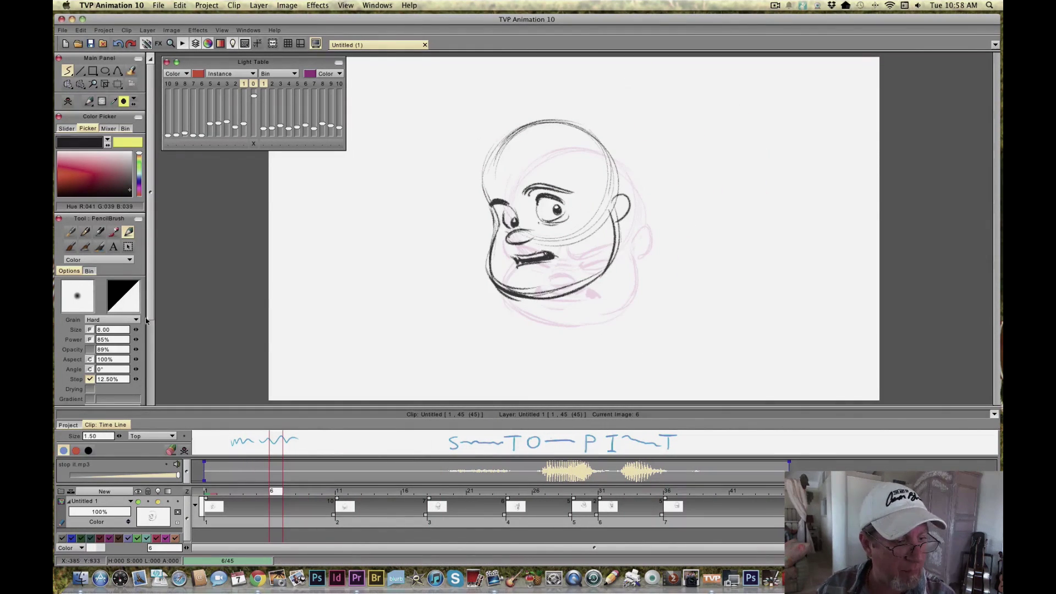
scroll(145, 383, "down", 3)
scroll(146, 383, "down", 2)
left_click(87, 337)
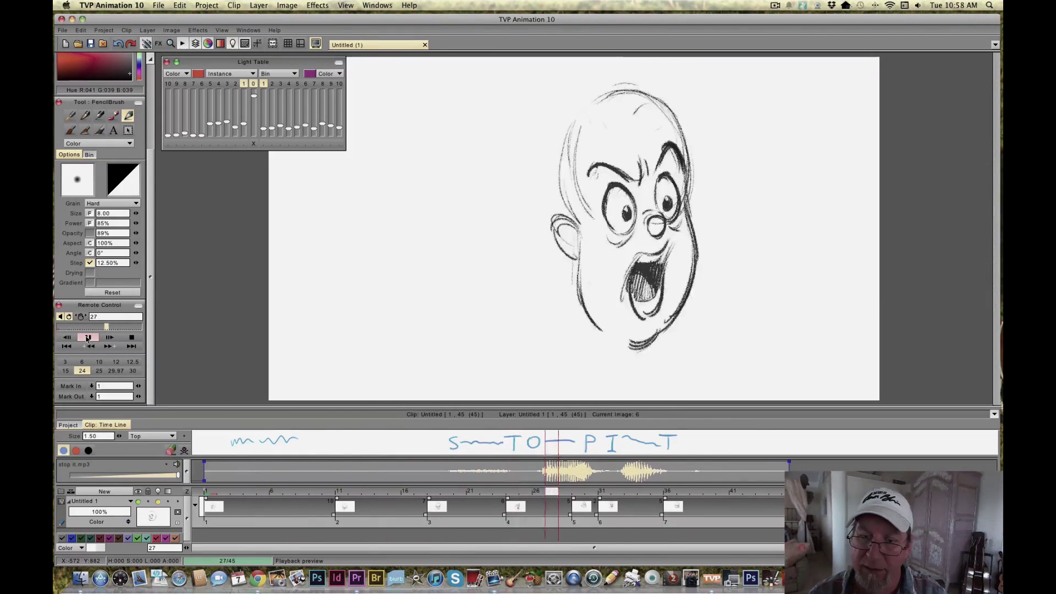
left_click(143, 346)
Step: Start a blank drawing on frame 7 and sketch the round cranium between the two light-table poses
left_click(236, 508)
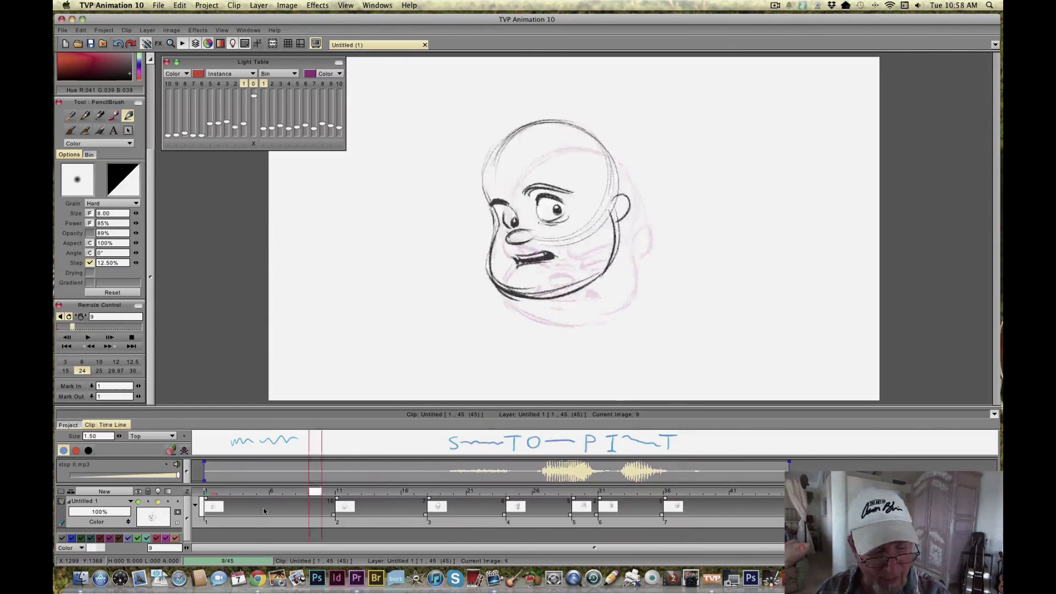
mouse_move(255, 508)
left_mouse_down()
mouse_move(365, 506)
mouse_move(229, 504)
mouse_move(355, 505)
mouse_move(290, 507)
mouse_move(330, 513)
mouse_move(303, 513)
mouse_move(297, 501)
left_mouse_up()
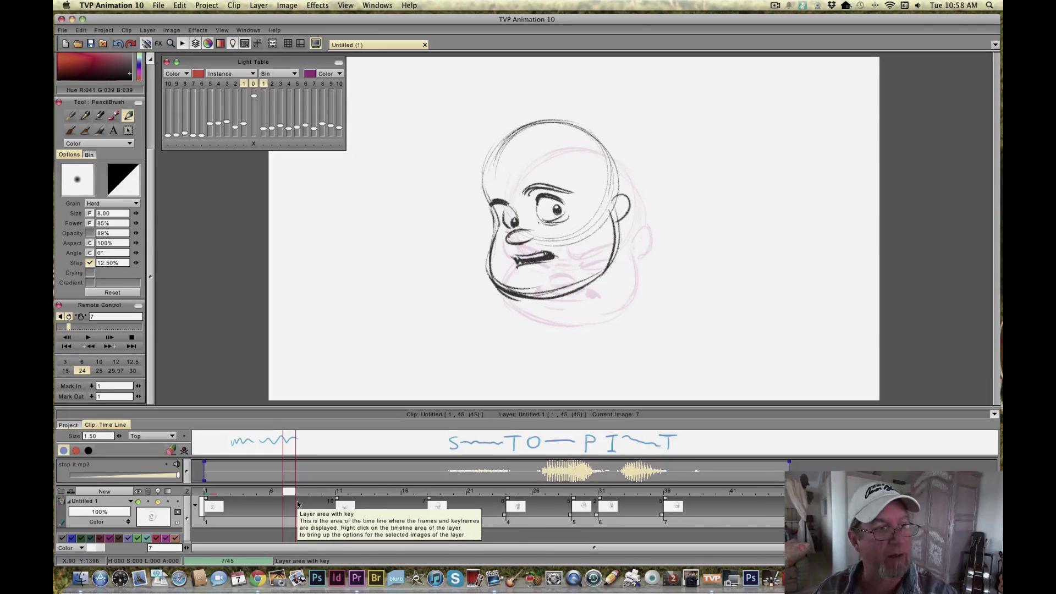
scroll(157, 144, "up", 4)
scroll(157, 144, "up", 1)
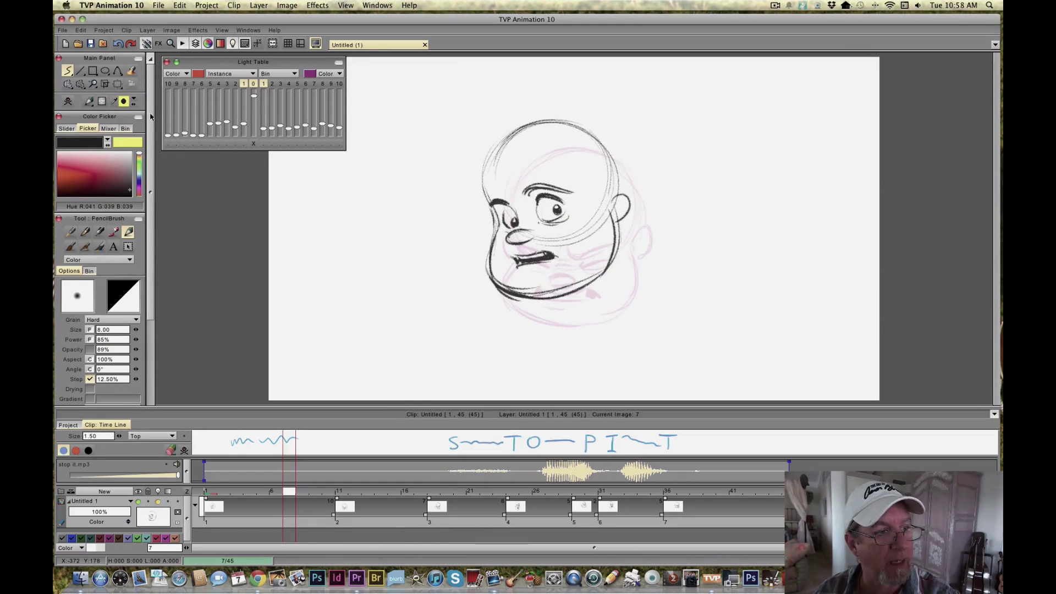
left_click(67, 101)
mouse_move(632, 162)
left_mouse_down()
mouse_move(577, 138)
mouse_move(540, 140)
left_mouse_up()
mouse_move(510, 176)
left_mouse_down()
mouse_move(509, 244)
mouse_move(569, 139)
mouse_move(626, 151)
mouse_move(637, 220)
mouse_move(610, 254)
left_mouse_up()
left_click_drag(623, 147, 496, 167)
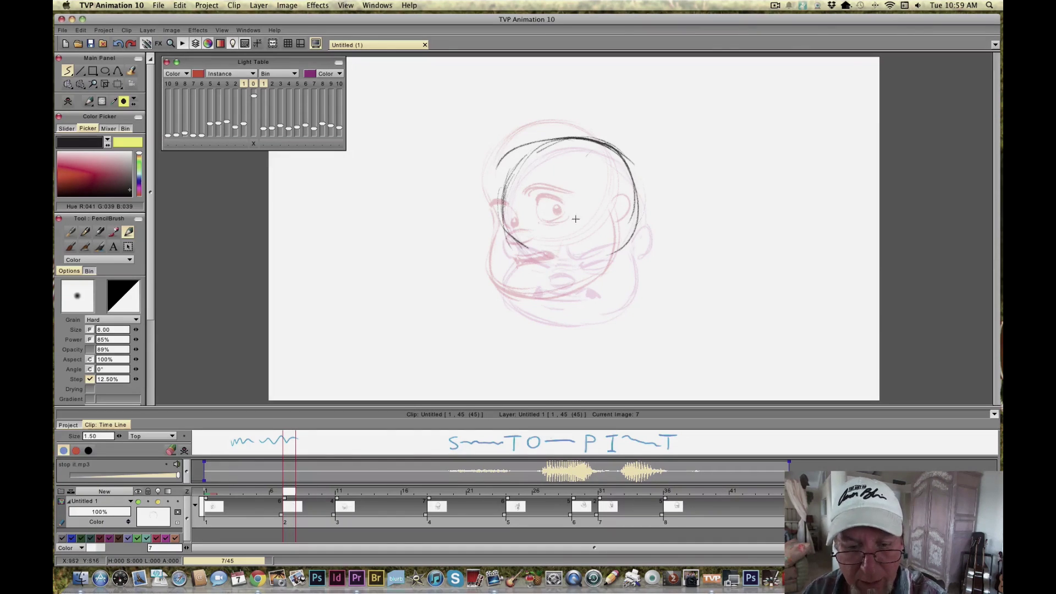
mouse_move(585, 243)
left_mouse_down()
mouse_move(525, 245)
mouse_move(558, 248)
mouse_move(539, 248)
left_mouse_up()
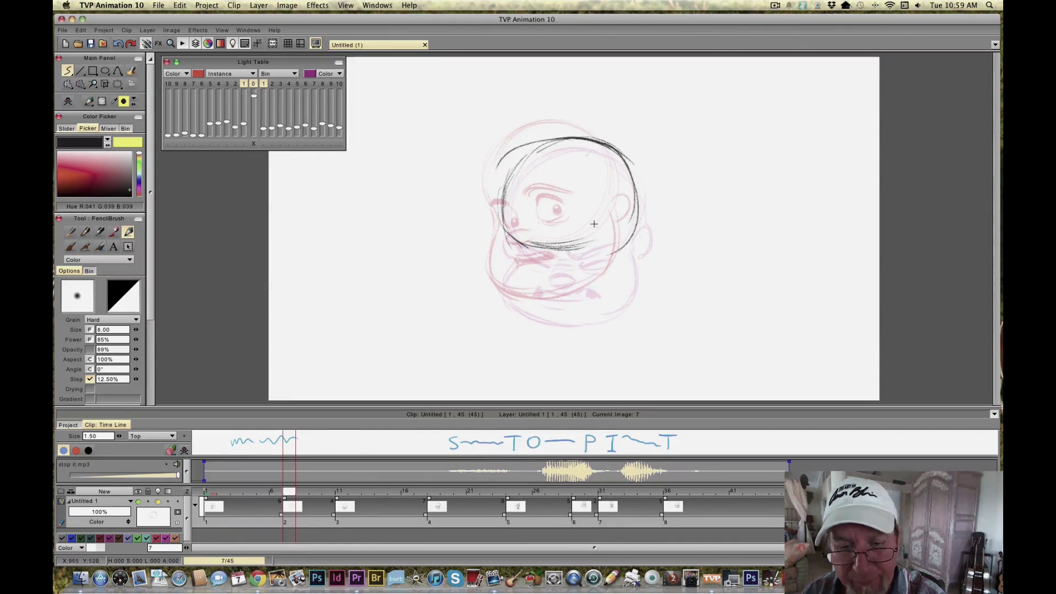
Step: Draw lowered brows, a small oval nose and the wide, rounded jaw on the frame 7 head
left_click_drag(602, 220, 572, 230)
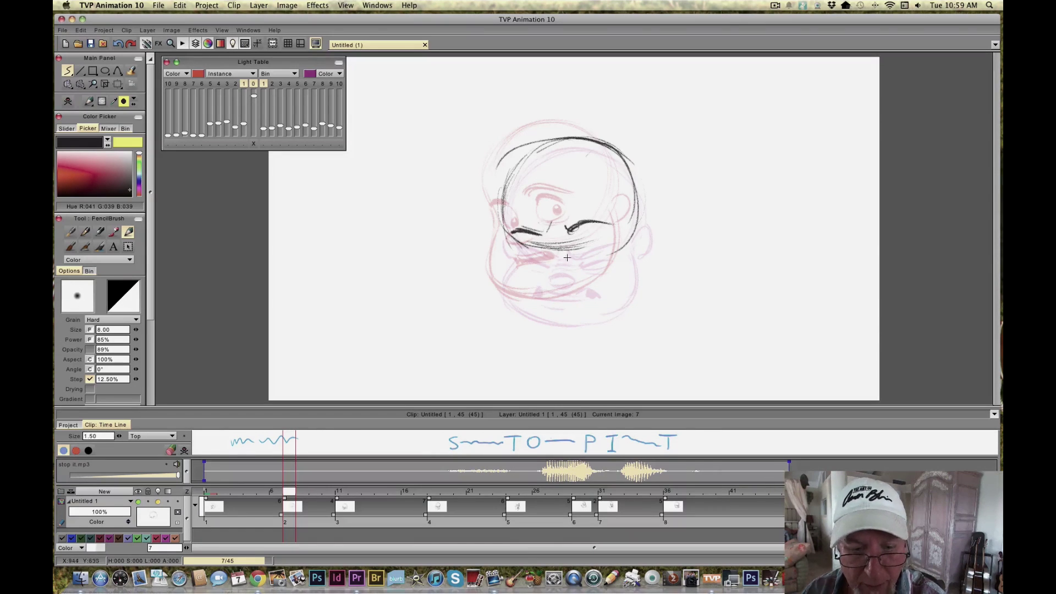
mouse_move(539, 258)
left_mouse_down()
mouse_move(500, 260)
mouse_move(493, 288)
mouse_move(497, 265)
mouse_move(521, 305)
mouse_move(547, 314)
left_mouse_up()
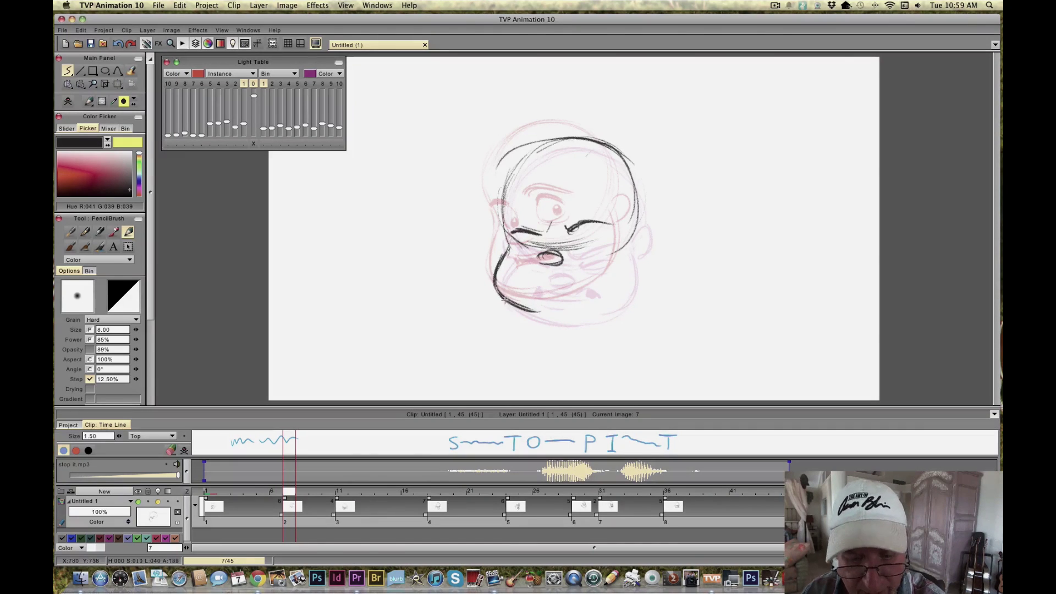
mouse_move(627, 235)
left_mouse_down()
mouse_move(614, 289)
mouse_move(561, 311)
left_mouse_up()
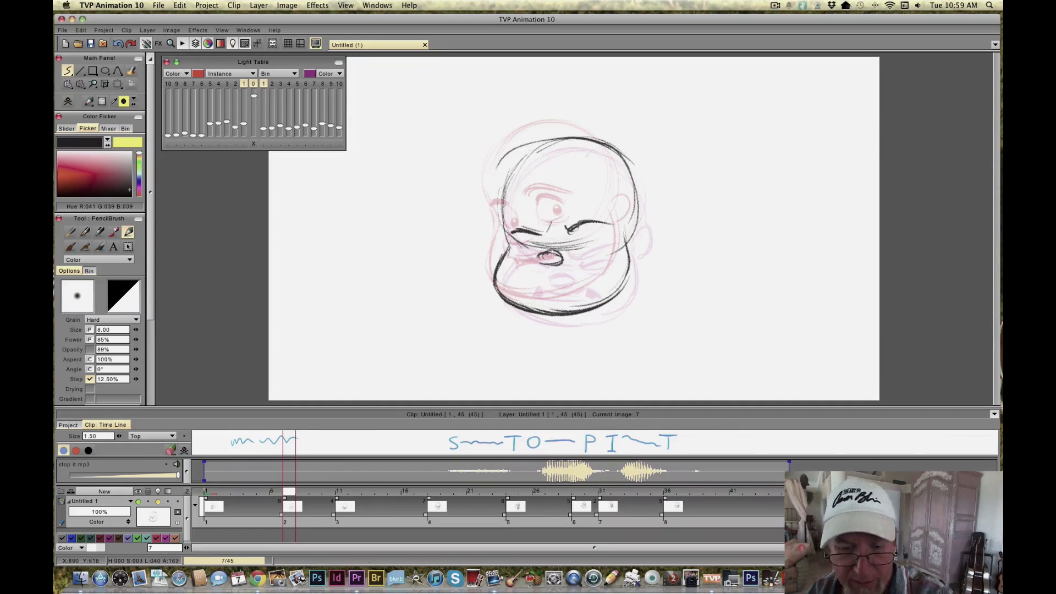
Step: Draw a gritted mouth with dark corners, narrowed eyes with pupils and an ear on the frame 7 head
mouse_move(536, 270)
left_mouse_down()
mouse_move(591, 282)
mouse_move(526, 284)
mouse_move(586, 279)
mouse_move(533, 277)
left_mouse_up()
key("Left")
key("Right")
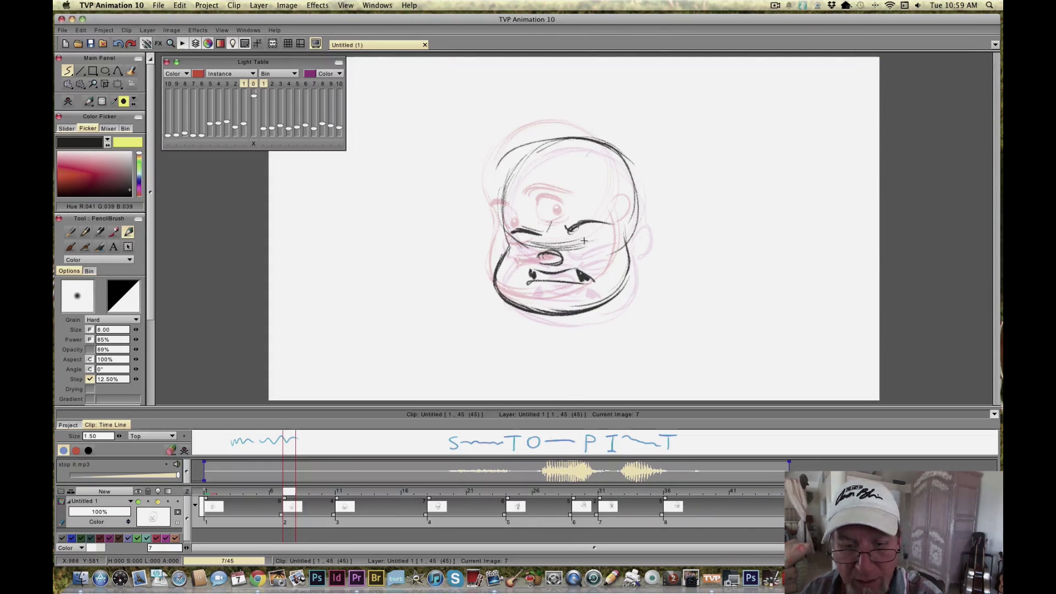
left_click_drag(598, 245, 522, 244)
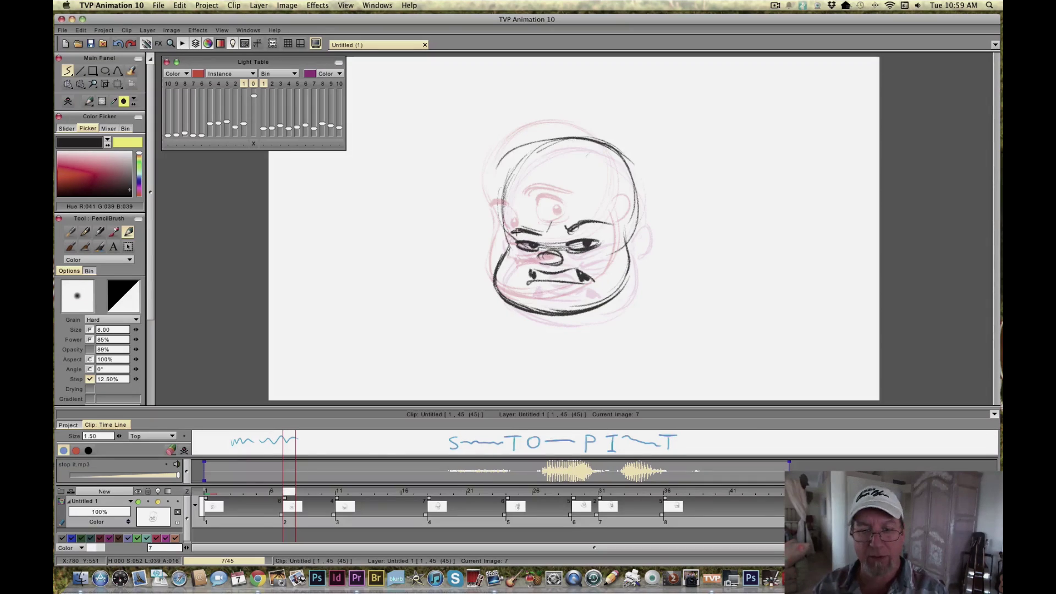
mouse_move(636, 215)
left_mouse_down()
mouse_move(644, 231)
mouse_move(630, 247)
left_mouse_up()
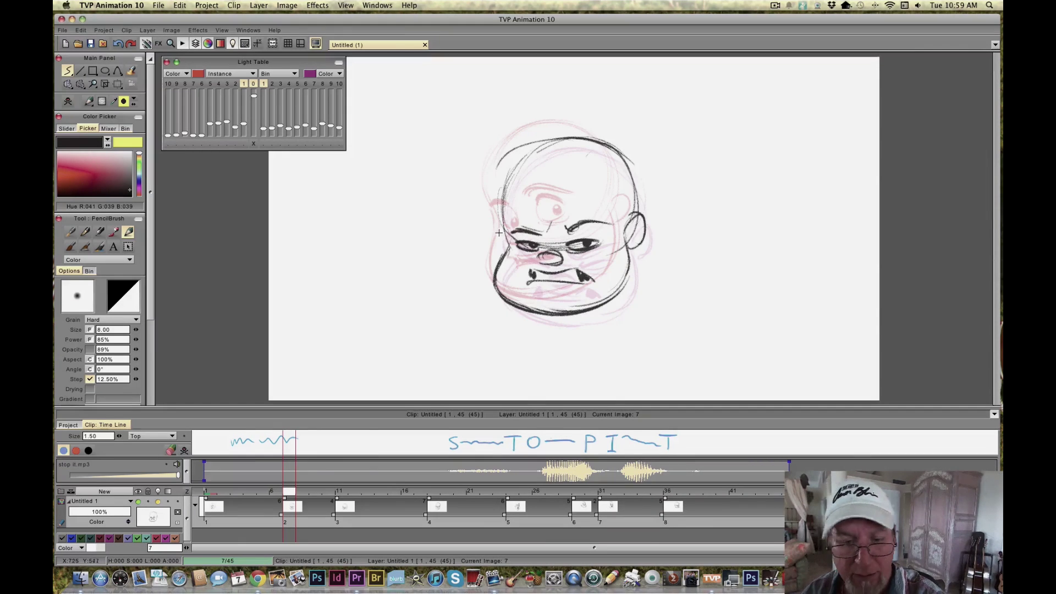
Step: Flip through the drawings around frame 7 to check the motion, ending on frame 21
key("Right")
key("Right")
key("Right")
key("Right")
key("Right")
key("Right")
key("Right")
key("Right")
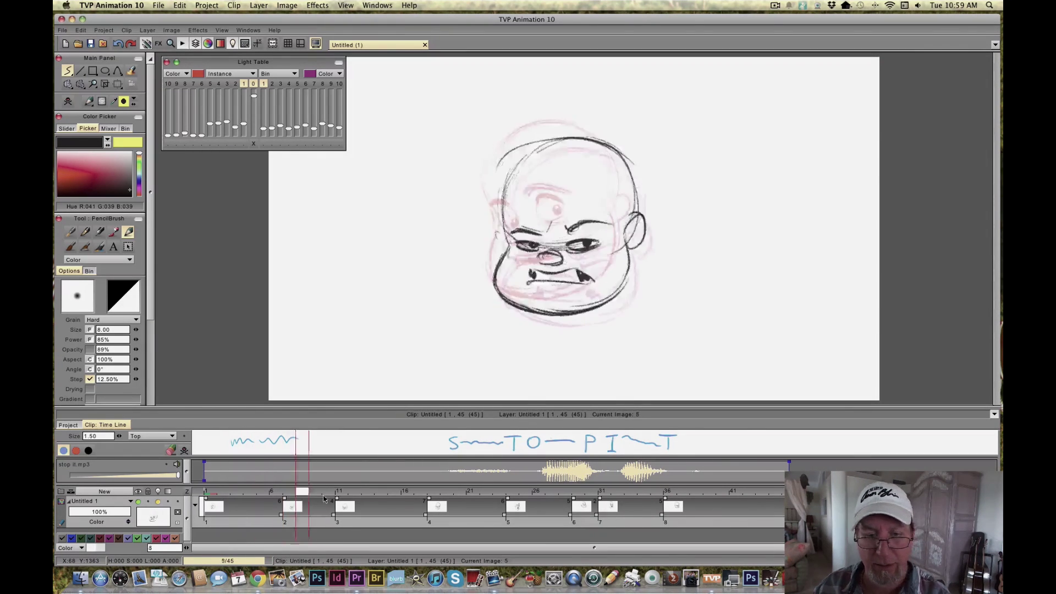
key("Left")
key("Left")
key("Left")
key("Left")
key("Left")
key("Left")
key("Left")
key("Left")
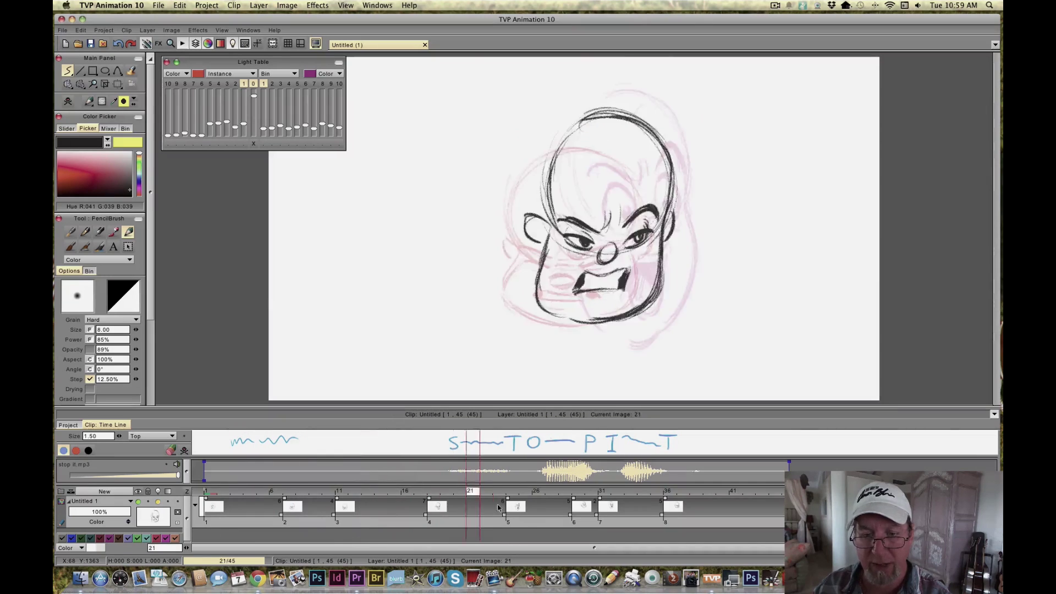
mouse_move(318, 520)
left_mouse_down()
mouse_move(511, 515)
mouse_move(426, 514)
mouse_move(477, 515)
left_mouse_up()
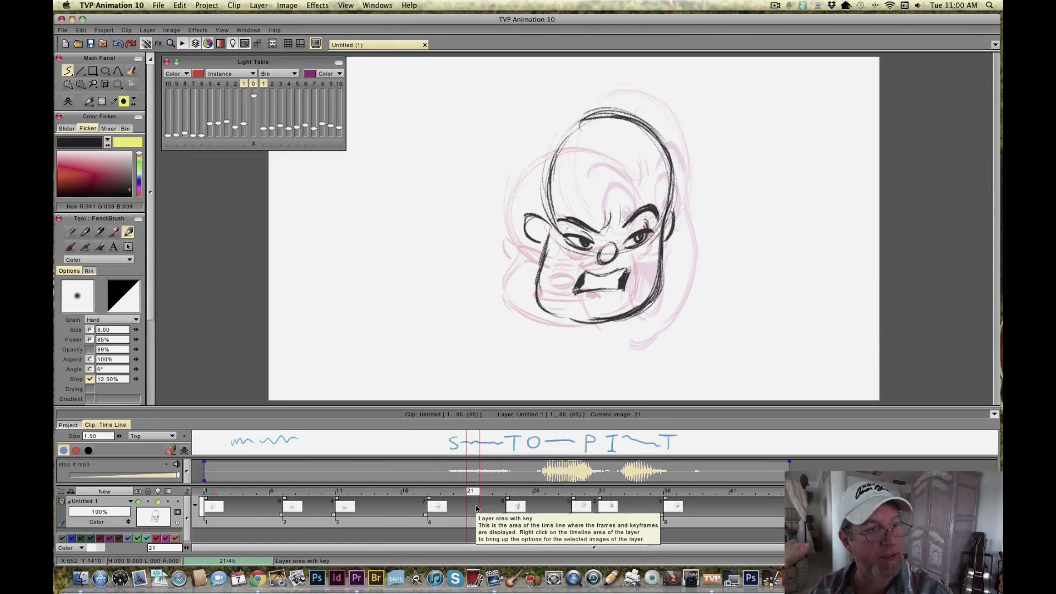
key("Return")
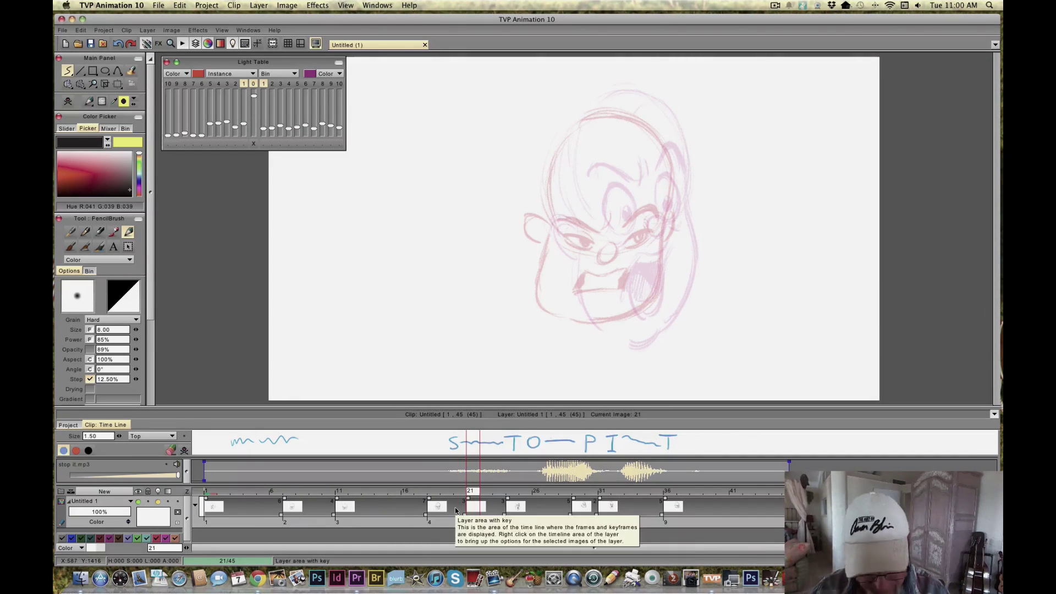
left_click(355, 506)
left_click_drag(355, 489, 473, 487)
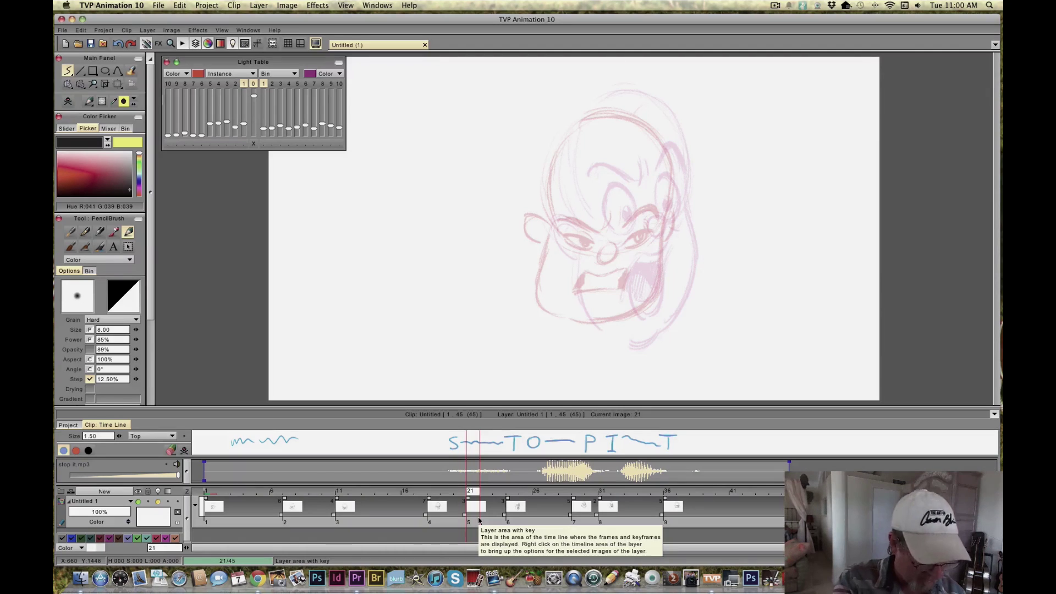
key("ctrl+z")
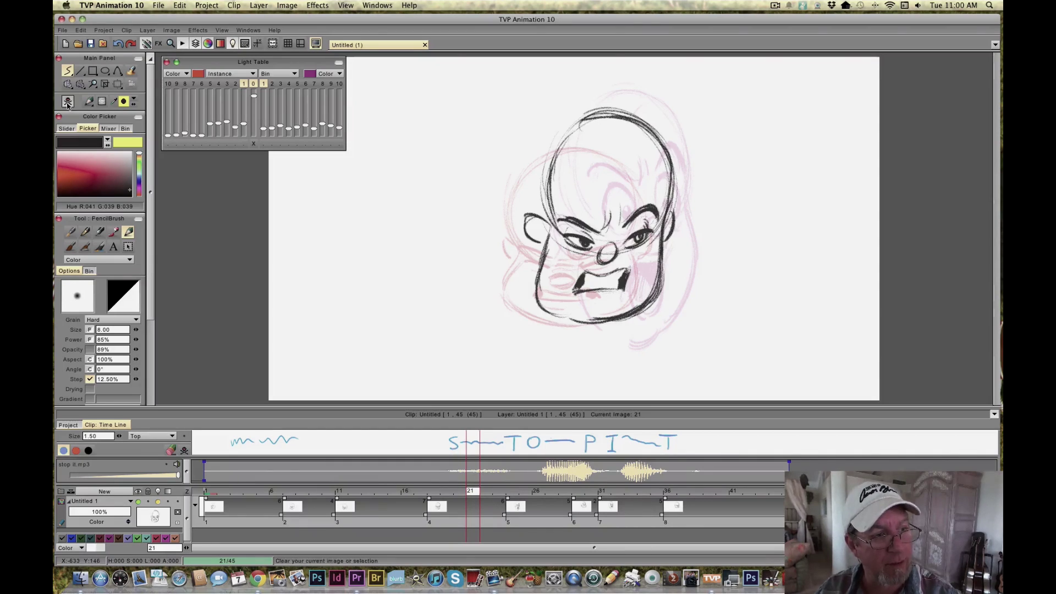
Step: Start a blank drawing on frame 21 and sketch the tall cranium, flipping against the previous drawing
left_click(67, 102)
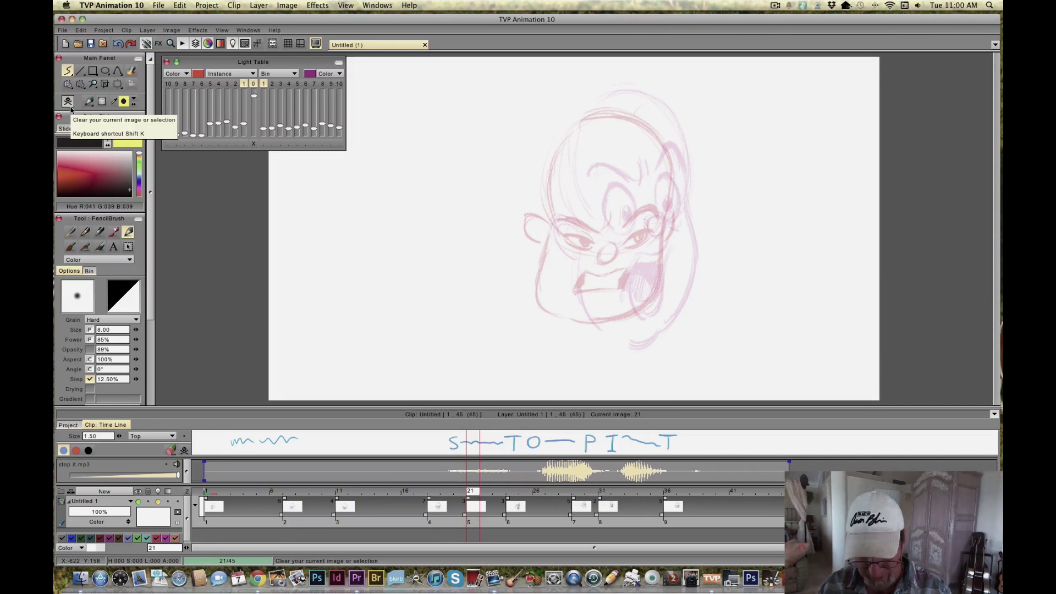
mouse_move(661, 118)
left_mouse_down()
mouse_move(624, 96)
mouse_move(589, 105)
mouse_move(675, 209)
mouse_move(624, 94)
mouse_move(576, 112)
left_mouse_up()
mouse_move(548, 155)
left_mouse_down()
mouse_move(551, 212)
mouse_move(576, 223)
left_mouse_up()
left_click_drag(572, 108, 615, 103)
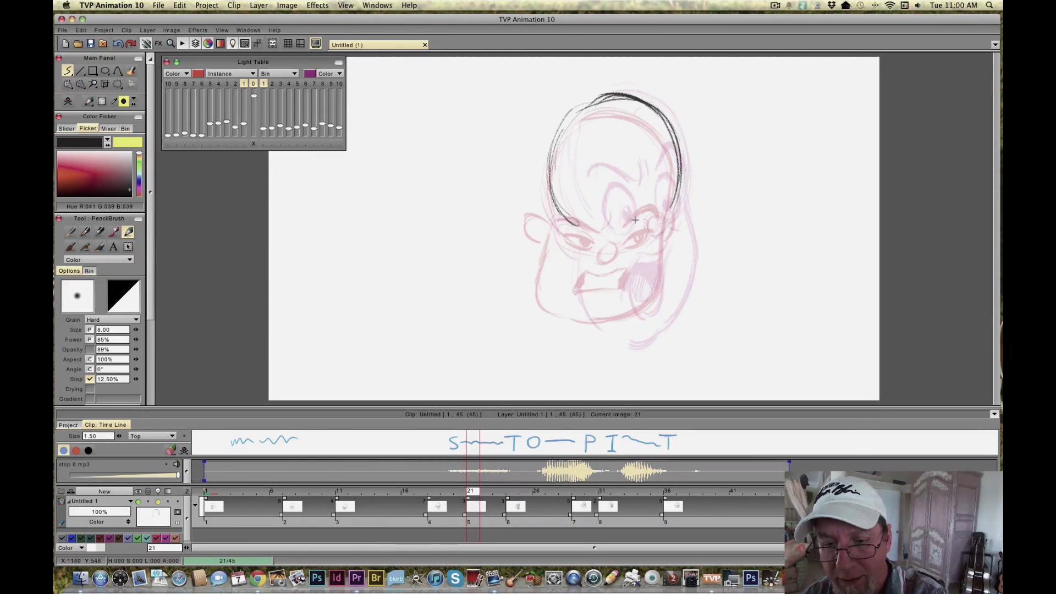
key("Left")
key("Right")
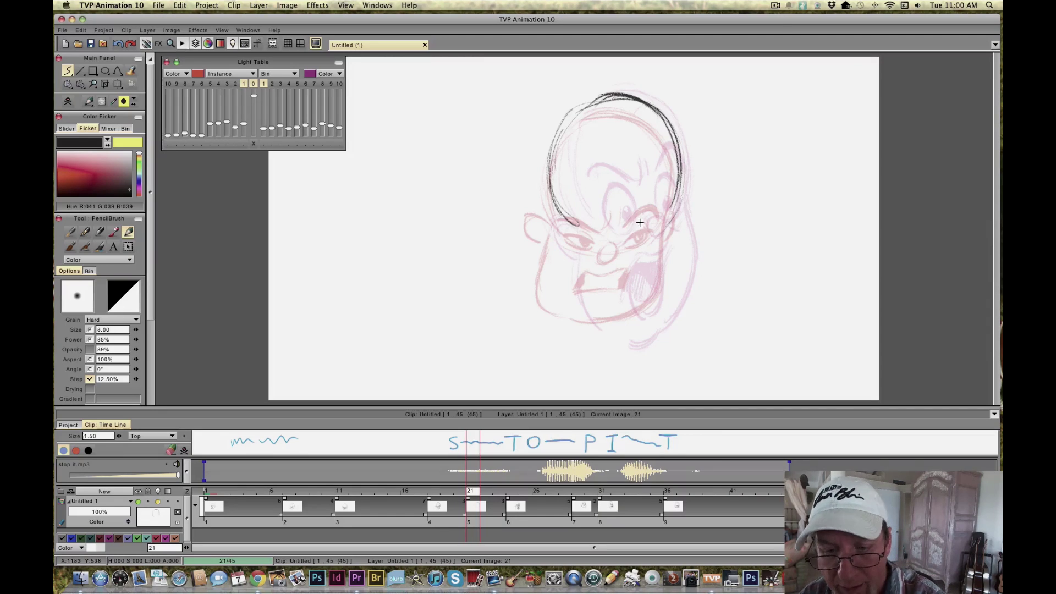
Step: Draw a small round nose at the lower edge of the frame 21 cranium, flipping to compare
left_click_drag(643, 230, 630, 241)
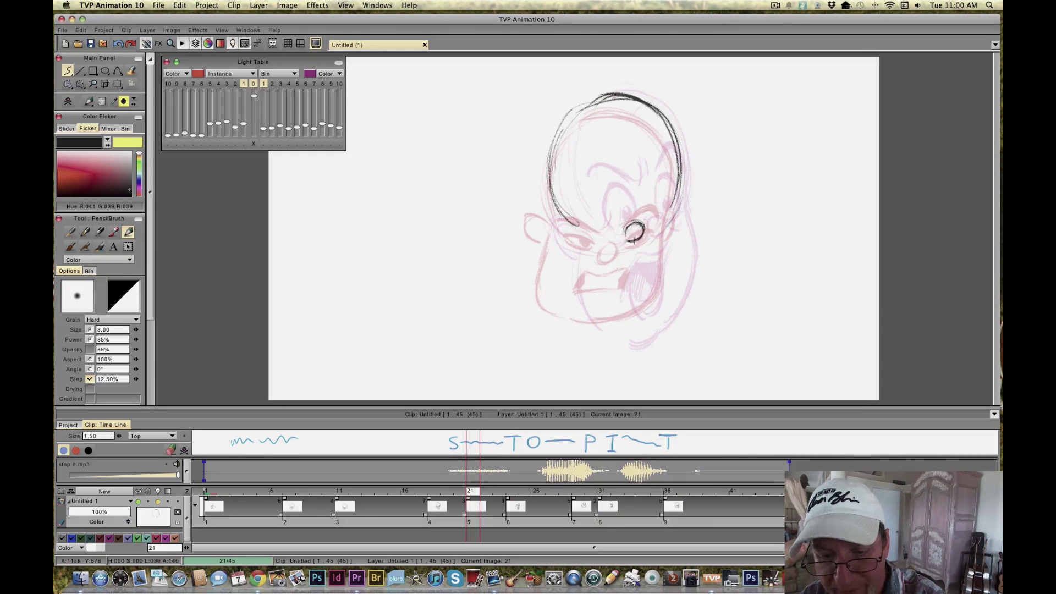
key("Left")
key("Right")
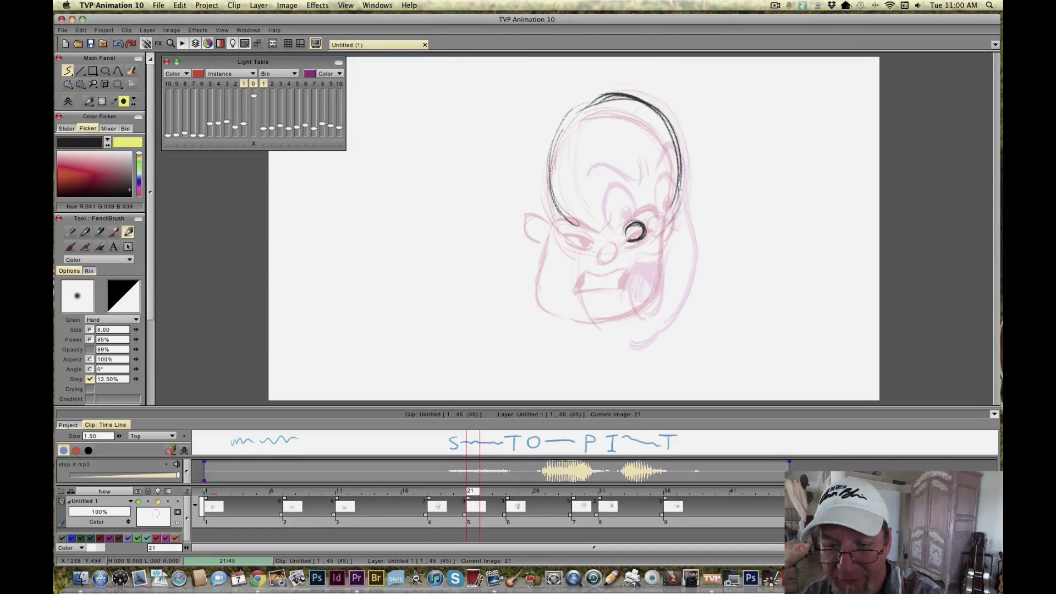
Step: Draw the right cheek line down from the frame 21 cranium, flipping repeatedly against the previous drawing
left_click_drag(672, 197, 681, 278)
key("Left")
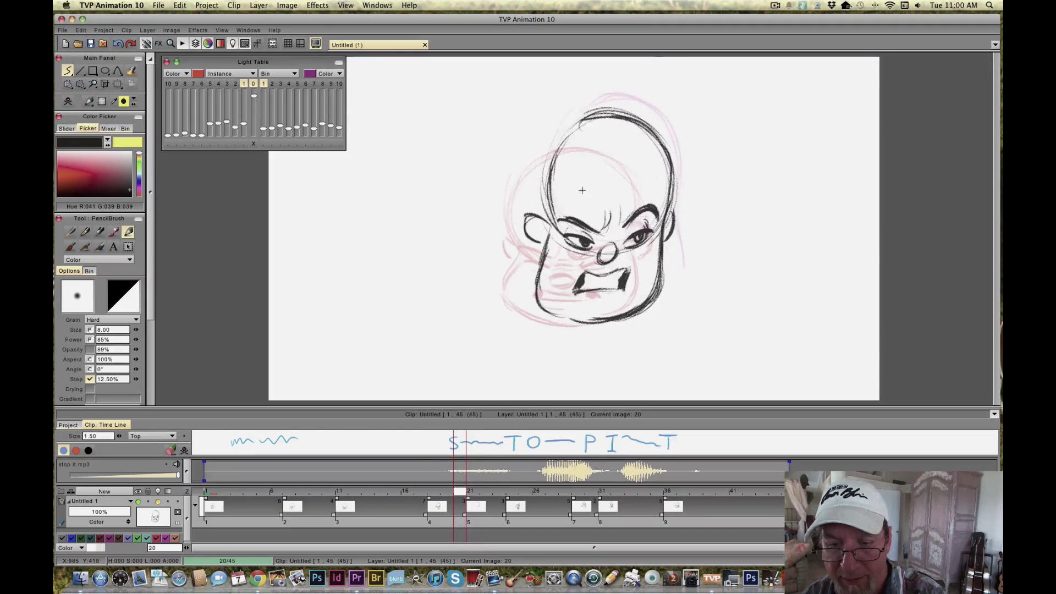
key("Right")
key("Left")
key("Right")
key("Left")
key("Right")
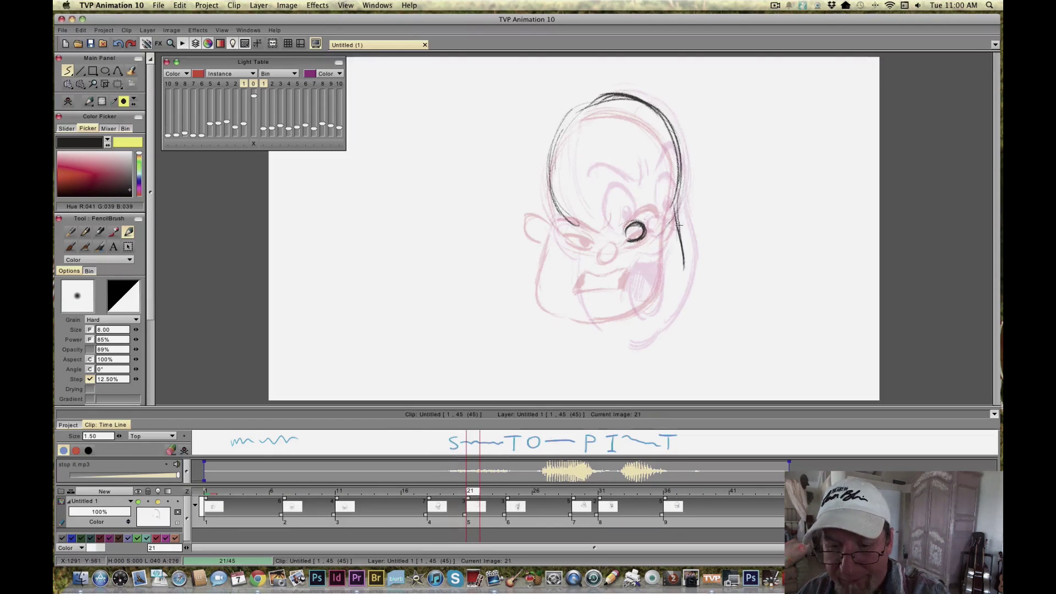
Step: Complete the rounded jaw and left cheek outline of the frame 21 head, flipping to compare
left_click_drag(684, 257, 665, 297)
mouse_move(684, 255)
left_mouse_down()
mouse_move(654, 296)
mouse_move(610, 312)
left_mouse_up()
key("Left")
key("Right")
mouse_move(561, 216)
left_mouse_down()
mouse_move(550, 285)
mouse_move(573, 297)
left_mouse_up()
left_click_drag(551, 263, 596, 308)
key("Left")
key("Right")
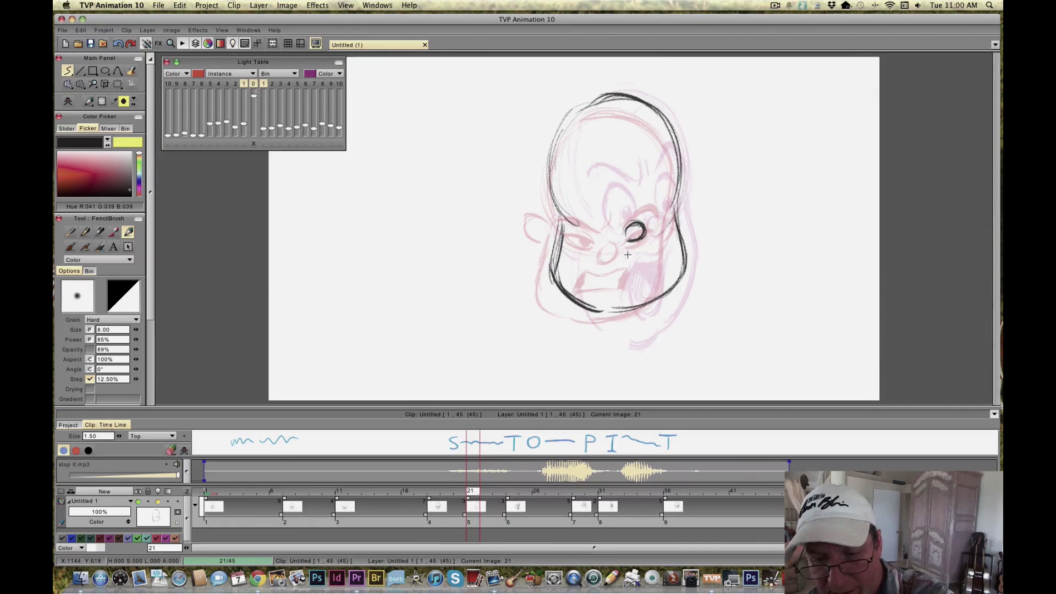
Step: Draw a tilted, gritted mouth with dark corners below the frame 21 nose, flipping to compare
left_click_drag(622, 250, 598, 268)
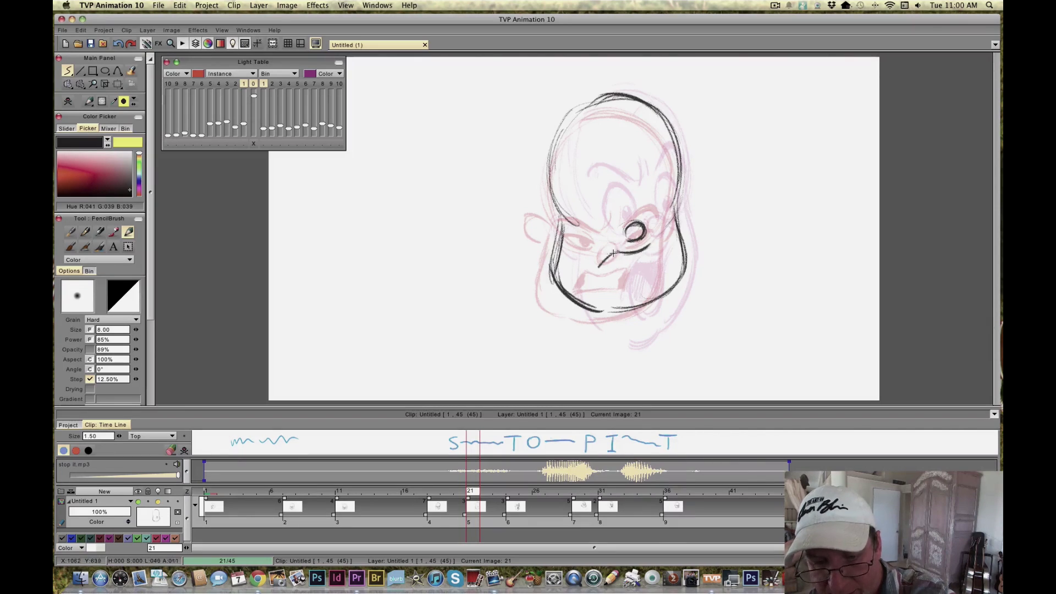
mouse_move(651, 264)
left_mouse_down()
mouse_move(612, 272)
mouse_move(612, 257)
left_mouse_up()
key("Left")
key("Right")
key("Left")
key("Right")
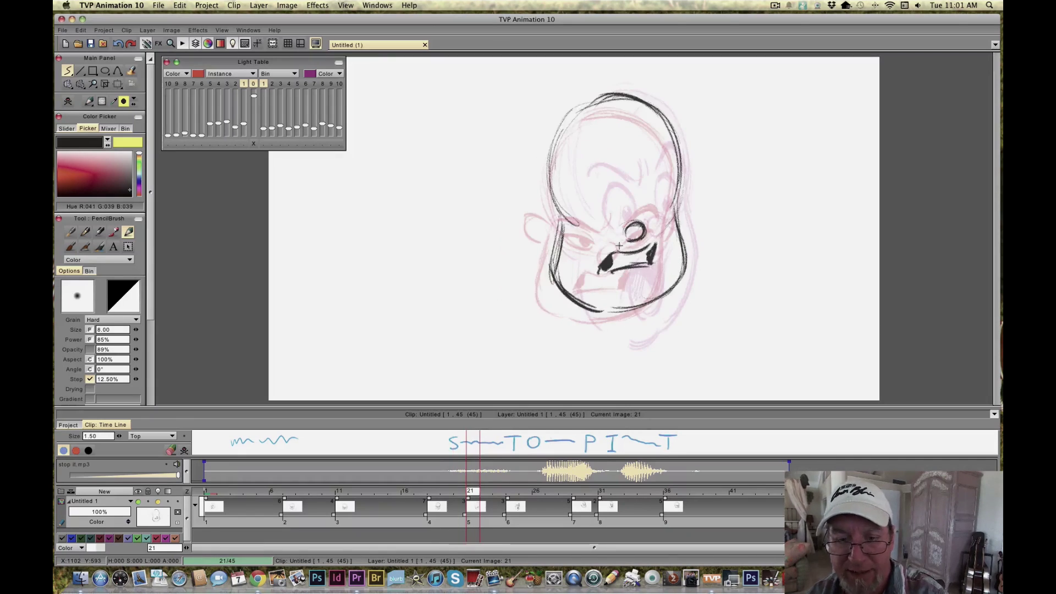
key("Left")
key("Right")
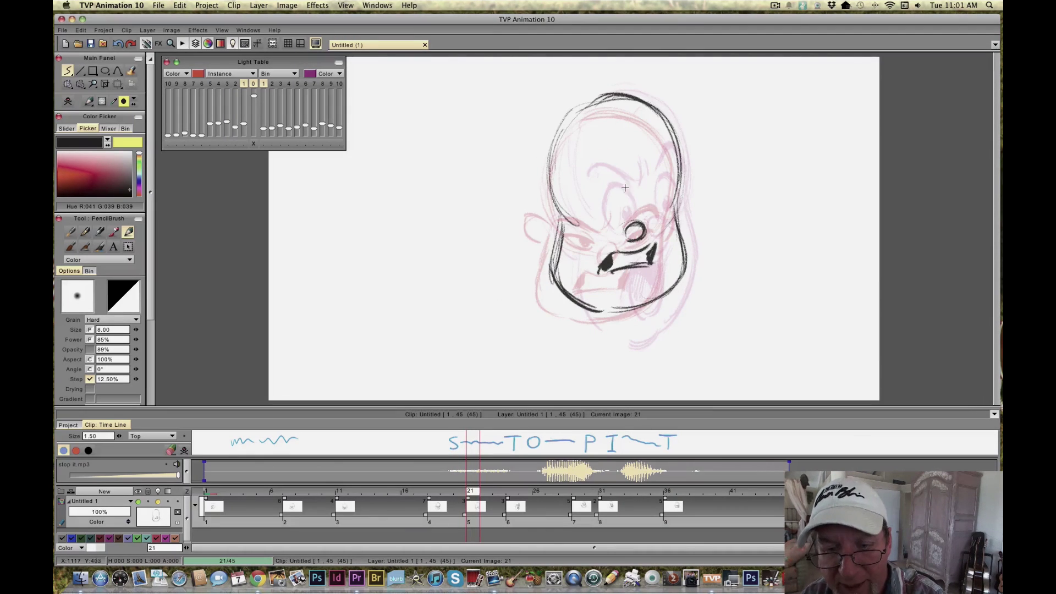
Step: Draw thick, arched angry brows on the frame 21 forehead, flipping against the previous drawing
mouse_move(629, 194)
left_mouse_down()
mouse_move(626, 206)
mouse_move(574, 196)
mouse_move(614, 202)
mouse_move(620, 186)
left_mouse_up()
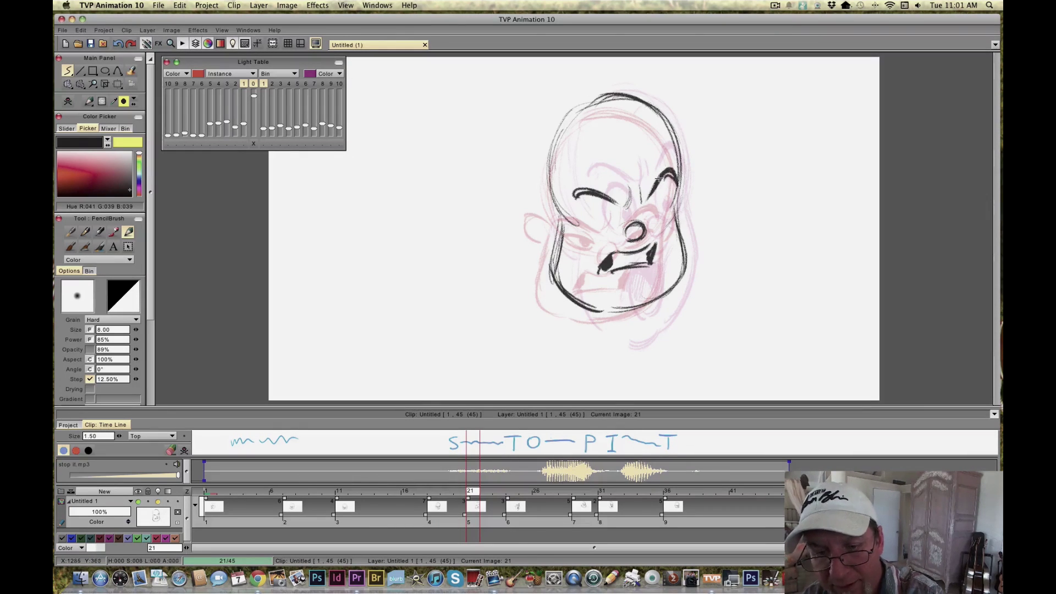
key("Left")
key("Right")
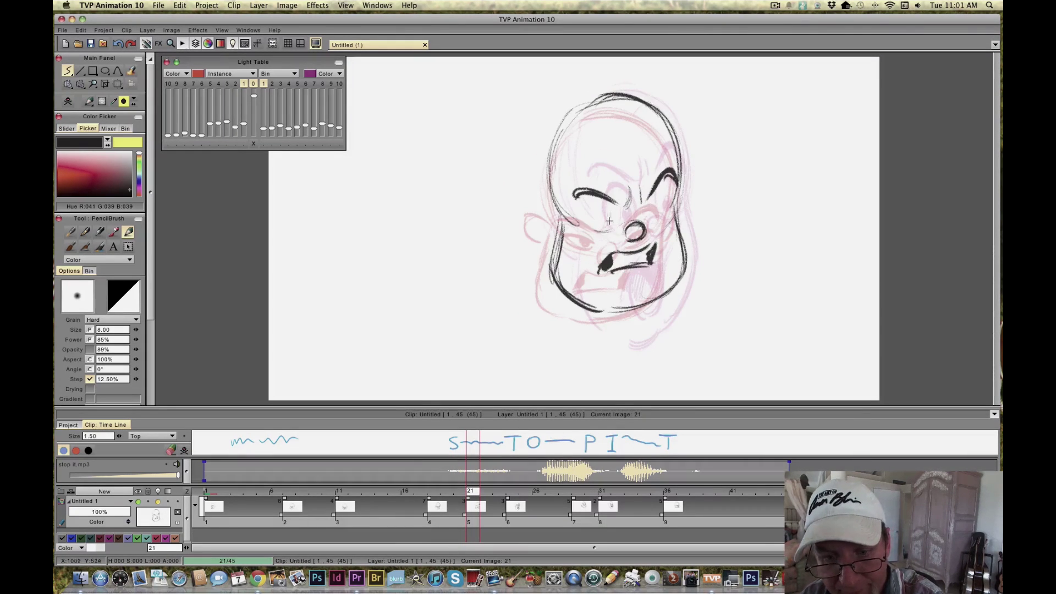
Step: Draw the lower contour of the left eye beneath the frame 21 brow, flipping against the neighbouring drawings
left_click_drag(607, 232, 605, 226)
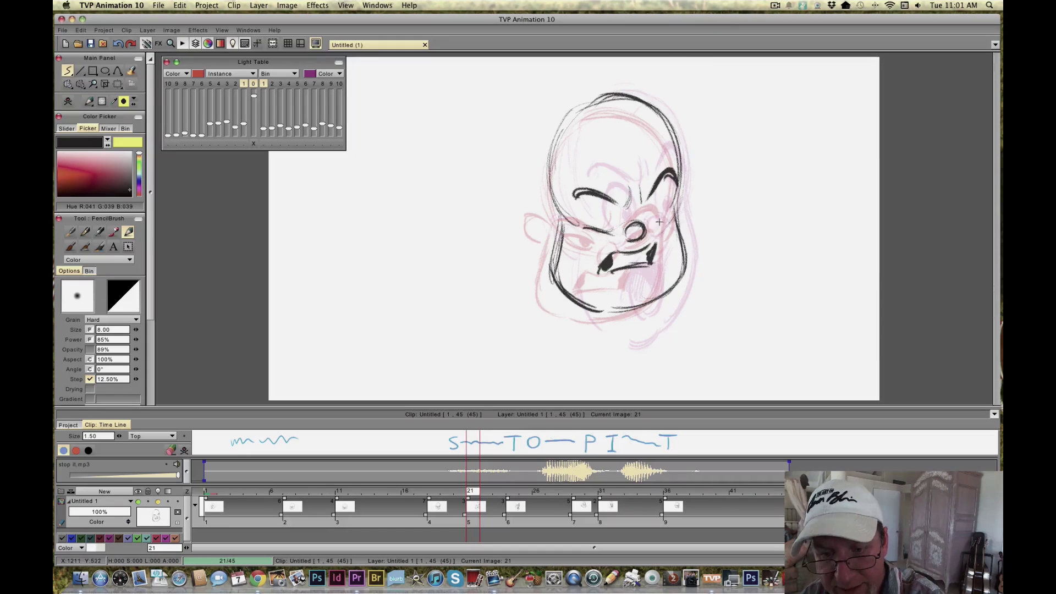
left_click_drag(675, 206, 664, 276)
key("Right")
key("Left")
key("Left")
key("Right")
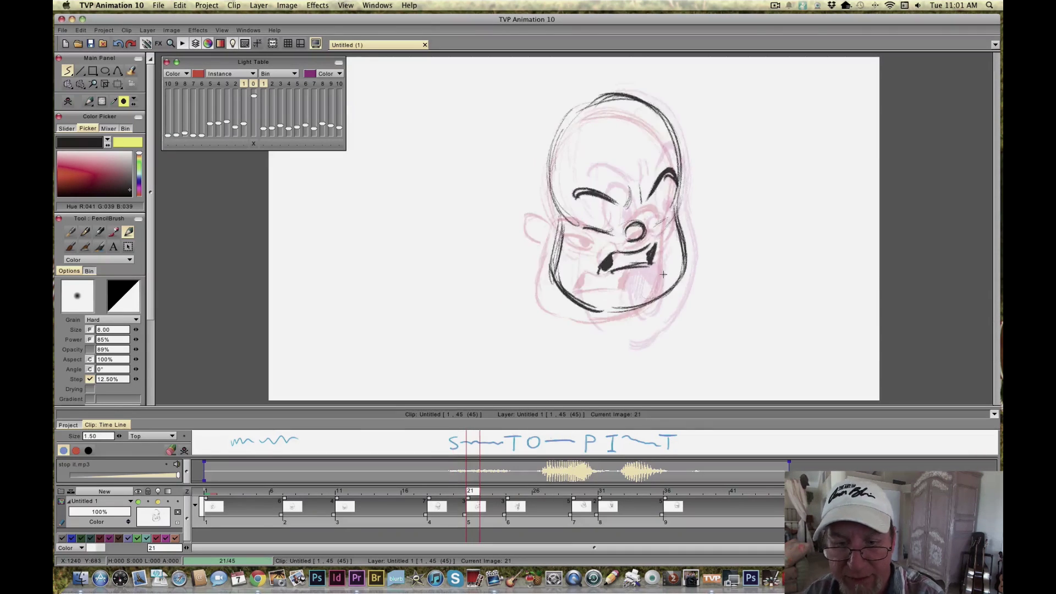
Step: Draw the round left eye with a dark pupil on the frame 21 head, flipping to compare
mouse_move(610, 214)
left_mouse_down()
mouse_move(585, 209)
mouse_move(592, 203)
mouse_move(580, 215)
mouse_move(603, 215)
left_mouse_up()
key("Right")
key("Left")
key("Left")
key("Right")
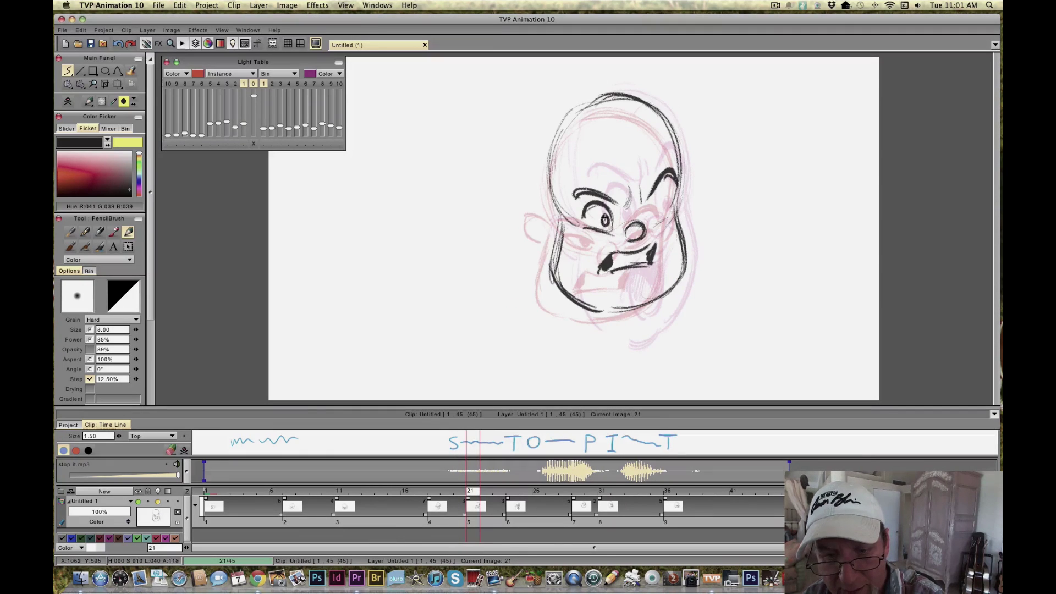
key("Right")
key("Left")
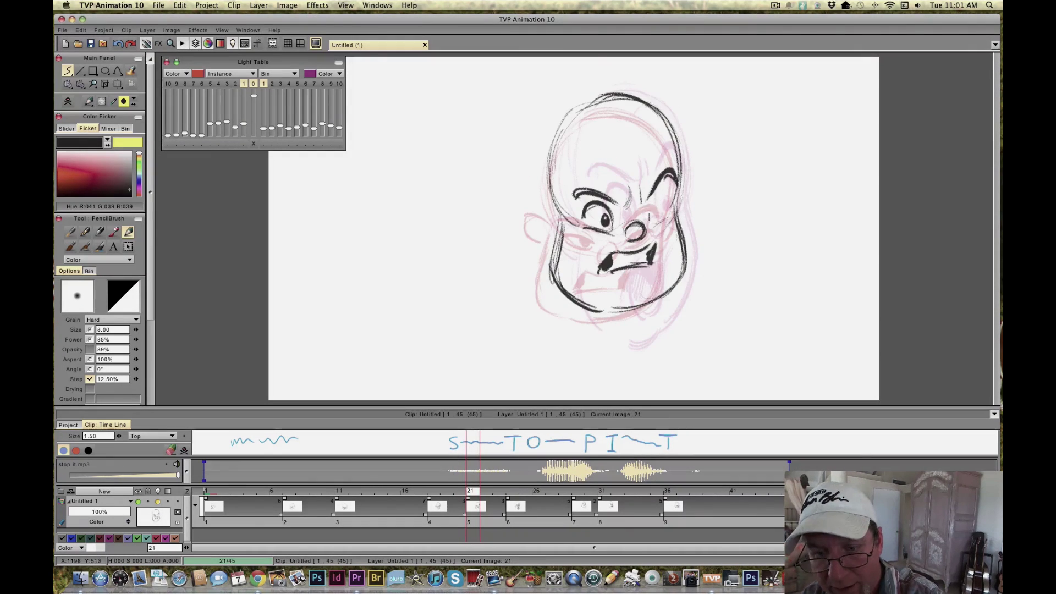
Step: Draw the right eye beside the nose on frame 21, flipping against the previous drawing
left_click_drag(665, 208, 659, 210)
key("Left")
key("Right")
key("Left")
key("Right")
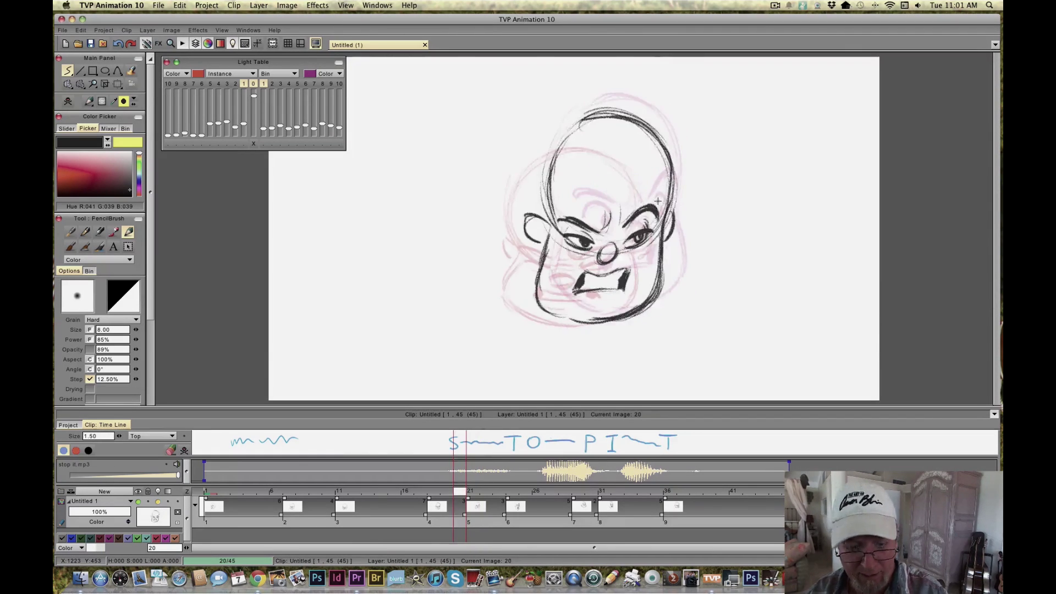
Step: Go to frame 27 and insert a blank drawing there for a new breakdown
mouse_move(468, 491)
left_mouse_down()
mouse_move(354, 491)
mouse_move(604, 499)
mouse_move(385, 491)
mouse_move(579, 489)
mouse_move(565, 492)
mouse_move(583, 501)
mouse_move(555, 504)
left_mouse_up()
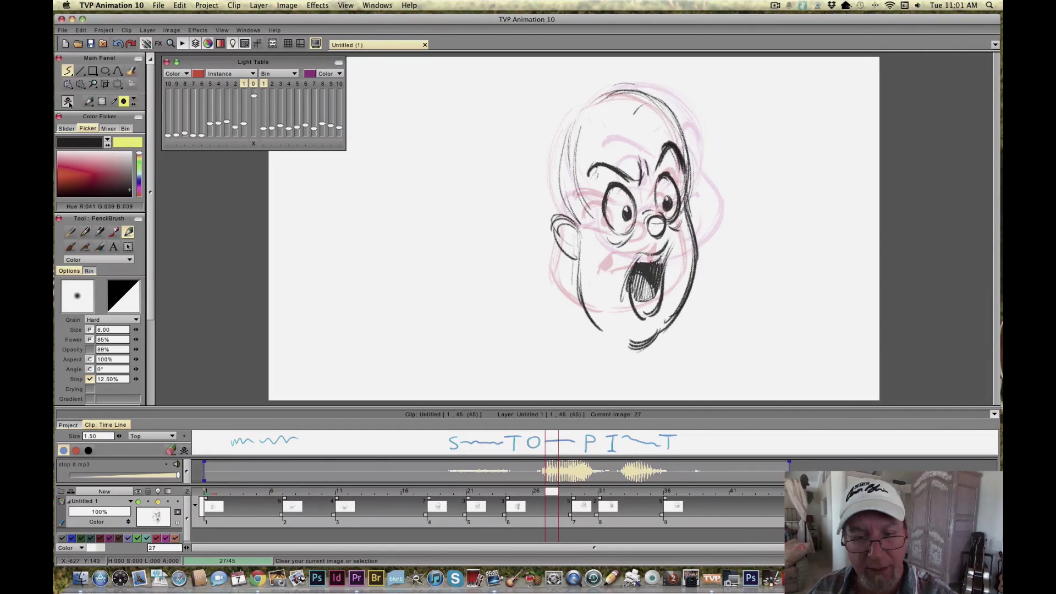
mouse_move(552, 492)
left_mouse_down()
mouse_move(512, 491)
mouse_move(565, 498)
mouse_move(514, 494)
mouse_move(551, 502)
left_mouse_up()
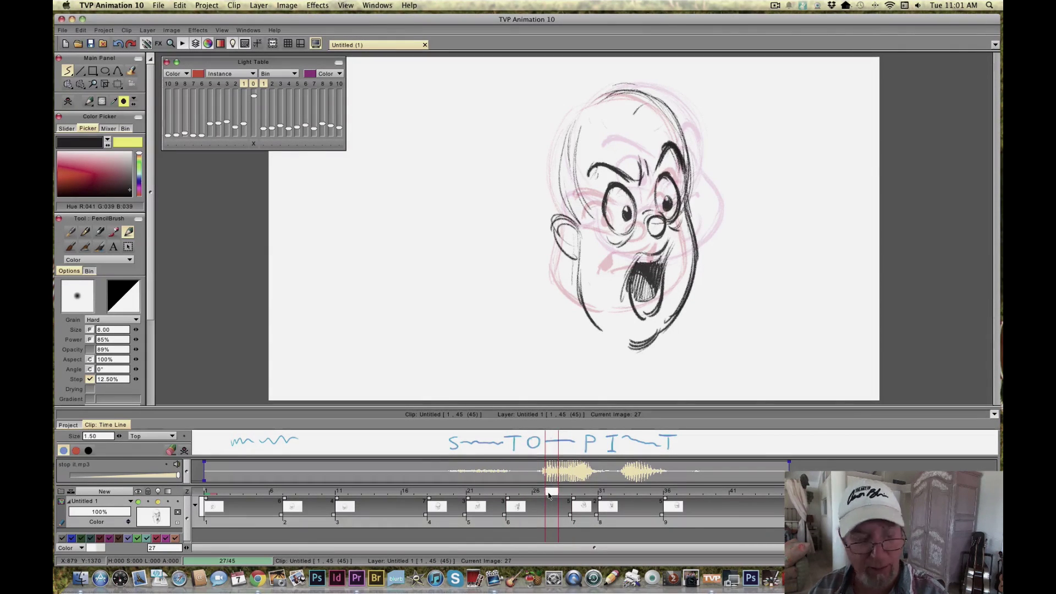
left_click(74, 102)
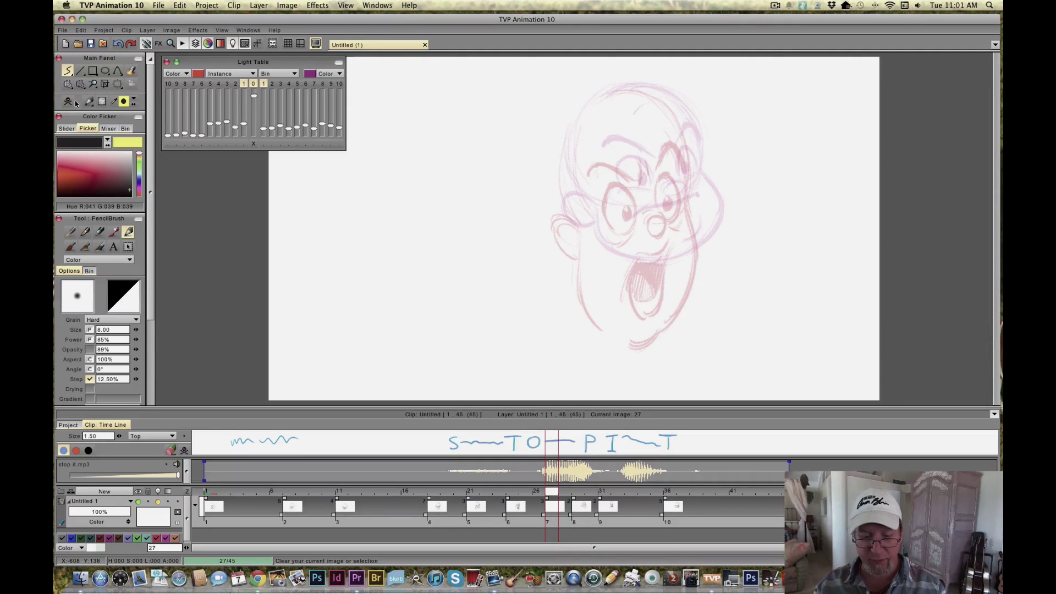
key("super+z")
key("super+shift+z")
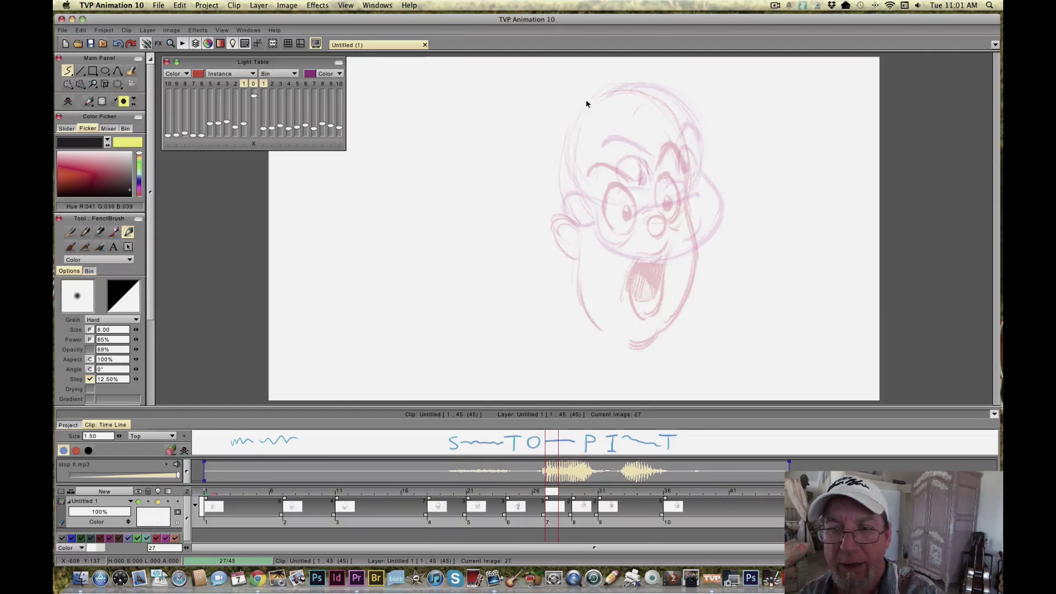
Step: Draw the cranium of the frame 27 head between the neighbouring poses, flipping to compare
mouse_move(599, 99)
left_mouse_down()
mouse_move(657, 91)
mouse_move(694, 182)
left_mouse_up()
left_click_drag(692, 137, 634, 90)
mouse_move(578, 109)
left_mouse_down()
mouse_move(566, 149)
mouse_move(577, 202)
left_mouse_up()
left_click_drag(564, 140, 578, 202)
key("Left")
key("Right")
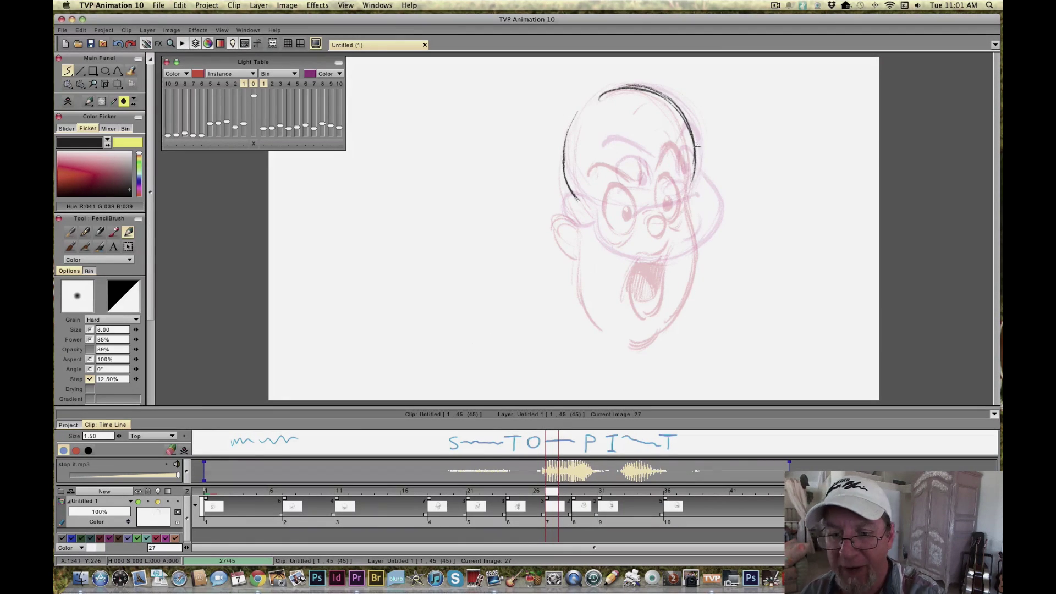
Step: Draw the right cheek of the frame 27 head down to the chin, flipping against the previous drawing
mouse_move(693, 149)
left_mouse_down()
mouse_move(708, 231)
mouse_move(690, 277)
left_mouse_up()
mouse_move(707, 231)
left_mouse_down()
mouse_move(689, 261)
mouse_move(649, 316)
left_mouse_up()
key("Left")
key("Right")
Step: Close the frame 27 head outline with the left cheek and jaw, checking it against the earlier drawings
mouse_move(565, 184)
left_mouse_down()
mouse_move(584, 257)
mouse_move(605, 289)
left_mouse_up()
left_click_drag(648, 319, 599, 286)
key("Left")
key("Left")
key("Left")
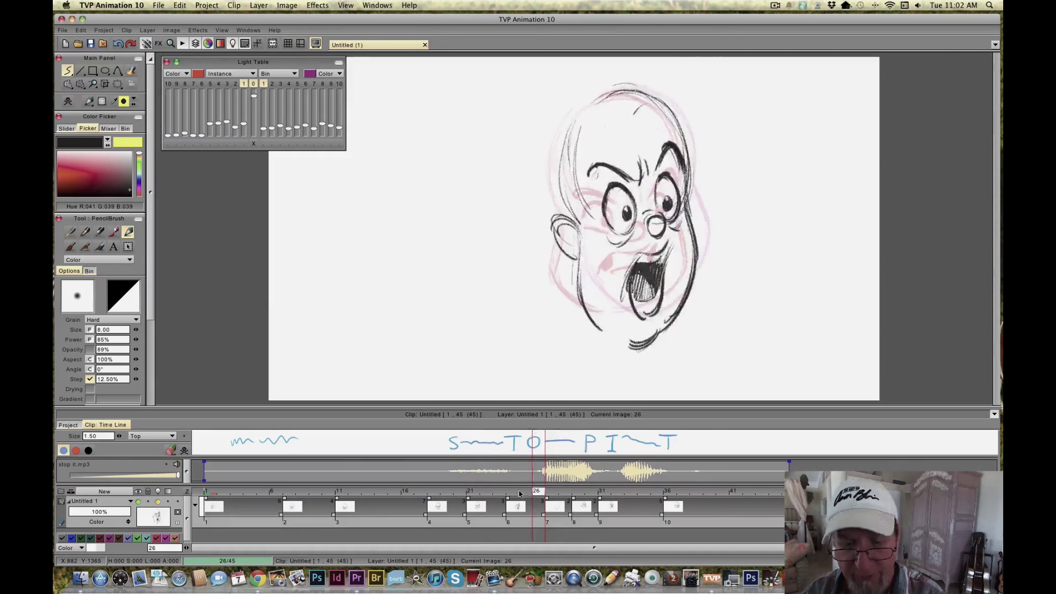
mouse_move(559, 499)
left_mouse_down()
mouse_move(652, 499)
mouse_move(459, 500)
mouse_move(631, 500)
mouse_move(531, 509)
mouse_move(549, 504)
left_mouse_up()
Step: Draw the ear on the left side of the frame 27 head, flipping against the previous drawing
mouse_move(584, 213)
left_mouse_down()
mouse_move(556, 198)
mouse_move(576, 232)
mouse_move(562, 233)
left_mouse_up()
key("Left")
key("Right")
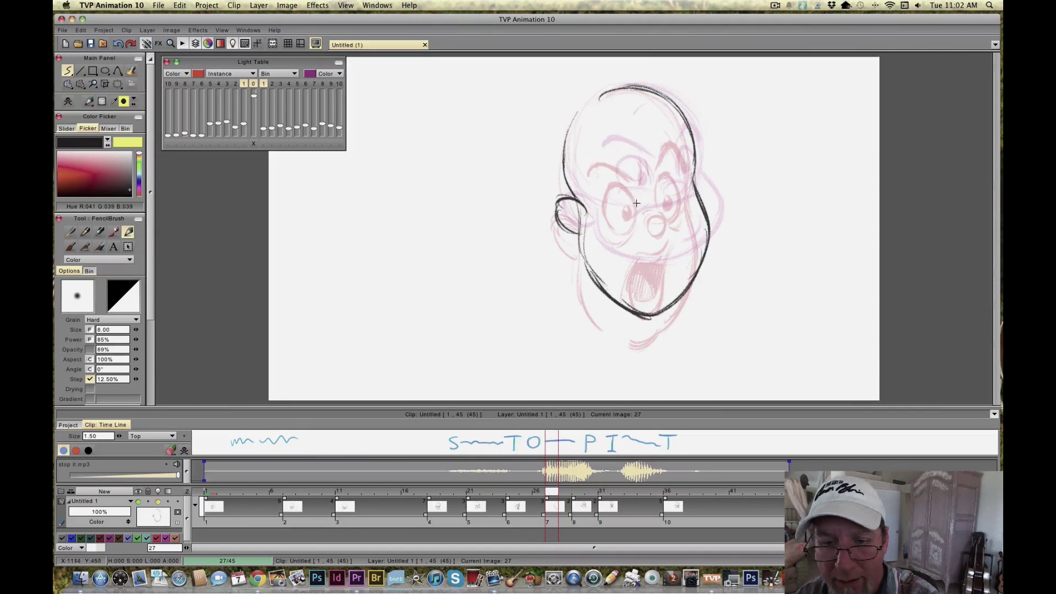
key("Left")
key("Right")
Step: Draw the left eye with its pupil and the round nose on frame 27, flipping to the next drawing
mouse_move(657, 198)
left_mouse_down()
mouse_move(674, 198)
mouse_move(660, 198)
mouse_move(674, 213)
mouse_move(611, 194)
mouse_move(641, 187)
left_mouse_up()
key("Right")
key("Left")
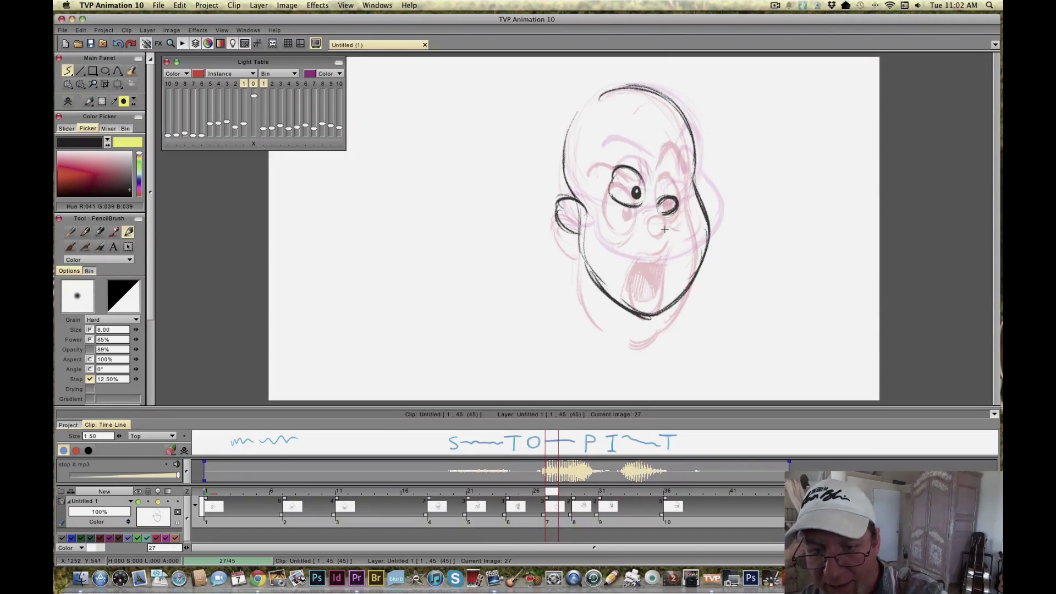
Step: Draw an open mouth with a dark hatched interior below the frame 27 nose, flipping repeatedly to compare
mouse_move(681, 214)
left_mouse_down()
mouse_move(652, 225)
mouse_move(657, 204)
mouse_move(635, 257)
left_mouse_up()
mouse_move(682, 223)
left_mouse_down()
mouse_move(676, 256)
mouse_move(640, 260)
mouse_move(671, 270)
left_mouse_up()
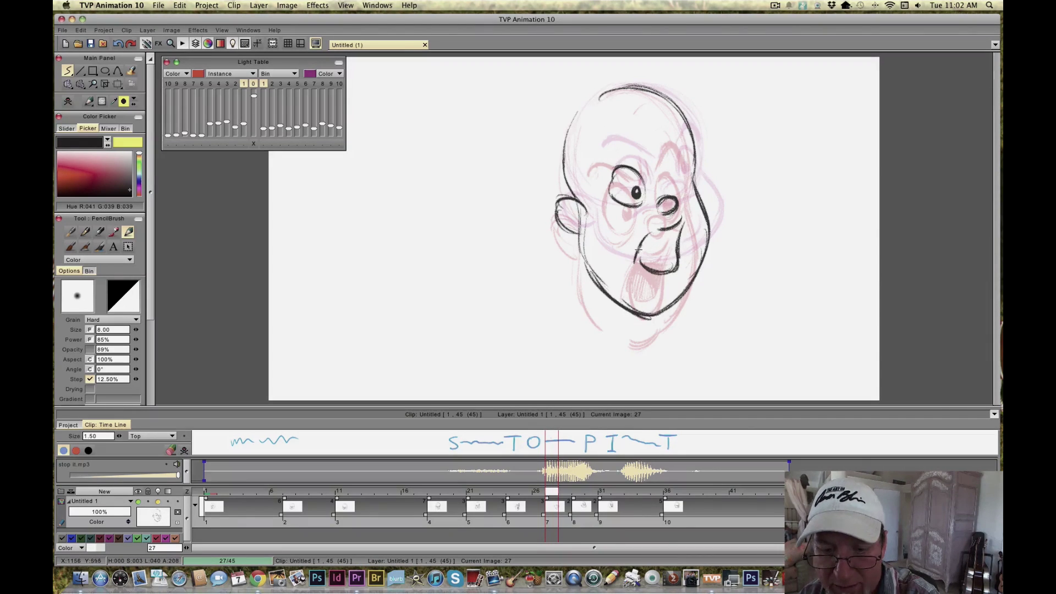
mouse_move(677, 236)
left_mouse_down()
mouse_move(644, 239)
mouse_move(670, 259)
mouse_move(639, 257)
mouse_move(664, 256)
mouse_move(647, 243)
mouse_move(674, 248)
mouse_move(669, 238)
mouse_move(667, 255)
mouse_move(652, 242)
mouse_move(665, 262)
mouse_move(662, 250)
mouse_move(646, 255)
mouse_move(653, 244)
mouse_move(674, 248)
left_mouse_up()
key("Right")
key("Left")
key("Right")
key("Left")
key("Right")
key("Left")
key("Right")
key("Left")
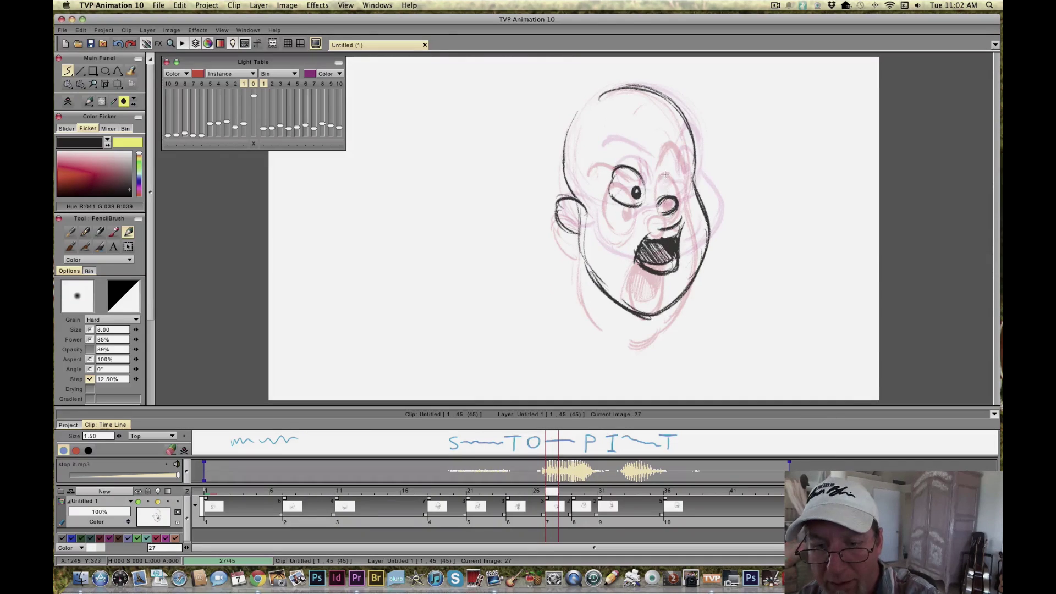
Step: Draw the thick, angry left brow on the frame 27 forehead, flipping against the next drawing
key("Right")
key("Left")
mouse_move(637, 161)
left_mouse_down()
mouse_move(610, 144)
mouse_move(595, 155)
mouse_move(659, 166)
left_mouse_up()
key("Right")
key("Left")
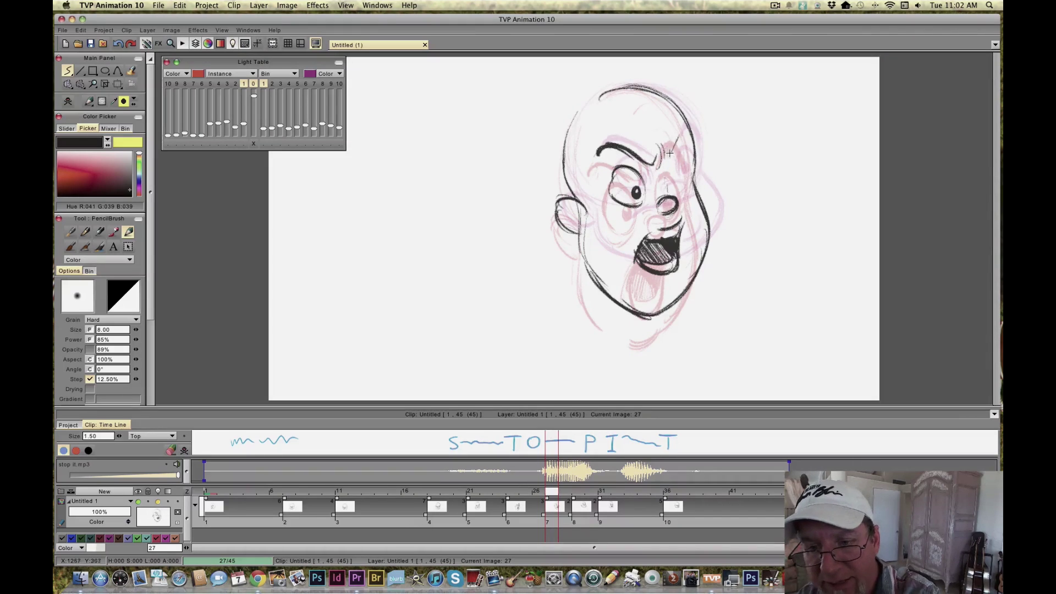
Step: Draw the thick, arched right brow on frame 27, flipping against the previous drawing
mouse_move(683, 130)
left_mouse_down()
mouse_move(695, 150)
mouse_move(677, 142)
left_mouse_up()
key("Left")
key("Right")
key("Left")
key("Right")
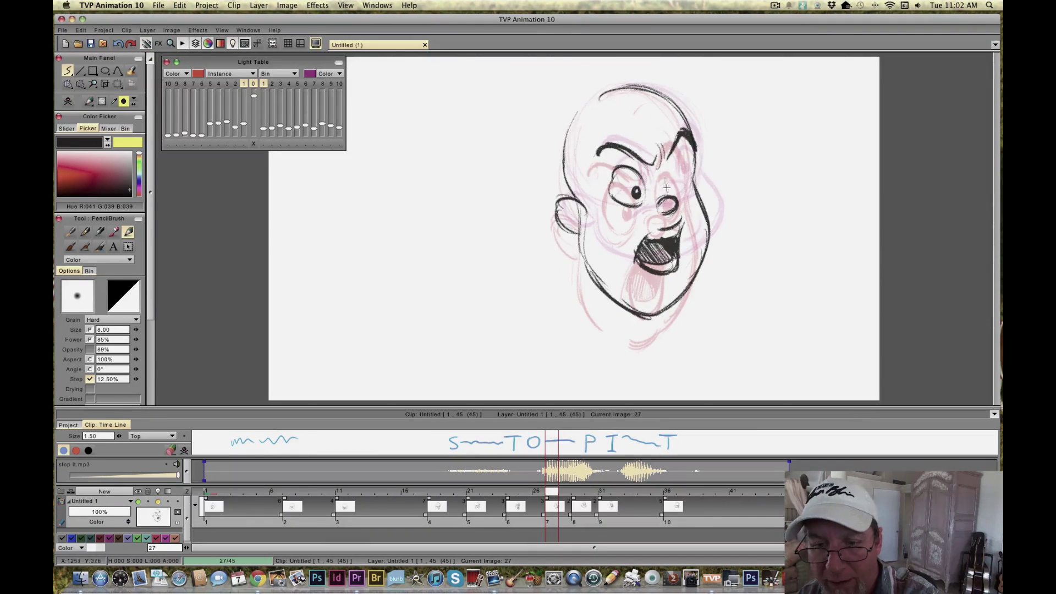
Step: Draw the right eye with a dark pupil above the frame 27 nose, flipping to compare
key("Left")
key("Right")
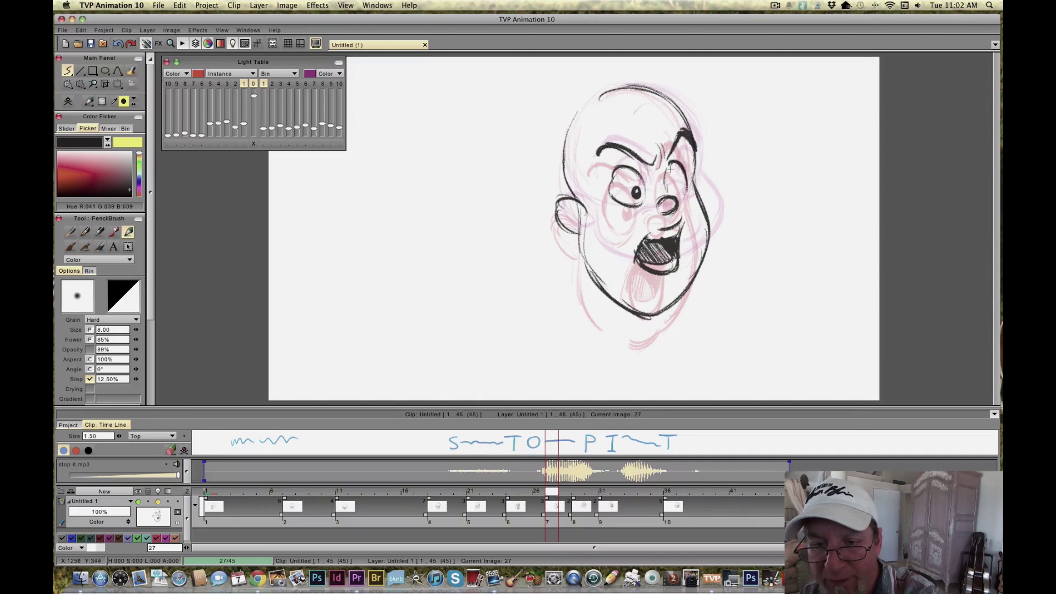
key("Left")
key("Right")
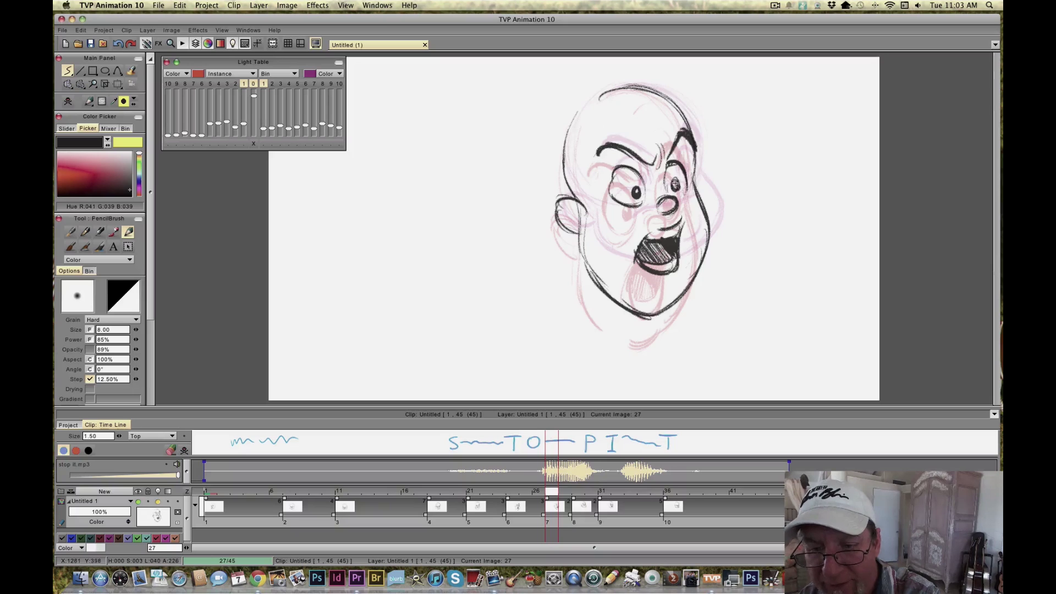
key("Left")
key("Right")
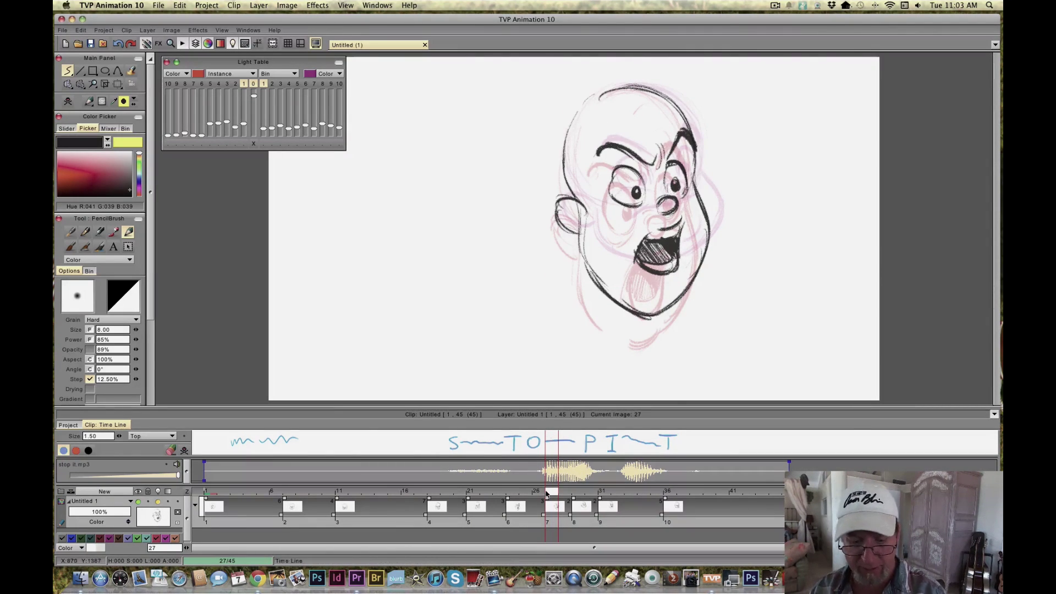
Step: Retime the drawing on frame 31 so that it starts one frame later, on frame 32
key("Right")
key("Right")
key("Right")
mouse_move(605, 499)
left_mouse_down()
mouse_move(706, 499)
mouse_move(316, 499)
mouse_move(606, 499)
mouse_move(380, 499)
mouse_move(608, 513)
mouse_move(550, 497)
mouse_move(654, 495)
mouse_move(329, 491)
left_mouse_up()
Step: Play back the clip to review the dialogue animation, and stop it
left_click(588, 491)
scroll(99, 275, "down", 3)
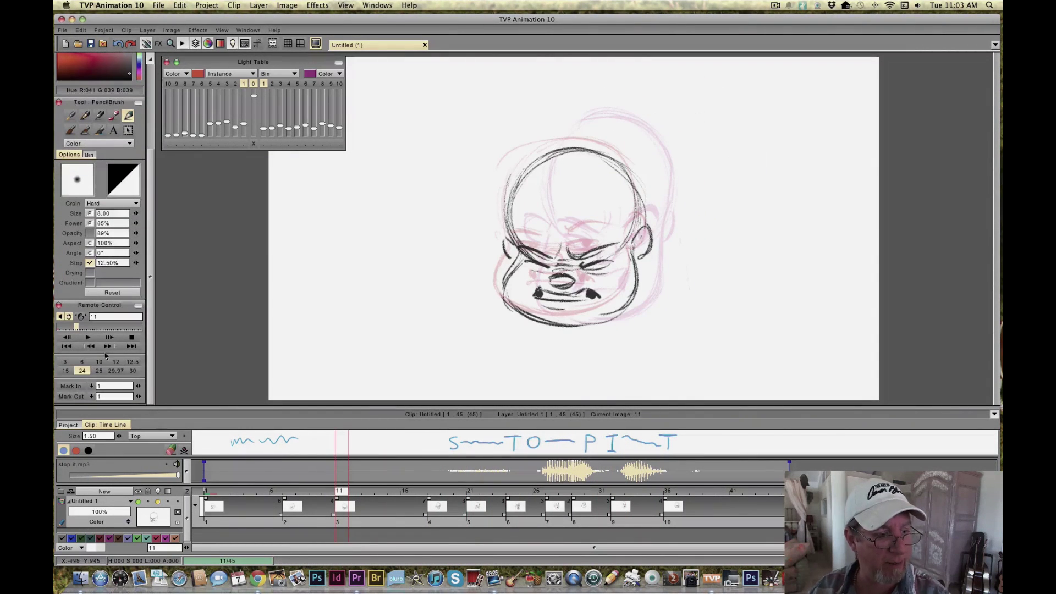
left_click(88, 337)
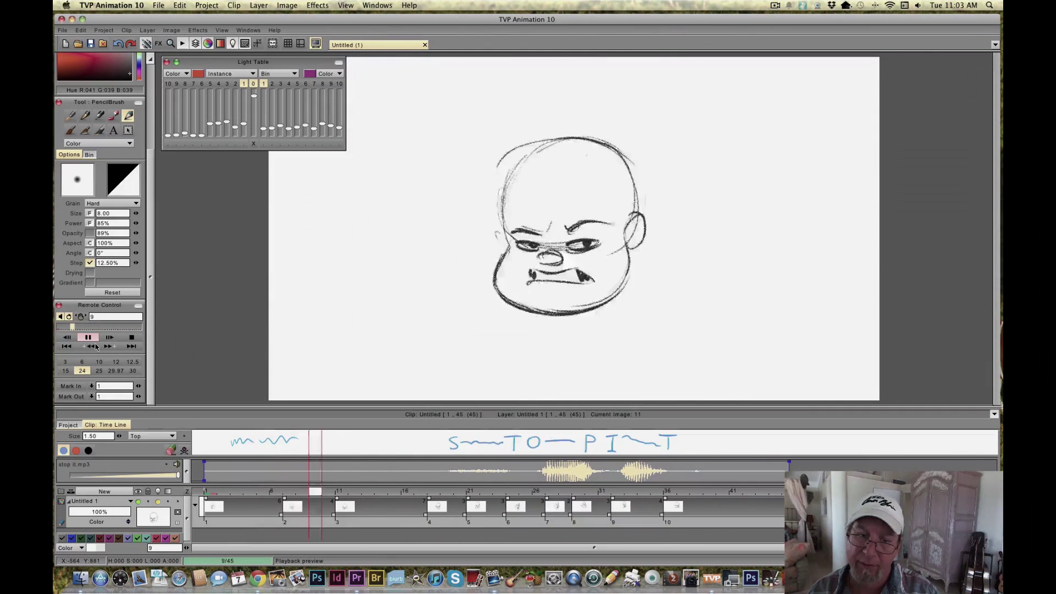
left_click(131, 339)
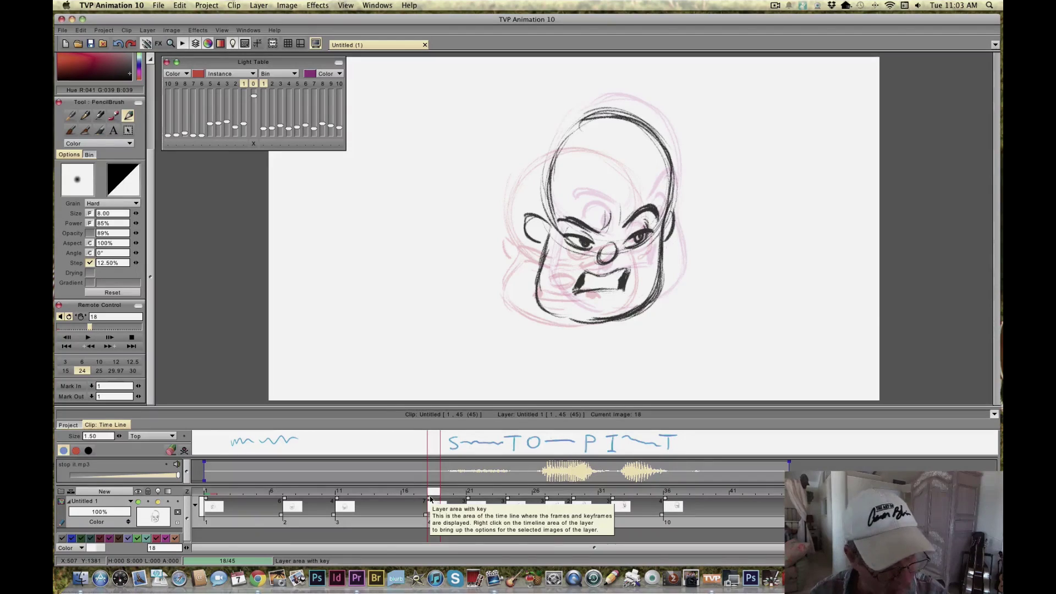
Step: Enlarge the timeline area and create a new Static image layer under the current layer with Hold post behaviour
left_click_drag(183, 486, 183, 486)
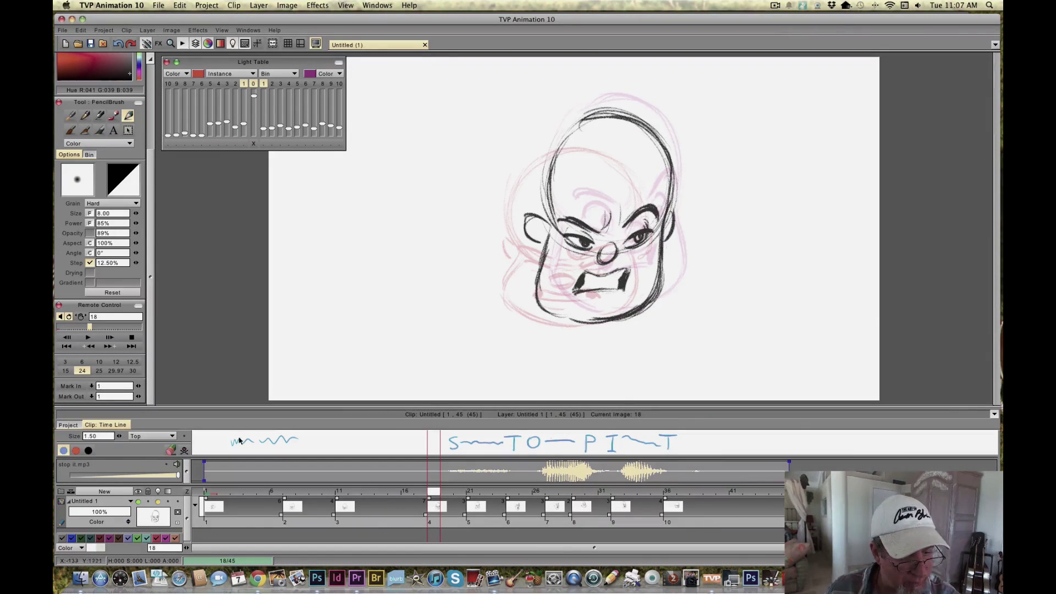
left_click_drag(299, 408, 301, 336)
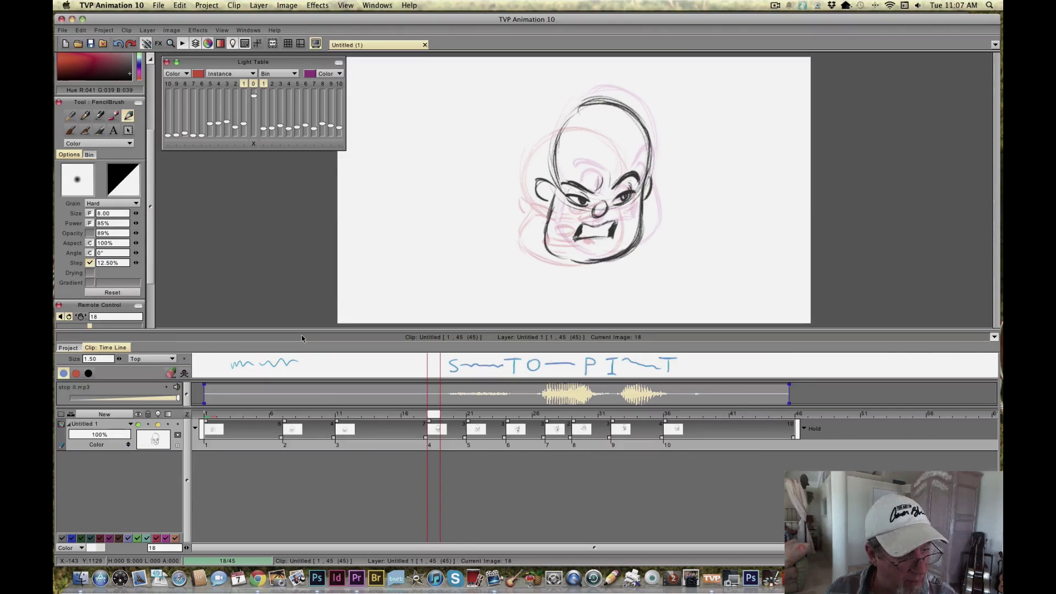
left_click(106, 415)
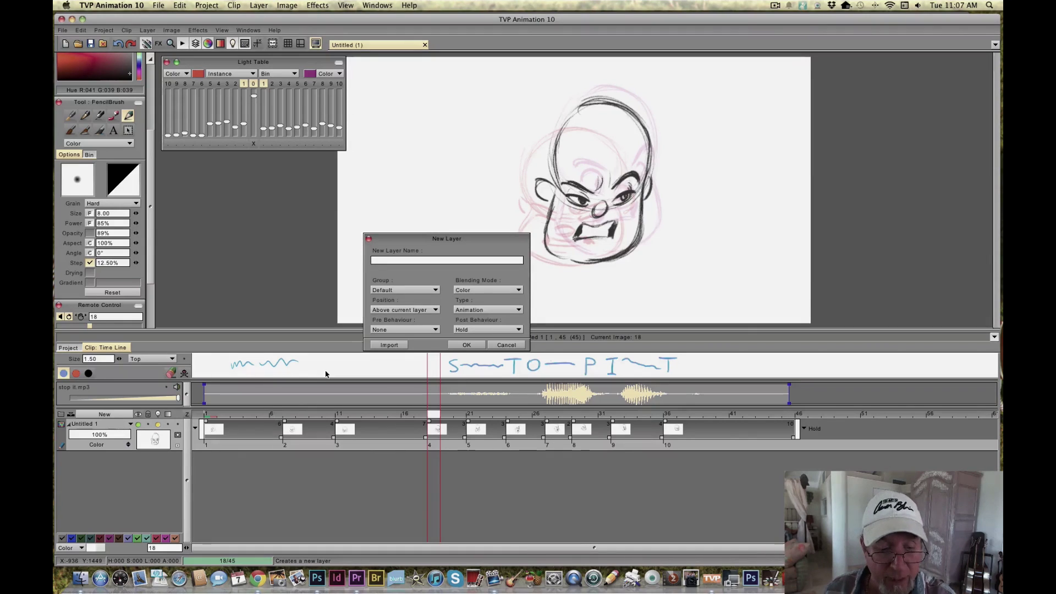
left_click(382, 311)
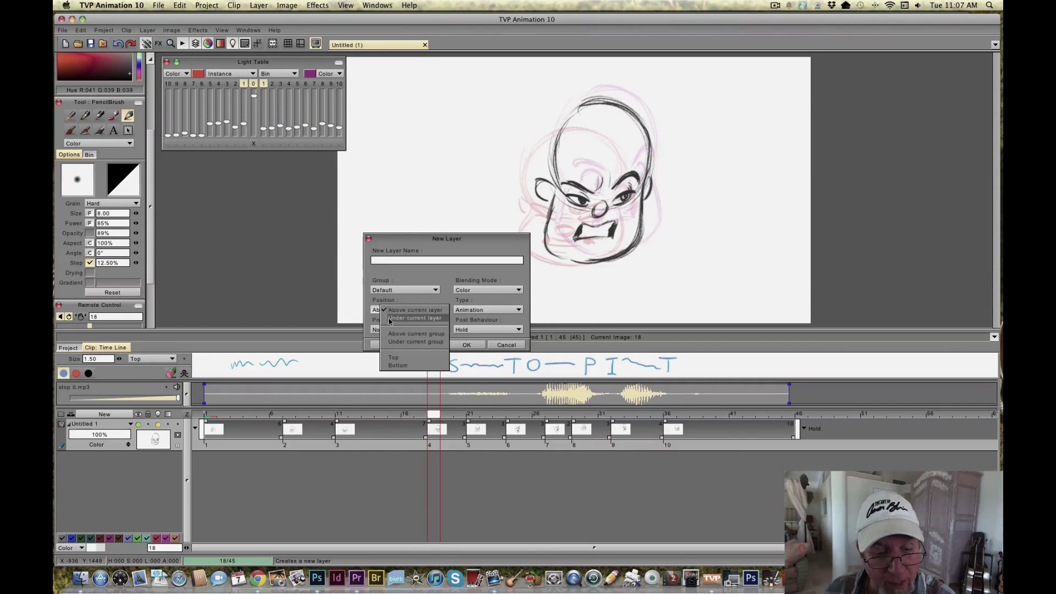
left_click(389, 319)
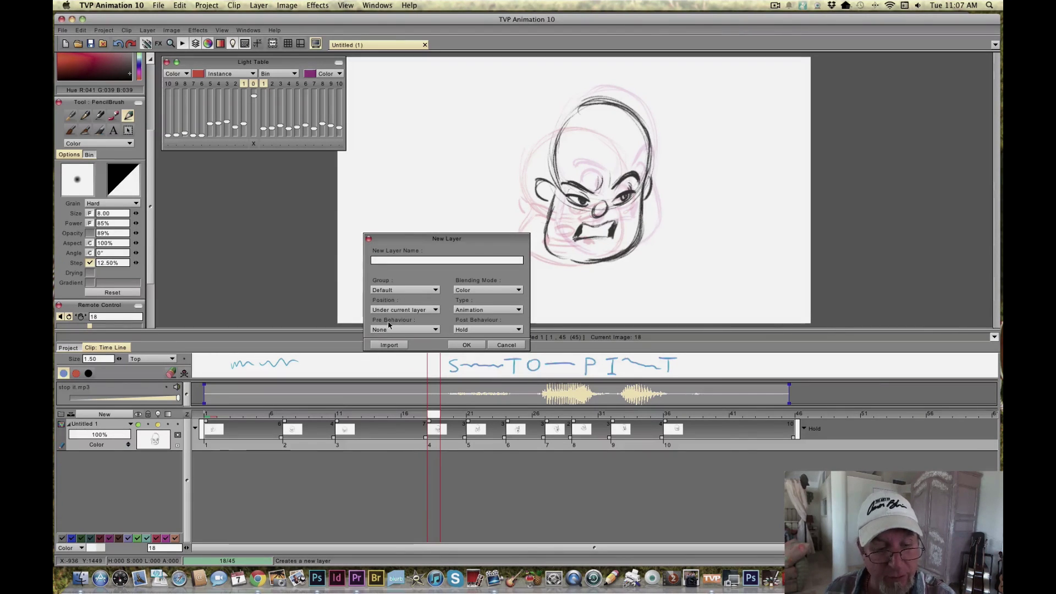
left_click(459, 312)
left_click(466, 320)
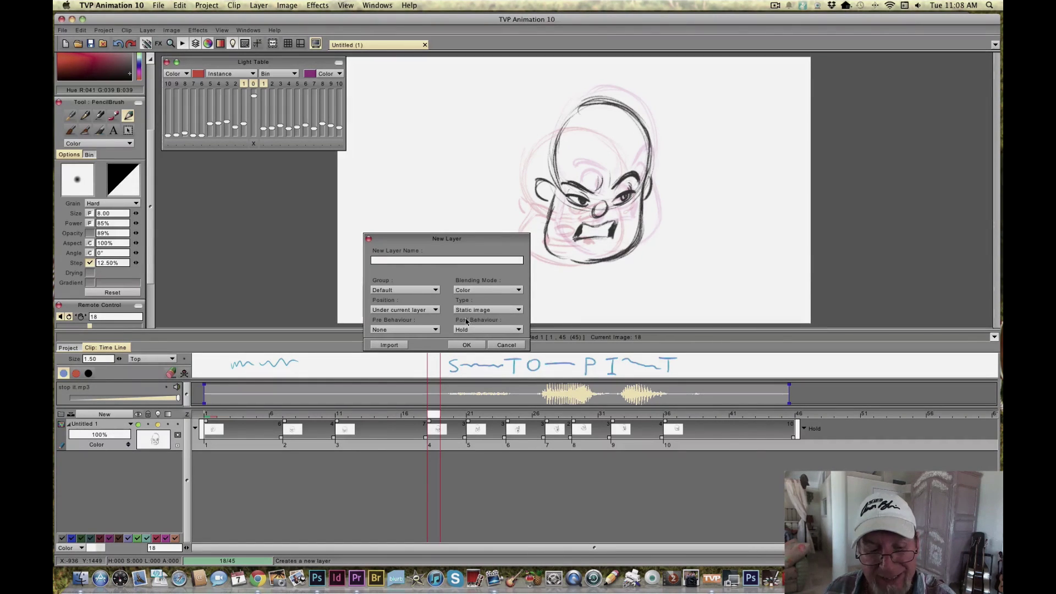
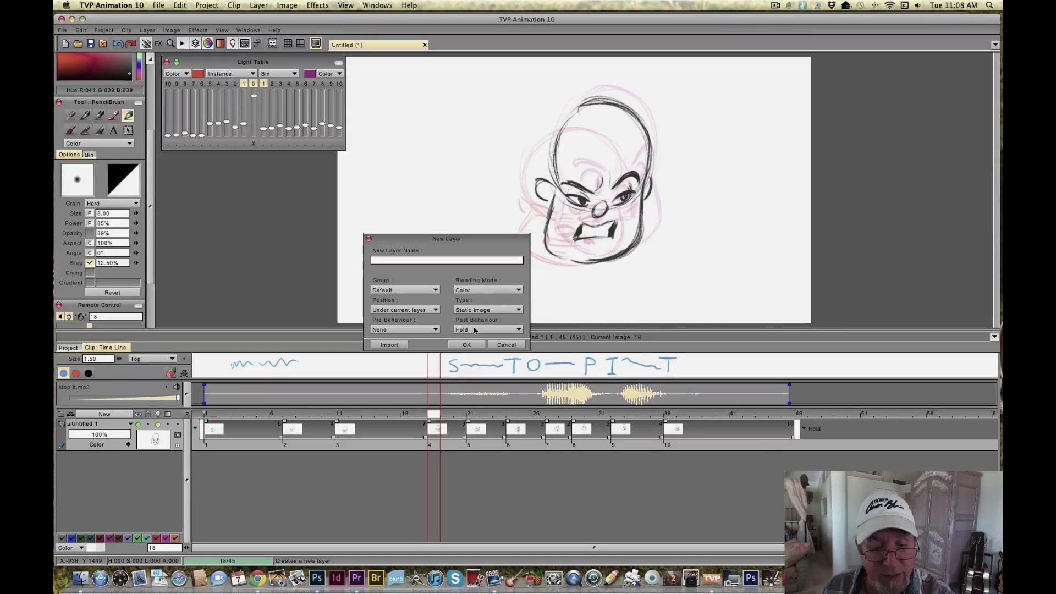
left_click(468, 346)
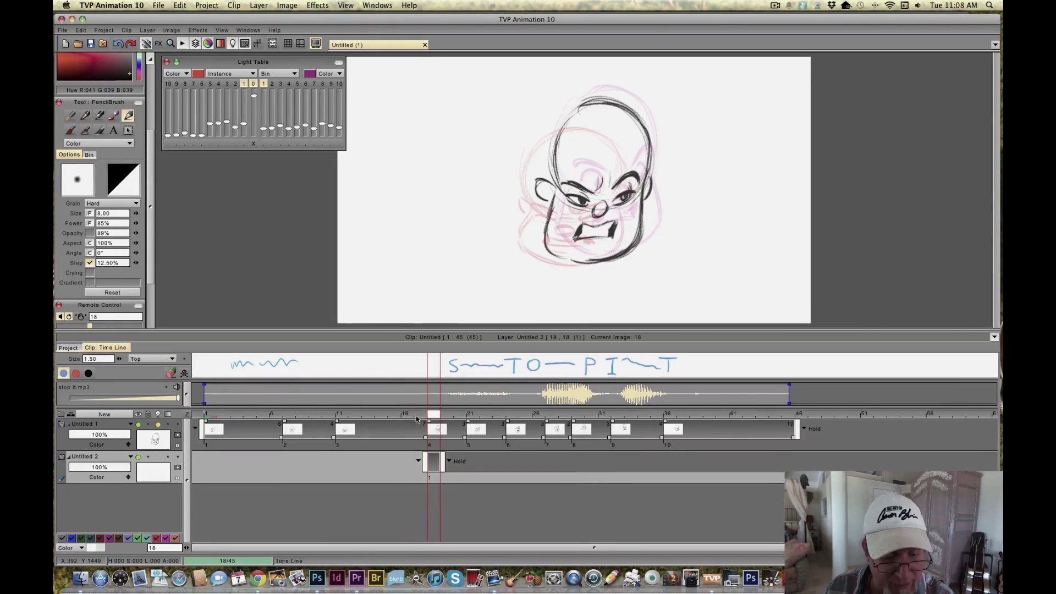
Step: Move the new layer's single image from frame 18 to frame 1 by adjusting its start and end
key("Home")
left_click_drag(424, 469, 202, 460)
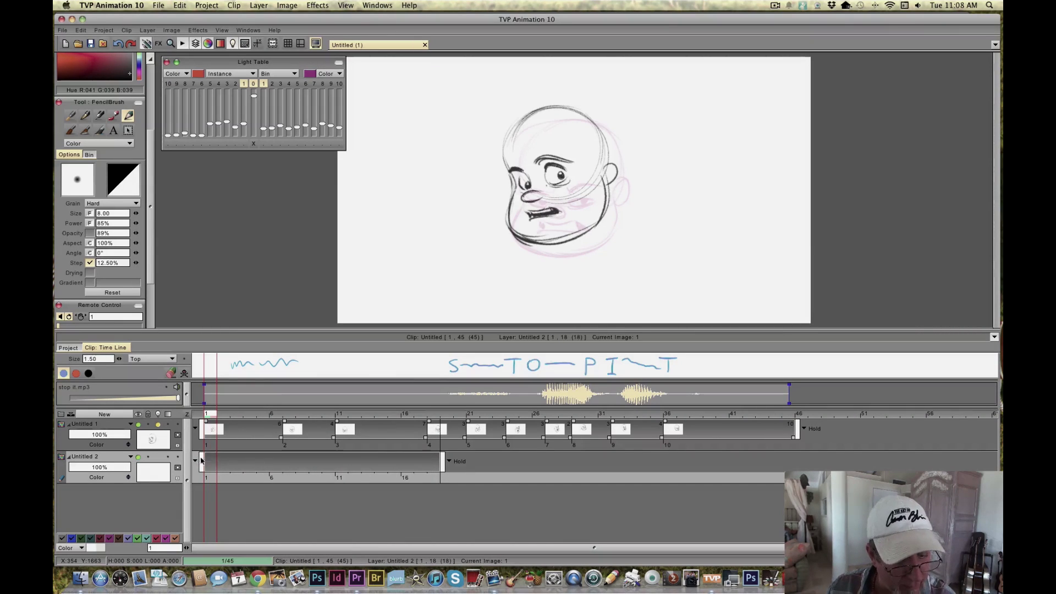
left_click_drag(441, 467, 217, 467)
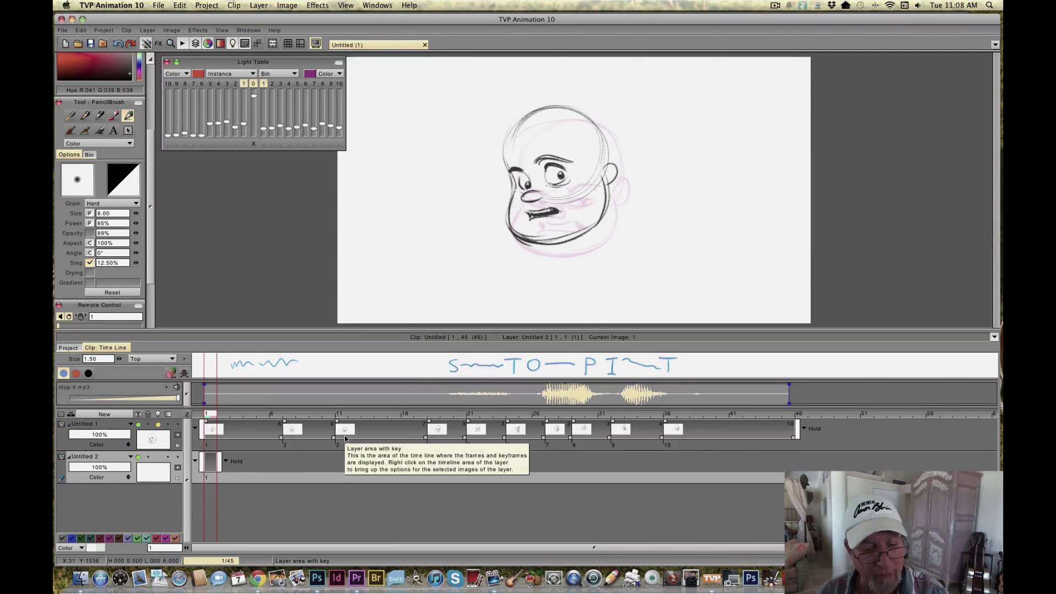
Step: Sketch loose, curved gray strokes around both sides of the head on the new layer's image
key("Return")
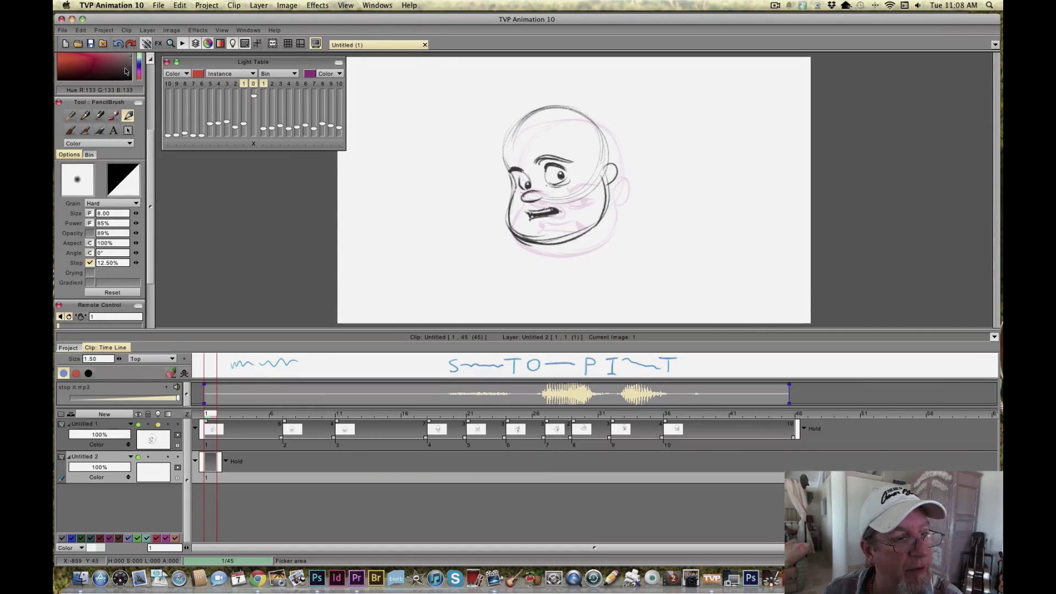
mouse_move(426, 98)
left_mouse_down()
mouse_move(427, 220)
mouse_move(448, 288)
left_mouse_up()
left_click_drag(367, 197, 456, 302)
mouse_move(727, 270)
left_mouse_down()
mouse_move(768, 112)
mouse_move(749, 266)
mouse_move(688, 296)
mouse_move(681, 283)
mouse_move(636, 285)
left_mouse_up()
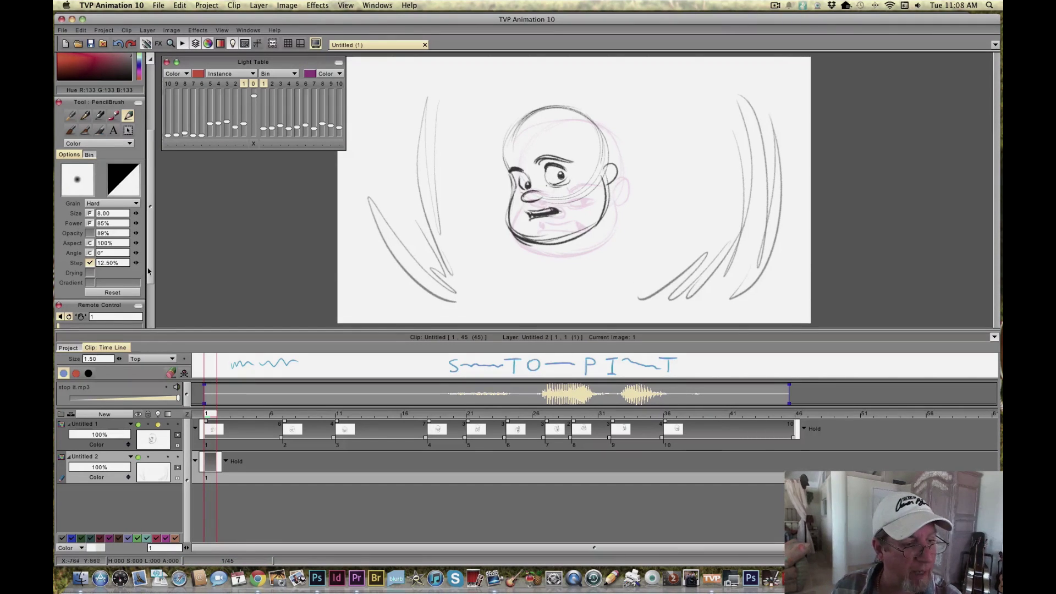
Step: Play back the clip with the sketched strokes around the head, and stop it
scroll(99, 275, "down", 3)
left_click(87, 260)
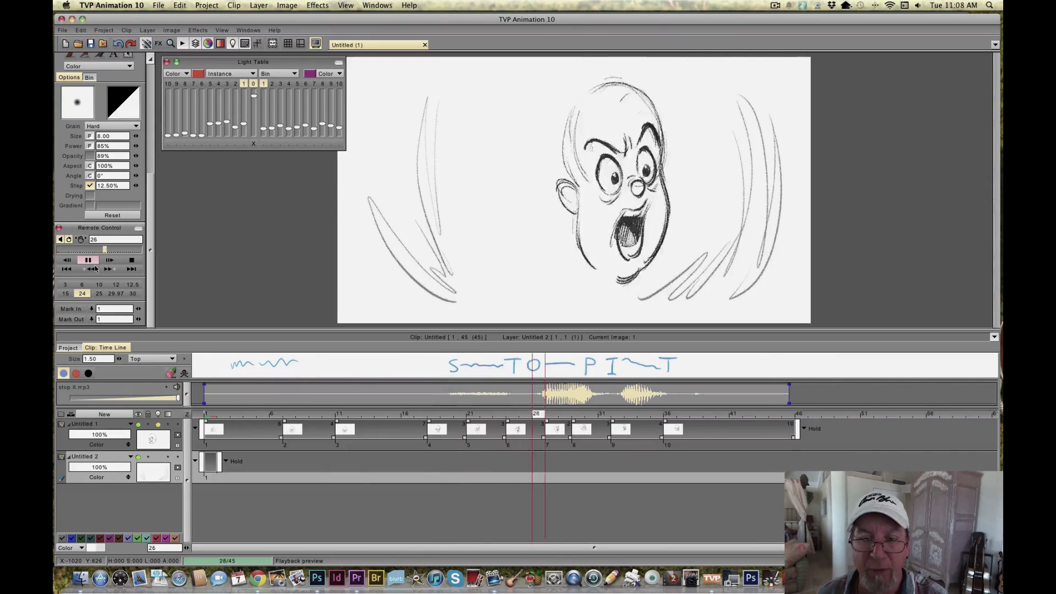
left_click(132, 259)
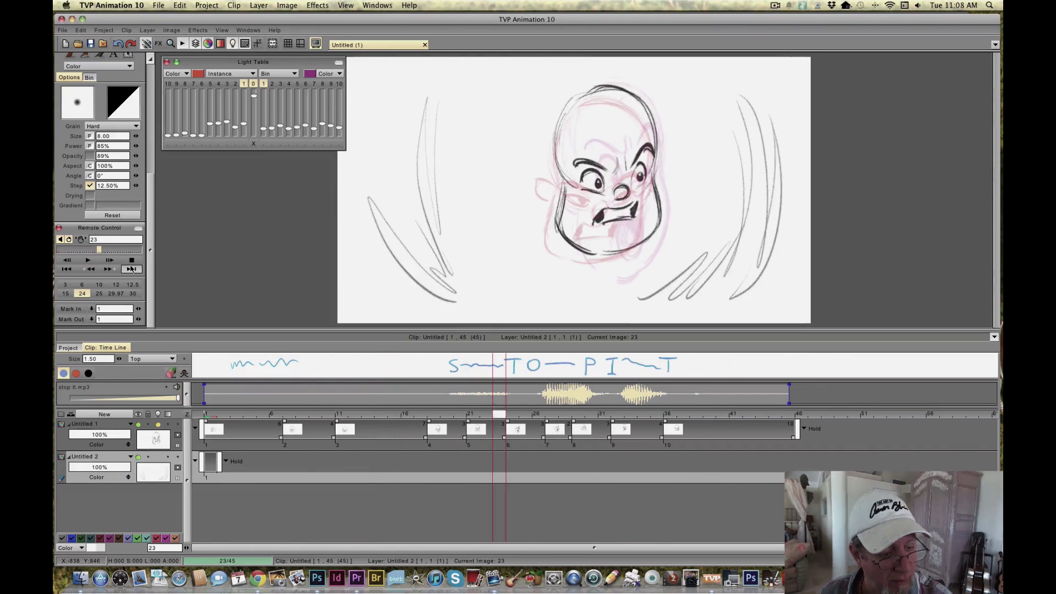
Step: Delete the static layer holding the sketched gray strokes
left_click(130, 457)
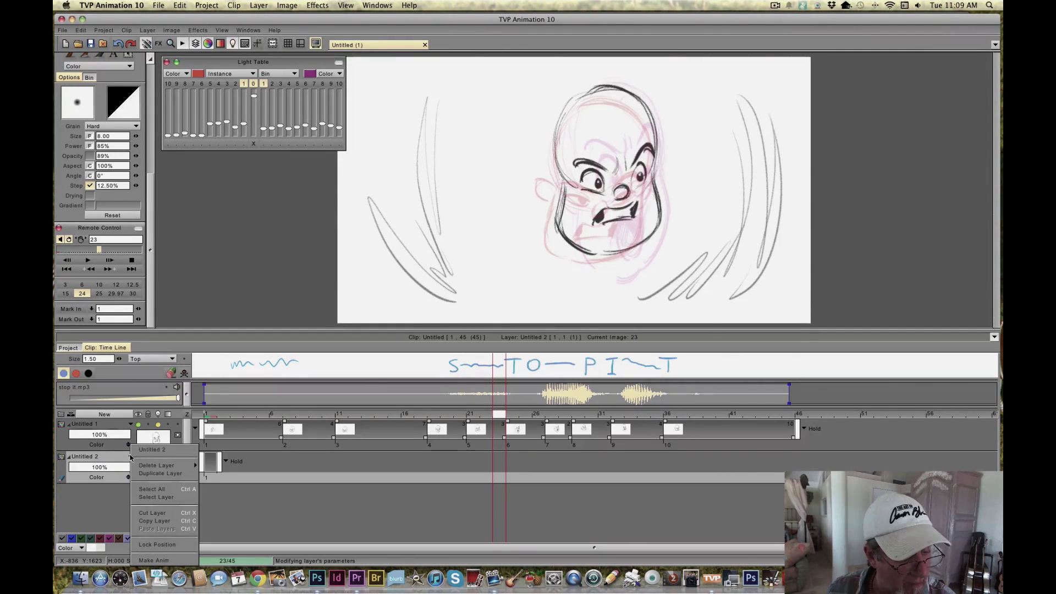
mouse_move(141, 469)
left_click(226, 467)
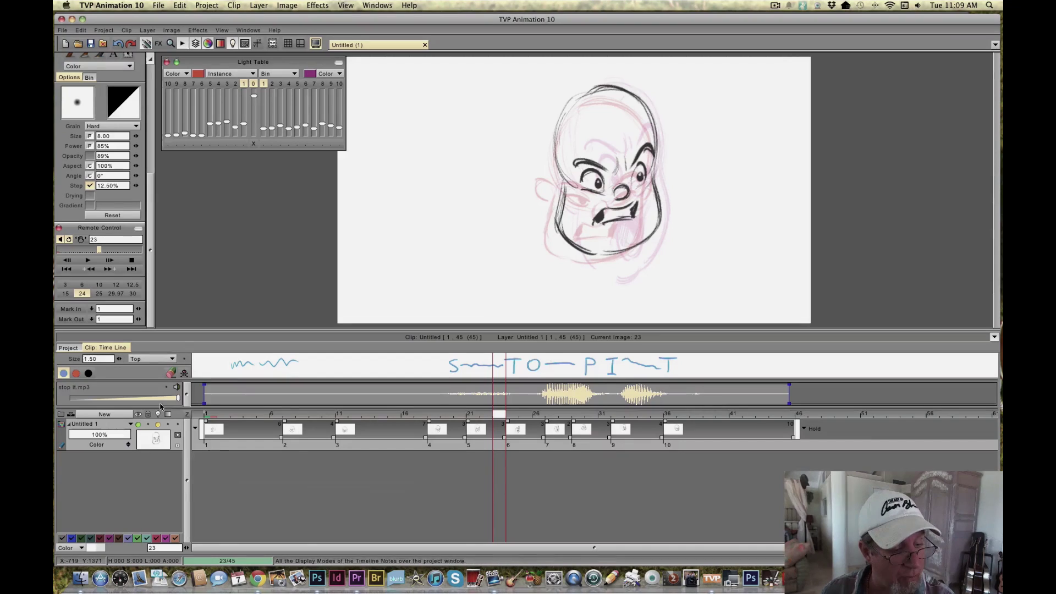
Step: Import TVPaint tutorial.jpg as a background layer under the current layer, stretched to project size, and preview the clip over it
left_click(104, 414)
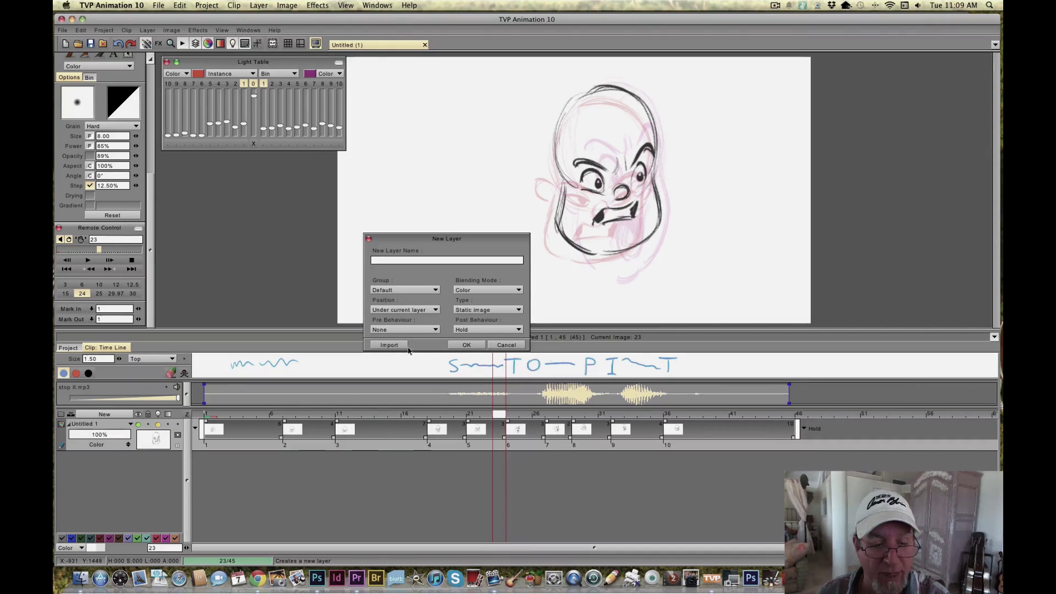
left_click(388, 346)
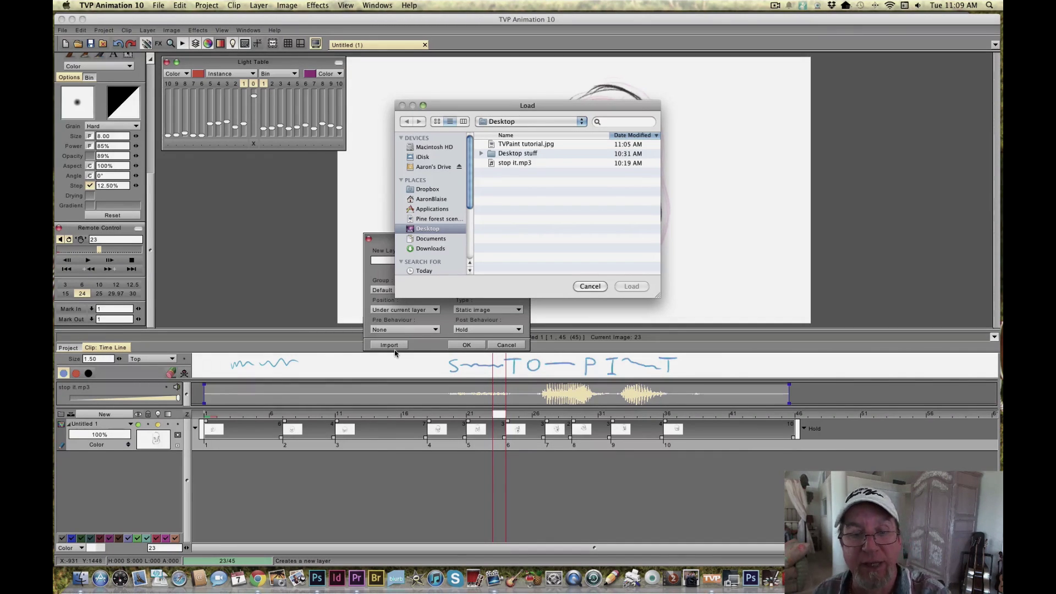
left_click(504, 145)
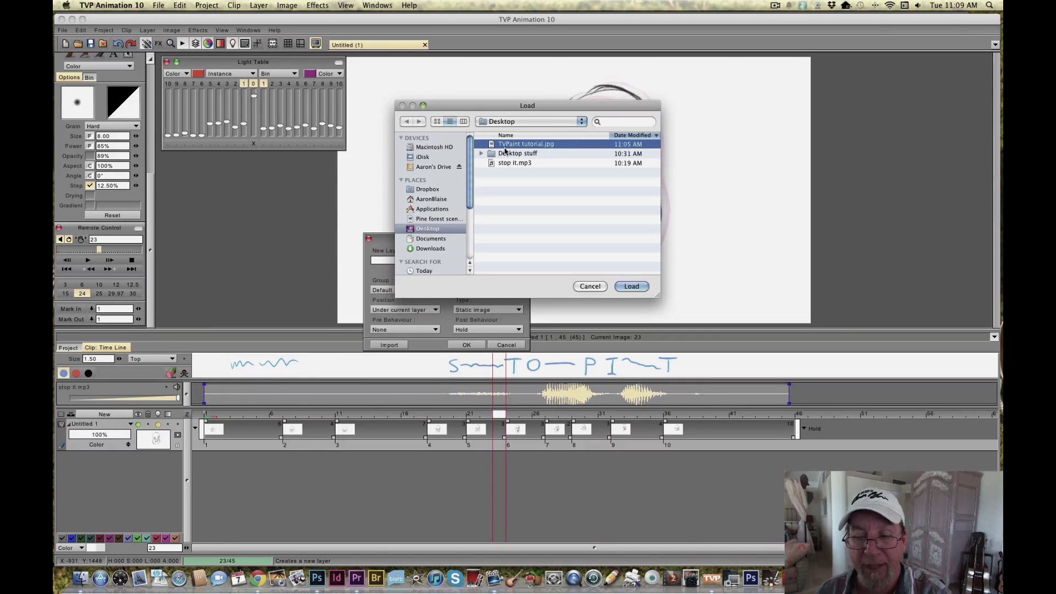
left_click(630, 286)
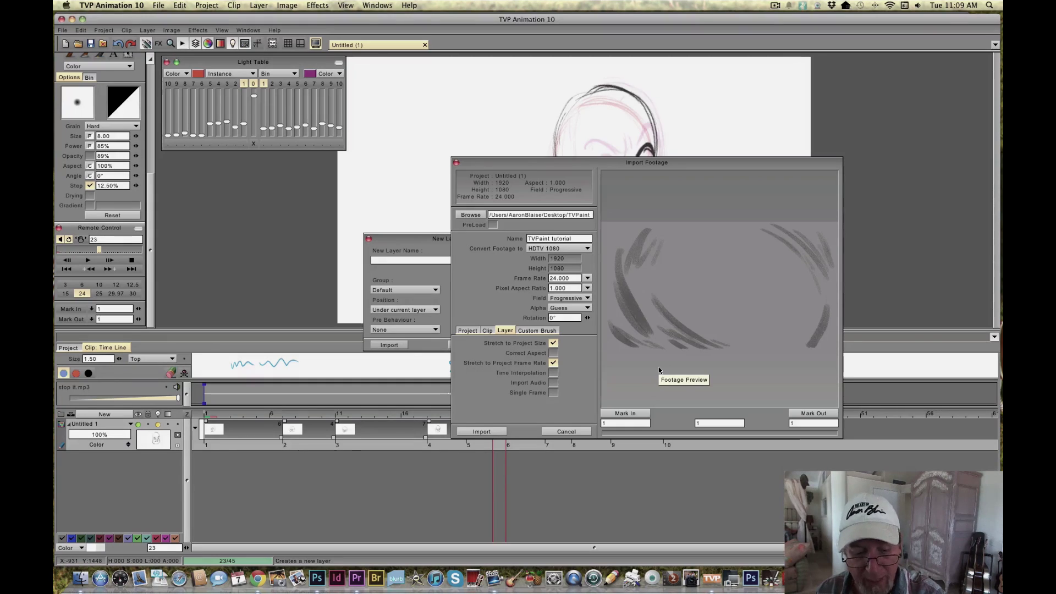
left_click(480, 432)
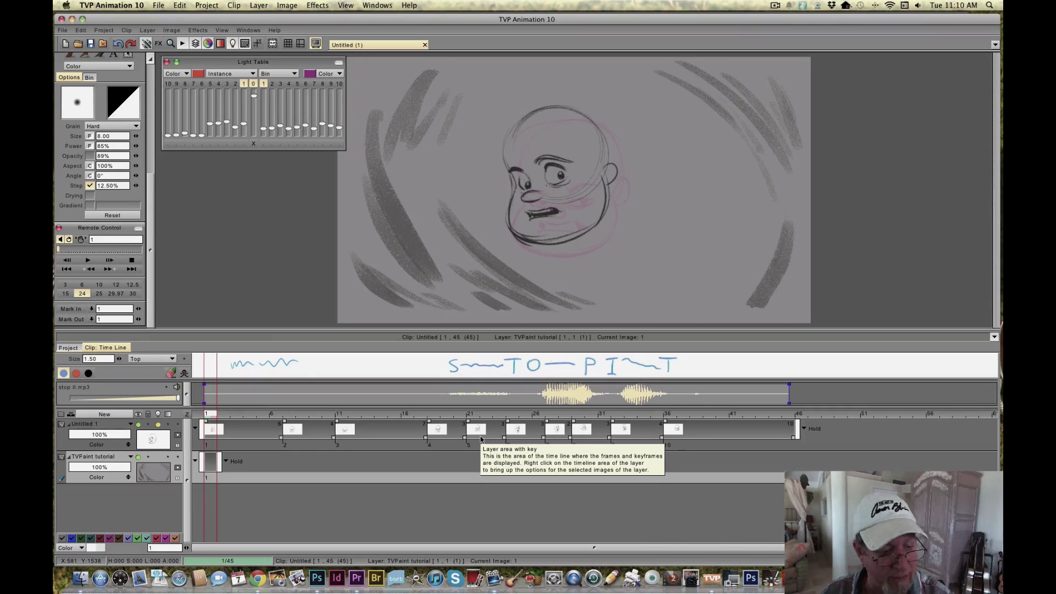
left_click(95, 262)
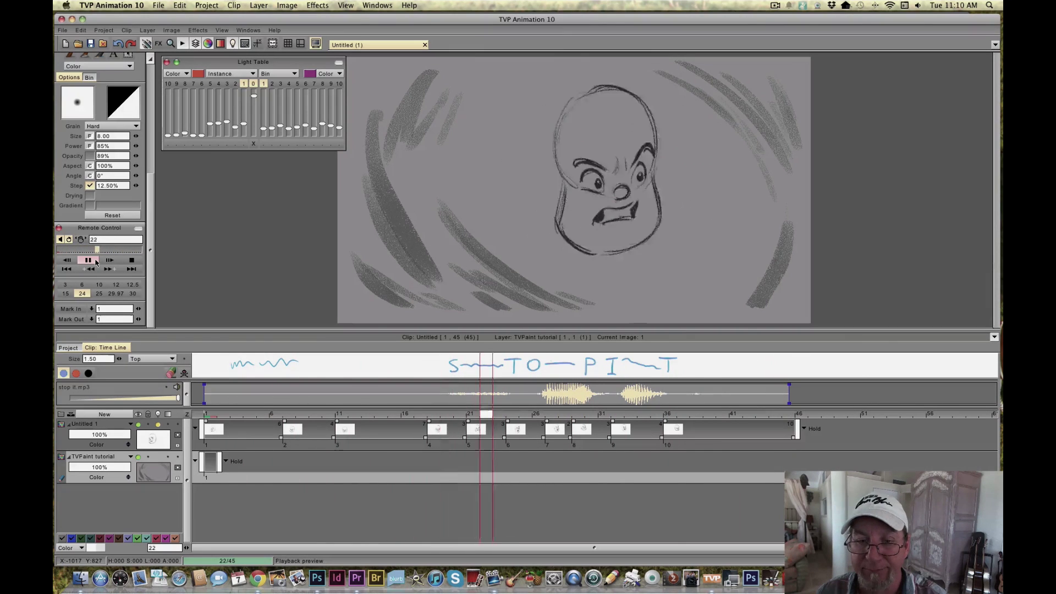
left_click(186, 400)
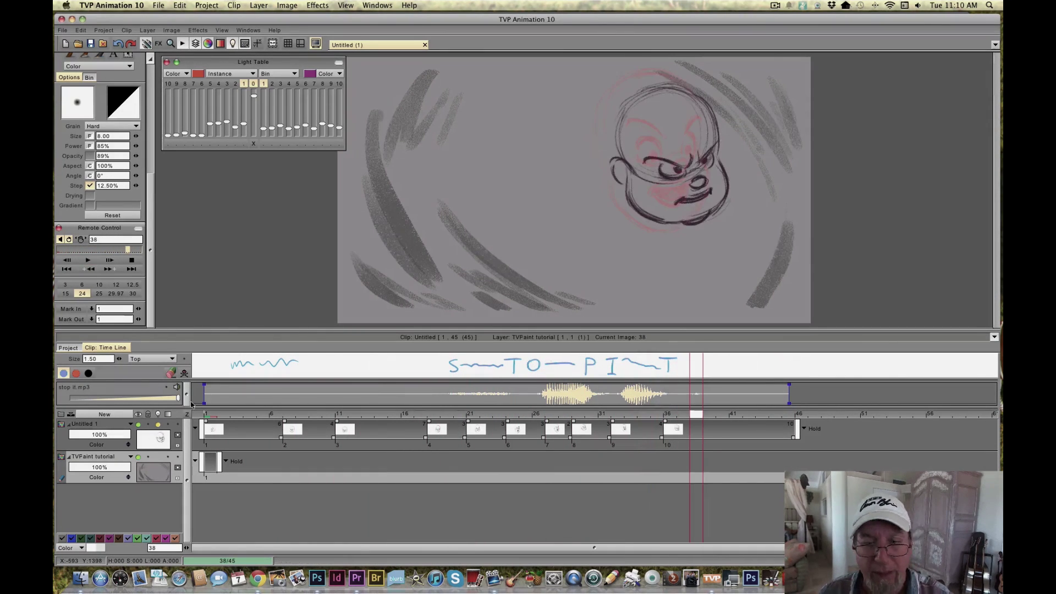
Step: Turn off the light table for the head animation layer and play back the clip
left_click(111, 442)
left_click(119, 458)
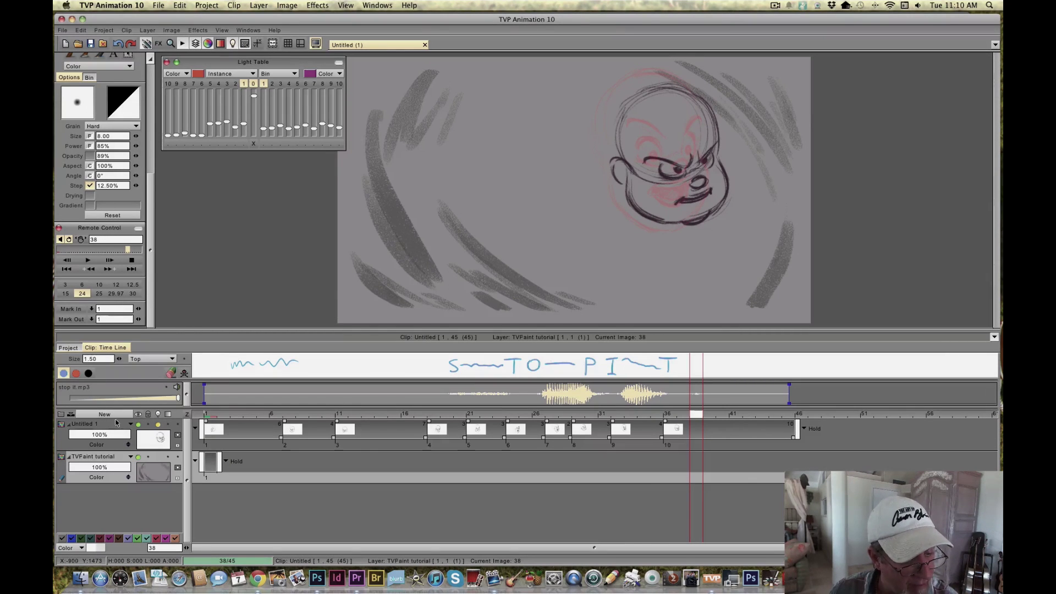
left_click(113, 427)
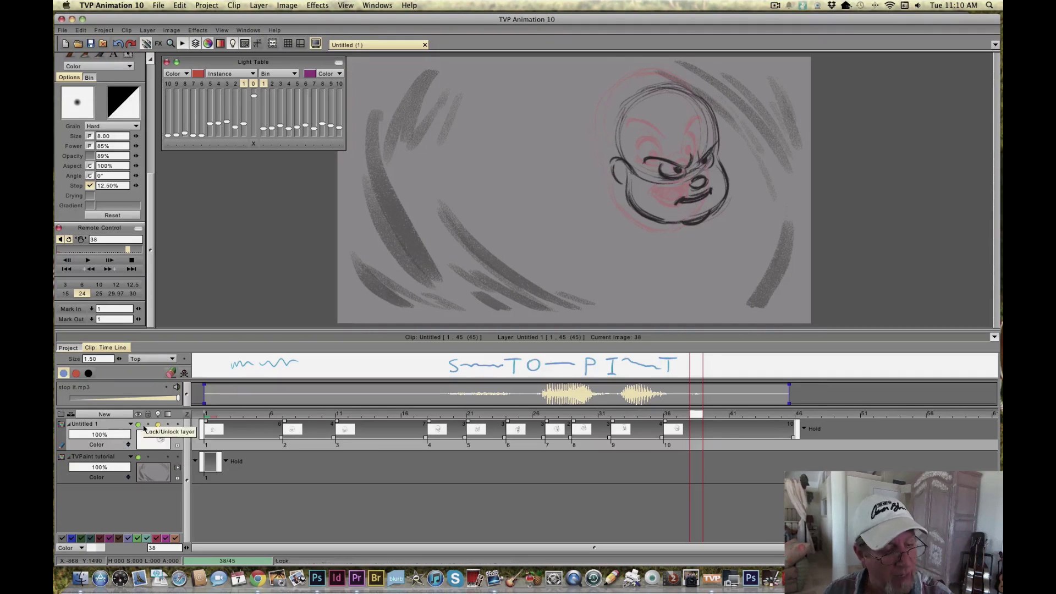
left_click(158, 423)
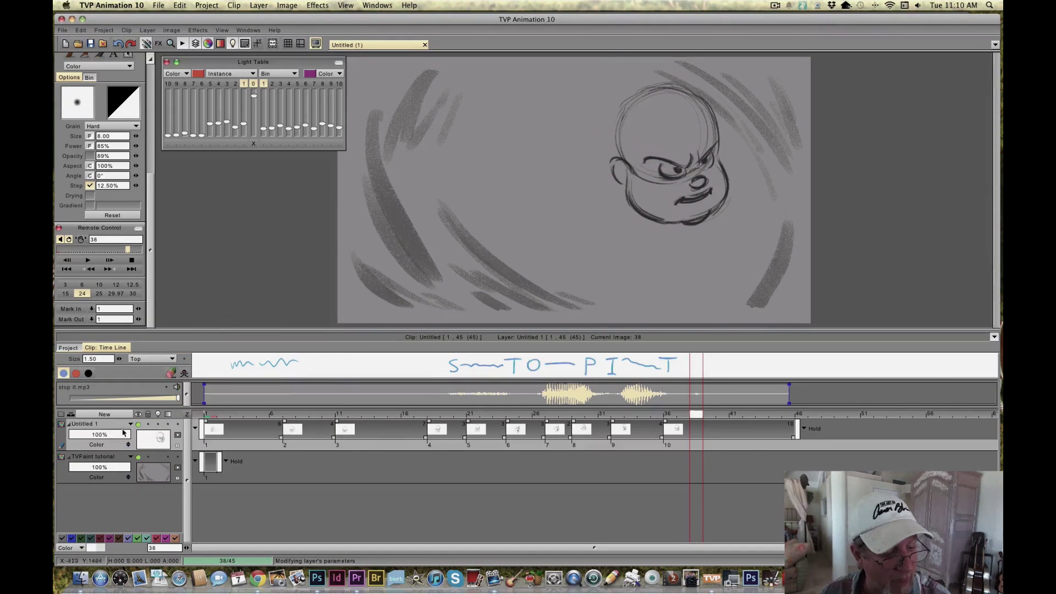
left_click(117, 459)
left_click(114, 426)
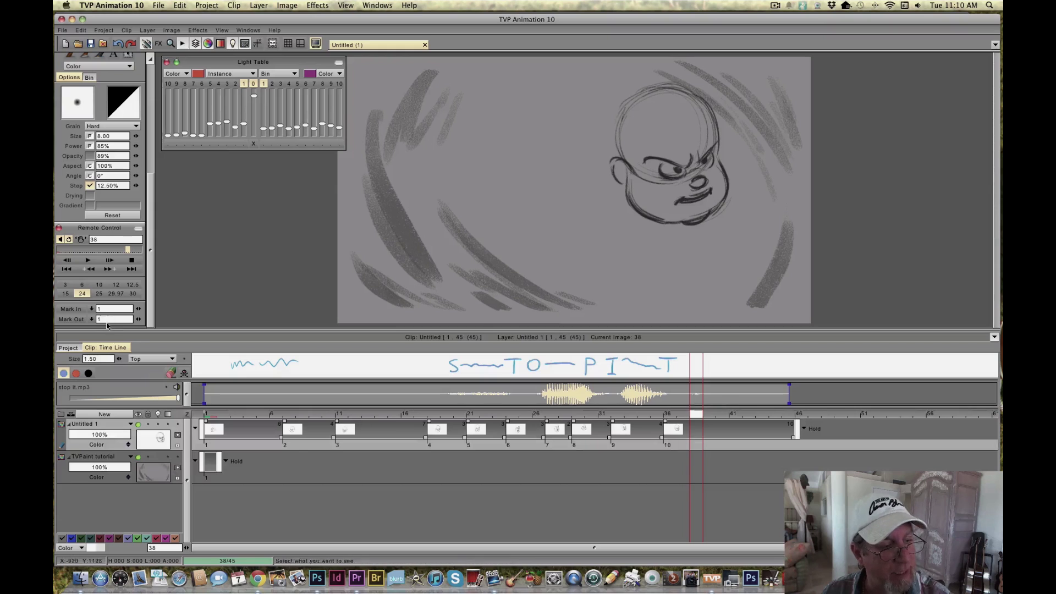
left_click(88, 260)
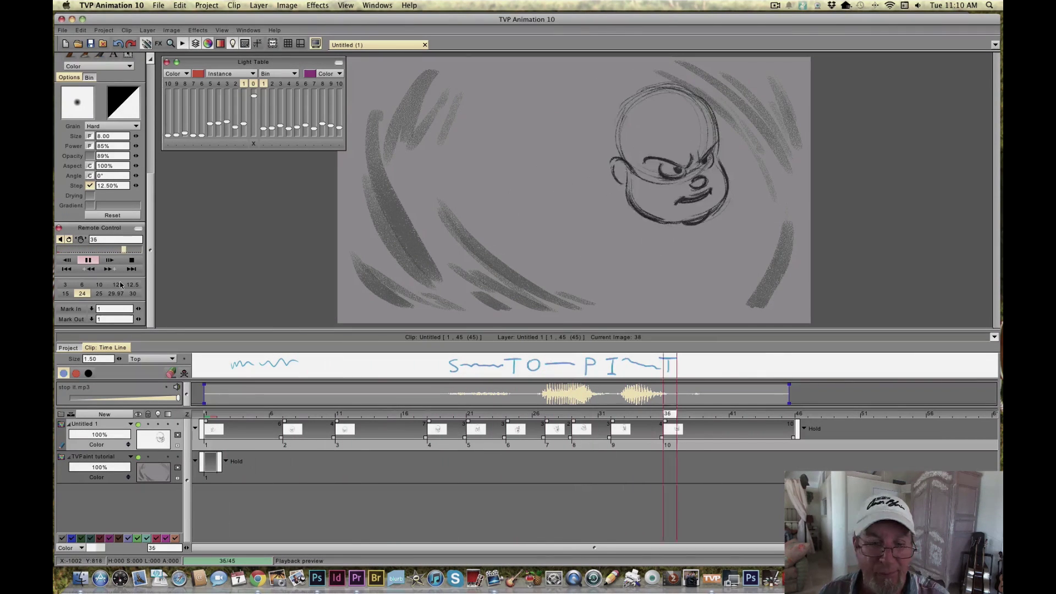
Step: Enlarge the head drawing at frame 36 to about 114.40% with the Transform tool
left_click(327, 415)
mouse_move(327, 415)
left_mouse_down()
mouse_move(717, 415)
mouse_move(614, 426)
mouse_move(690, 433)
mouse_move(388, 436)
mouse_move(258, 450)
mouse_move(721, 447)
mouse_move(598, 438)
mouse_move(664, 429)
left_mouse_up()
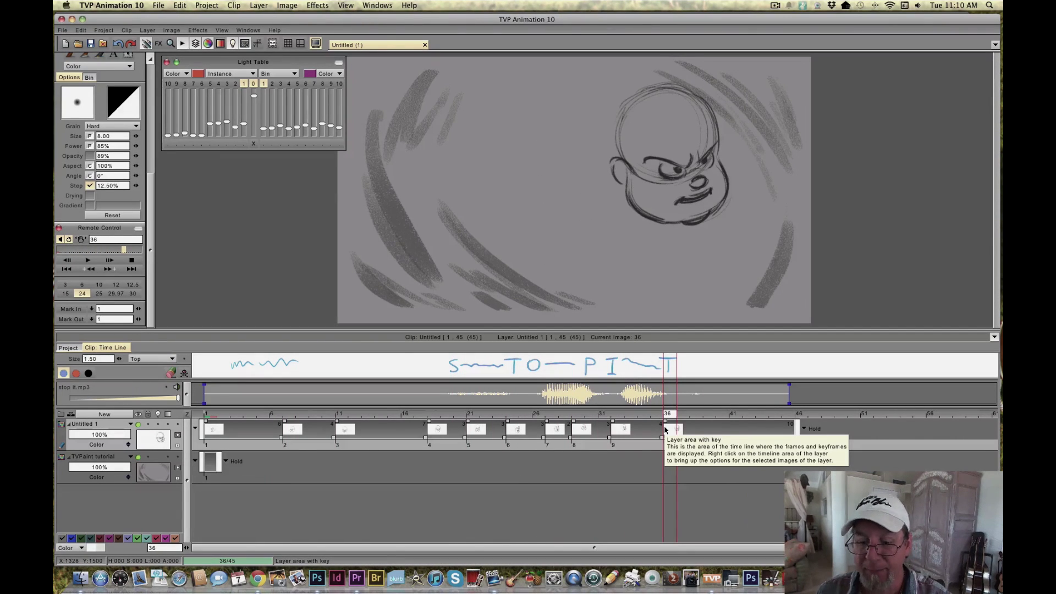
mouse_move(672, 415)
left_mouse_down()
mouse_move(555, 416)
mouse_move(669, 422)
left_mouse_up()
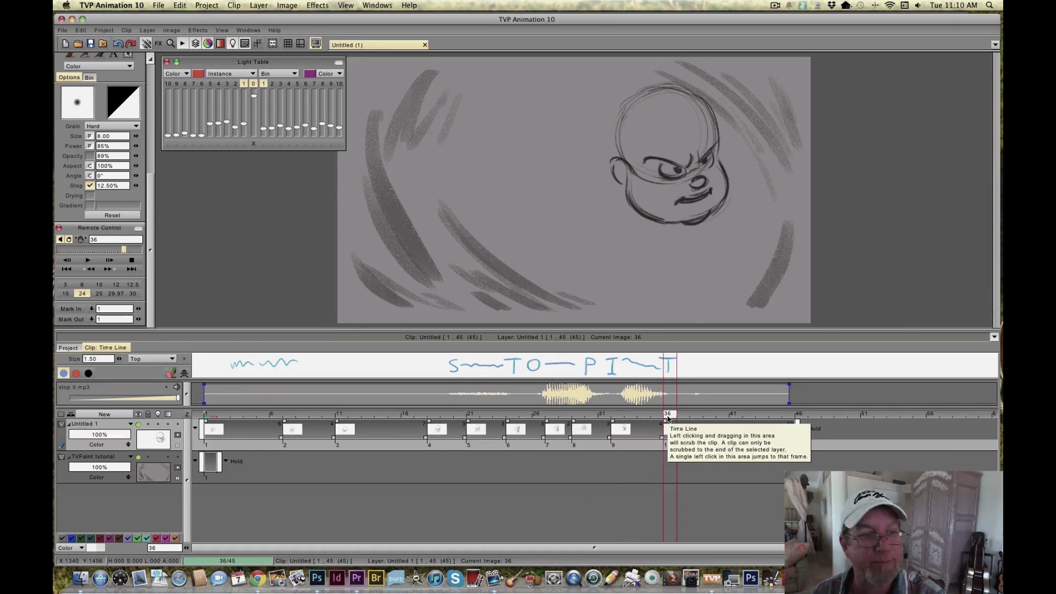
scroll(131, 66, "up", 10)
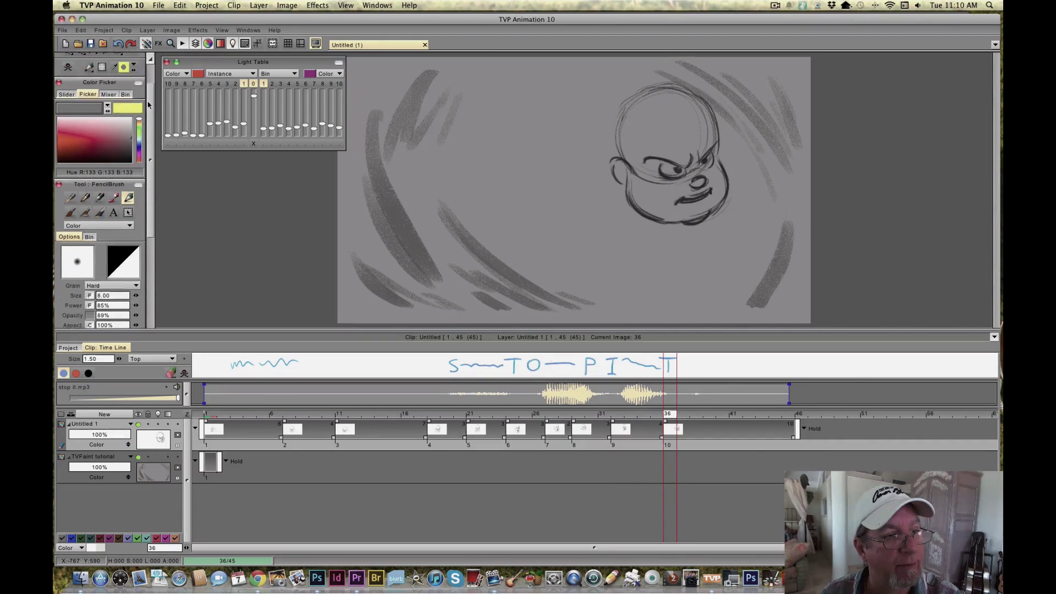
right_click(118, 86)
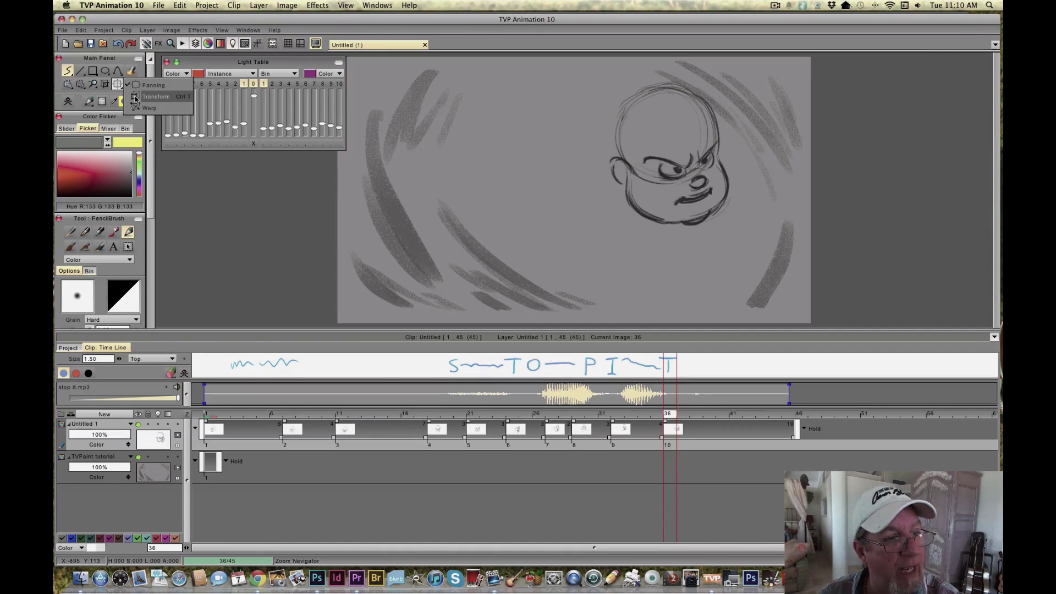
left_click(135, 97)
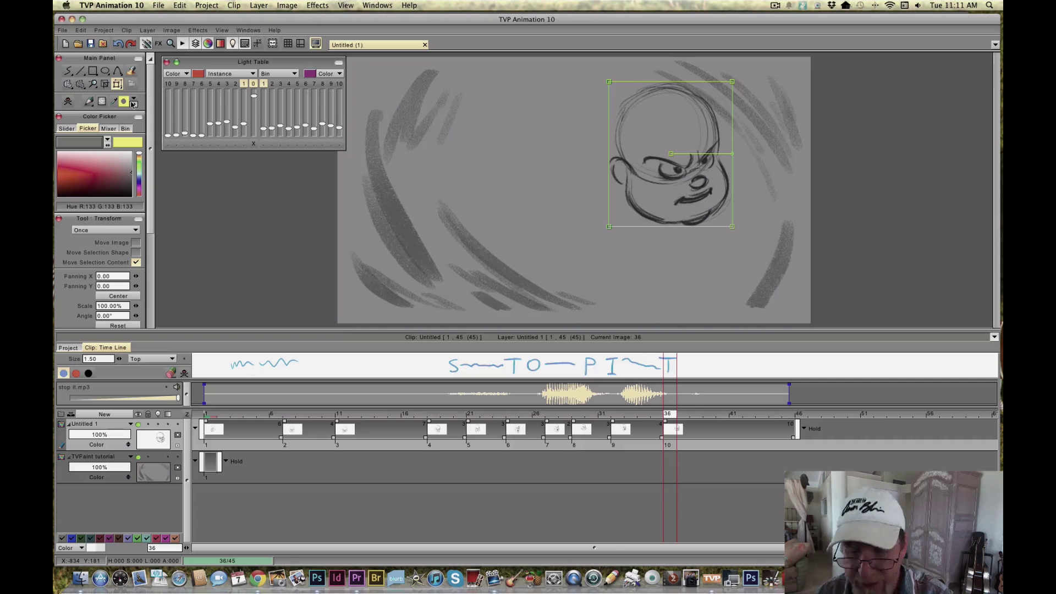
left_click_drag(732, 226, 741, 237)
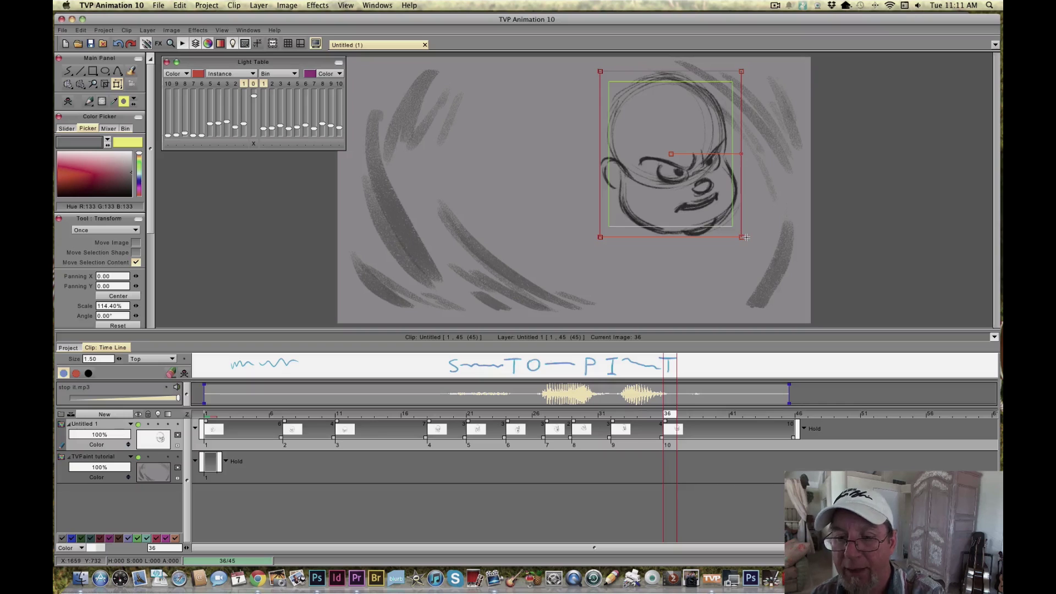
key("Return")
Step: Return to freehand pencil drawing and scrub between frames 26 and 36 to compare the enlarged head with the earlier drawings
left_click_drag(672, 409, 526, 414)
mouse_move(676, 423)
left_mouse_down()
mouse_move(690, 426)
mouse_move(498, 425)
mouse_move(720, 433)
mouse_move(591, 428)
left_mouse_up()
left_click(88, 102)
left_click(82, 113)
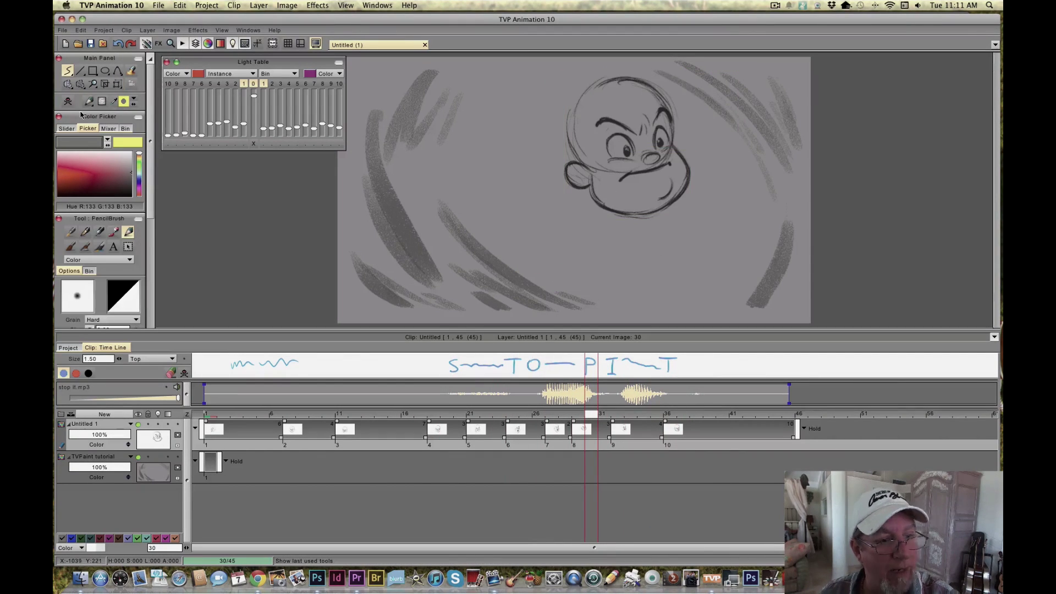
mouse_move(590, 415)
left_mouse_down()
mouse_move(455, 426)
mouse_move(697, 426)
mouse_move(405, 428)
mouse_move(669, 435)
left_mouse_up()
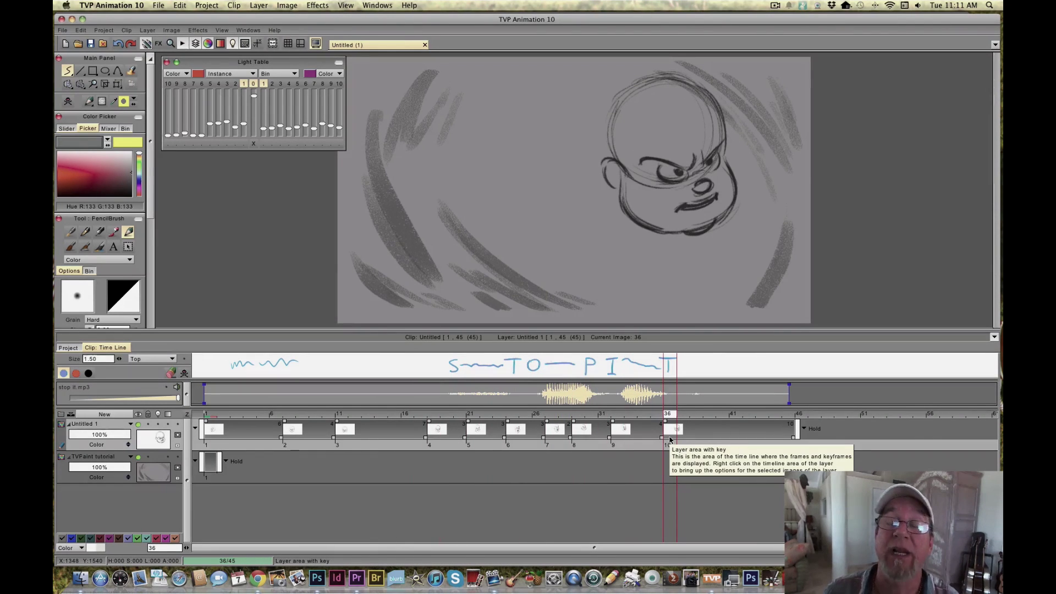
left_click_drag(670, 439, 541, 425)
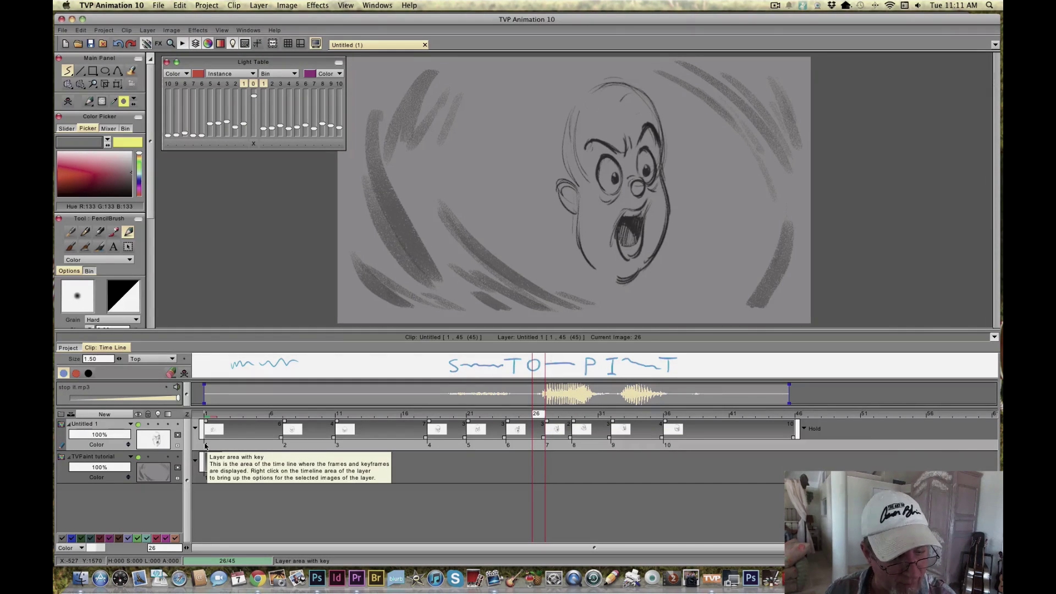
Step: Select all 45 frames of the head layer, scale the drawings to about 109.10%, shift them slightly down, and scrub back to frame 1
left_click_drag(205, 445, 789, 448)
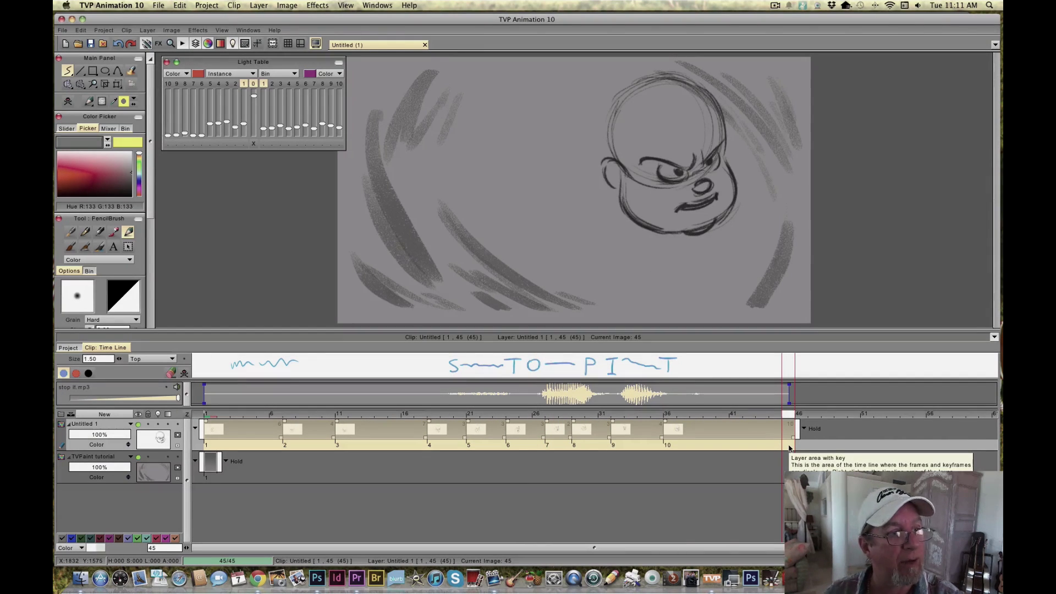
left_click(118, 84)
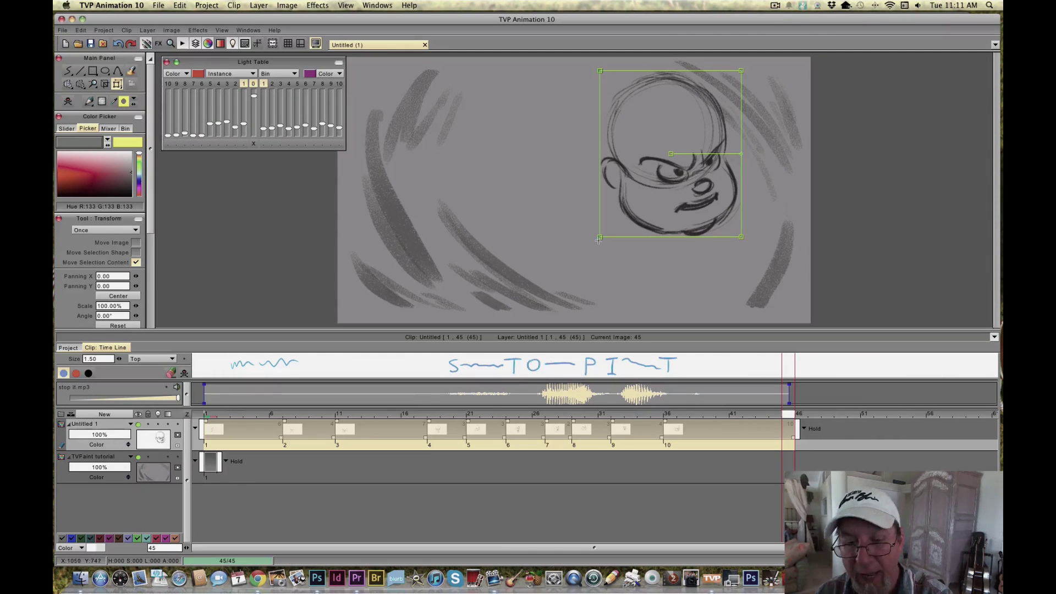
left_click_drag(599, 237, 594, 245)
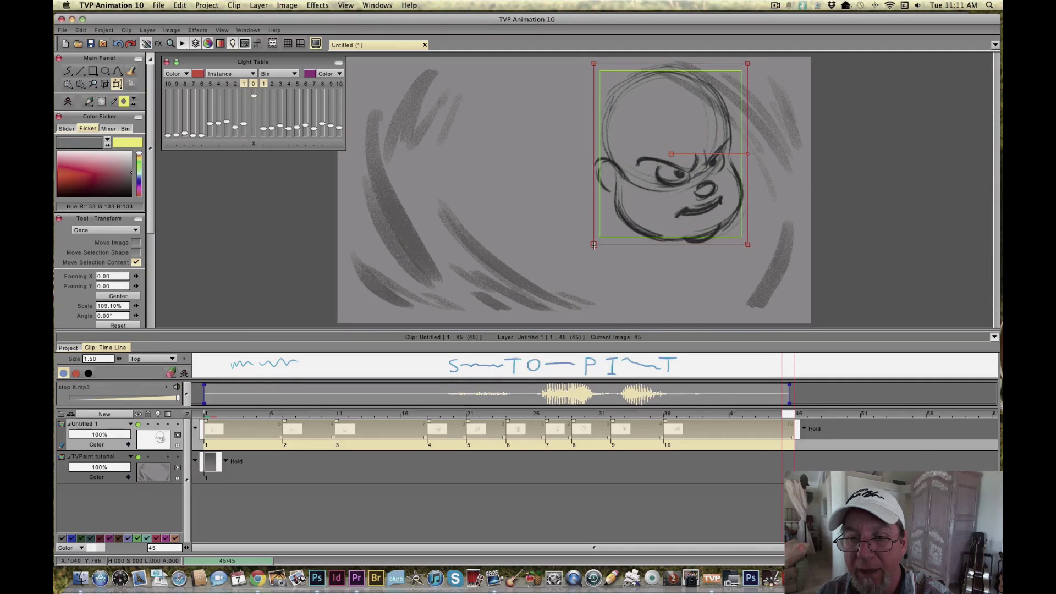
left_click_drag(632, 214, 632, 231)
key("Return")
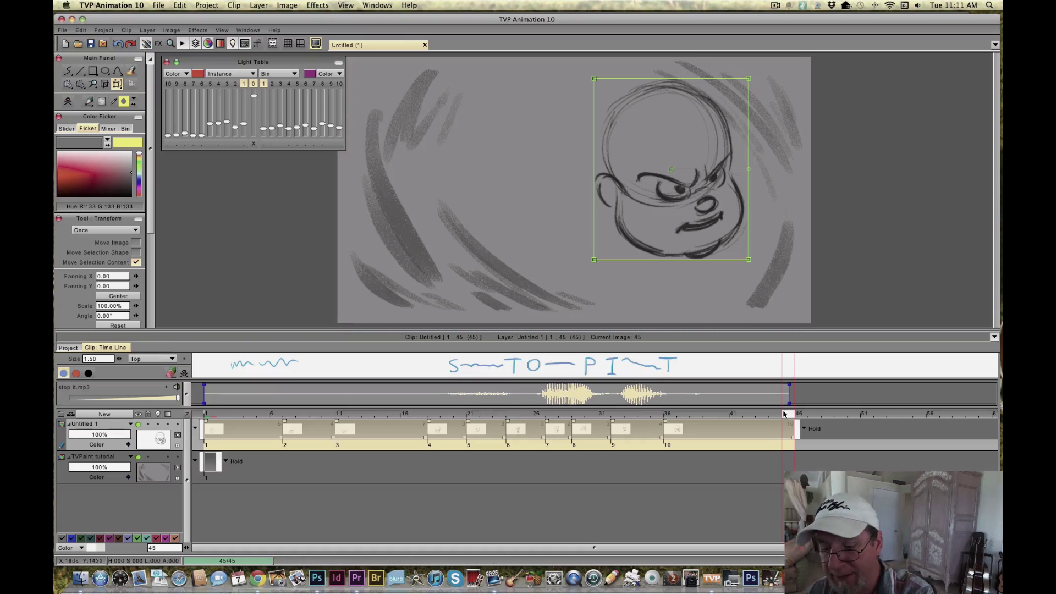
mouse_move(776, 426)
left_mouse_down()
mouse_move(238, 428)
mouse_move(255, 446)
mouse_move(698, 448)
mouse_move(236, 445)
mouse_move(764, 444)
mouse_move(214, 440)
left_mouse_up()
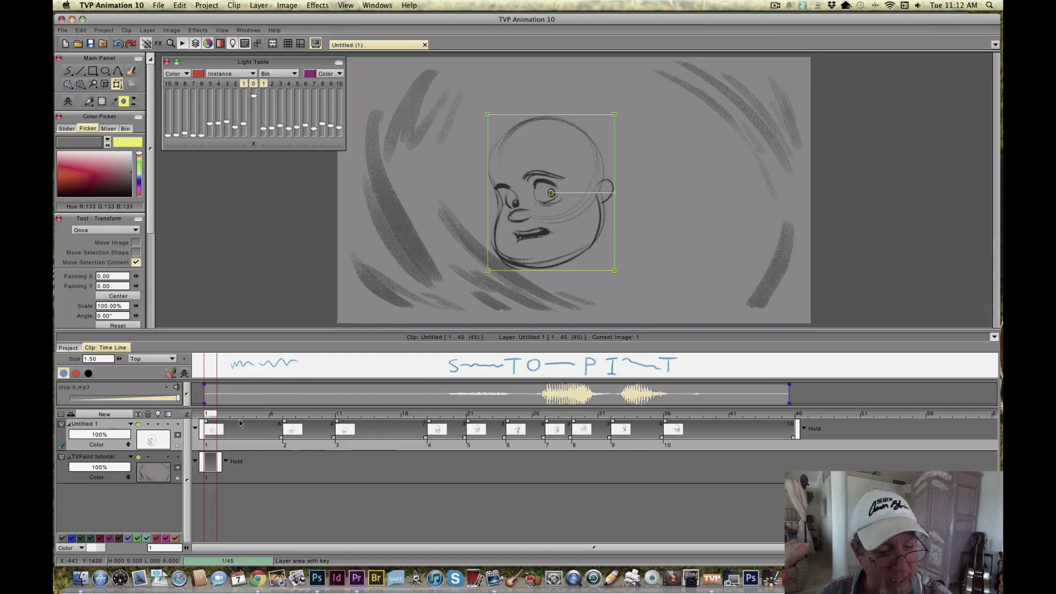
Step: Select all images of the head layer and flip them horizontally
left_click(214, 421)
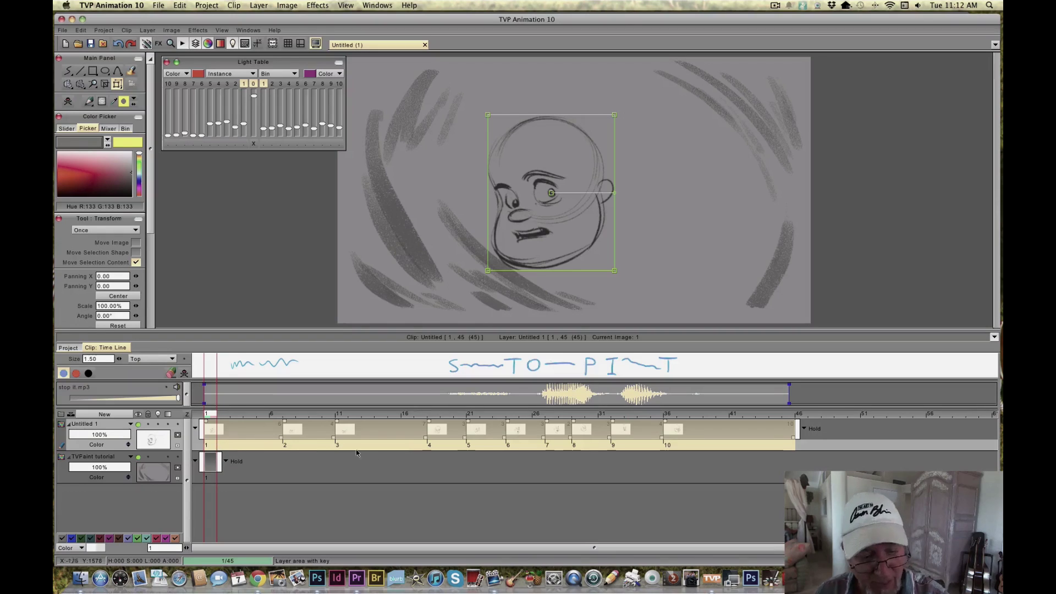
left_click(286, 7)
mouse_move(290, 78)
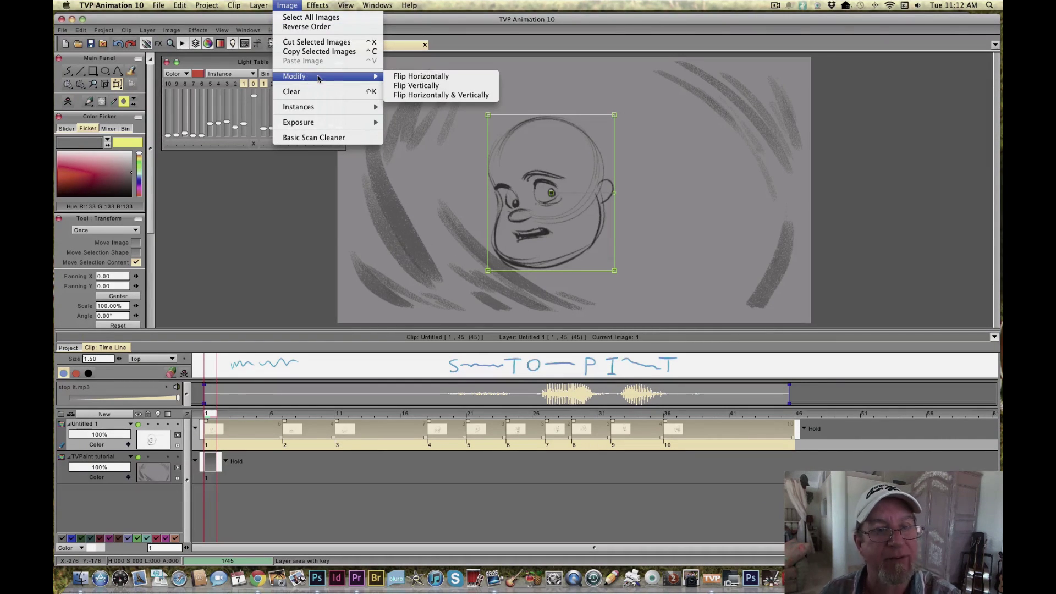
left_click(401, 77)
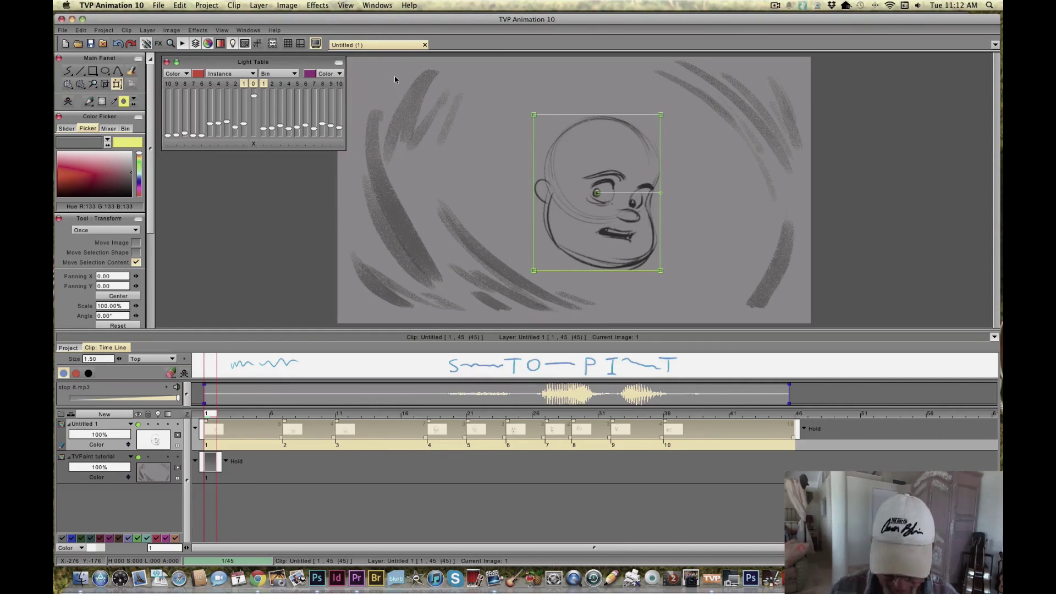
Step: Return to freehand pencil drawing and play back the flipped head animation
left_click(88, 101)
left_click(82, 110)
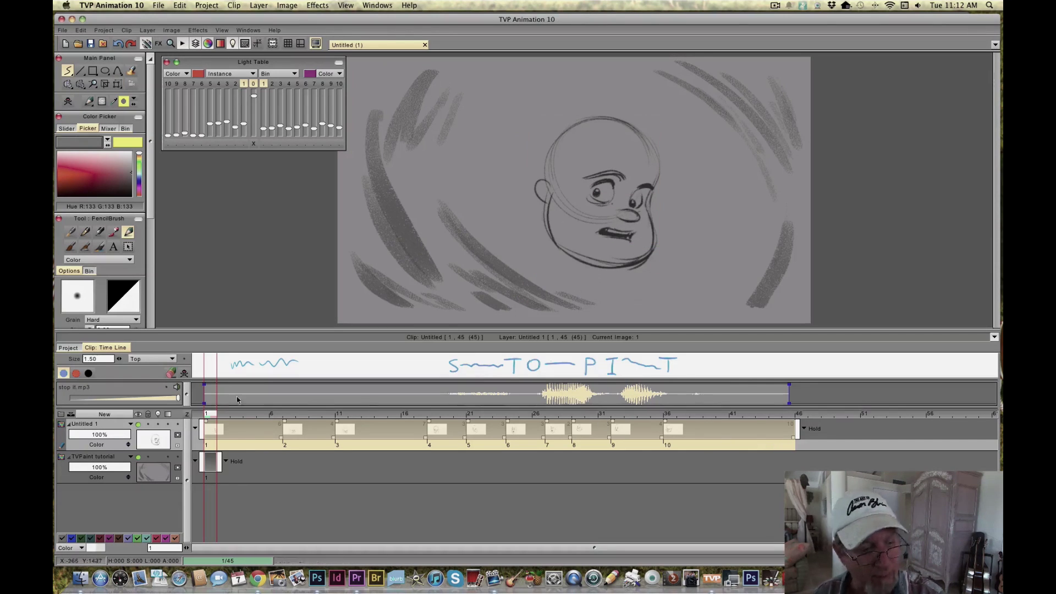
scroll(144, 285, "down", 6)
left_click(89, 269)
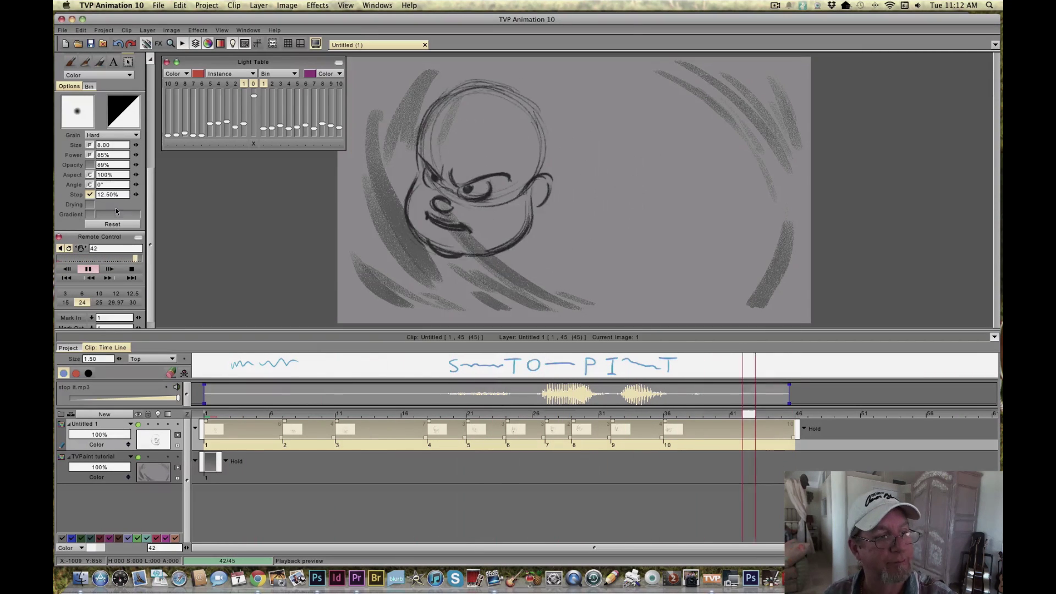
Step: Stop the playback, return to frame 1 and undo the horizontal flip of the head layer
left_click(131, 270)
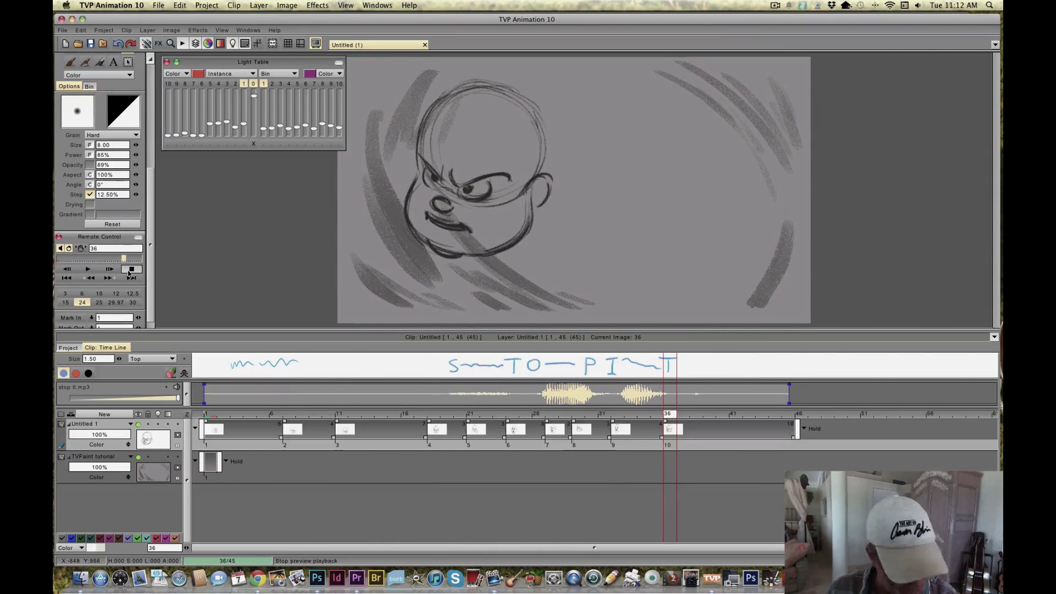
left_click(130, 271)
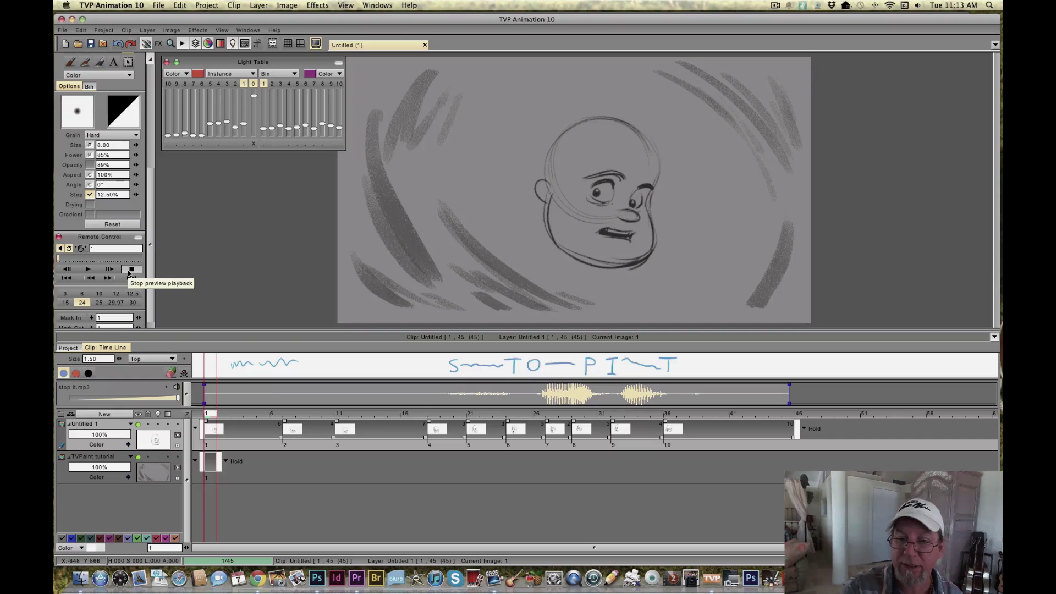
left_click(129, 272)
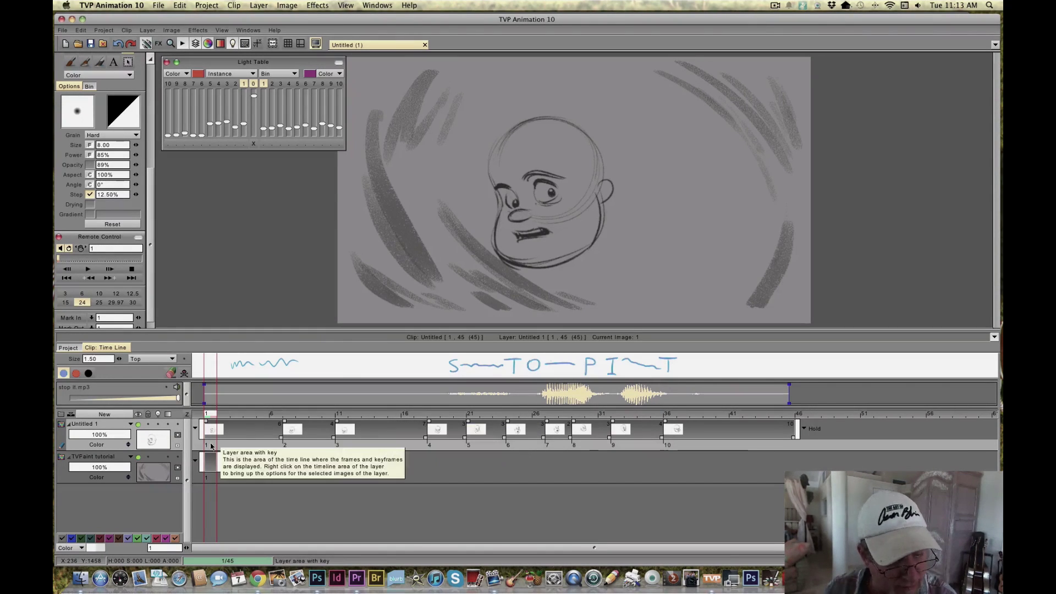
Step: Select all 45 frames of the head layer and paste a copy of them starting at frame 46
left_click_drag(206, 445, 790, 450)
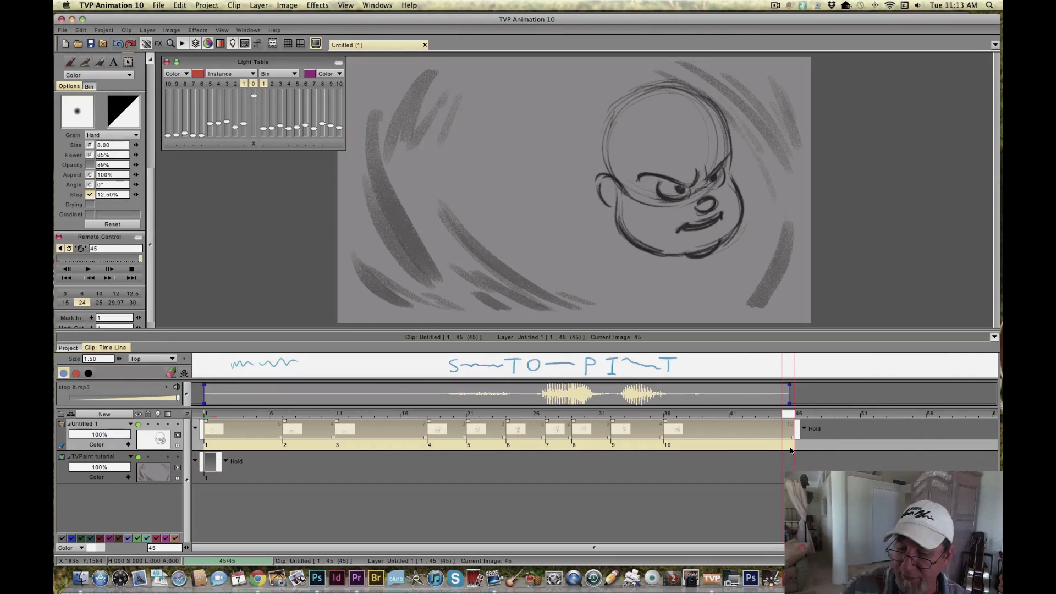
left_click(801, 426)
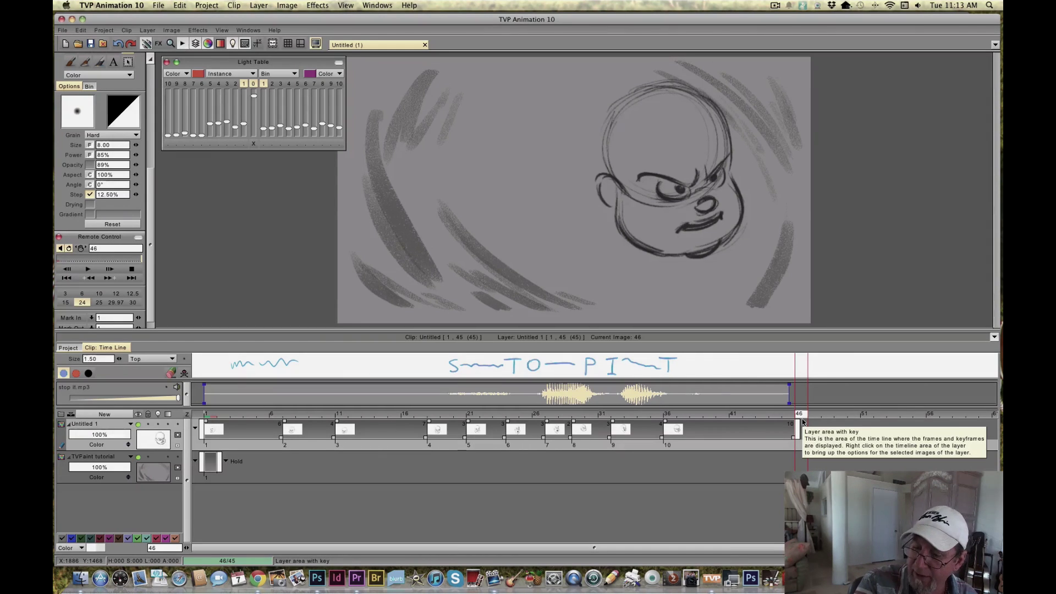
key("super+v")
scroll(802, 422, "right", 10)
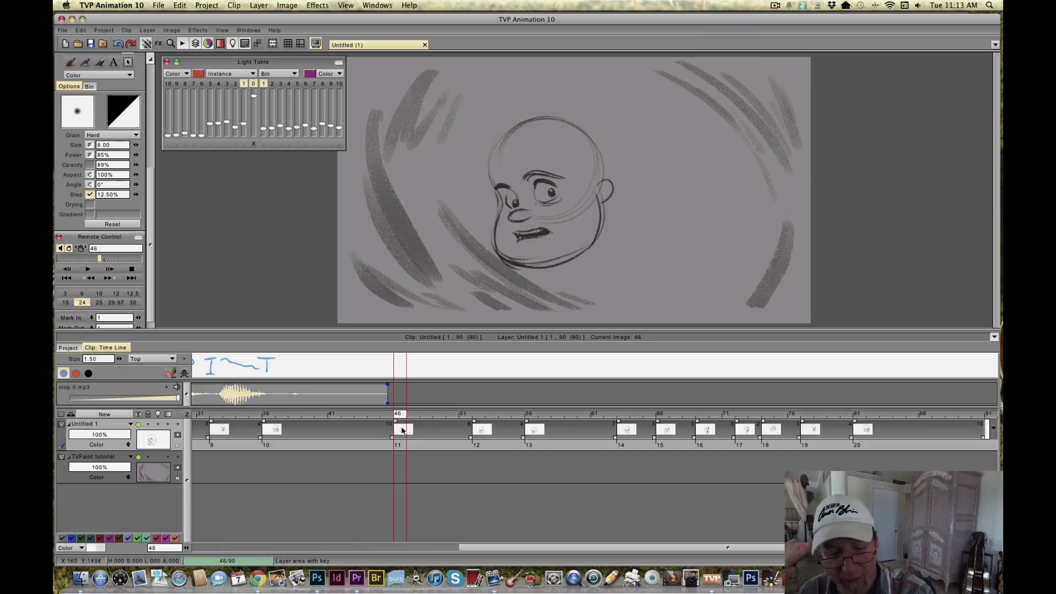
Step: Preview the duplicated head animation from frame 46 and undo the paste
left_click(87, 269)
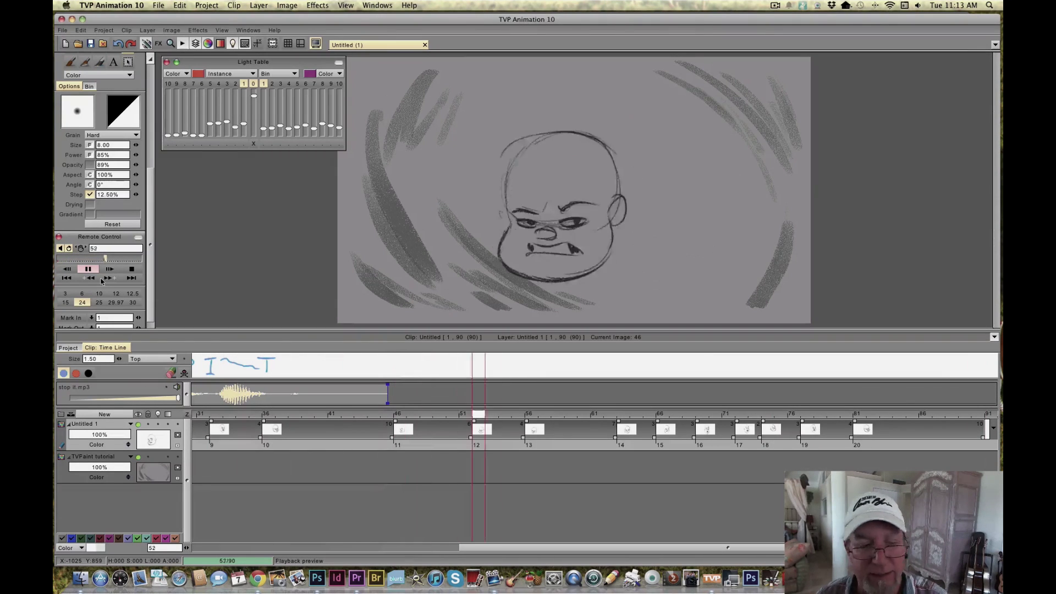
left_click(101, 281)
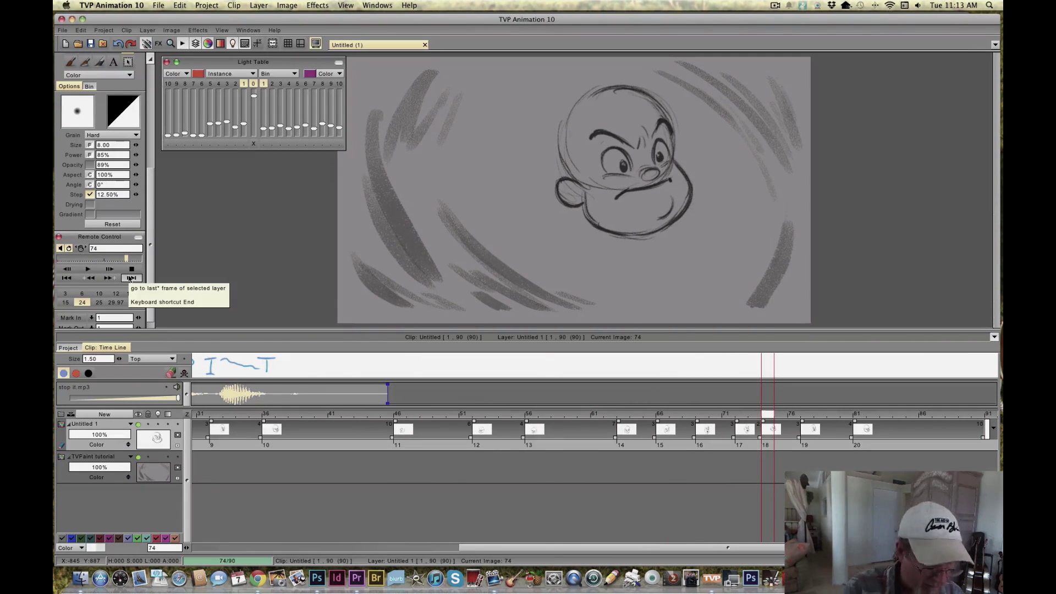
key("super+z")
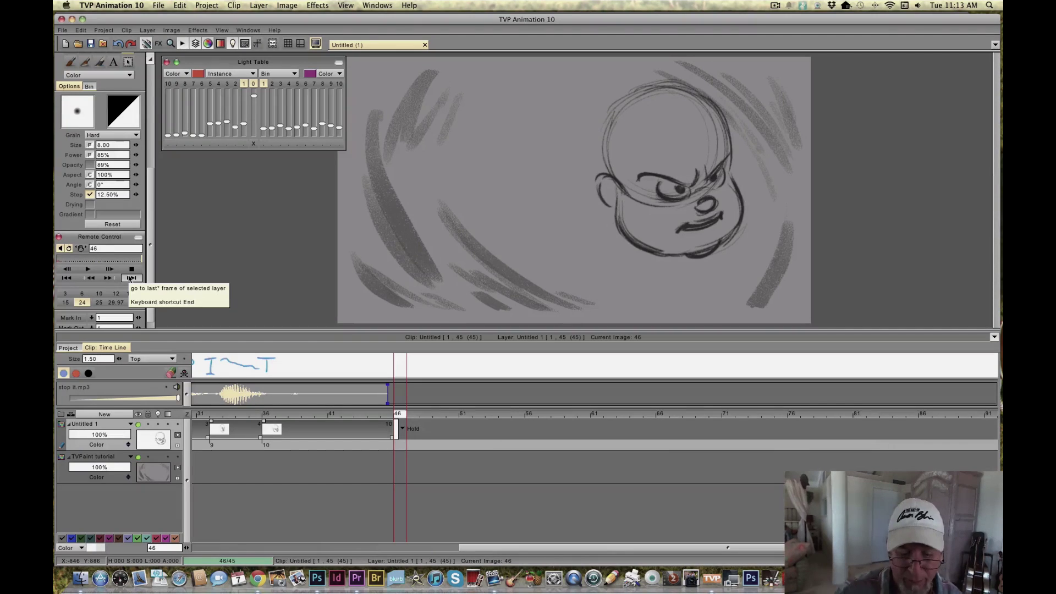
scroll(296, 547, "left", 10)
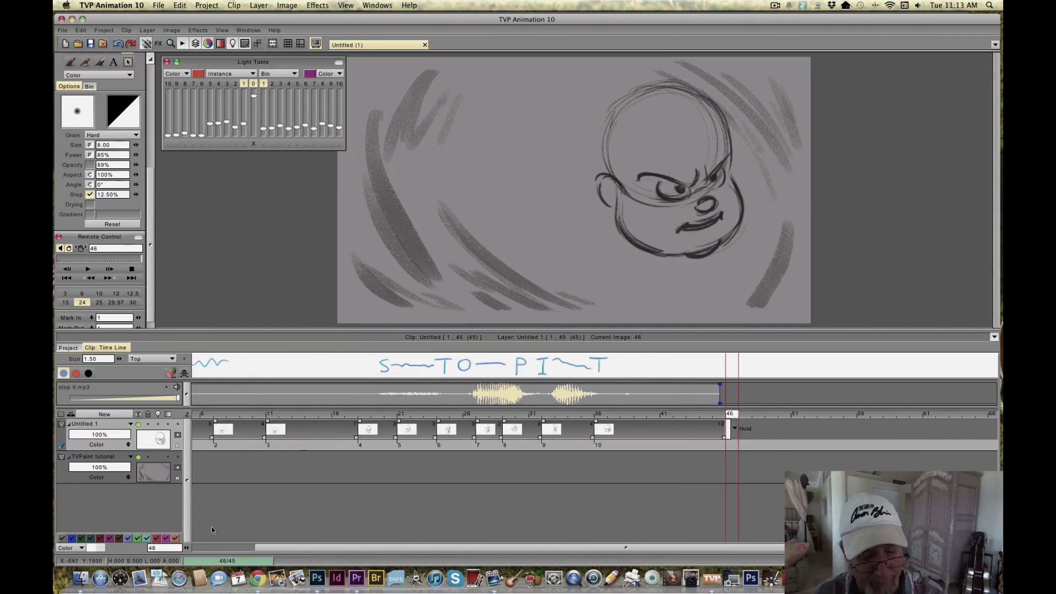
scroll(319, 552, "left", 3)
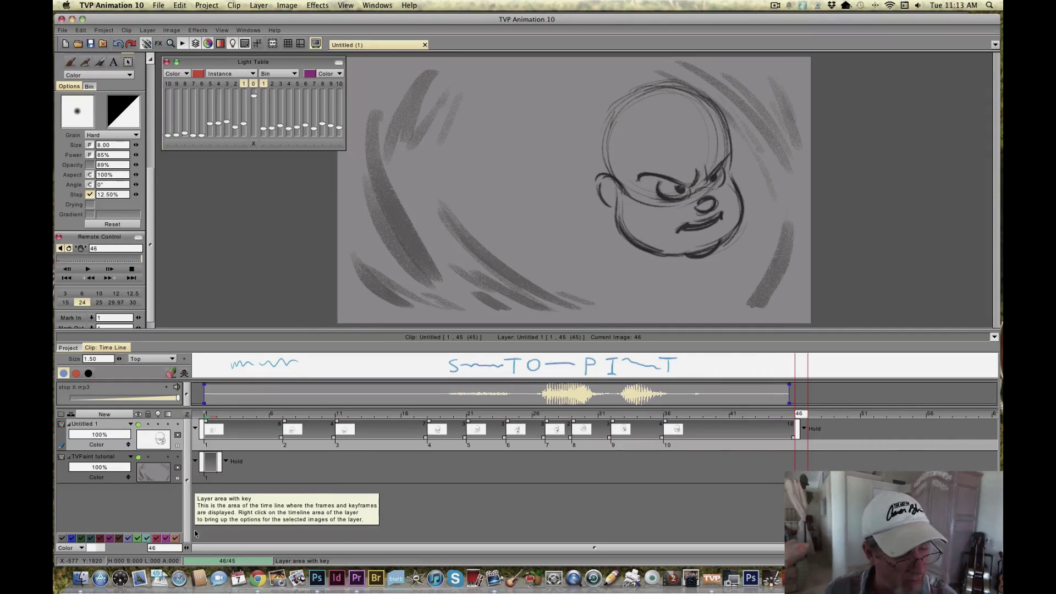
Step: Create a new layer of type Animation under the head layer, with Hold as its post behaviour
left_click(108, 417)
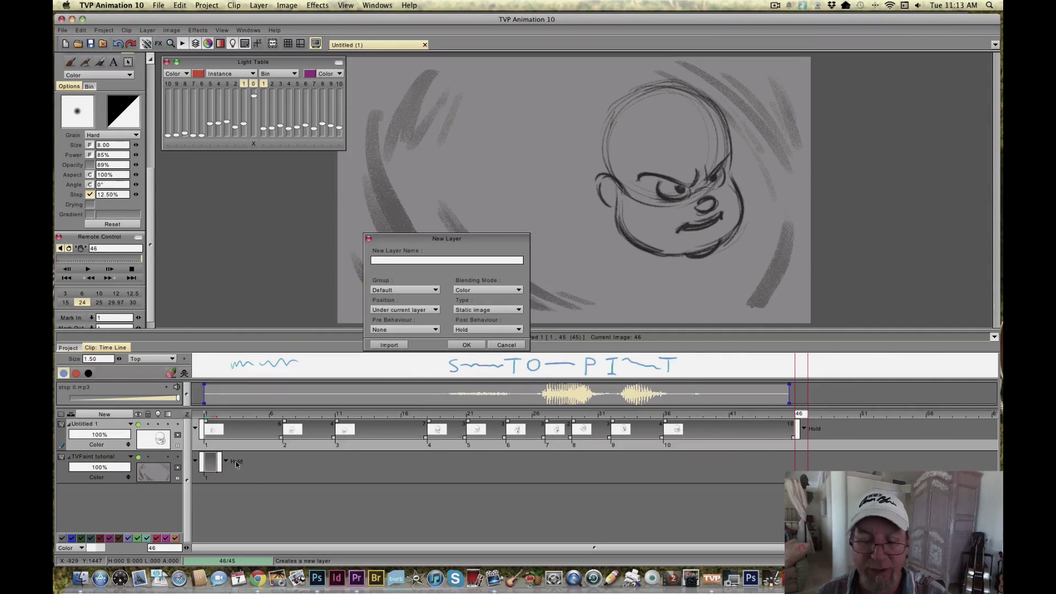
left_click(467, 311)
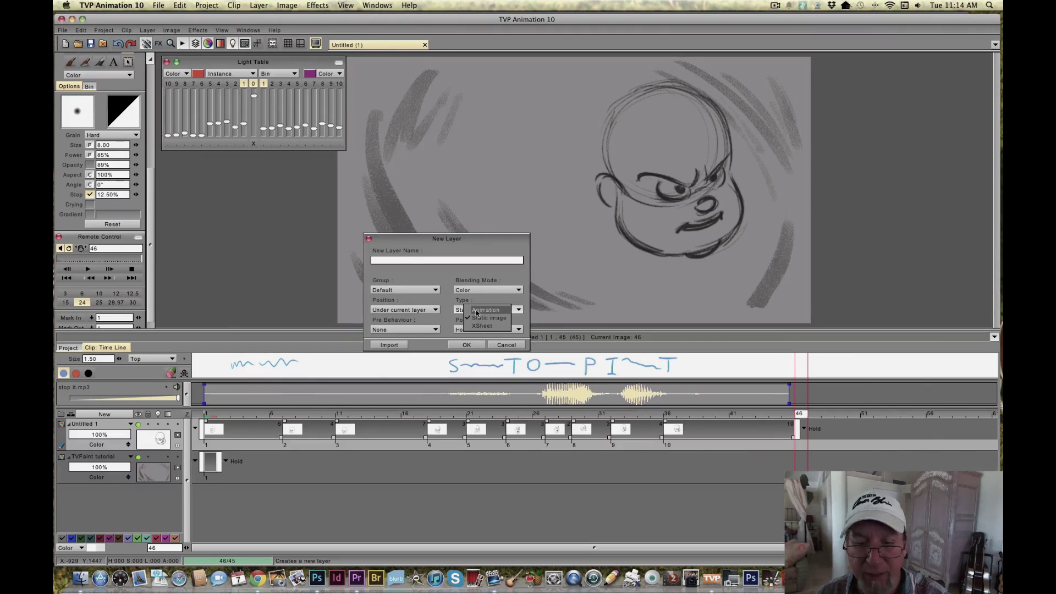
left_click(477, 311)
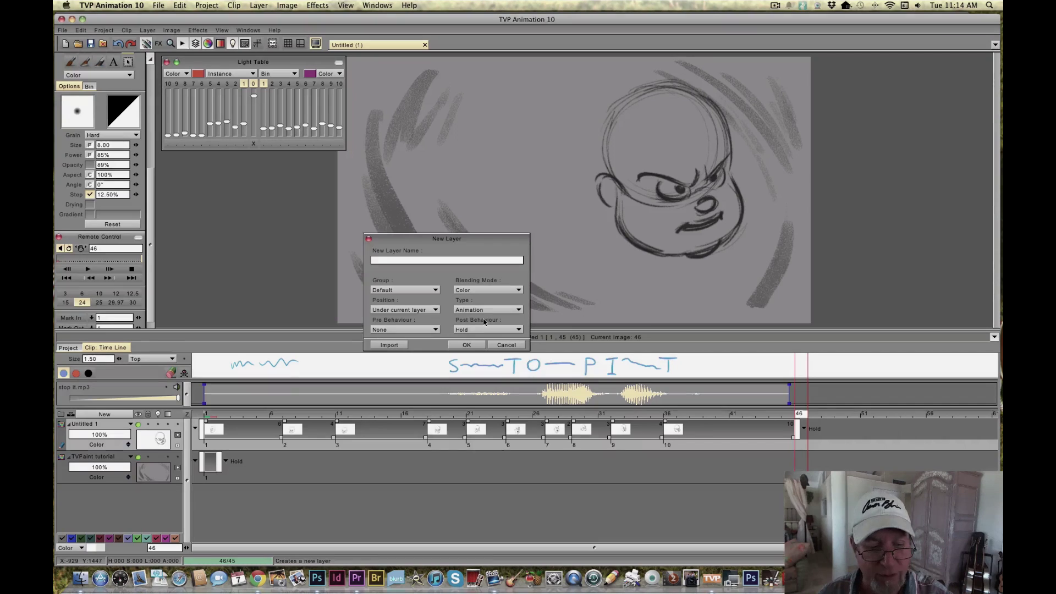
left_click(466, 345)
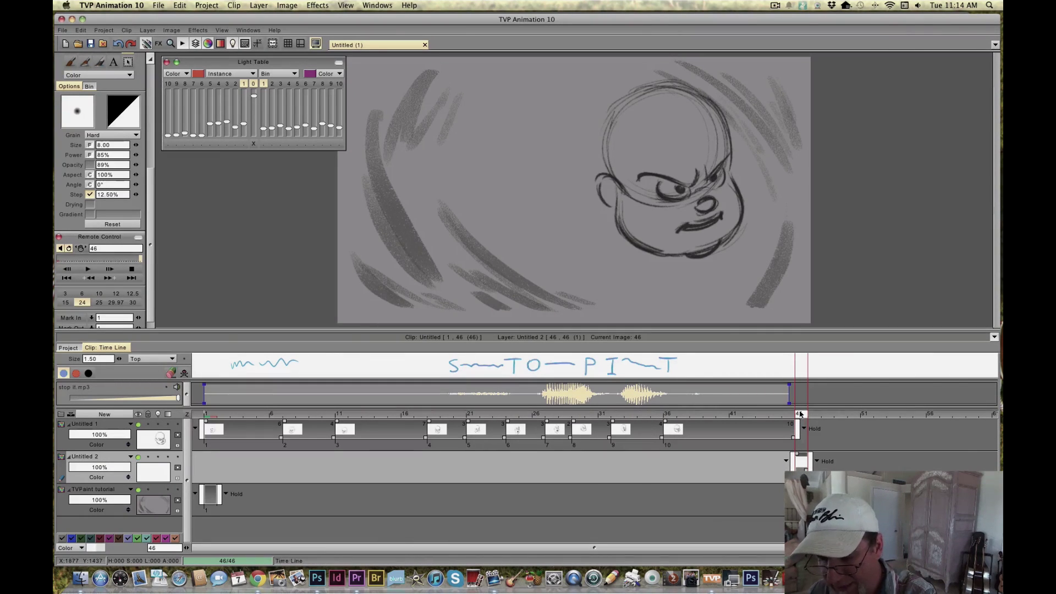
Step: Move the new layer's image to frame 1 and extend its exposure through frame 6 to match the first head drawing
key("Left")
key("Left")
key("Left")
key("Left")
key("Left")
key("Left")
key("Left")
key("Left")
key("Left")
key("Left")
key("Left")
key("Left")
key("Left")
key("Left")
key("Left")
key("Left")
key("Left")
key("Left")
key("Left")
key("Left")
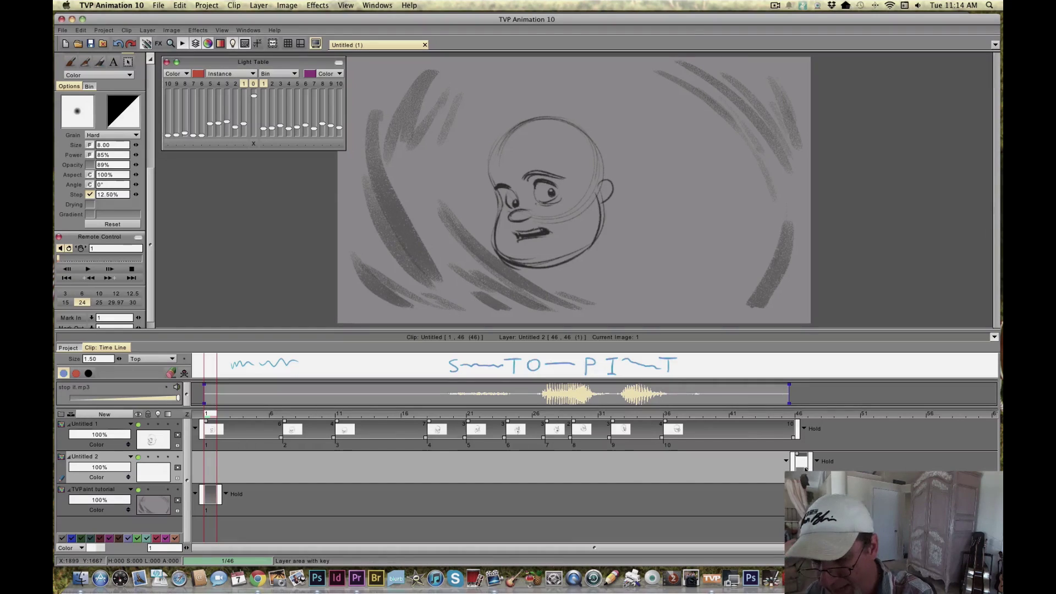
left_click_drag(805, 469, 204, 456)
left_click_drag(806, 469, 284, 466)
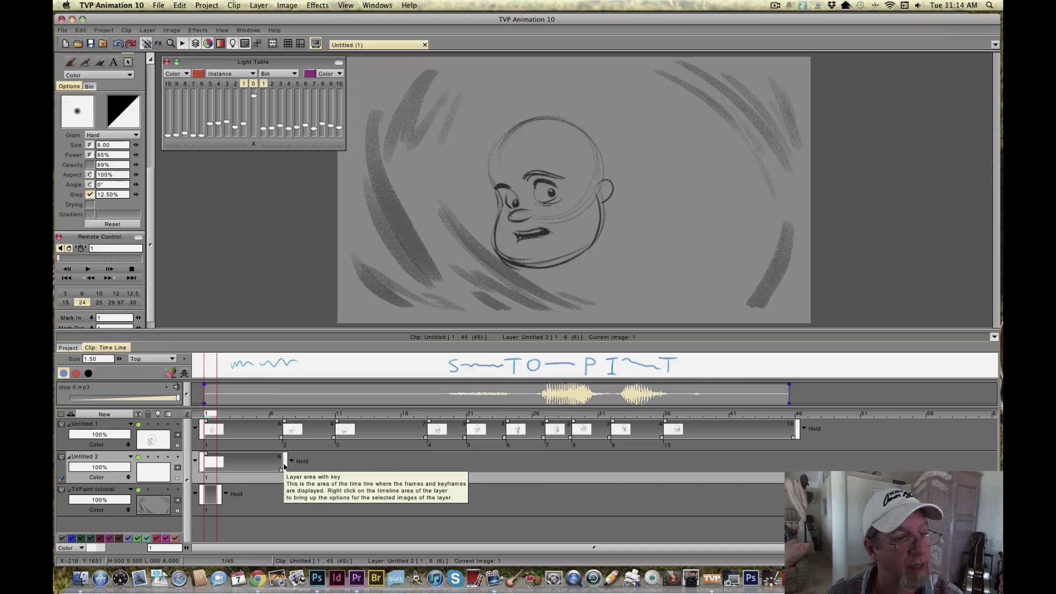
Step: Set the pencil brush size to 19 and paint the ear pink on frame 1 of the new layer
scroll(94, 165, "up", 5)
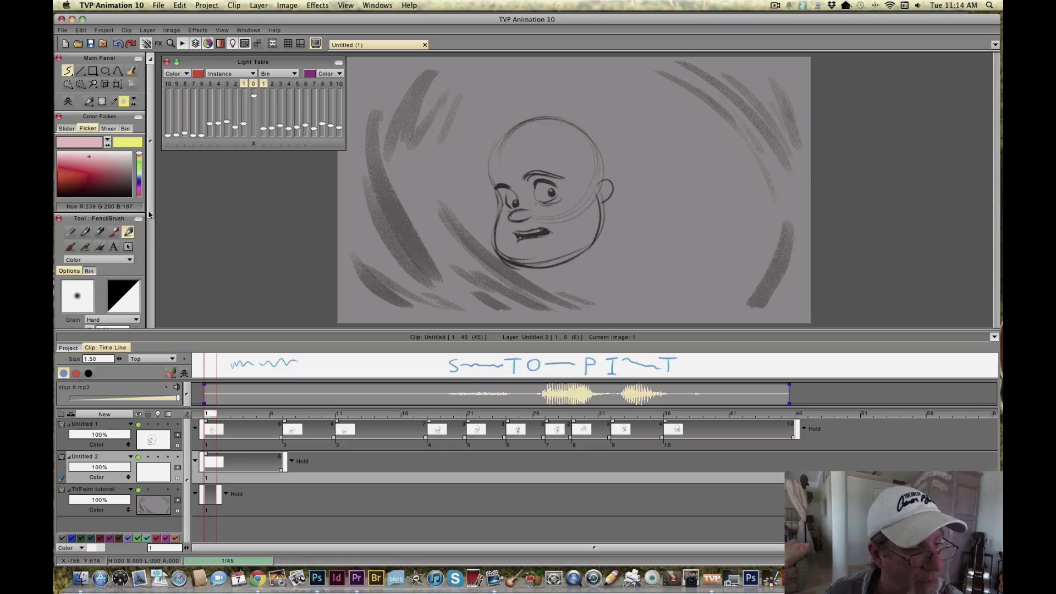
scroll(106, 308, "down", 4)
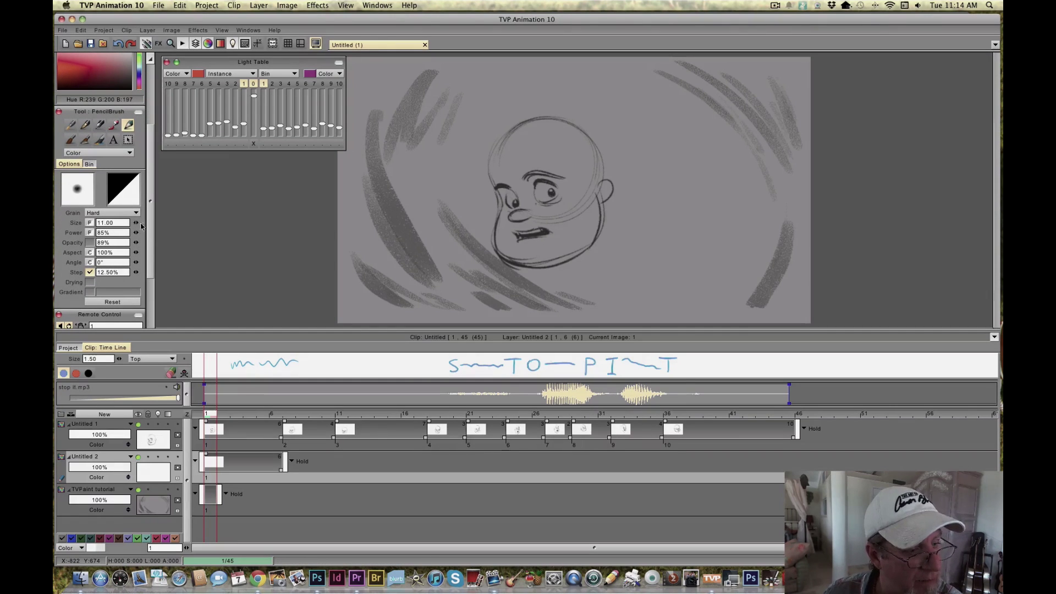
left_click_drag(147, 225, 154, 226)
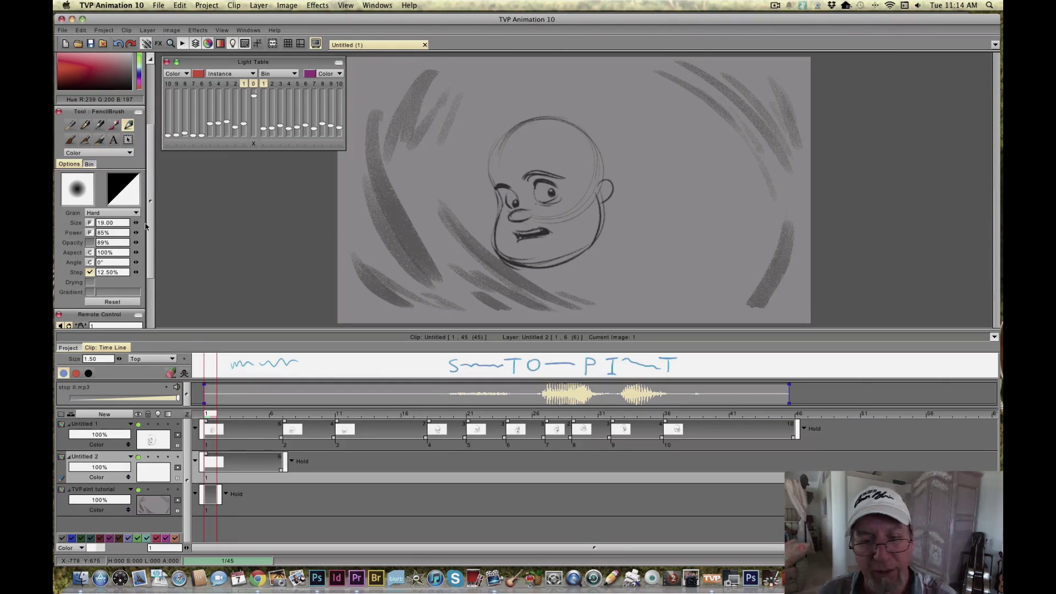
left_click_drag(595, 204, 601, 182)
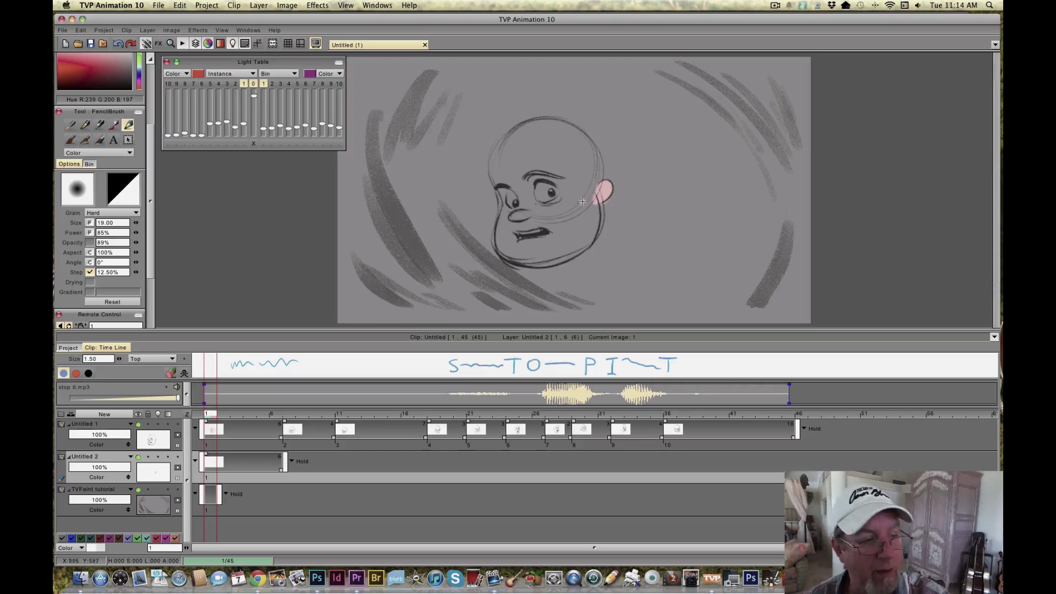
Step: Increase the brush size to 35 and fill the rest of the frame 1 head with pink, leaving the eyes unpainted
left_click_drag(135, 224, 146, 221)
mouse_move(584, 204)
left_mouse_down()
mouse_move(595, 153)
mouse_move(556, 133)
left_mouse_up()
left_click_drag(134, 227, 155, 225)
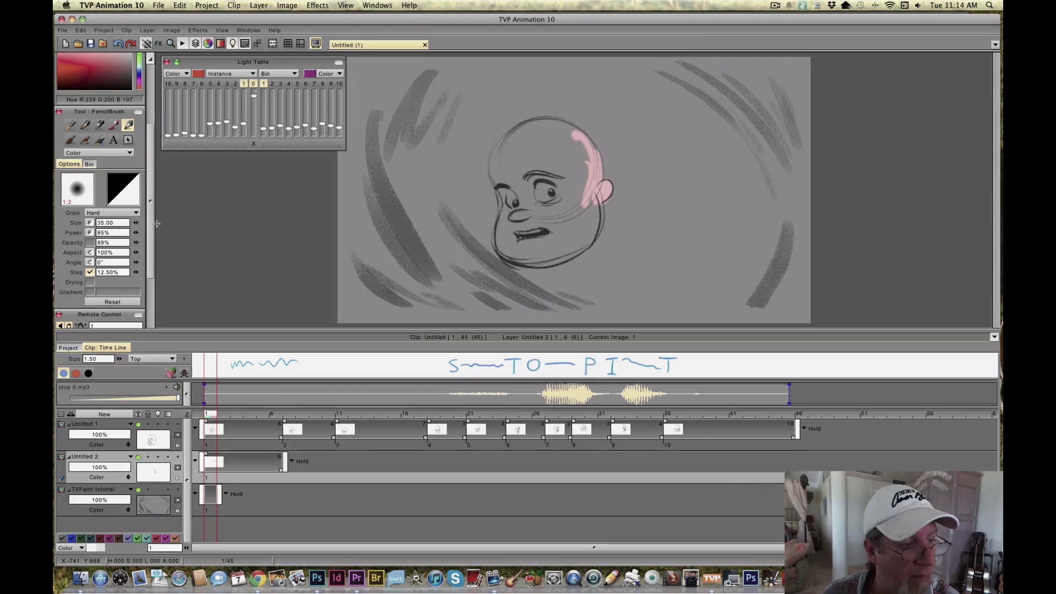
mouse_move(583, 198)
left_mouse_down()
mouse_move(580, 142)
mouse_move(566, 131)
mouse_move(539, 122)
mouse_move(507, 144)
mouse_move(502, 170)
mouse_move(554, 142)
mouse_move(552, 184)
mouse_move(519, 217)
mouse_move(507, 207)
mouse_move(505, 250)
mouse_move(531, 245)
mouse_move(555, 220)
mouse_move(564, 188)
mouse_move(597, 235)
mouse_move(556, 248)
left_mouse_up()
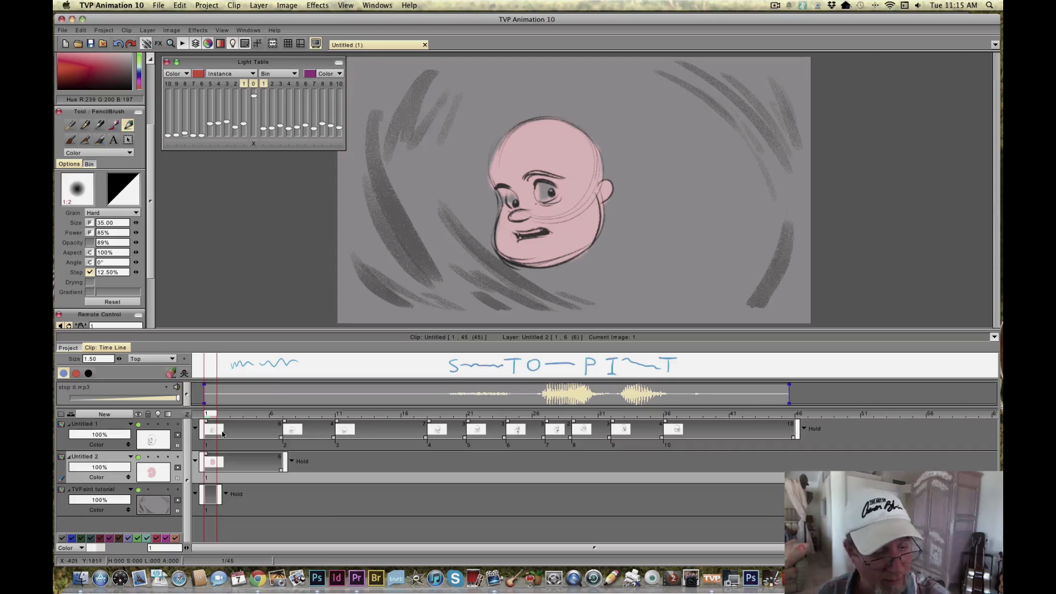
Step: Start a blank colour image at frame 7 and paint the second head drawing pink
left_click_drag(233, 415, 283, 418)
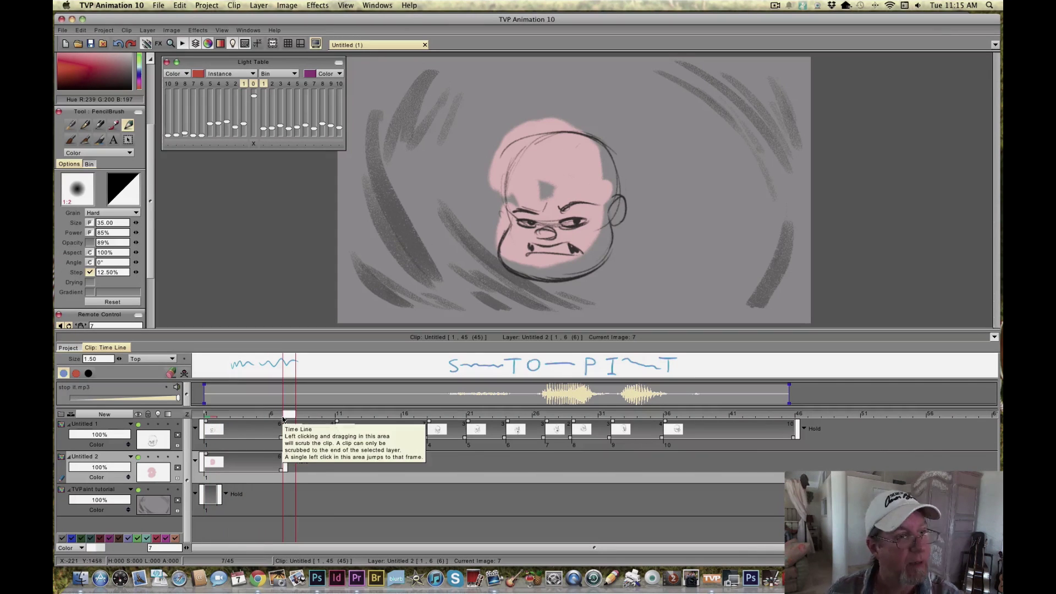
scroll(70, 107, "up", 3)
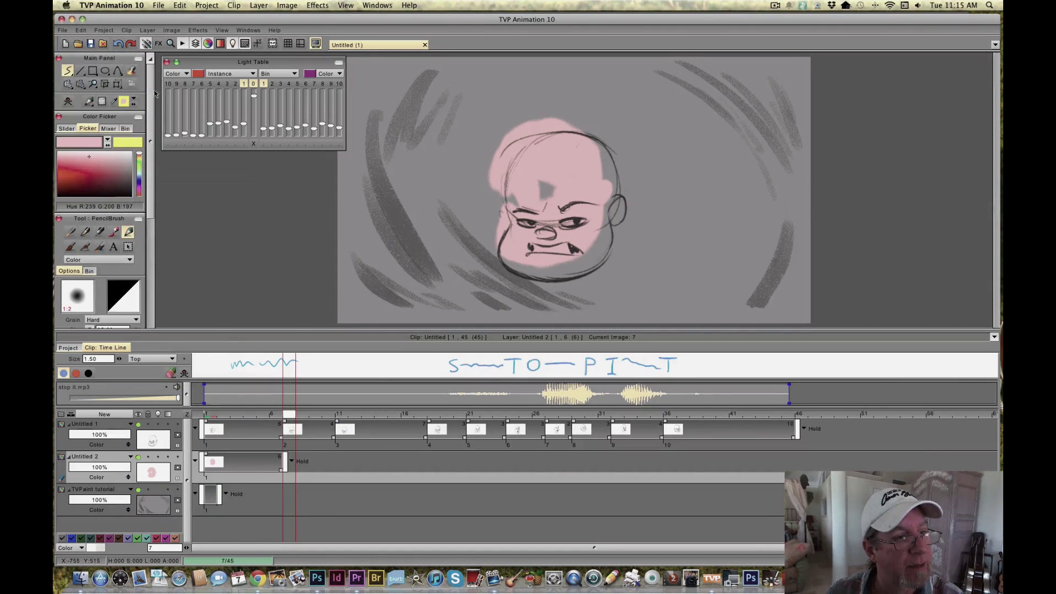
left_click(69, 103)
left_click_drag(601, 150, 614, 219)
mouse_move(598, 255)
left_mouse_down()
mouse_move(570, 232)
mouse_move(582, 247)
mouse_move(597, 228)
mouse_move(582, 257)
mouse_move(534, 245)
mouse_move(555, 268)
mouse_move(542, 272)
mouse_move(512, 253)
mouse_move(514, 229)
mouse_move(548, 228)
mouse_move(530, 209)
mouse_move(513, 218)
mouse_move(524, 152)
mouse_move(519, 163)
mouse_move(534, 146)
mouse_move(589, 148)
mouse_move(596, 166)
mouse_move(550, 149)
mouse_move(589, 218)
mouse_move(531, 185)
mouse_move(560, 216)
mouse_move(551, 224)
mouse_move(522, 197)
left_mouse_up()
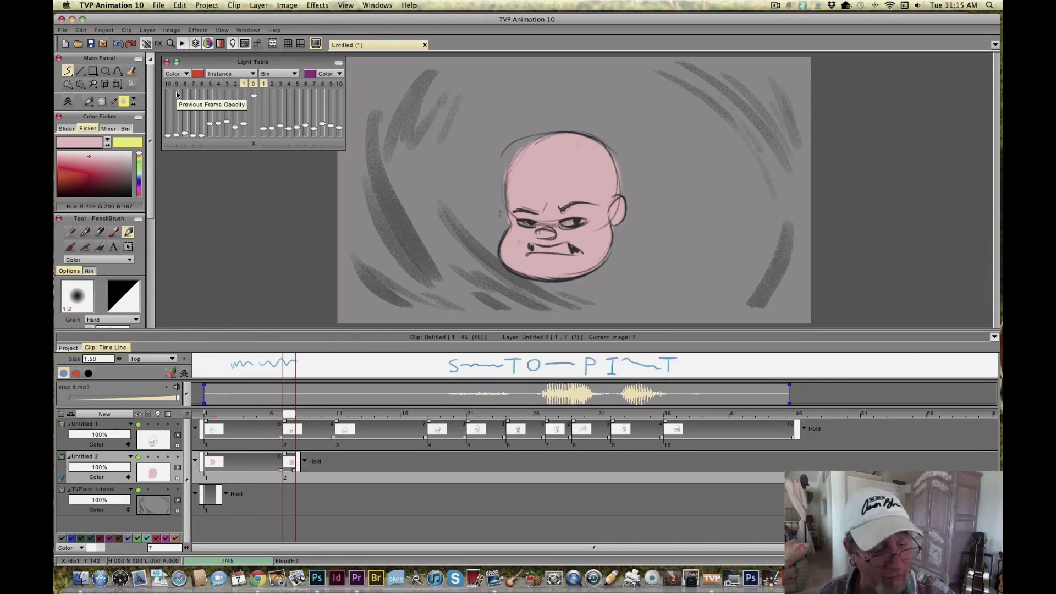
Step: Start a blank colour image at frame 11 and paint the squinting third head drawing pink
left_click(334, 409)
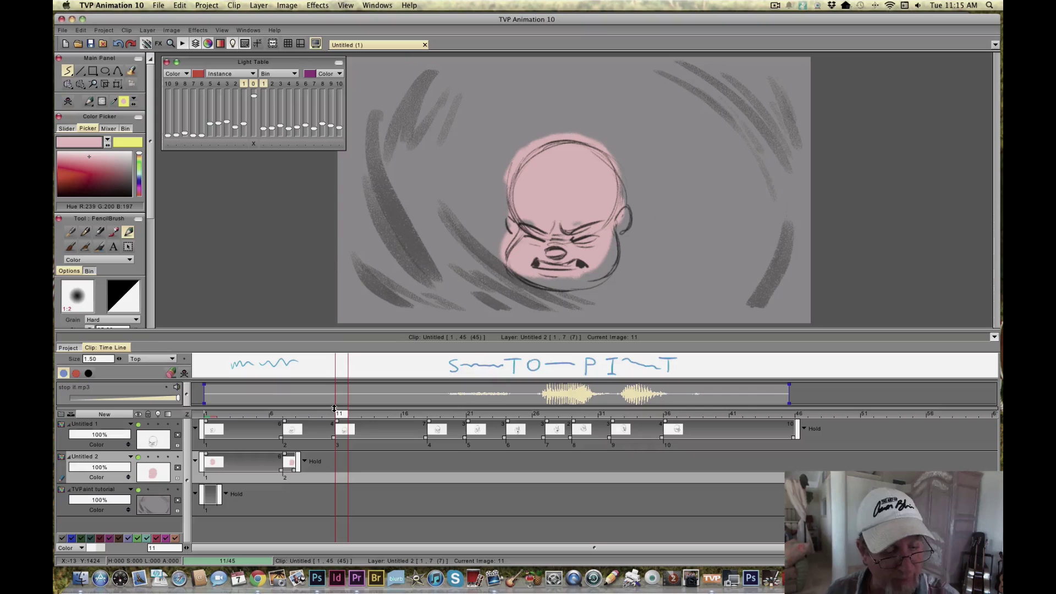
key("Return")
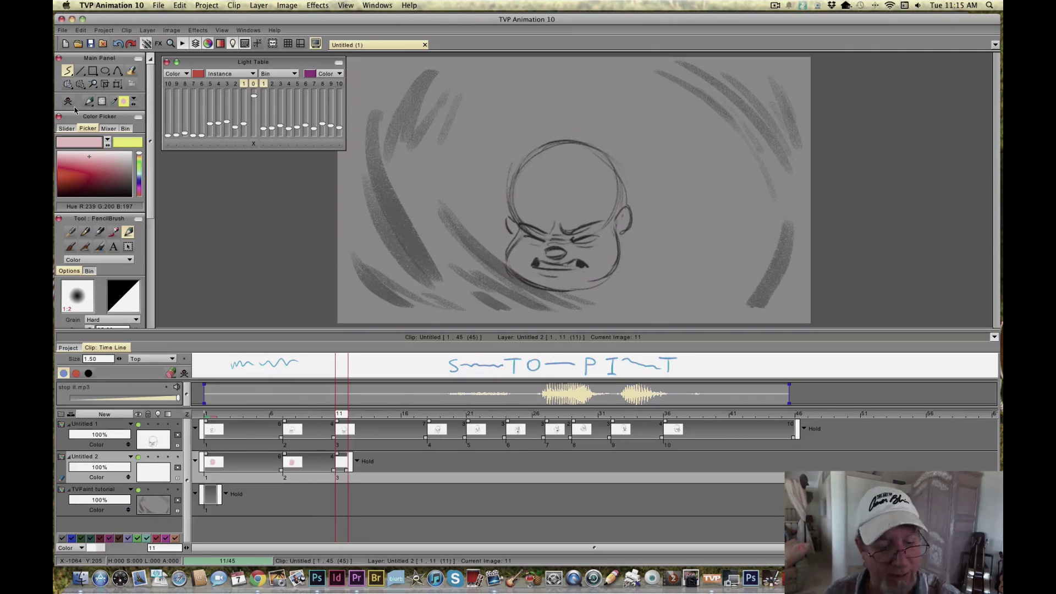
mouse_move(596, 156)
left_mouse_down()
mouse_move(608, 207)
mouse_move(617, 188)
mouse_move(606, 255)
mouse_move(602, 223)
mouse_move(595, 269)
mouse_move(580, 280)
mouse_move(562, 229)
mouse_move(548, 283)
mouse_move(527, 232)
mouse_move(518, 273)
left_mouse_up()
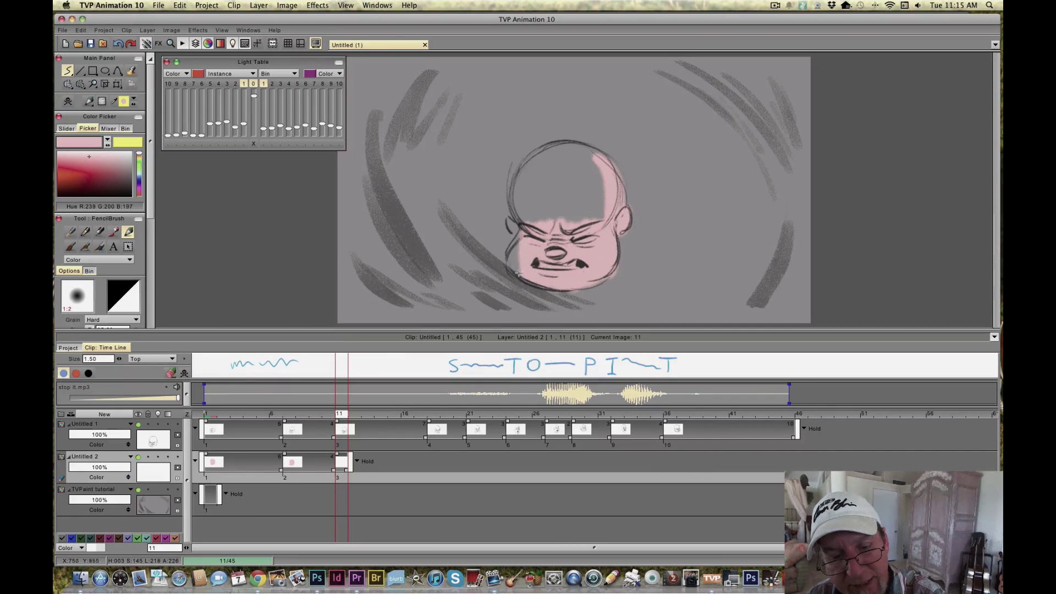
mouse_move(533, 222)
left_mouse_down()
mouse_move(525, 227)
mouse_move(516, 203)
mouse_move(560, 144)
mouse_move(610, 178)
mouse_move(595, 185)
mouse_move(554, 155)
mouse_move(591, 217)
mouse_move(524, 175)
mouse_move(555, 225)
mouse_move(525, 205)
left_mouse_up()
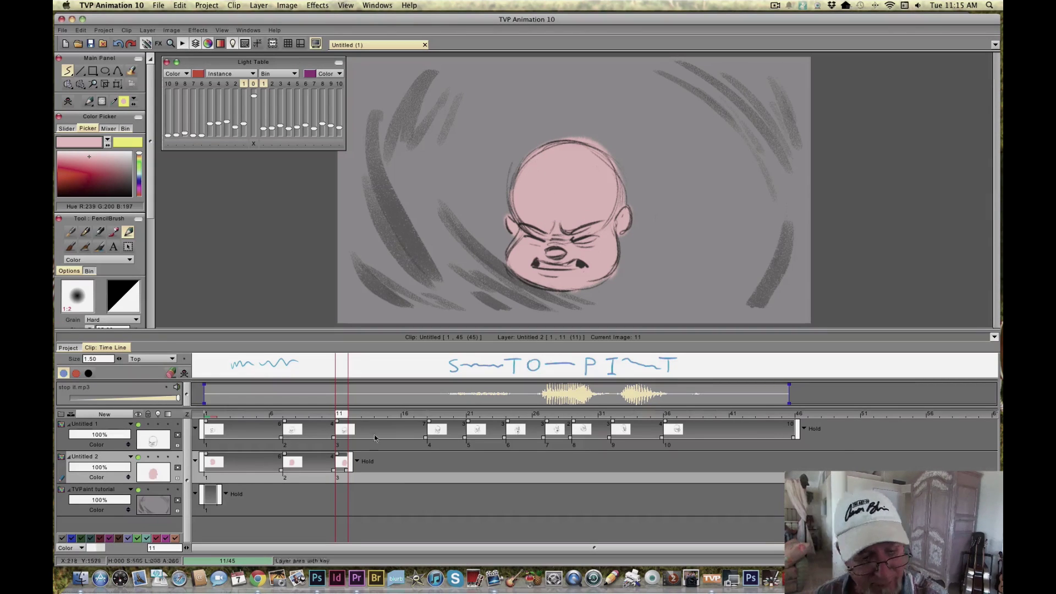
Step: Start a blank colour image at frame 18 and paint the fourth head pink, leaving the open mouth unpainted
left_click(434, 432)
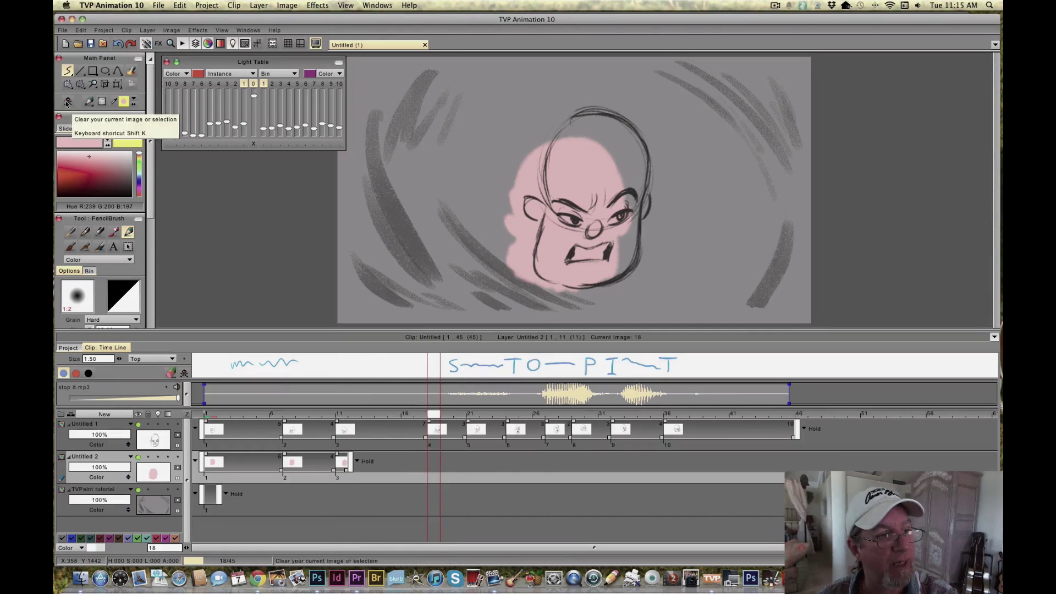
left_click(66, 103)
mouse_move(624, 128)
left_mouse_down()
mouse_move(626, 195)
mouse_move(635, 203)
mouse_move(637, 188)
mouse_move(642, 203)
mouse_move(624, 266)
mouse_move(624, 237)
mouse_move(605, 278)
mouse_move(599, 261)
mouse_move(583, 281)
mouse_move(575, 265)
mouse_move(554, 275)
mouse_move(548, 220)
mouse_move(544, 239)
mouse_move(538, 206)
mouse_move(540, 218)
mouse_move(526, 204)
mouse_move(577, 240)
mouse_move(599, 223)
mouse_move(613, 232)
mouse_move(606, 242)
mouse_move(598, 191)
mouse_move(576, 215)
mouse_move(552, 197)
mouse_move(558, 205)
mouse_move(553, 177)
mouse_move(569, 129)
mouse_move(602, 115)
mouse_move(625, 140)
mouse_move(611, 211)
mouse_move(576, 139)
mouse_move(570, 161)
left_mouse_up()
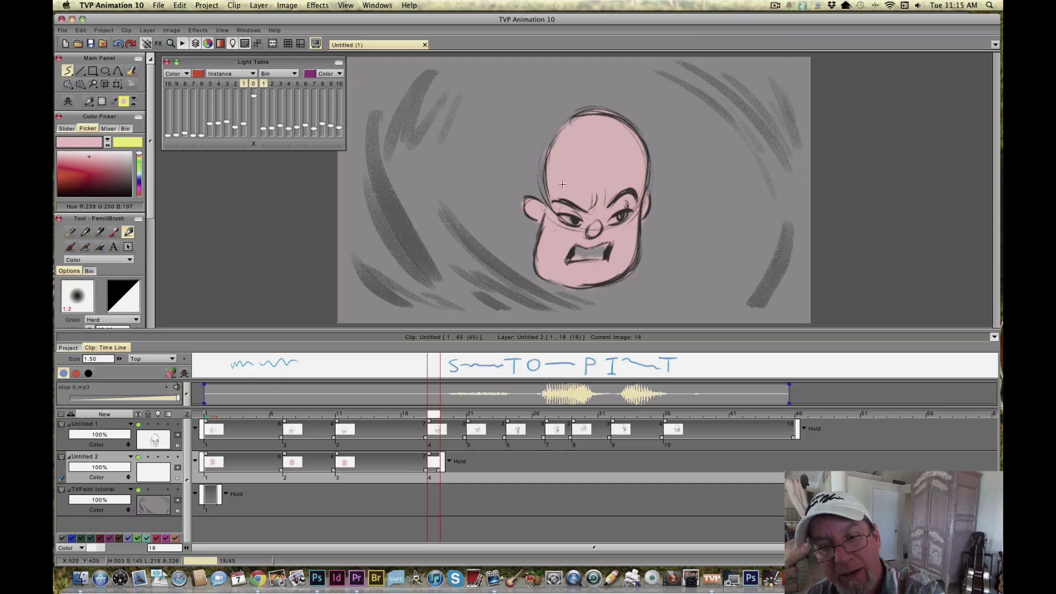
left_click_drag(551, 164, 582, 120)
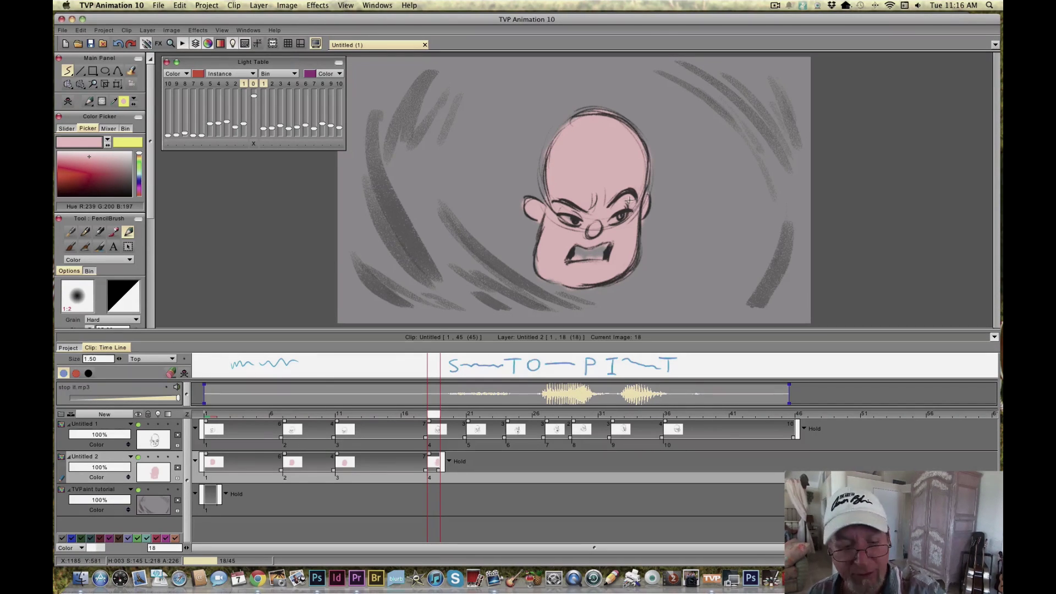
Step: Start a blank colour image at frame 21 and paint the fifth head pink, leaving the eyes and bared teeth unpainted
left_click_drag(440, 413, 460, 413)
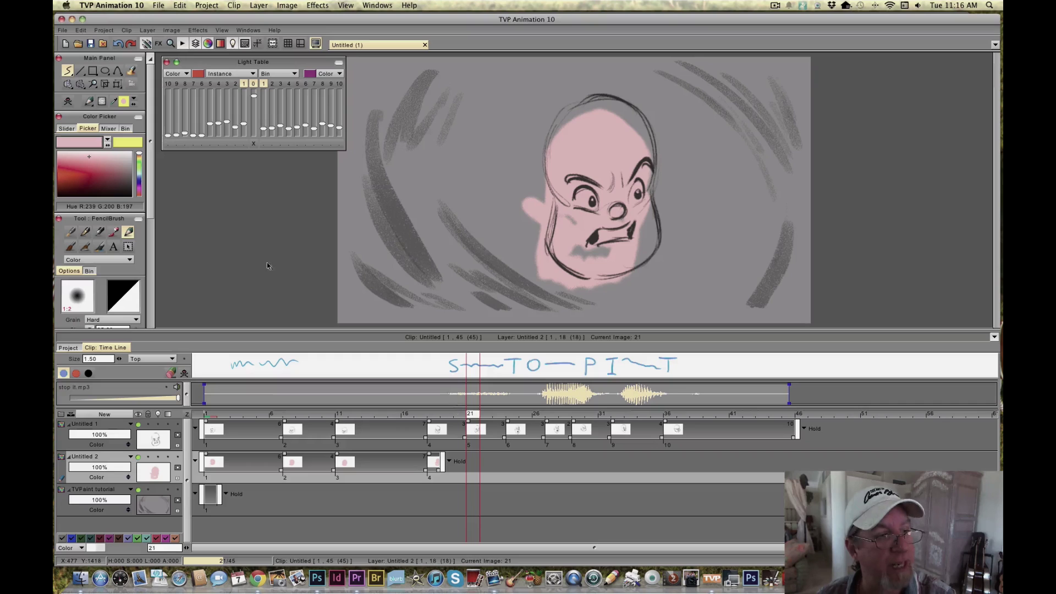
key("Return")
left_click_drag(625, 112, 638, 122)
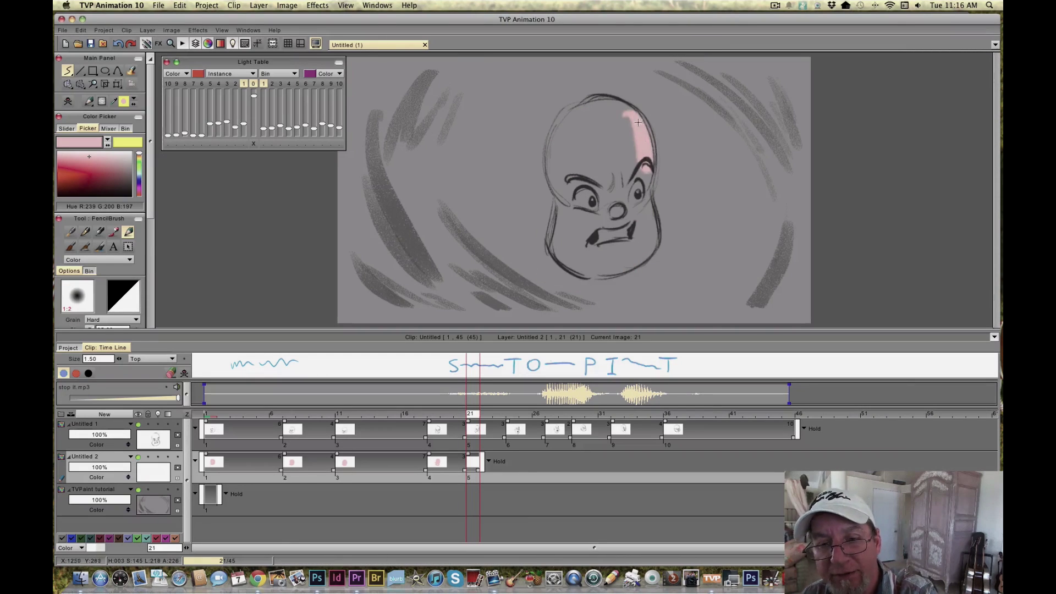
mouse_move(643, 170)
left_mouse_down()
mouse_move(626, 193)
mouse_move(646, 192)
mouse_move(656, 222)
mouse_move(632, 258)
mouse_move(602, 242)
mouse_move(583, 250)
mouse_move(608, 271)
mouse_move(556, 258)
mouse_move(572, 214)
mouse_move(584, 240)
left_mouse_up()
mouse_move(621, 205)
left_mouse_down()
mouse_move(602, 181)
mouse_move(580, 187)
mouse_move(554, 148)
mouse_move(597, 106)
mouse_move(632, 123)
mouse_move(587, 104)
mouse_move(604, 140)
mouse_move(575, 163)
mouse_move(610, 177)
mouse_move(564, 153)
left_mouse_up()
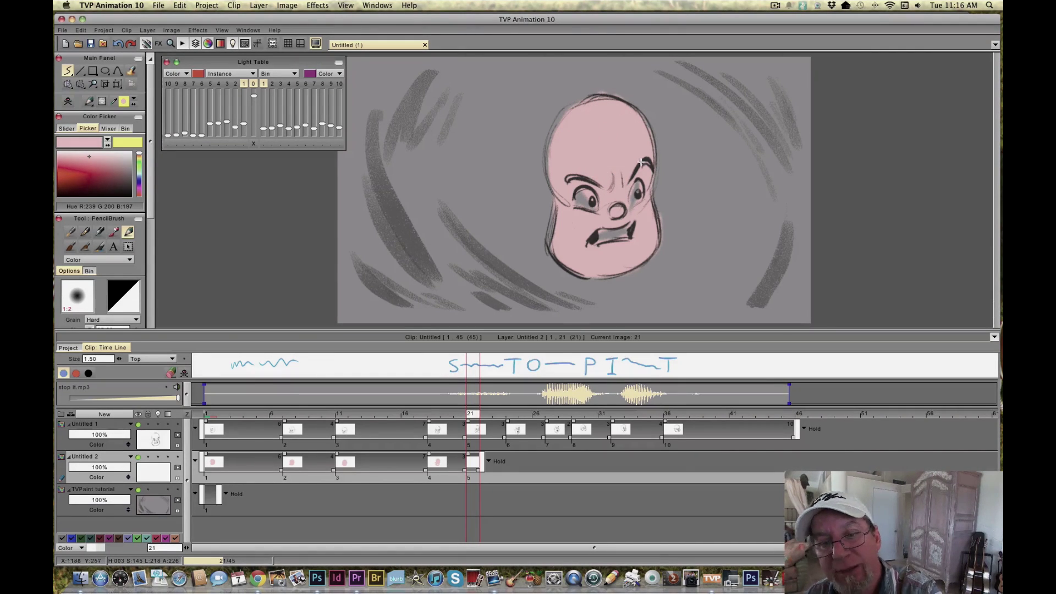
Step: Start a blank colour image at frame 24 and paint the shouting sixth head pink, leaving the eyes and open mouth unpainted
left_click_drag(468, 417, 509, 421)
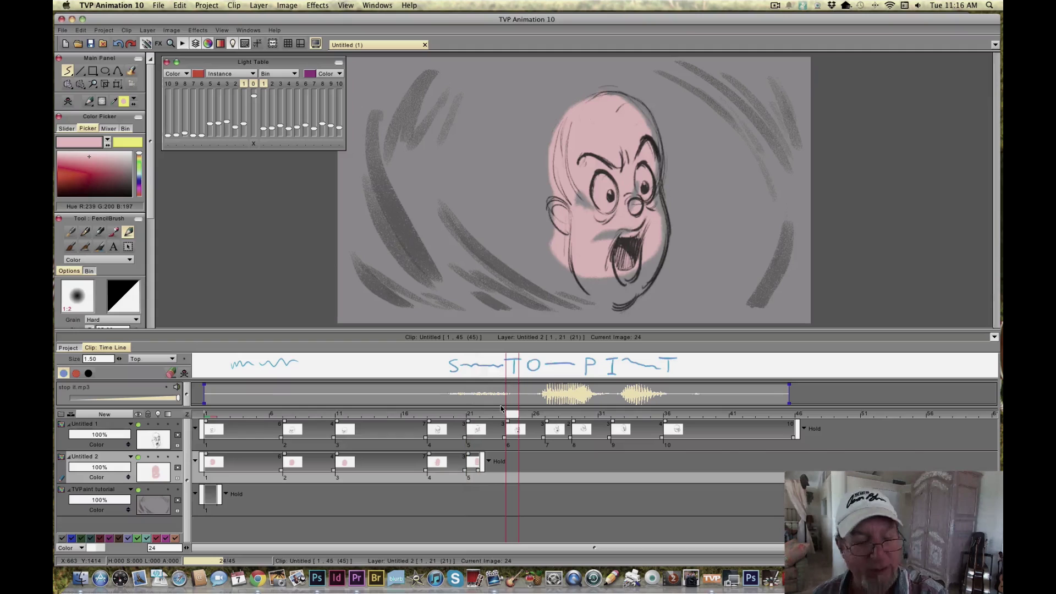
mouse_move(646, 107)
left_mouse_down()
mouse_move(653, 166)
mouse_move(597, 98)
mouse_move(587, 154)
mouse_move(579, 146)
mouse_move(597, 102)
left_mouse_up()
mouse_move(619, 173)
left_mouse_down()
mouse_move(627, 196)
mouse_move(607, 162)
mouse_move(586, 159)
mouse_move(587, 194)
mouse_move(573, 177)
mouse_move(570, 130)
mouse_move(577, 208)
mouse_move(573, 223)
mouse_move(554, 219)
mouse_move(589, 207)
mouse_move(606, 224)
mouse_move(621, 190)
mouse_move(619, 212)
mouse_move(633, 201)
mouse_move(649, 220)
mouse_move(658, 171)
mouse_move(644, 281)
mouse_move(627, 230)
left_mouse_up()
mouse_move(608, 271)
left_mouse_down()
mouse_move(588, 234)
mouse_move(575, 264)
mouse_move(580, 291)
mouse_move(630, 273)
mouse_move(593, 247)
left_mouse_up()
Step: Start a blank colour image at frame 27 and paint the seventh head pink around its eyes and open mouth
left_click_drag(511, 414, 547, 419)
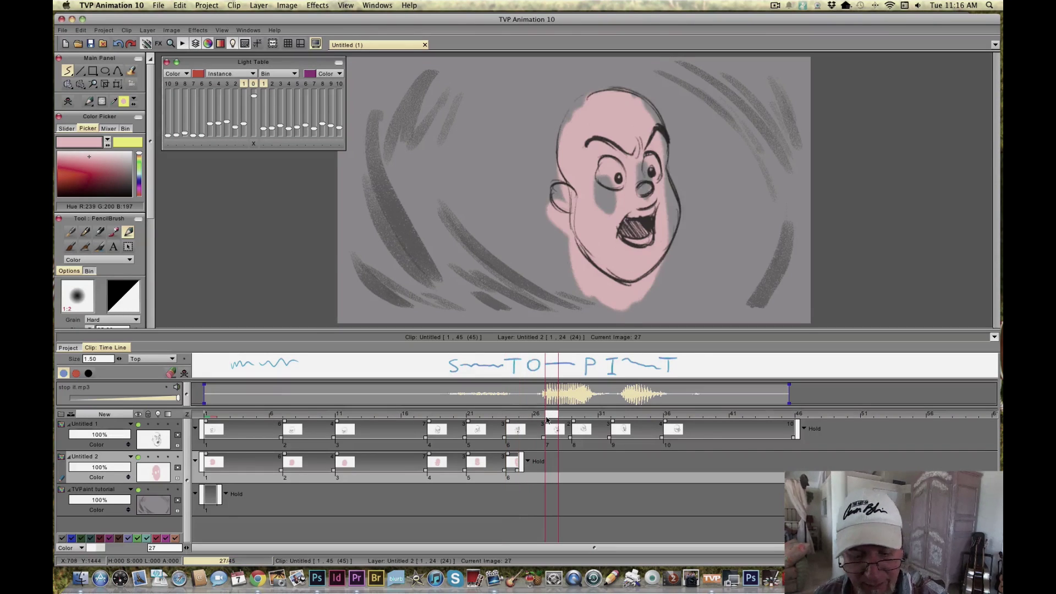
left_click(68, 102)
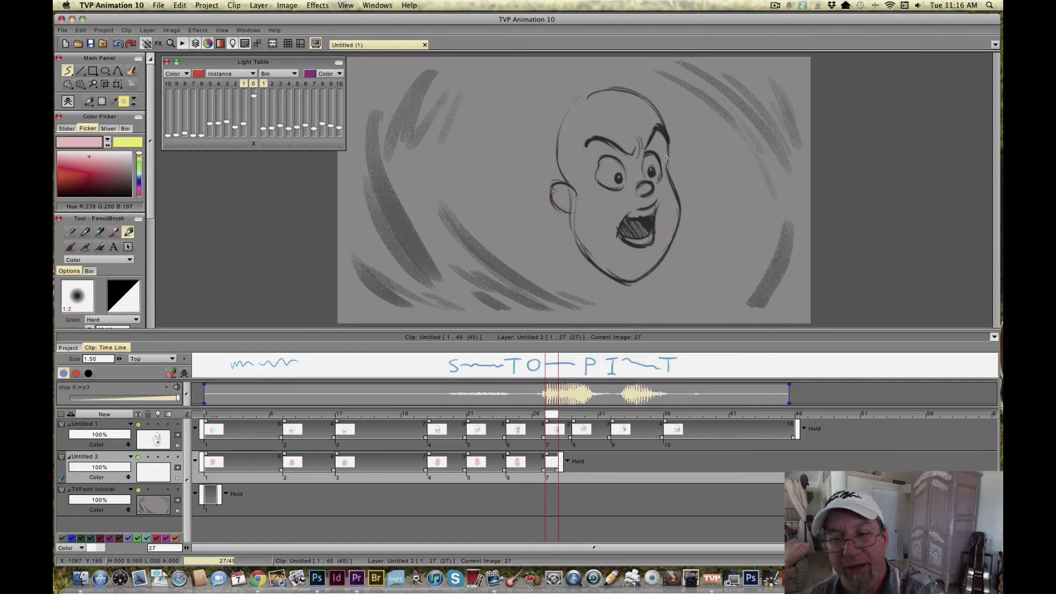
mouse_move(659, 132)
left_mouse_down()
mouse_move(640, 173)
mouse_move(615, 135)
mouse_move(592, 130)
mouse_move(595, 161)
mouse_move(568, 149)
mouse_move(570, 159)
mouse_move(586, 113)
mouse_move(637, 110)
left_mouse_up()
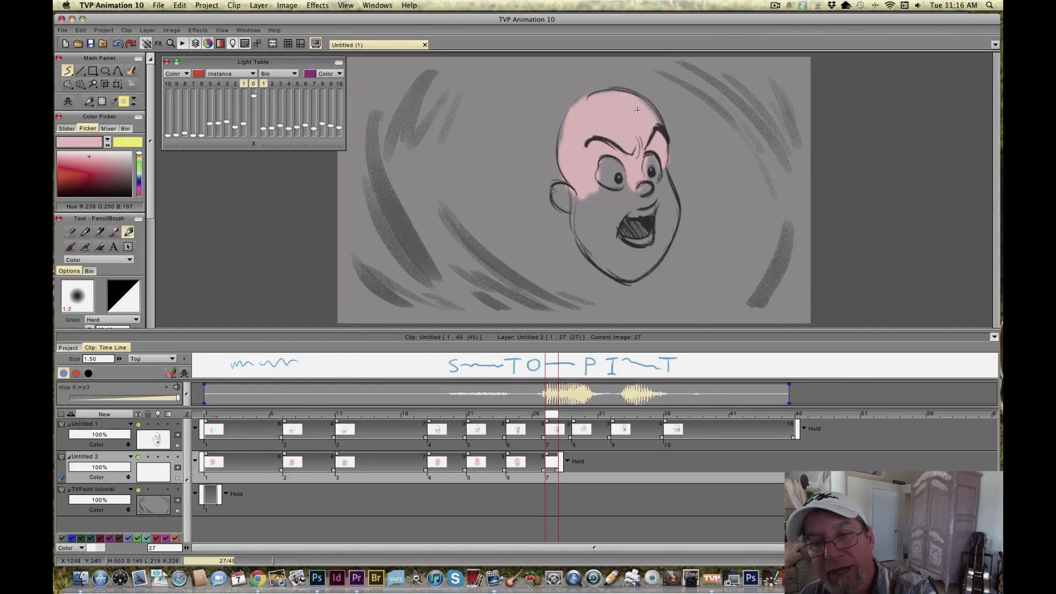
mouse_move(581, 131)
left_mouse_down()
mouse_move(573, 204)
mouse_move(644, 185)
mouse_move(666, 247)
mouse_move(658, 209)
mouse_move(633, 274)
mouse_move(622, 226)
mouse_move(605, 264)
mouse_move(584, 231)
mouse_move(589, 248)
left_mouse_up()
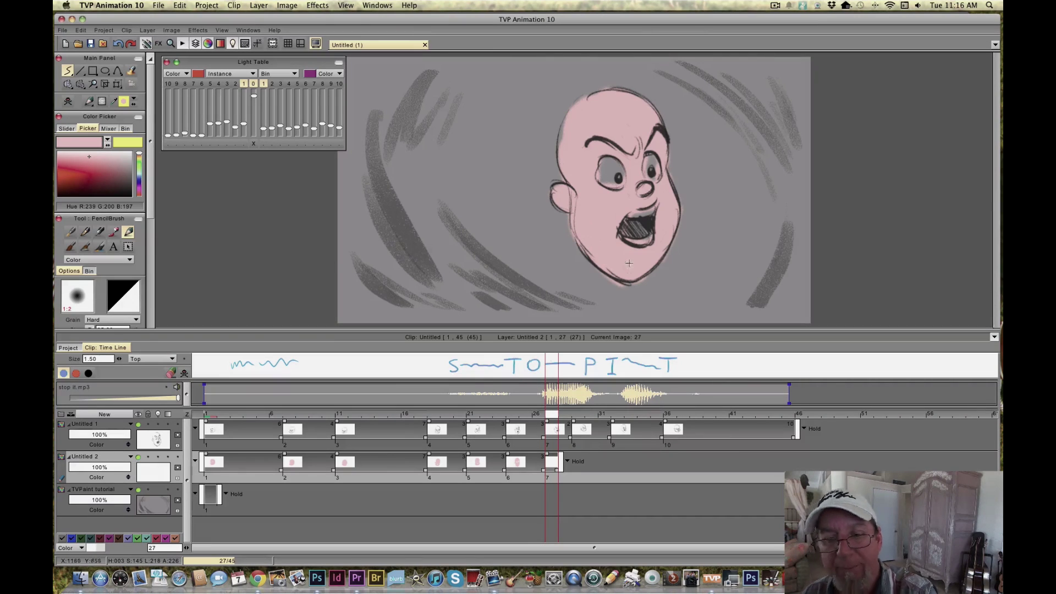
Step: Start a blank colour image at frame 29 and paint the closed-mouth eighth head and its ear pink, leaving the eyes unpainted
key("Right")
key("Right")
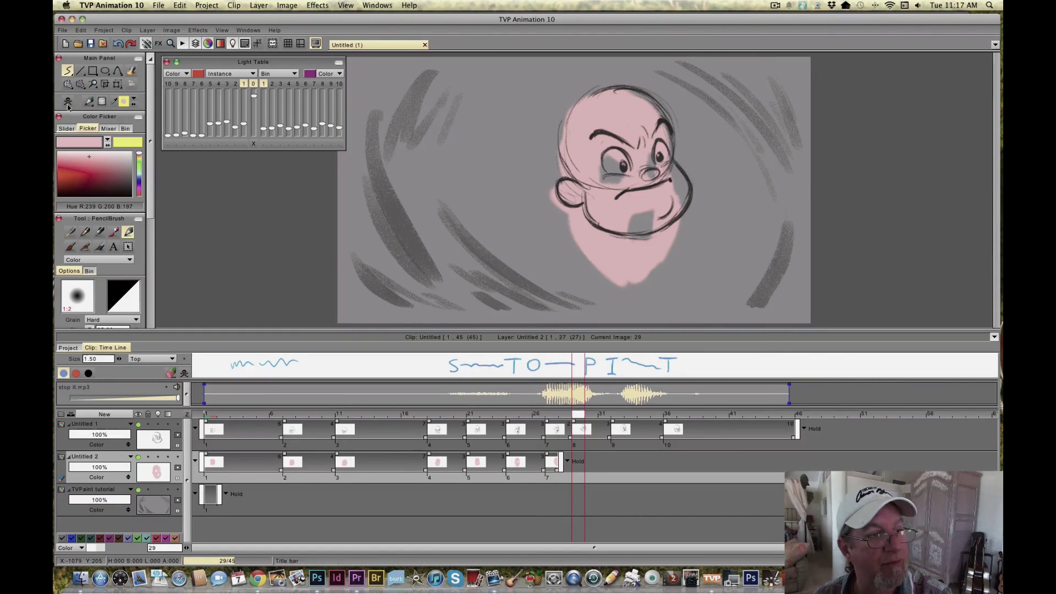
key("Return")
mouse_move(668, 176)
left_mouse_down()
mouse_move(675, 165)
mouse_move(682, 203)
mouse_move(665, 214)
mouse_move(645, 169)
mouse_move(626, 220)
mouse_move(602, 181)
mouse_move(585, 220)
mouse_move(643, 224)
left_mouse_up()
mouse_move(560, 189)
left_mouse_down()
mouse_move(578, 155)
mouse_move(587, 176)
left_mouse_up()
mouse_move(569, 135)
left_mouse_down()
mouse_move(587, 106)
mouse_move(622, 95)
mouse_move(649, 103)
mouse_move(671, 145)
mouse_move(666, 160)
mouse_move(659, 131)
mouse_move(640, 134)
mouse_move(613, 98)
mouse_move(609, 143)
mouse_move(583, 129)
left_mouse_up()
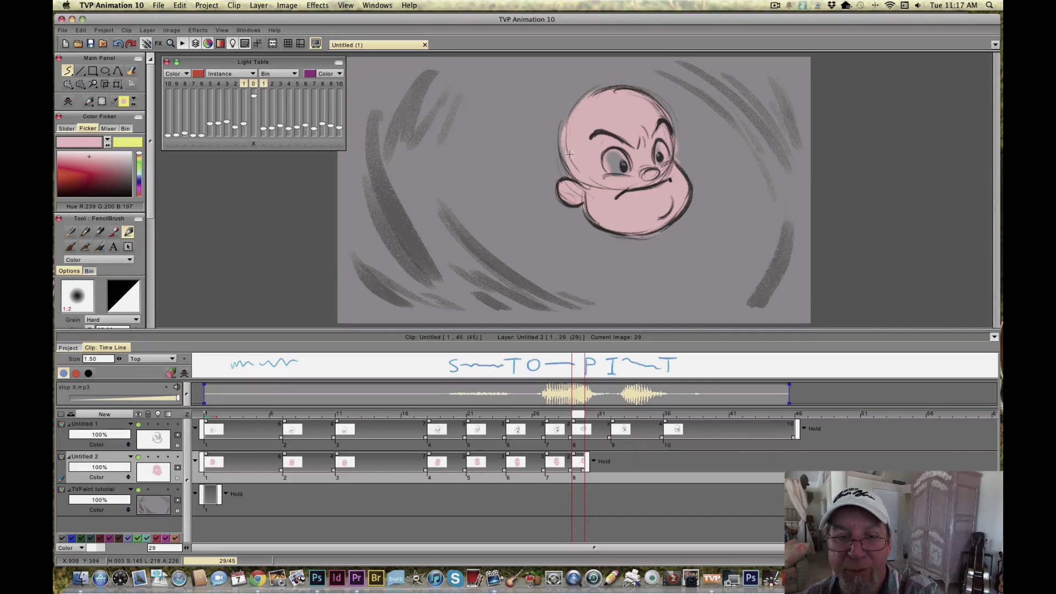
Step: Start a blank colour image at frame 32 and paint the ninth head pink, leaving the eyes and mouth unpainted
left_click_drag(580, 417, 607, 409)
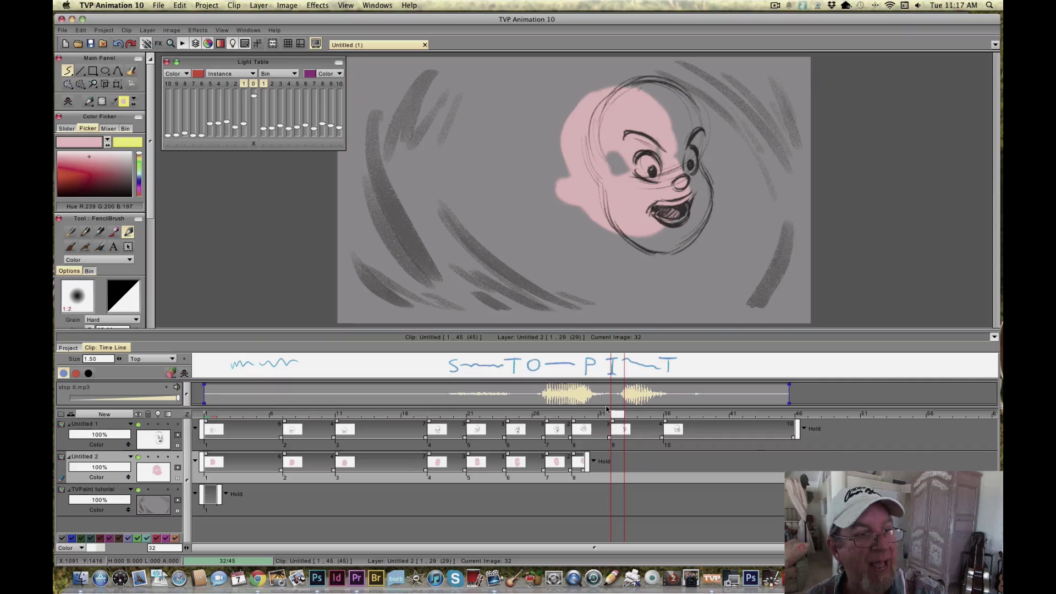
key("Return")
mouse_move(698, 127)
left_mouse_down()
mouse_move(680, 141)
mouse_move(663, 119)
mouse_move(629, 132)
mouse_move(624, 145)
mouse_move(601, 133)
mouse_move(610, 185)
mouse_move(607, 107)
mouse_move(626, 104)
mouse_move(643, 128)
mouse_move(663, 88)
left_mouse_up()
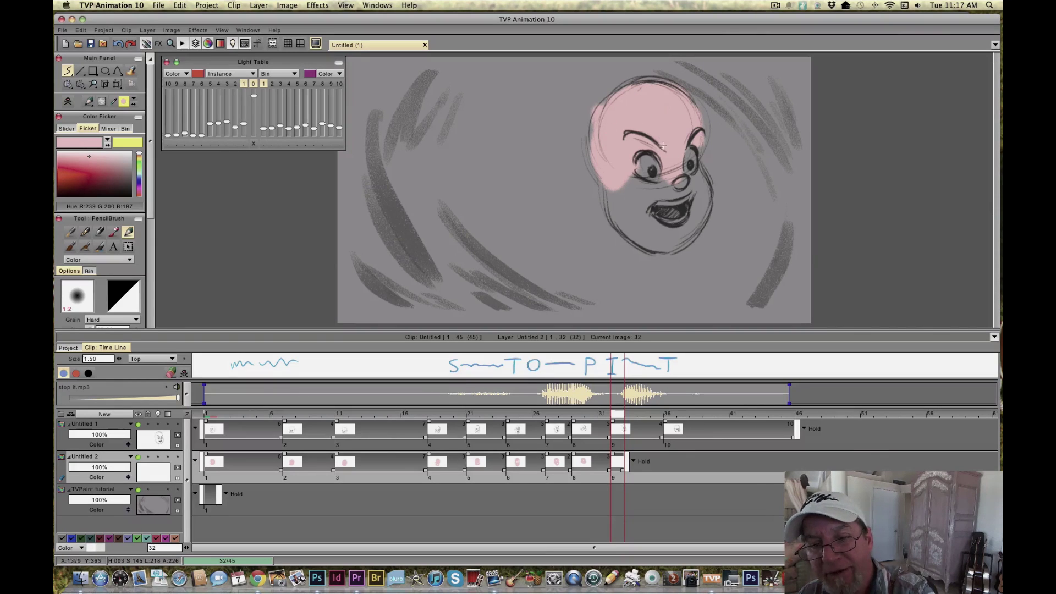
mouse_move(703, 180)
left_mouse_down()
mouse_move(675, 239)
mouse_move(661, 241)
mouse_move(646, 217)
mouse_move(649, 237)
mouse_move(623, 226)
mouse_move(613, 179)
mouse_move(644, 185)
left_mouse_up()
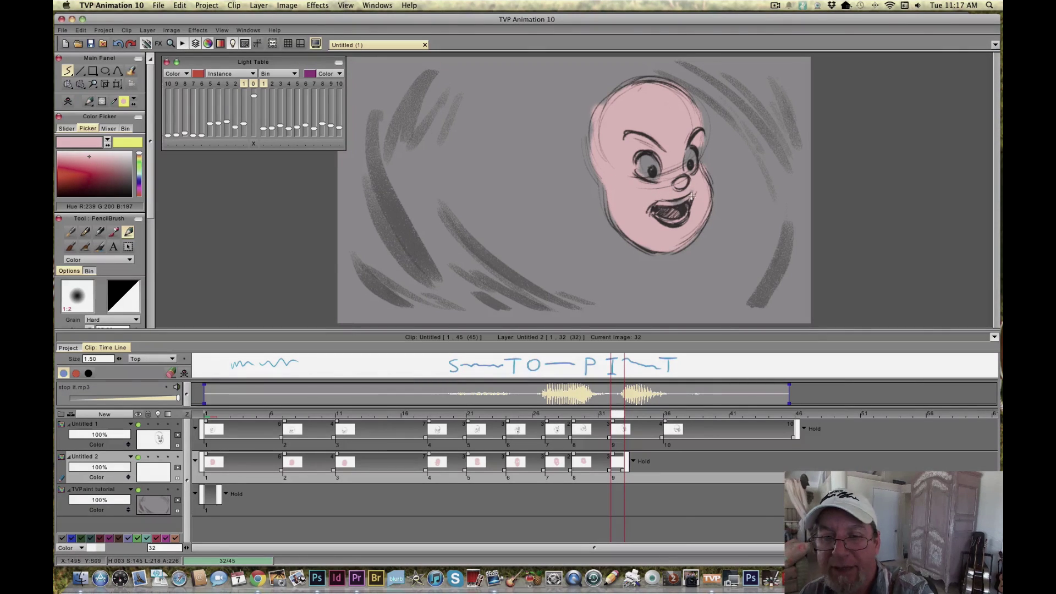
Step: Start a blank colour image at frame 36 and paint the tenth head drawing pink, leaving the eyes unpainted
left_click_drag(620, 414, 667, 413)
left_click(454, 161)
mouse_move(715, 121)
left_mouse_down()
mouse_move(721, 161)
mouse_move(705, 178)
mouse_move(674, 149)
mouse_move(660, 172)
mouse_move(632, 159)
mouse_move(646, 189)
mouse_move(632, 199)
mouse_move(607, 185)
mouse_move(623, 205)
mouse_move(622, 119)
mouse_move(678, 91)
mouse_move(705, 131)
mouse_move(634, 97)
mouse_move(684, 152)
mouse_move(657, 160)
left_mouse_up()
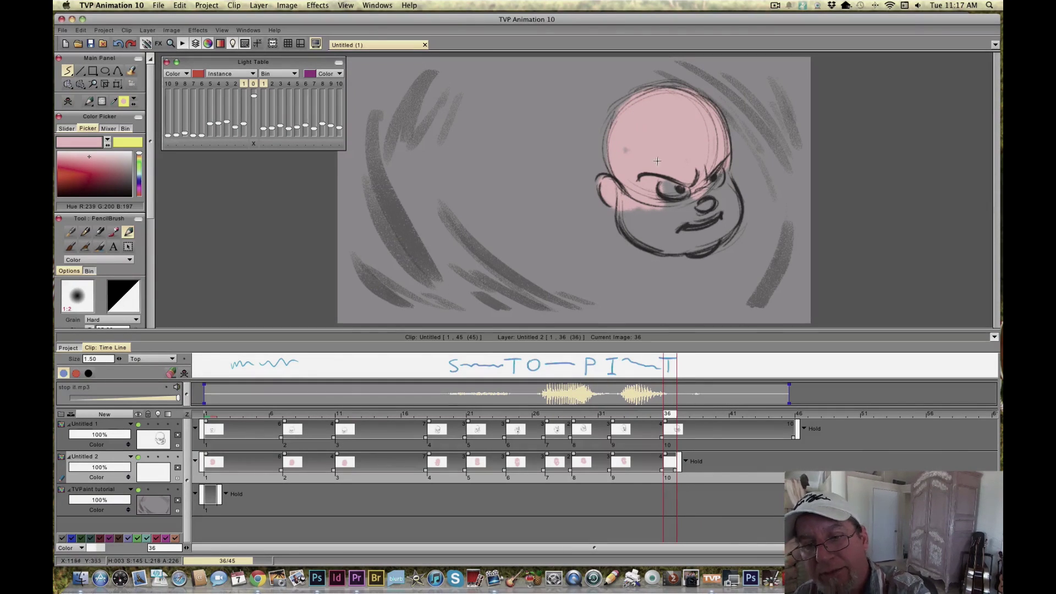
mouse_move(718, 189)
left_mouse_down()
mouse_move(729, 208)
mouse_move(716, 242)
mouse_move(698, 212)
mouse_move(681, 213)
mouse_move(663, 248)
mouse_move(632, 223)
mouse_move(654, 243)
left_mouse_up()
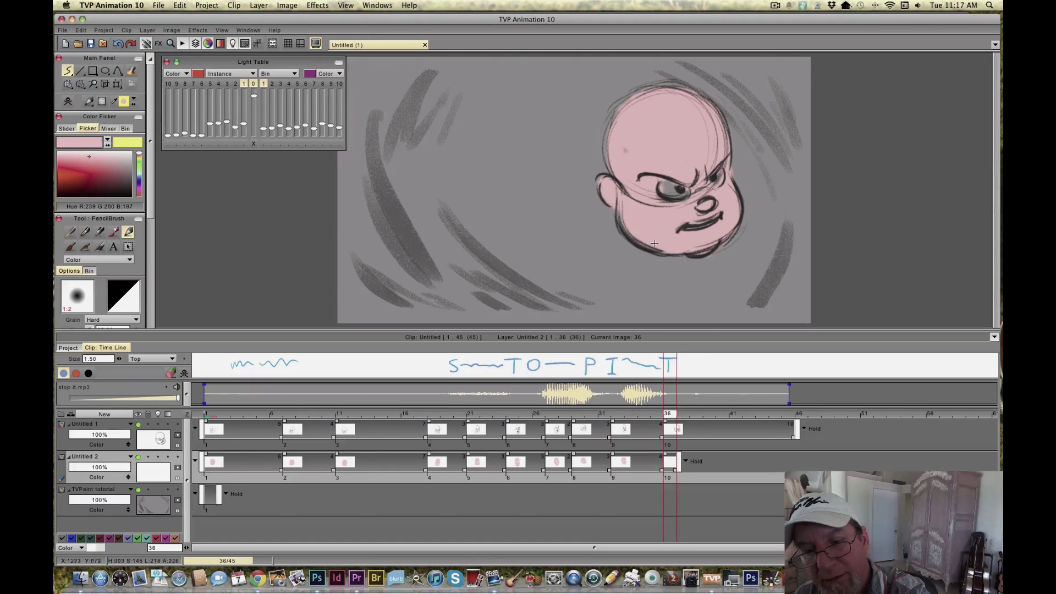
Step: Choose white as the paint colour and fill the eyes and teeth of the heads at frames 1 and 7
mouse_move(670, 416)
left_mouse_down()
mouse_move(391, 418)
mouse_move(209, 437)
left_mouse_up()
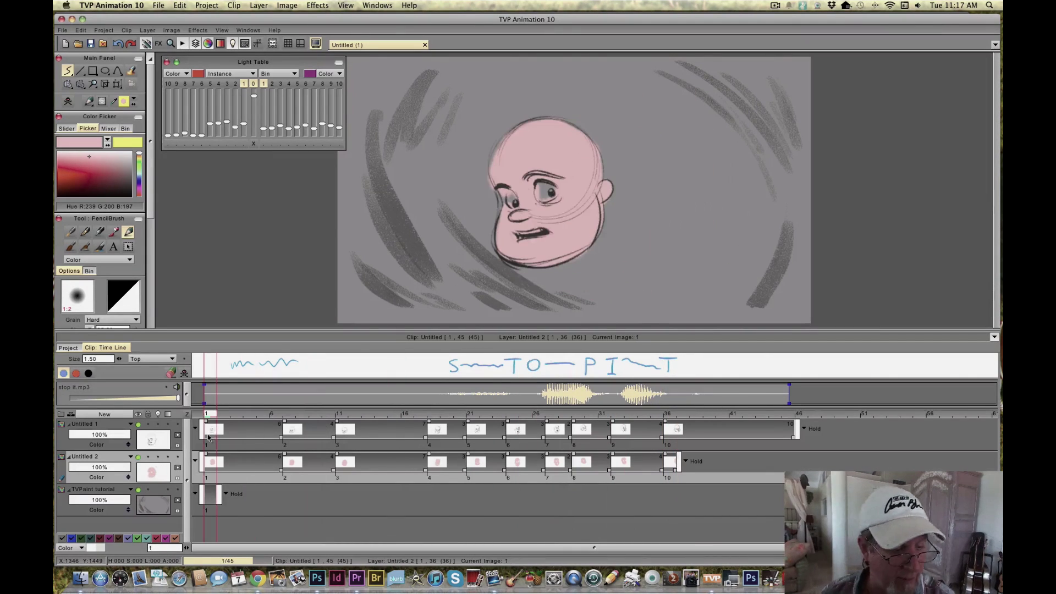
left_click(129, 156)
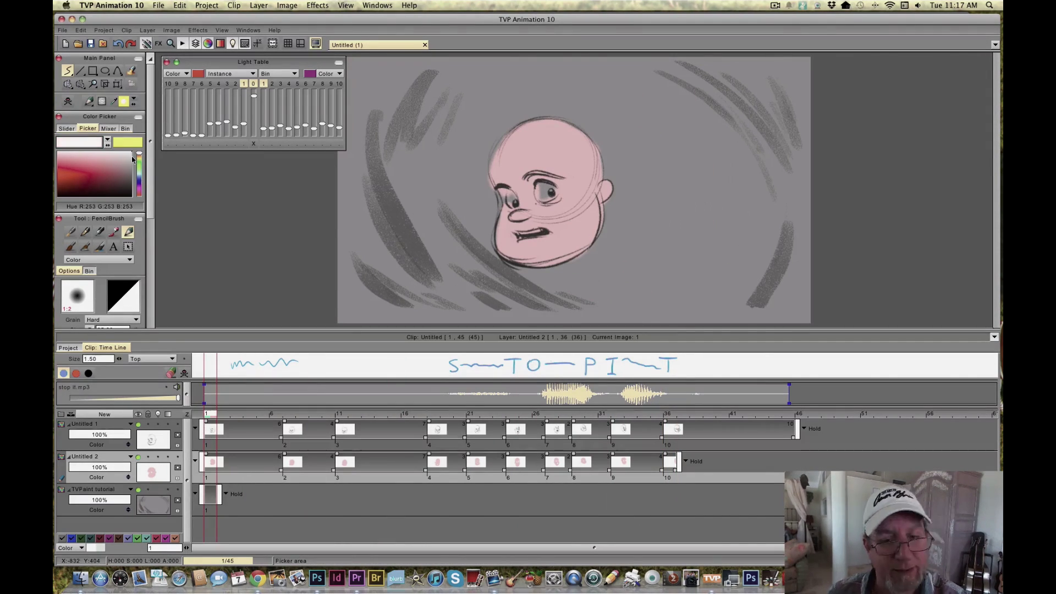
left_click_drag(557, 187, 537, 192)
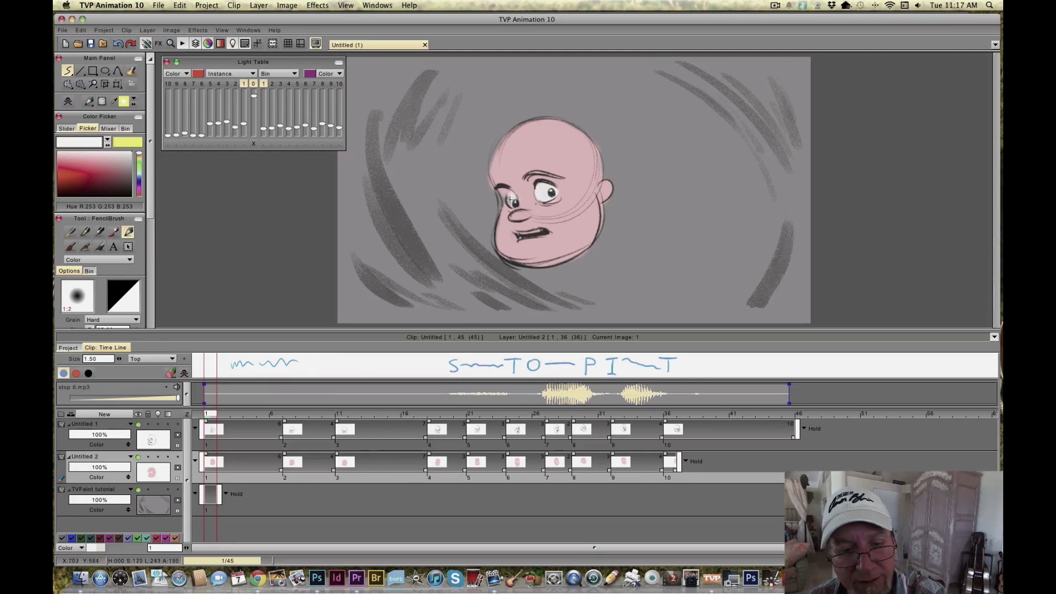
left_click(289, 425)
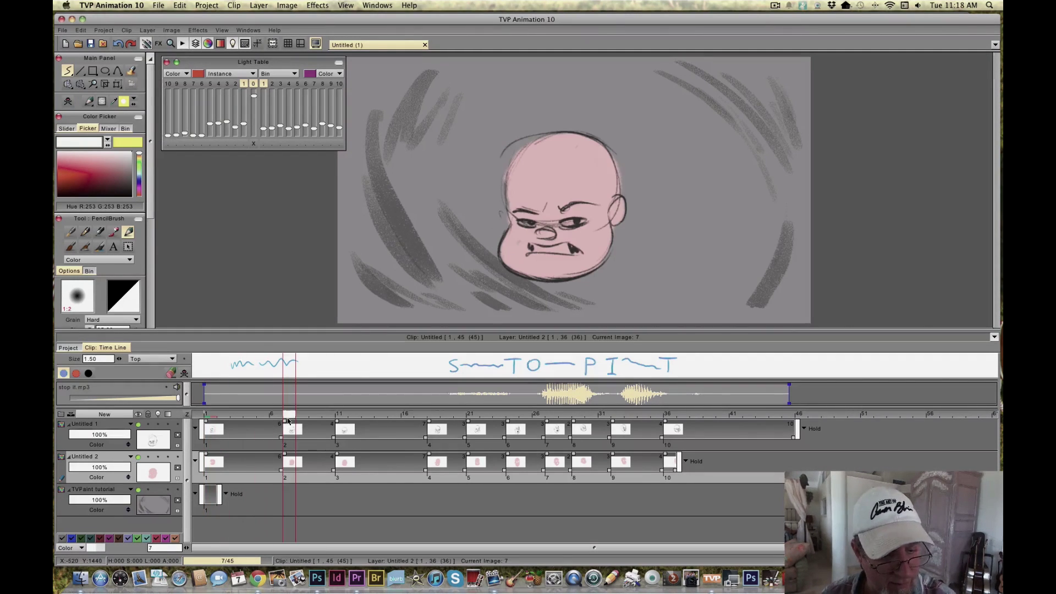
left_click_drag(572, 221, 533, 223)
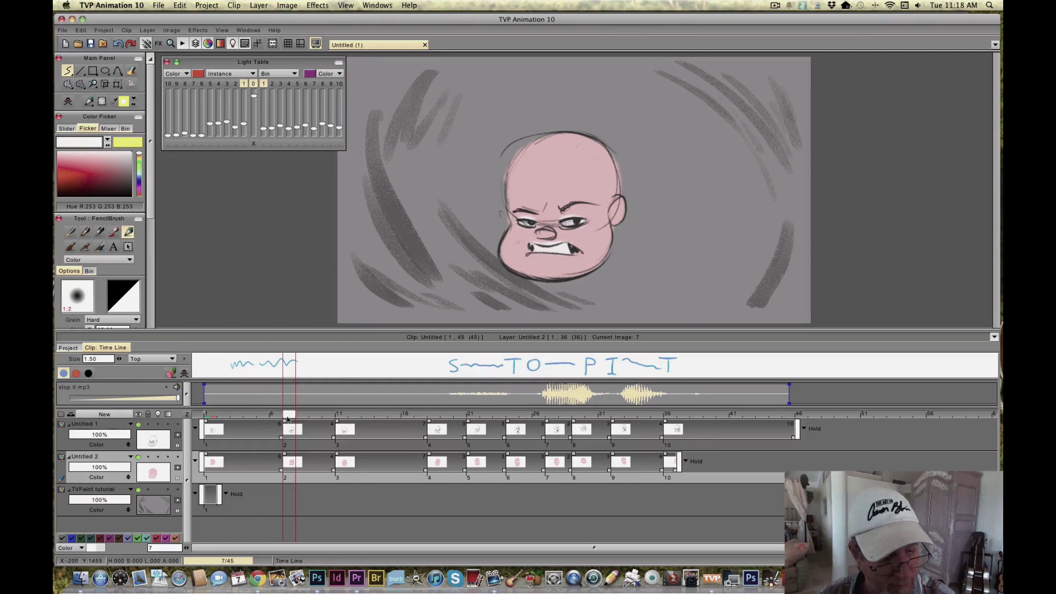
left_click_drag(284, 419, 215, 419)
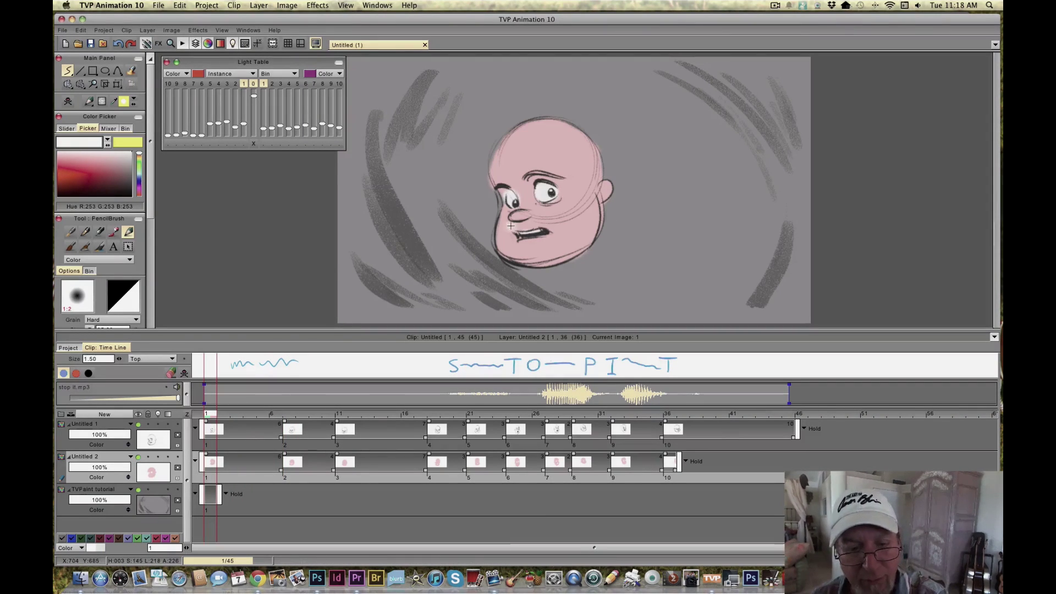
Step: Reduce the brush size to 26.50 and paint the teeth white in the frame 11 drawing
left_click_drag(215, 417, 339, 417)
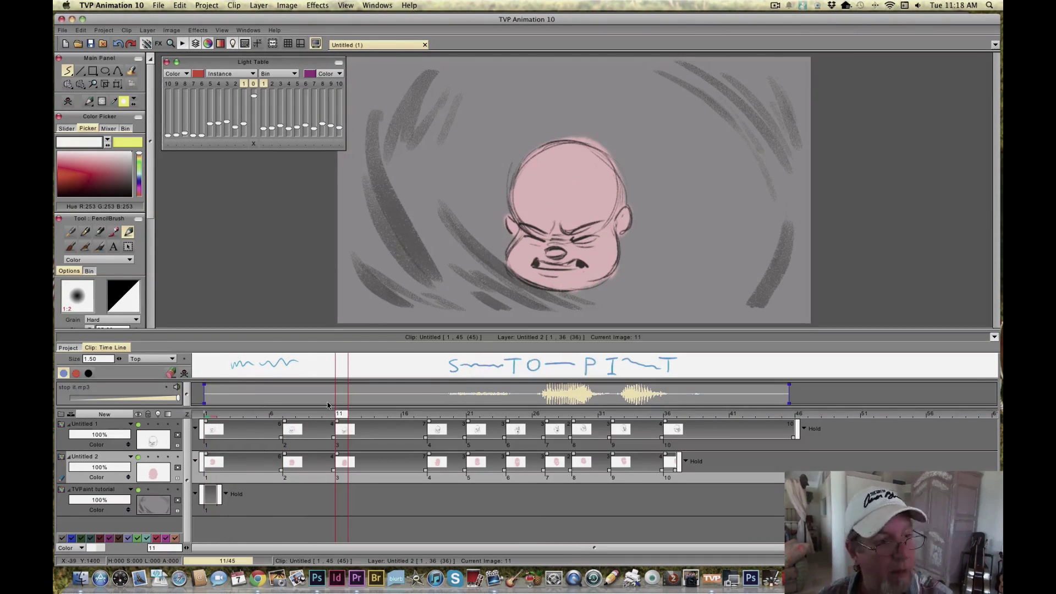
left_click_drag(149, 217, 149, 289)
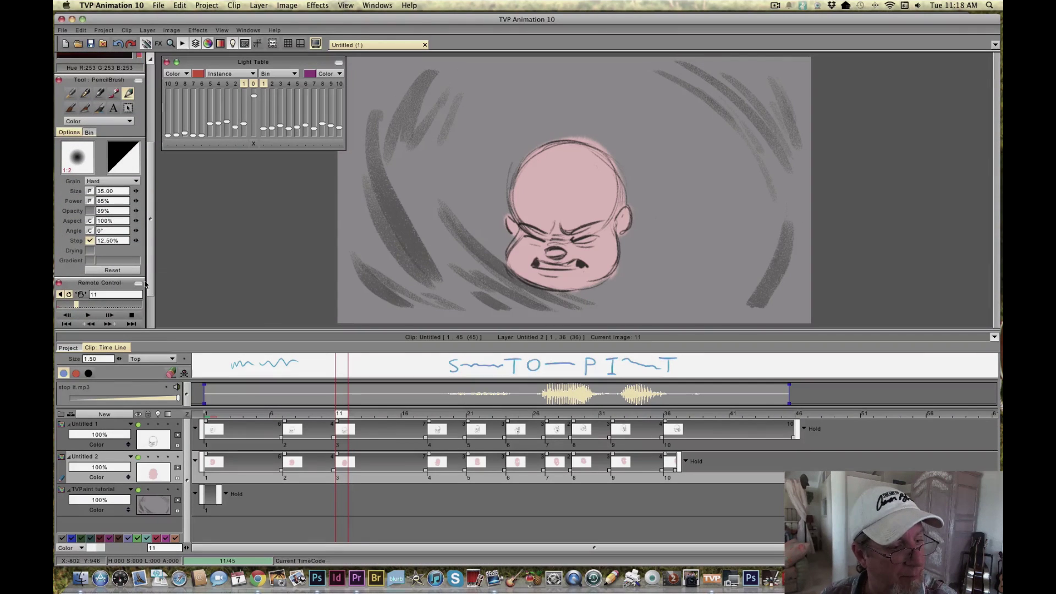
scroll(144, 286, "down", 3)
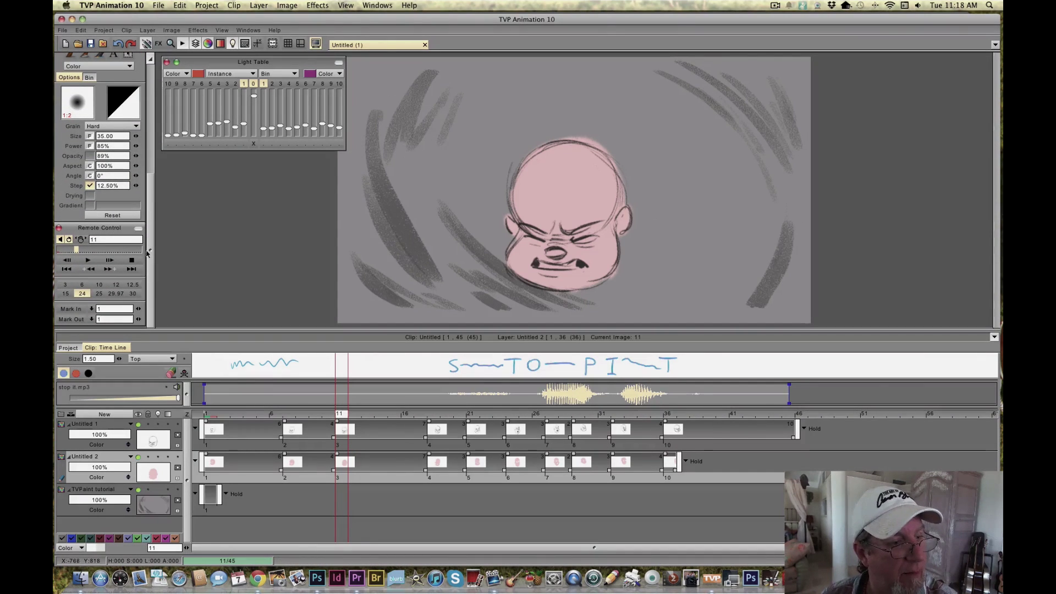
left_click_drag(134, 139, 121, 140)
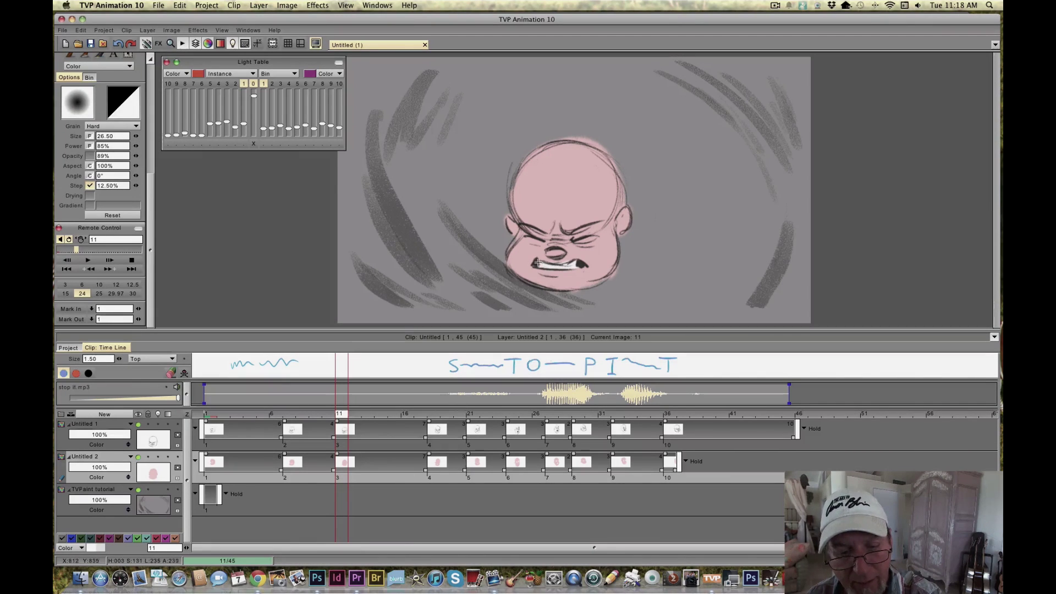
Step: Paint the eyes and teeth white in the head drawings at frames 18, 21 and 24
left_click(434, 414)
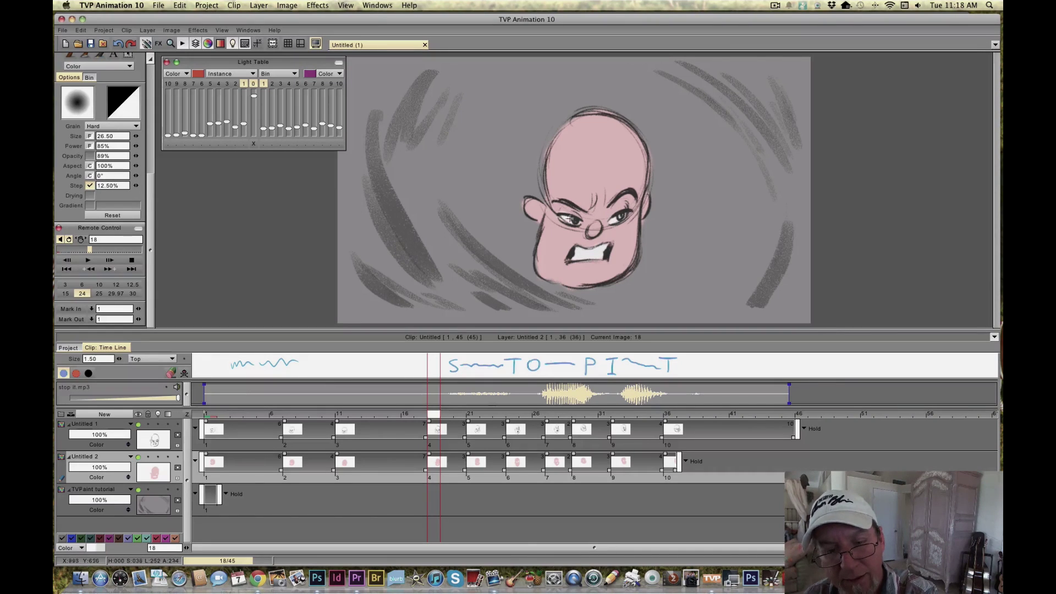
left_click(470, 414)
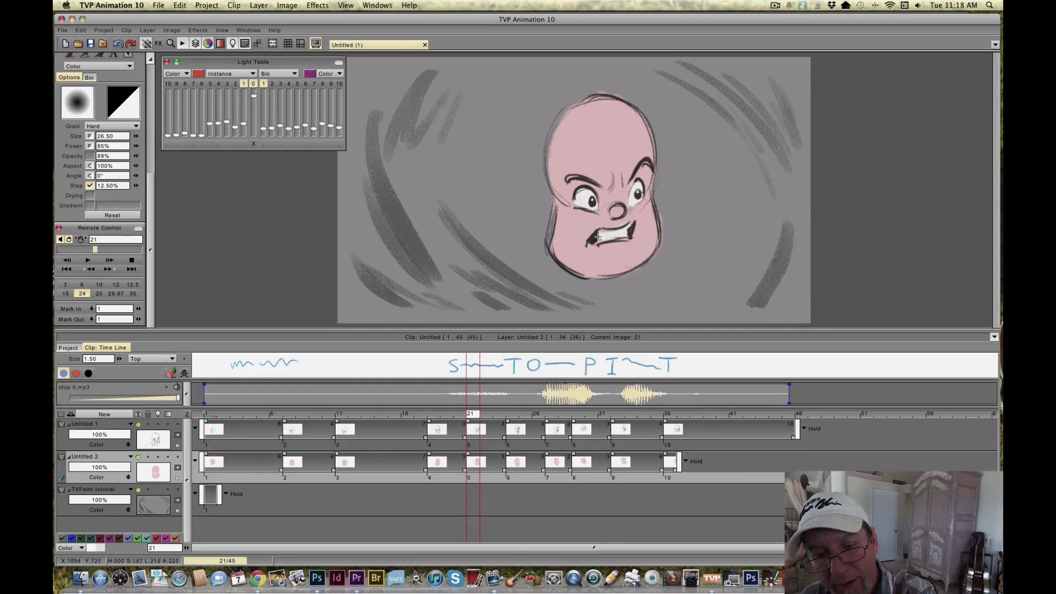
left_click_drag(469, 418, 512, 418)
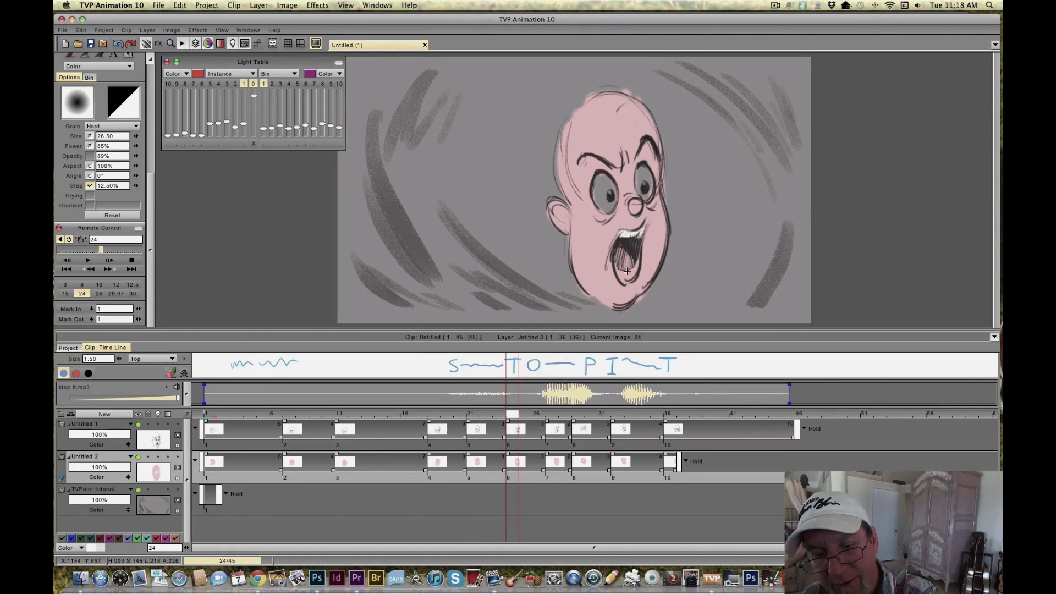
left_click_drag(626, 270, 618, 268)
mouse_move(613, 206)
left_mouse_down()
mouse_move(600, 176)
mouse_move(594, 195)
left_mouse_up()
mouse_move(639, 169)
left_mouse_down()
mouse_move(646, 186)
mouse_move(637, 176)
left_mouse_up()
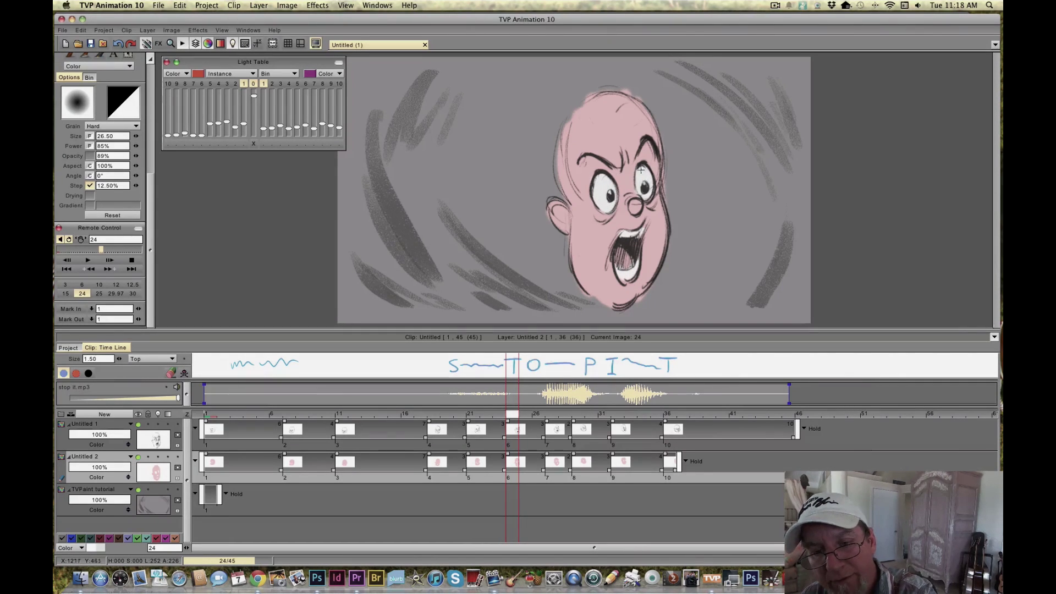
Step: Paint both eyes and the teeth white in the frame 27 drawing
key("Right")
key("Right")
key("Right")
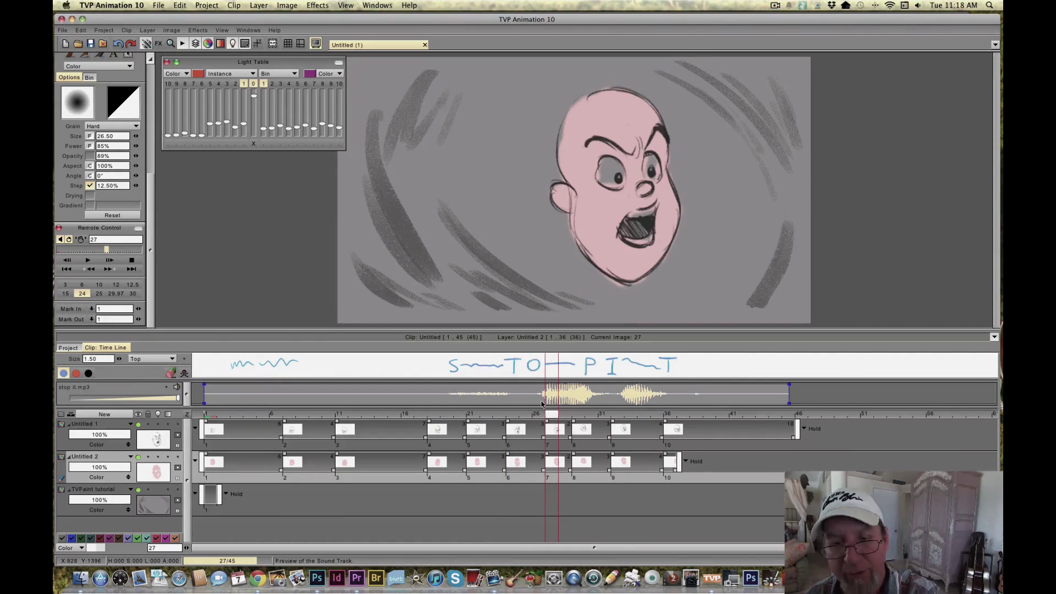
left_click_drag(620, 166, 599, 182)
mouse_move(648, 161)
left_mouse_down()
mouse_move(653, 172)
mouse_move(637, 159)
left_mouse_up()
mouse_move(653, 208)
left_mouse_down()
mouse_move(632, 231)
mouse_move(650, 236)
mouse_move(625, 238)
left_mouse_up()
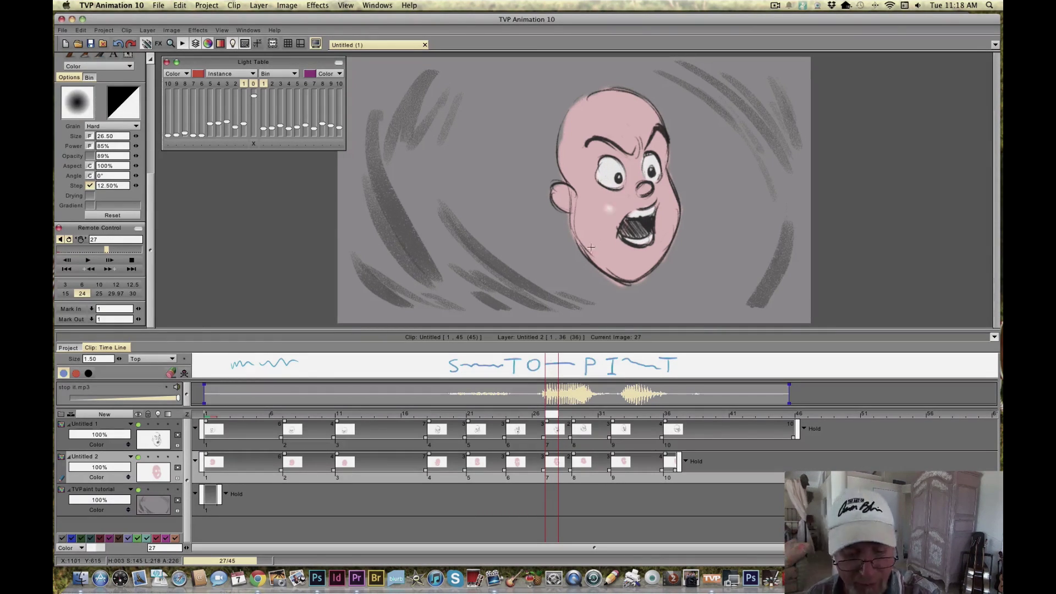
Step: Paint the eyes white in the closed-mouth drawing at frame 29
key("Right")
key("Right")
mouse_move(621, 159)
left_mouse_down()
mouse_move(609, 156)
mouse_move(660, 160)
mouse_move(661, 147)
mouse_move(659, 156)
left_mouse_up()
Step: Paint both eyes and the teeth white in the frame 32 drawing
key("Right")
key("Right")
key("Right")
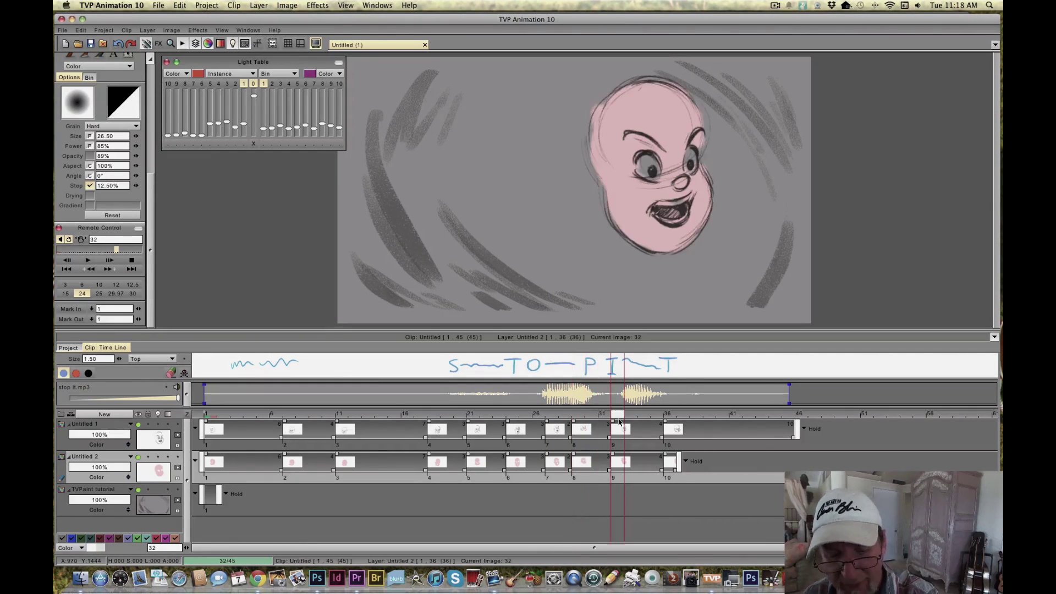
mouse_move(655, 173)
left_mouse_down()
mouse_move(642, 165)
mouse_move(689, 159)
left_mouse_up()
mouse_move(674, 196)
left_mouse_down()
mouse_move(687, 203)
mouse_move(655, 203)
mouse_move(685, 220)
mouse_move(656, 218)
left_mouse_up()
left_click(635, 189)
Step: Paint the eyes and teeth white in the frame 36 drawing, and play back the coloured animation to check it
key("Right")
key("Right")
key("Right")
key("Right")
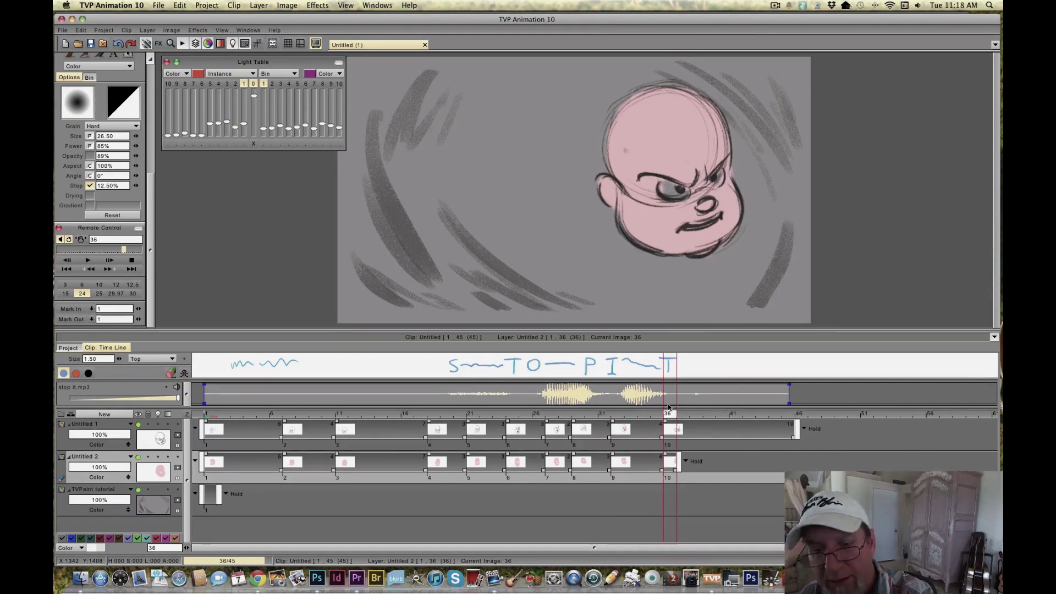
left_click_drag(700, 180, 713, 185)
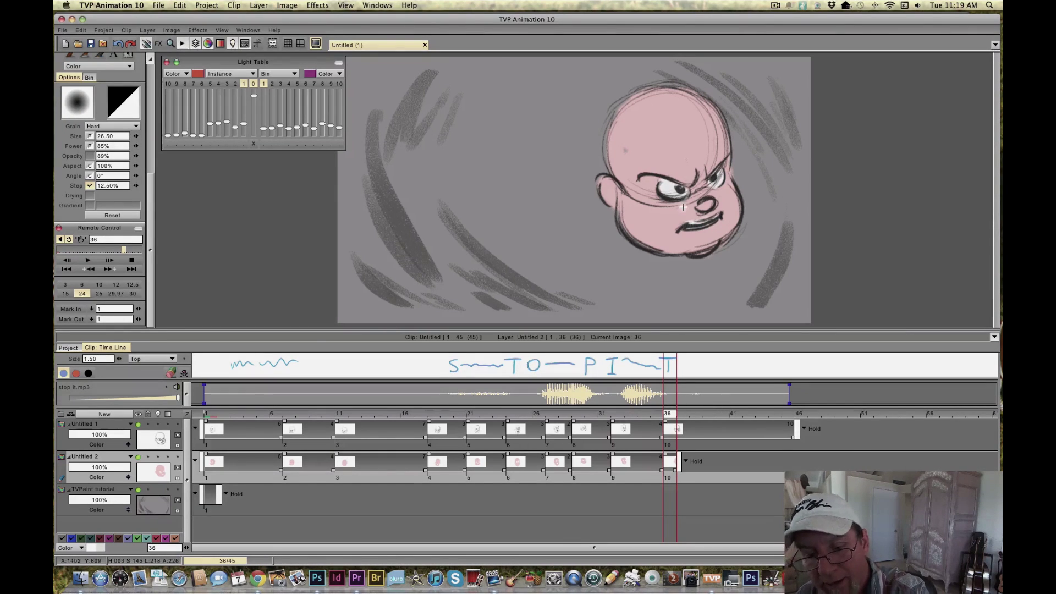
left_click(93, 263)
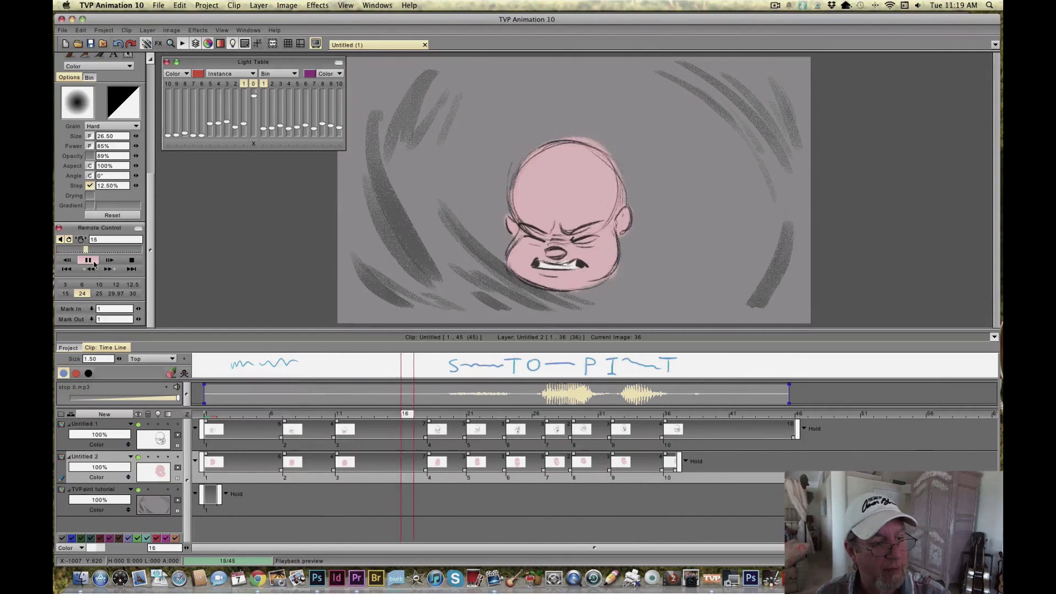
left_click(131, 261)
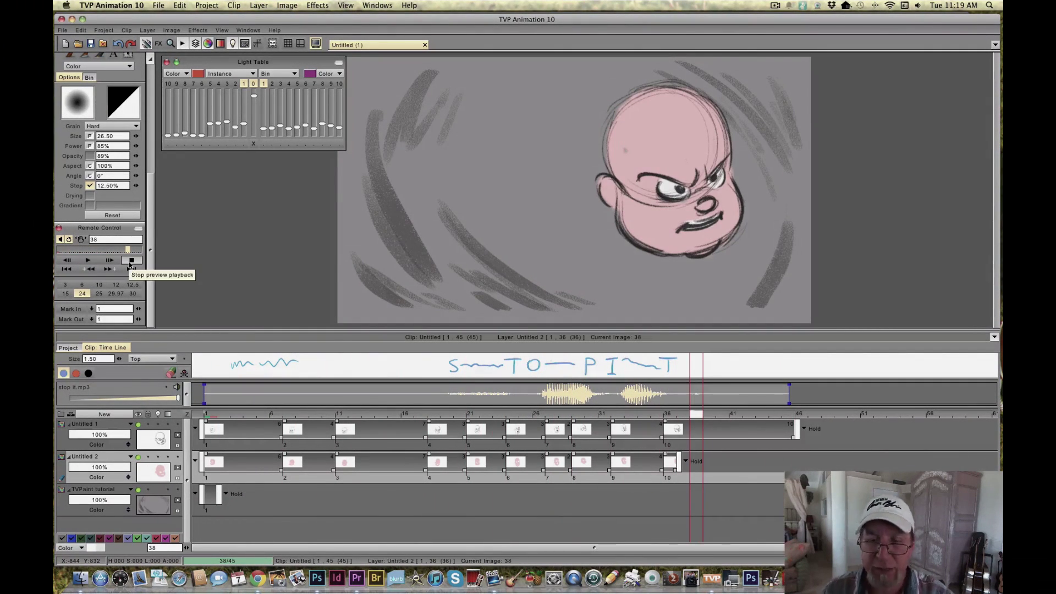